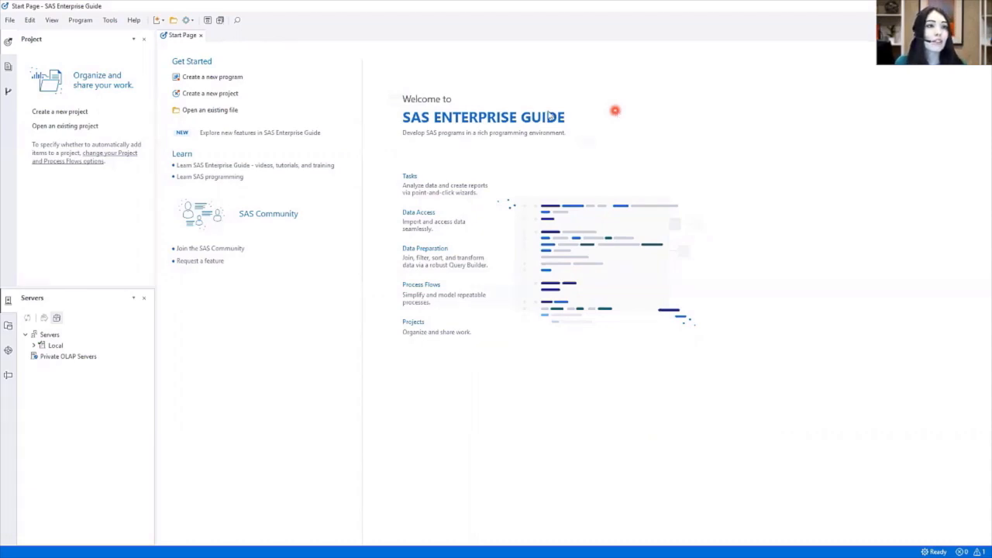
Step: Check the installed version of SAS Enterprise Guide in its About information and close it
left_click(134, 22)
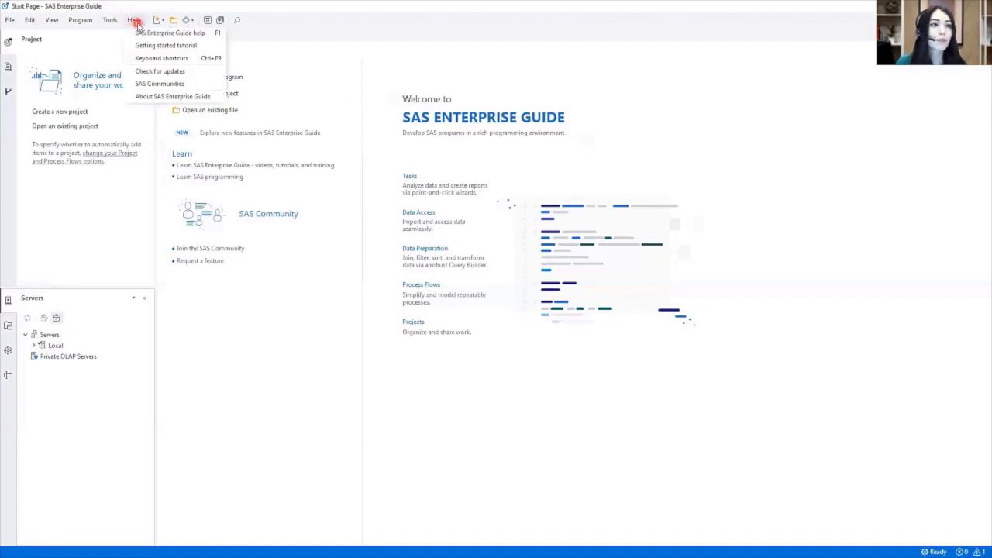
left_click(214, 97)
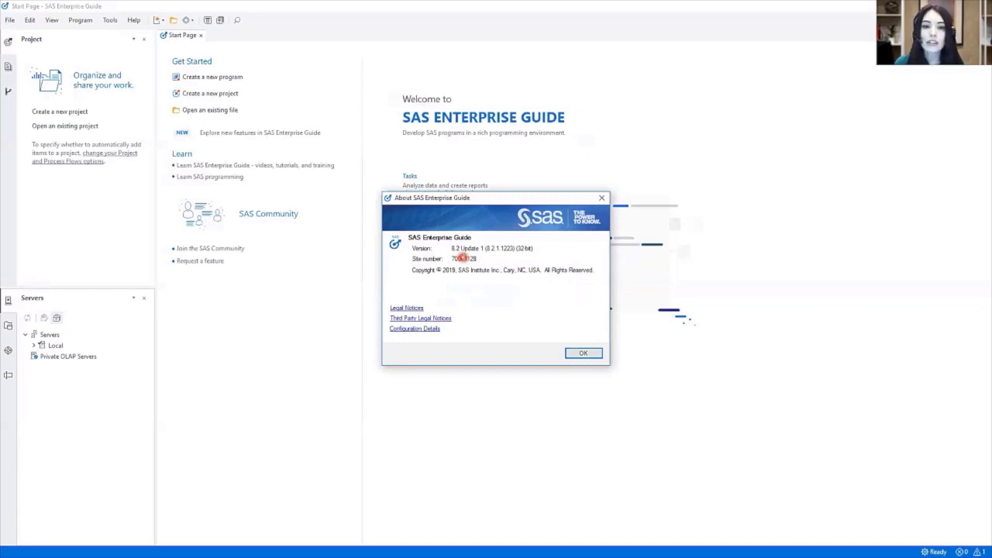
left_click(583, 354)
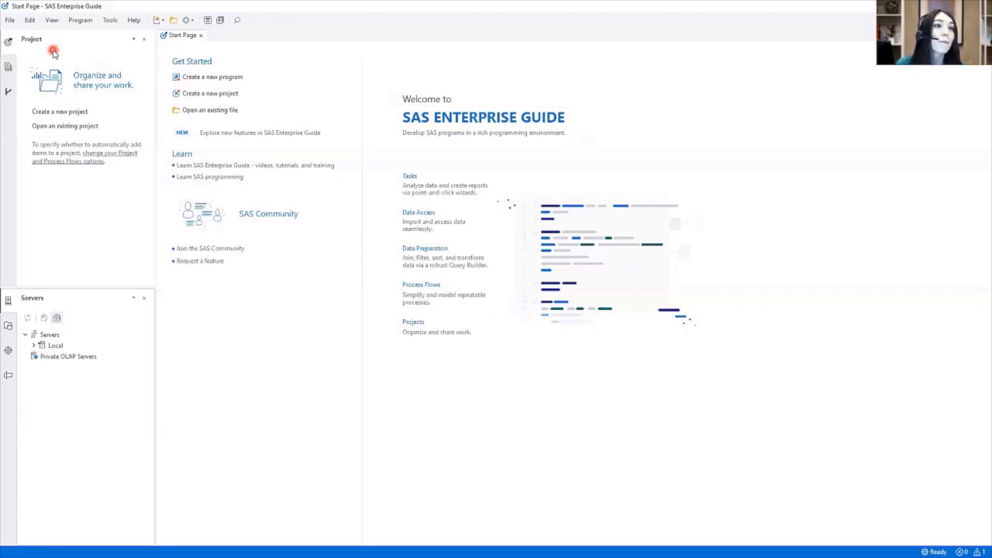
Step: Look through the Open Items, Git Repositories, Servers, SAS Folders, Tasks and Prompt Manager panes
left_click(9, 68)
left_click(71, 126)
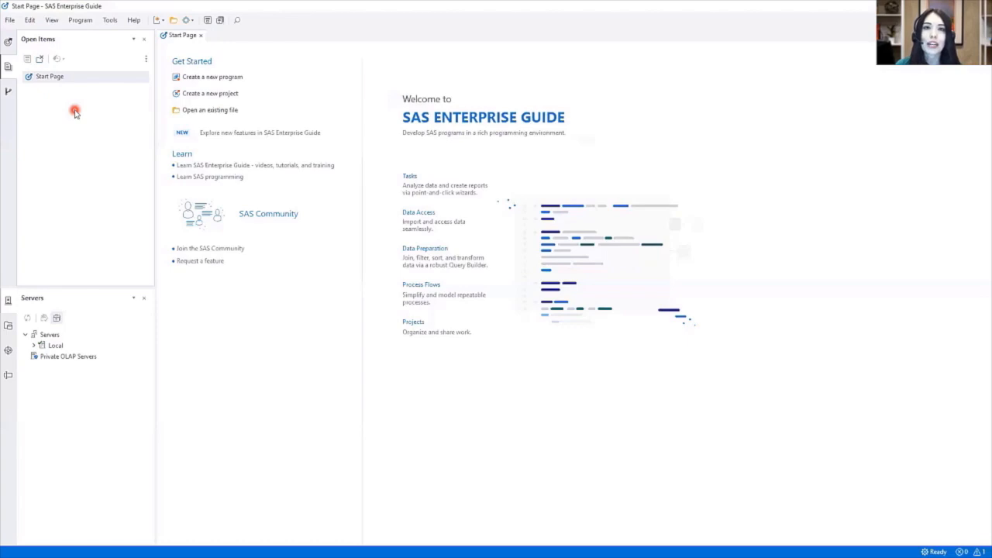
left_click(8, 92)
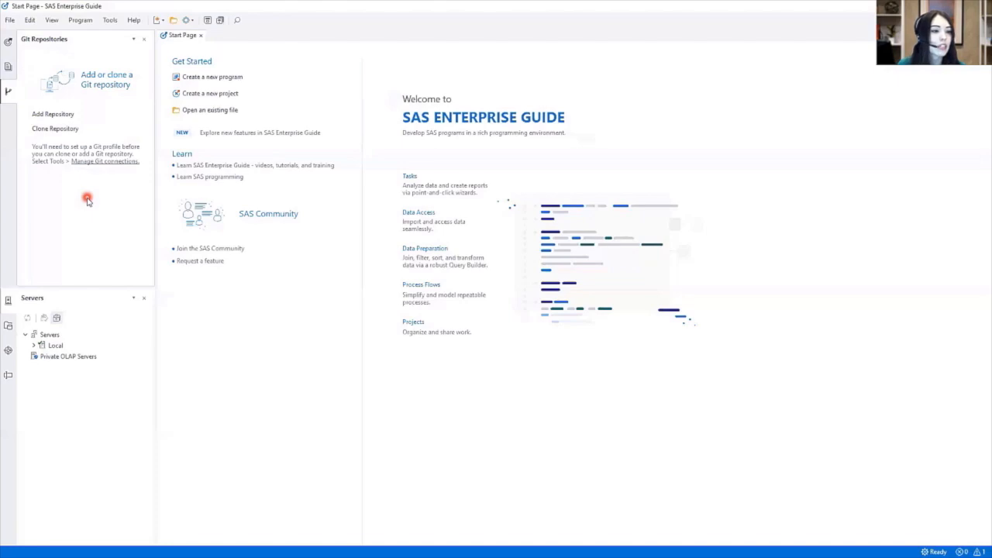
left_click(52, 299)
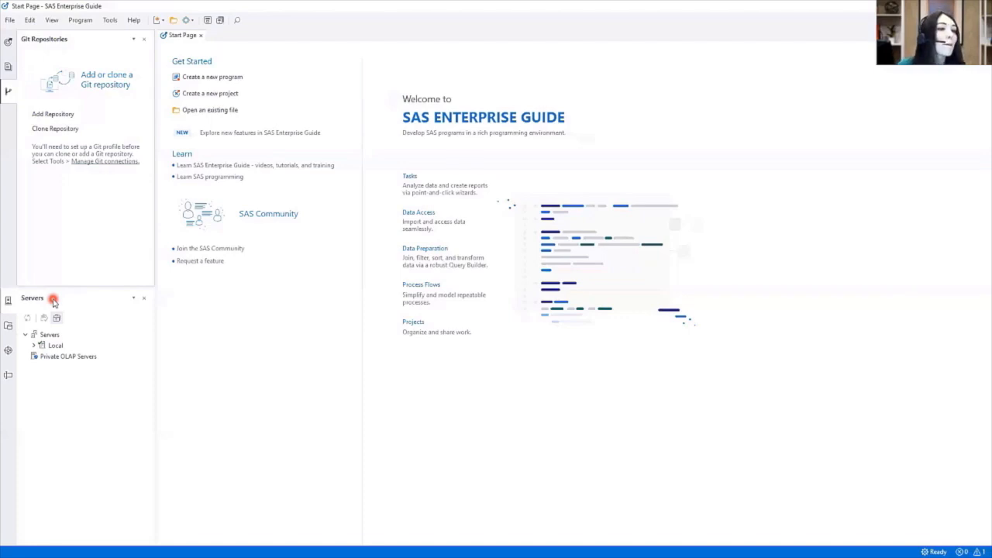
left_click(8, 325)
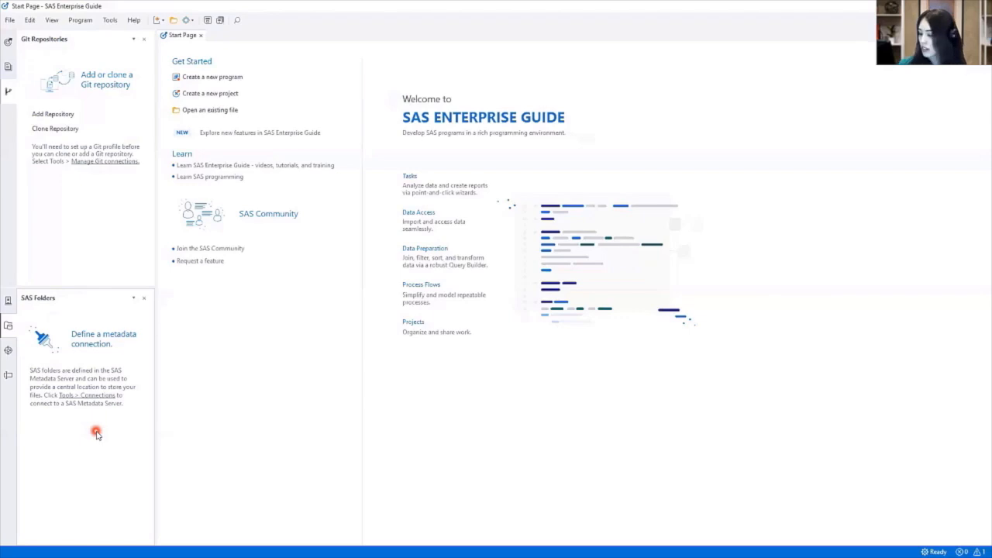
left_click(11, 353)
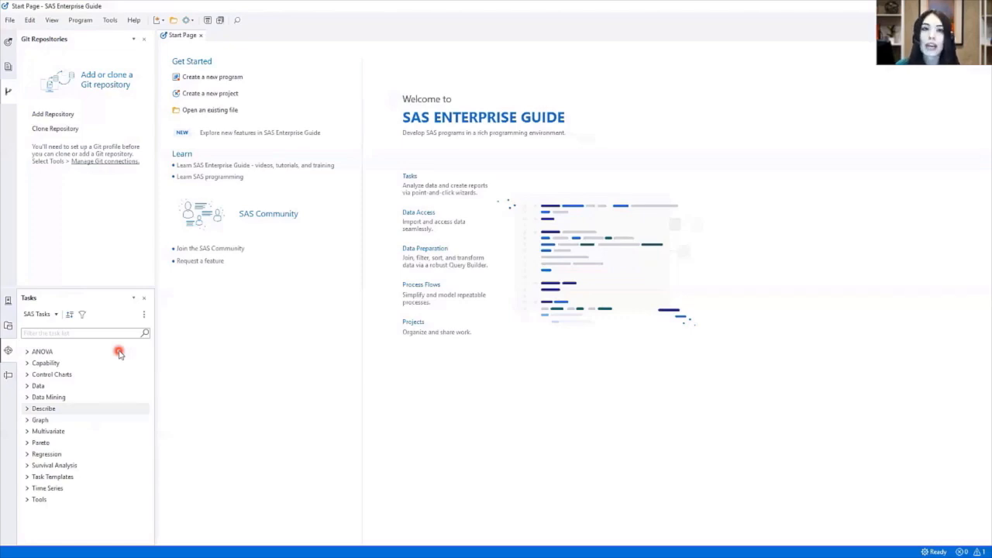
left_click(8, 374)
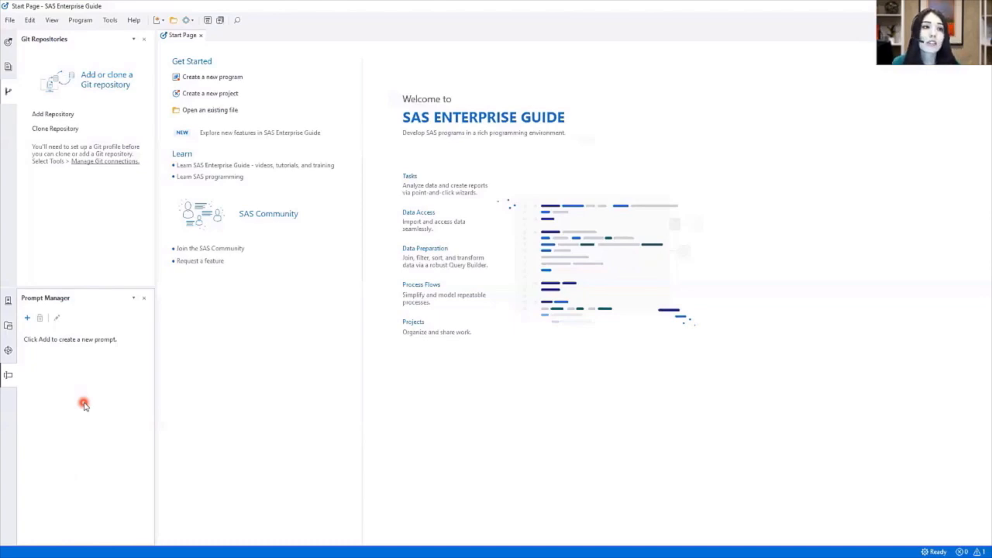
Step: Create a new project with an empty process flow
left_click(11, 20)
mouse_move(30, 34)
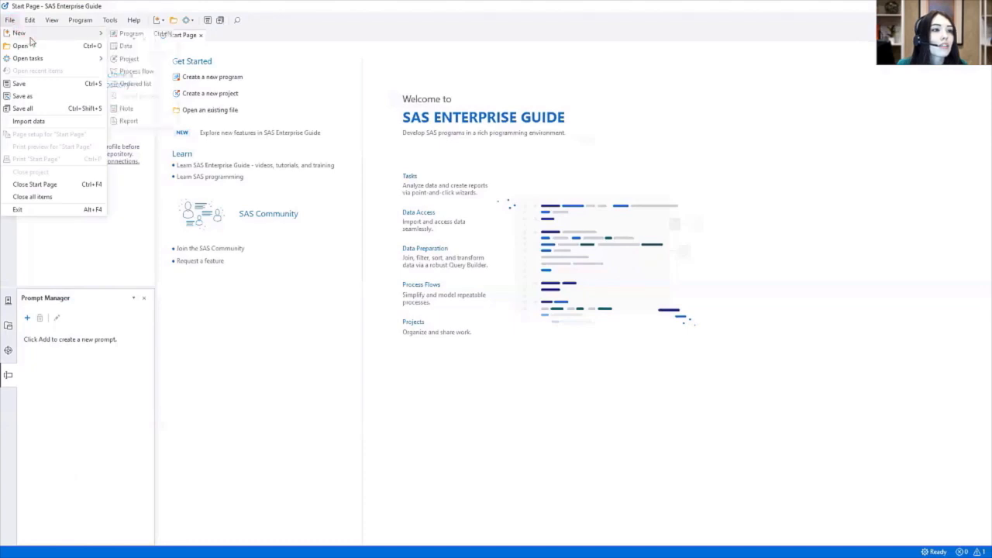
left_click(150, 59)
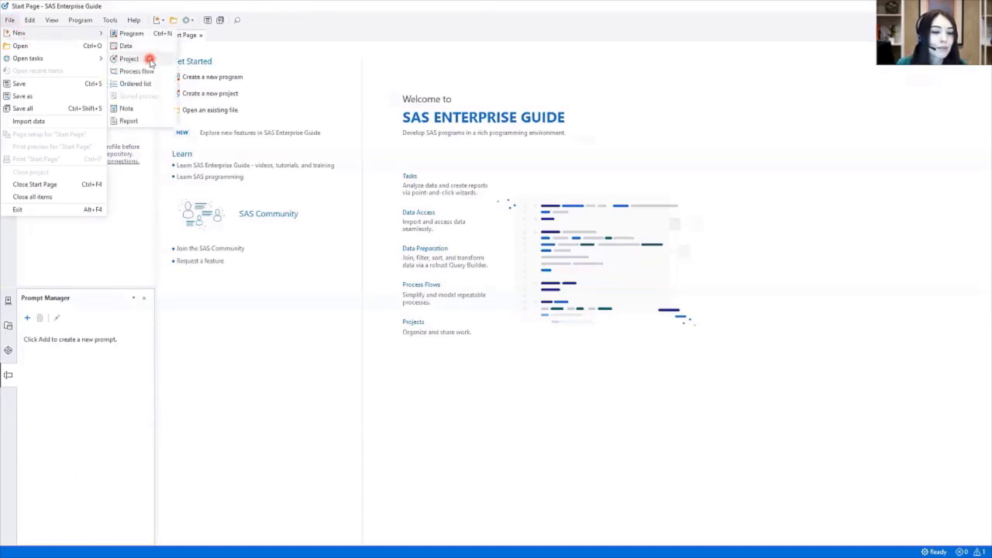
left_click(150, 59)
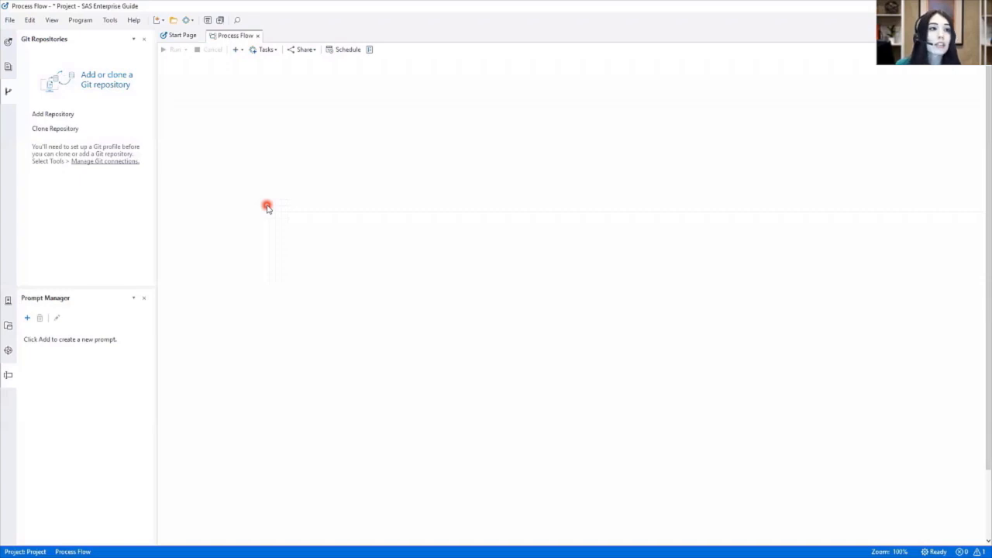
Step: Open customers.sas7bdat from the SGF20EG8 data folder on the local computer and show the project tree
left_click(14, 21)
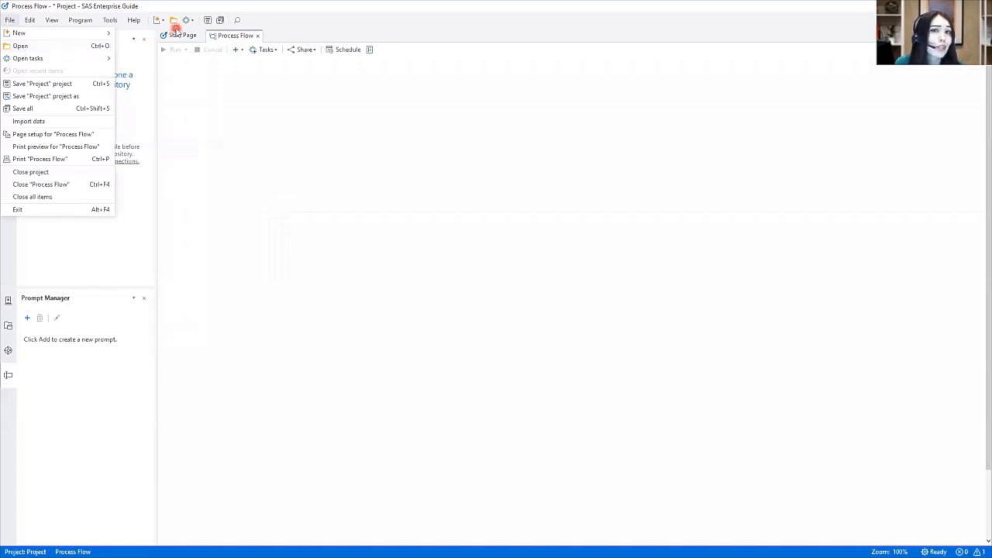
left_click(201, 81)
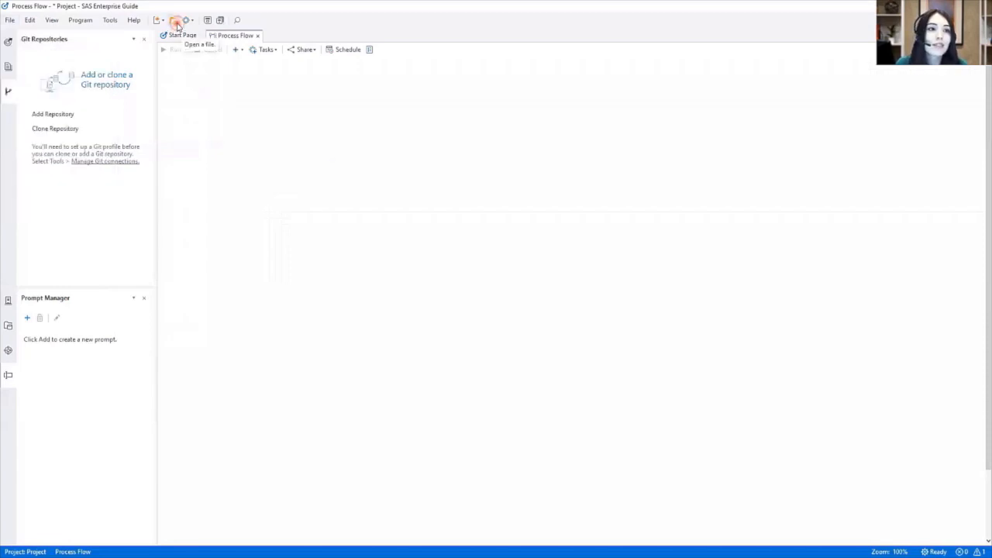
left_click(177, 22)
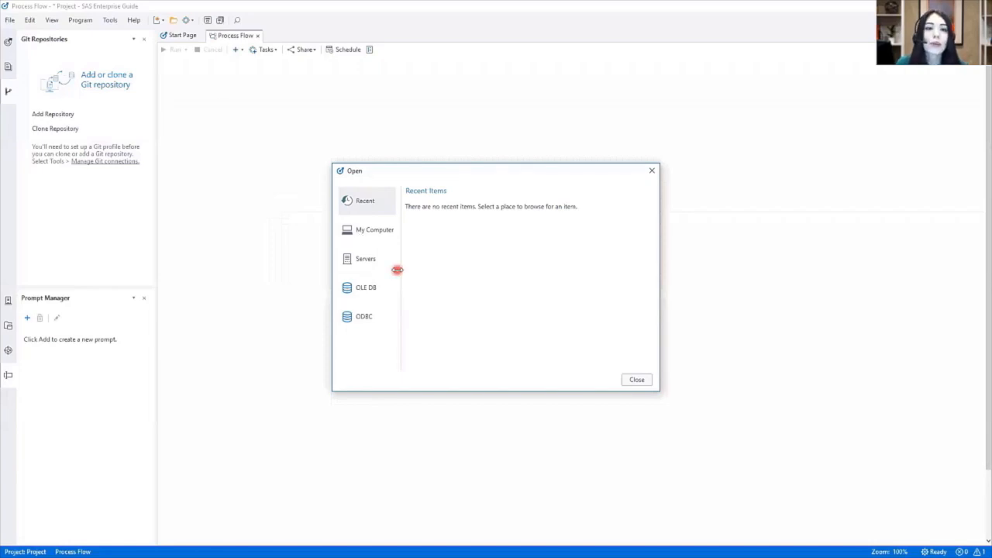
left_click(376, 234)
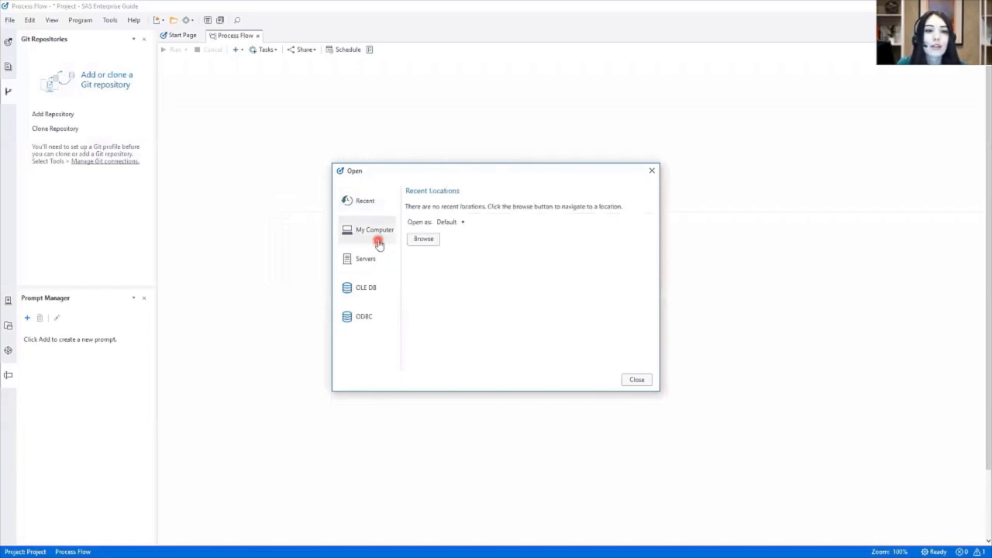
left_click(431, 241)
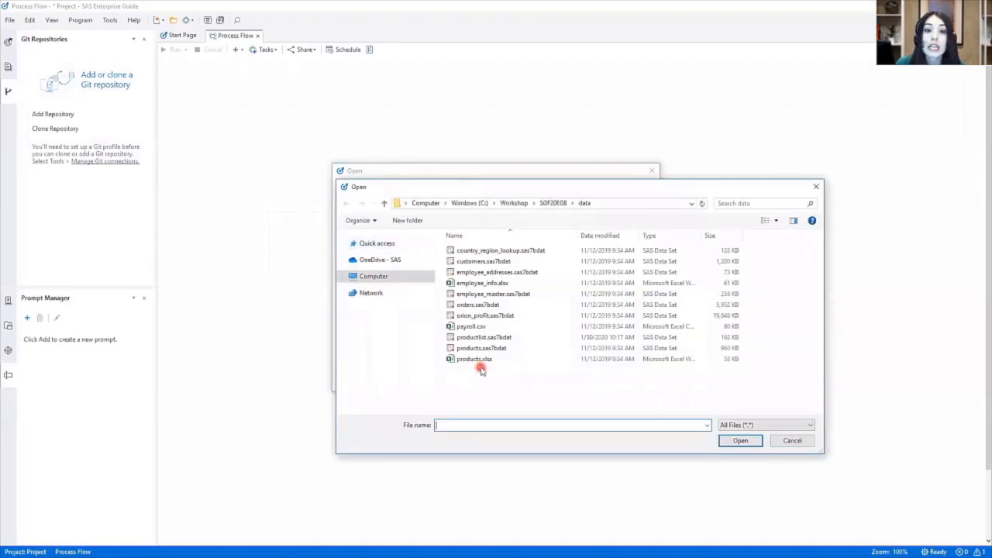
left_click(511, 263)
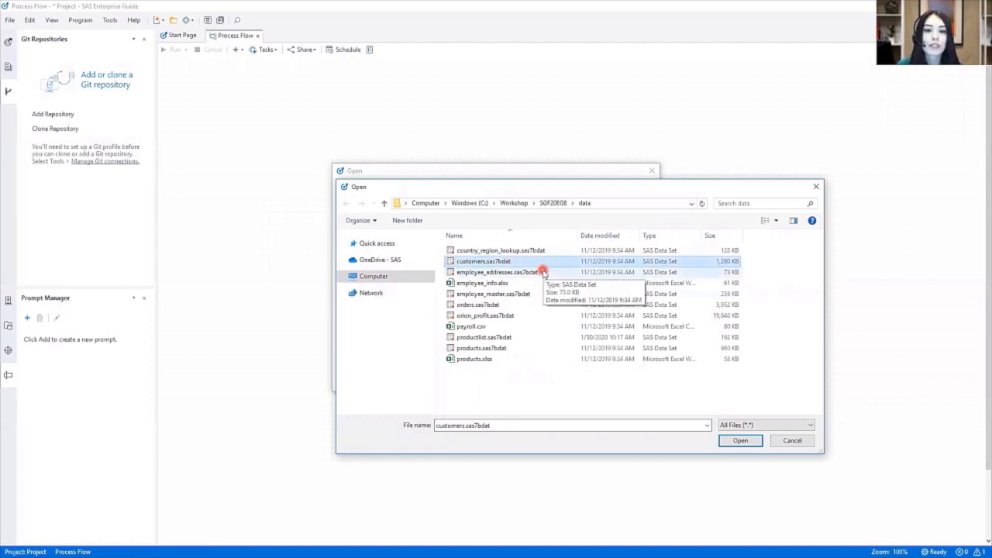
left_click(734, 448)
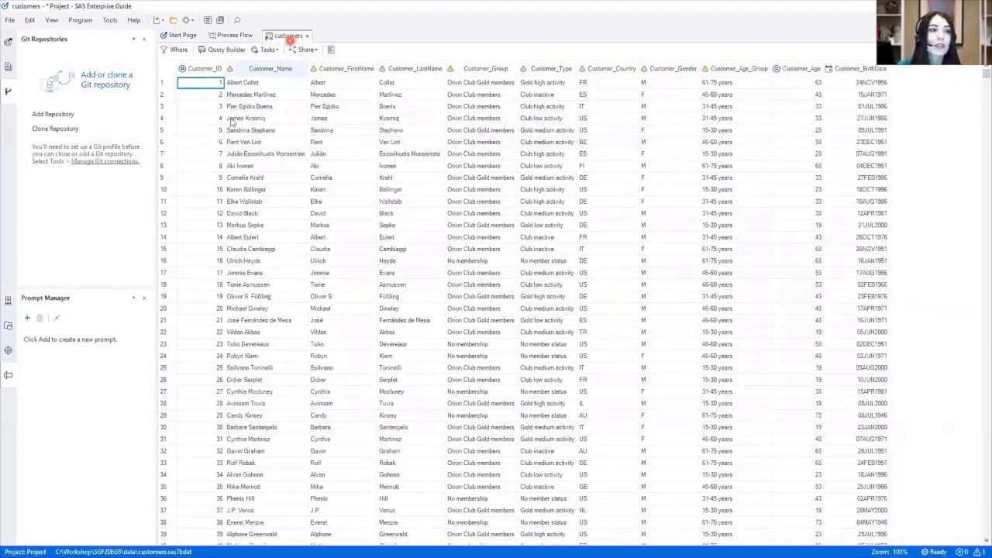
left_click(8, 41)
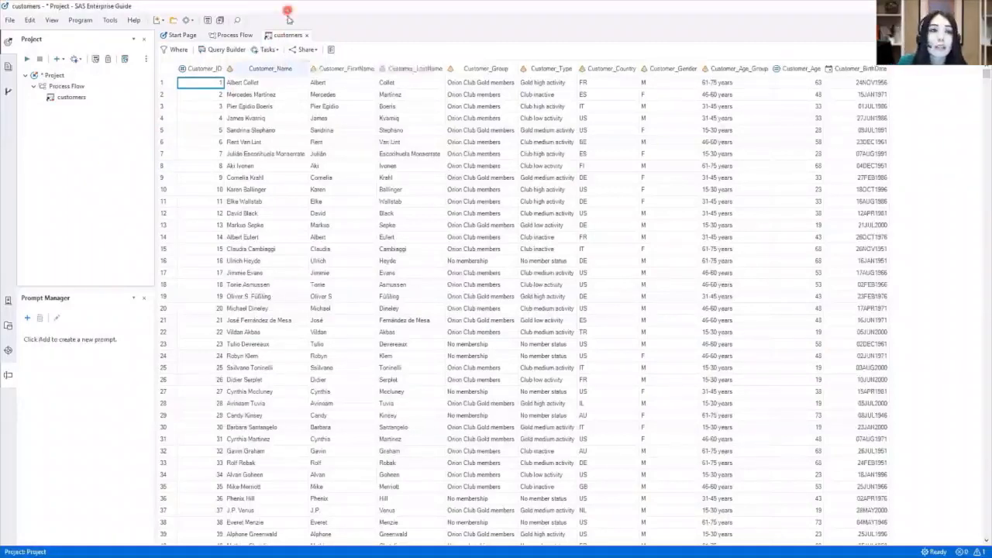
Step: Undock the customers data table into a floating window and dock it back beside Process Flow
left_click(287, 37)
left_click_drag(277, 53, 125, 145)
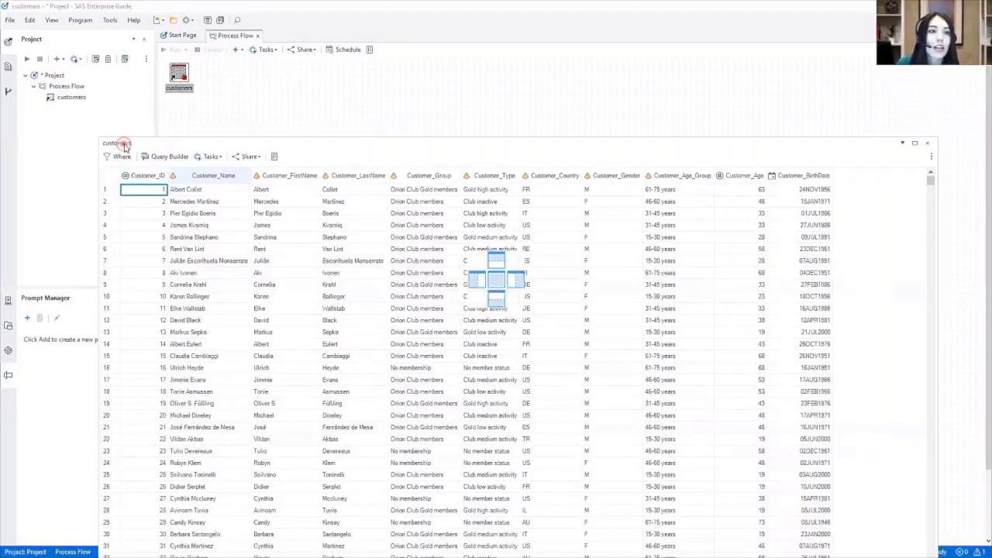
left_click_drag(124, 145, 293, 40)
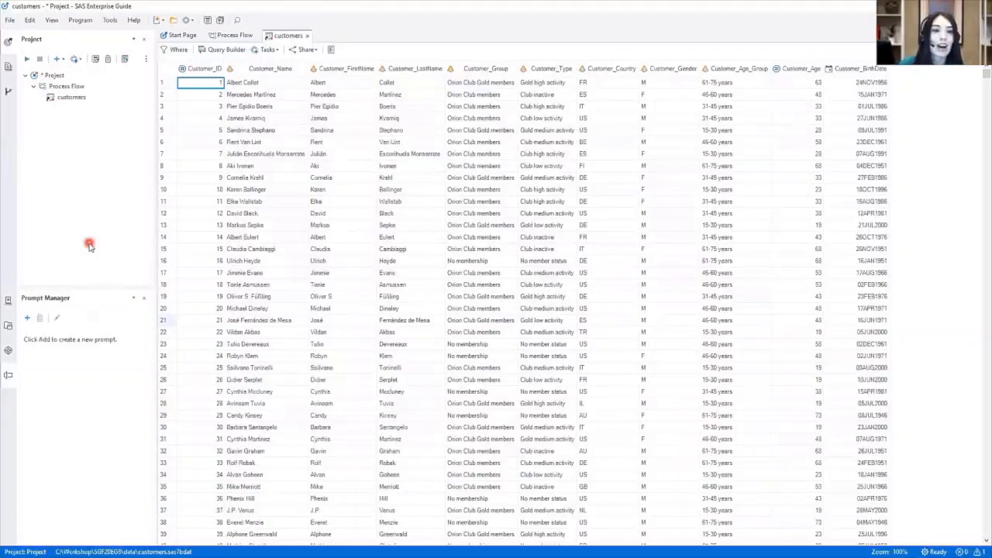
Step: Restore the default layout of all navigation panes and tabs
left_click(52, 21)
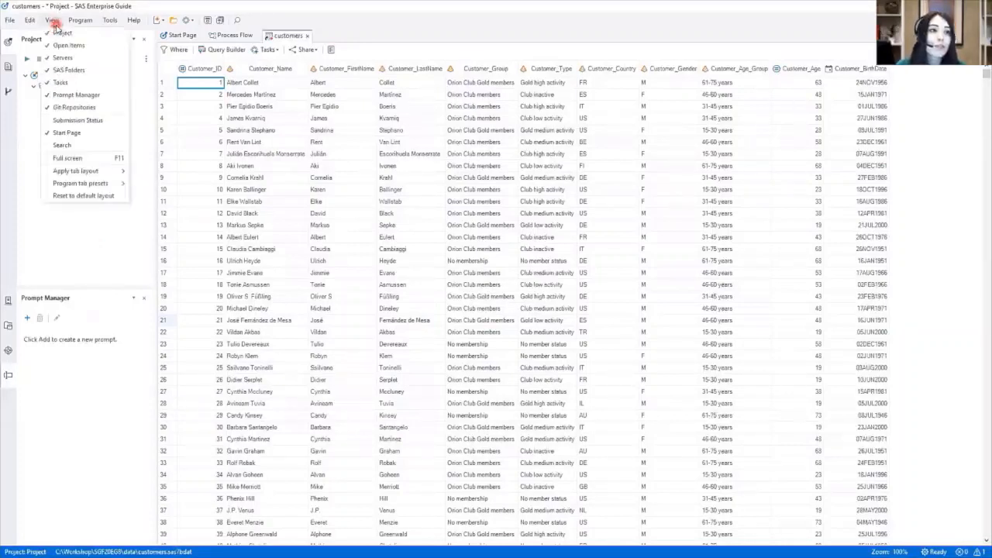
left_click(122, 198)
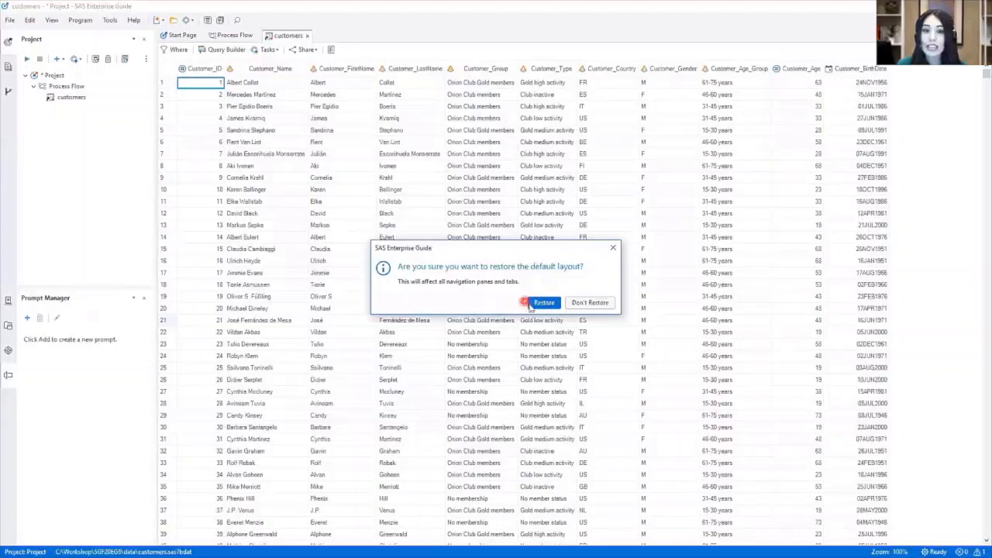
left_click(543, 302)
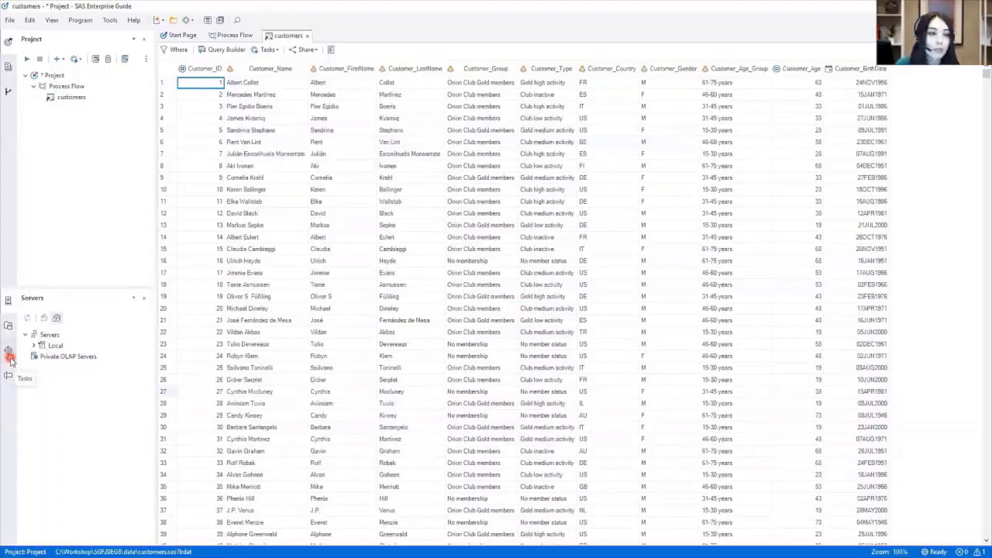
Step: Start the Characterize Data task from the Describe category and accept the customers table as its input data
left_click(10, 357)
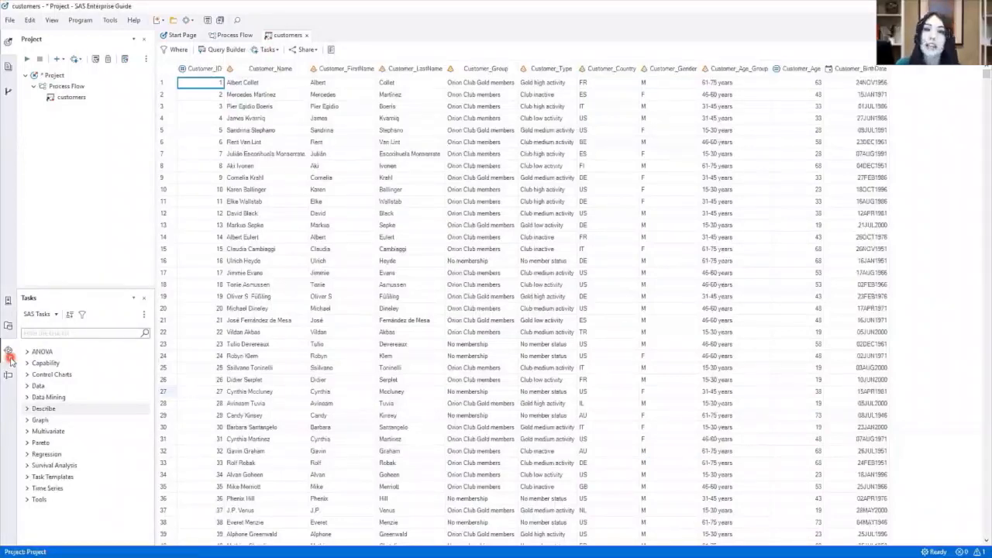
left_click(26, 409)
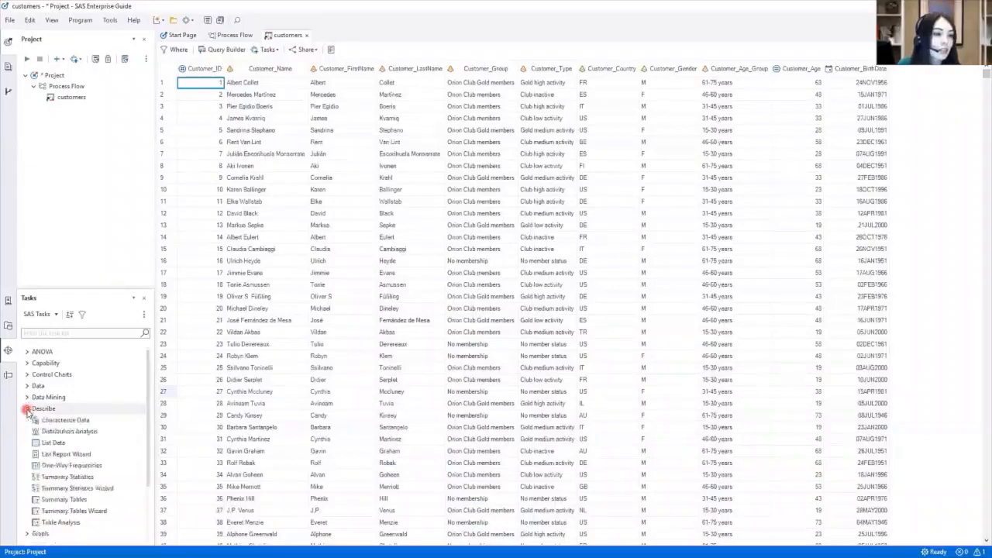
double_click(83, 423)
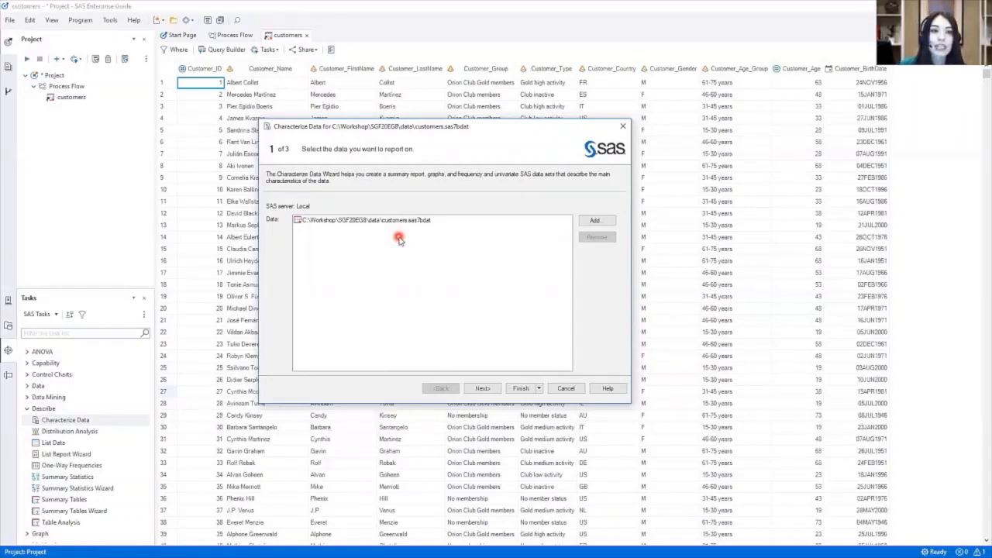
left_click(482, 388)
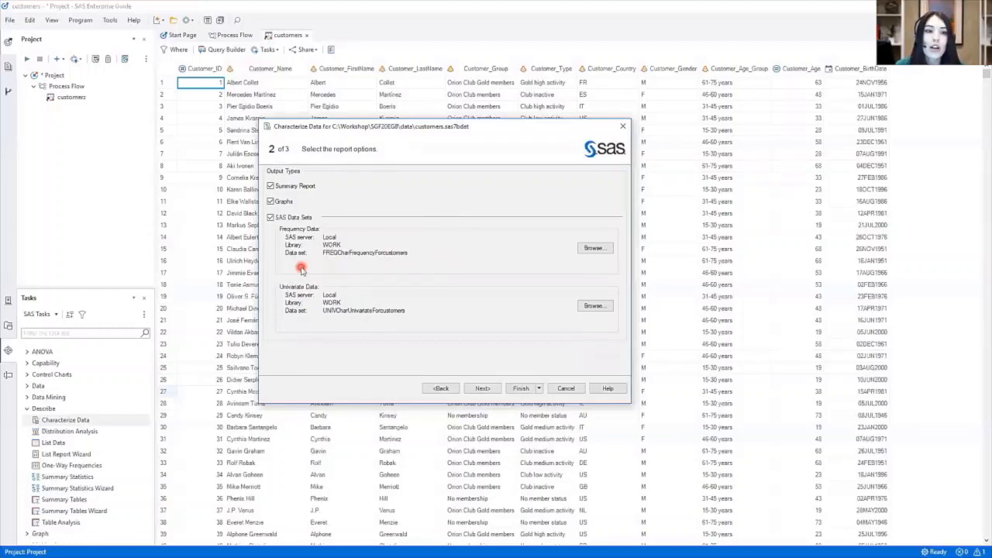
Step: Save the frequency data output as CustomerCounts in the WORK library and proceed to the output limits
left_click(609, 248)
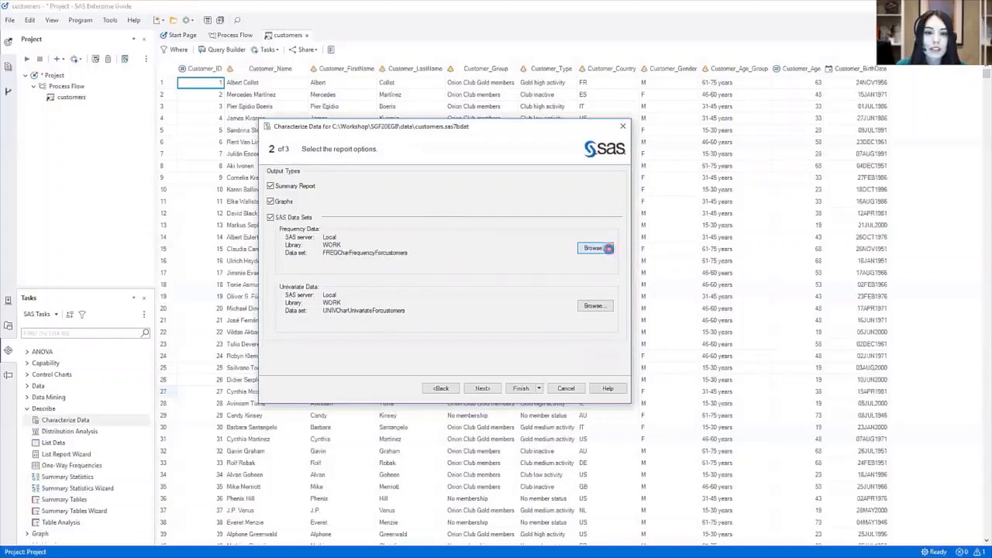
double_click(493, 366)
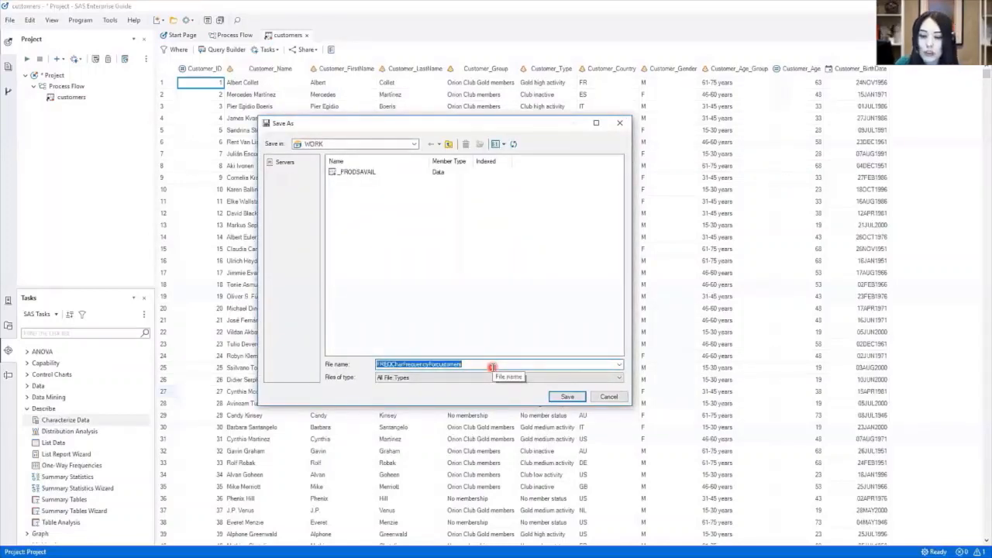
type("Cust")
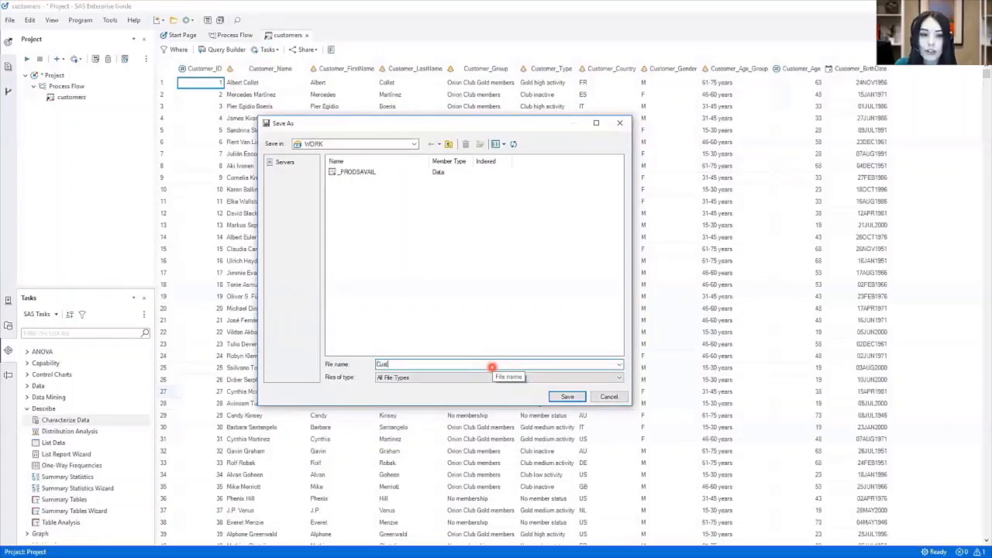
type("omerCounts")
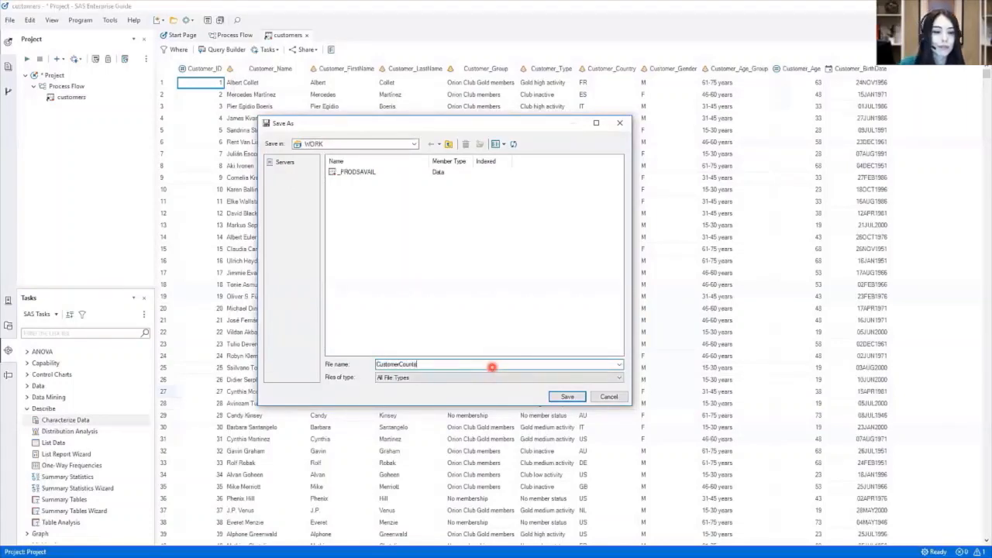
left_click(555, 397)
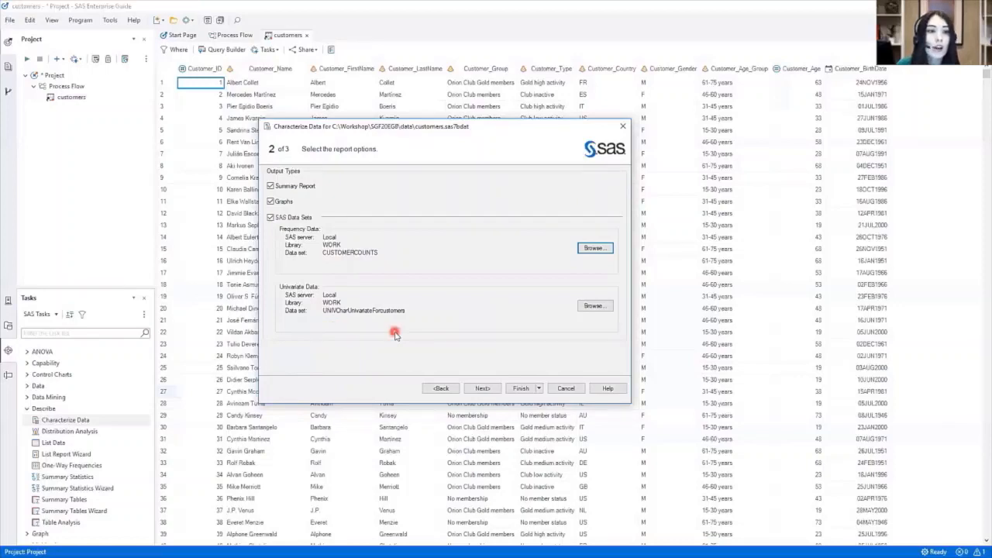
left_click(498, 390)
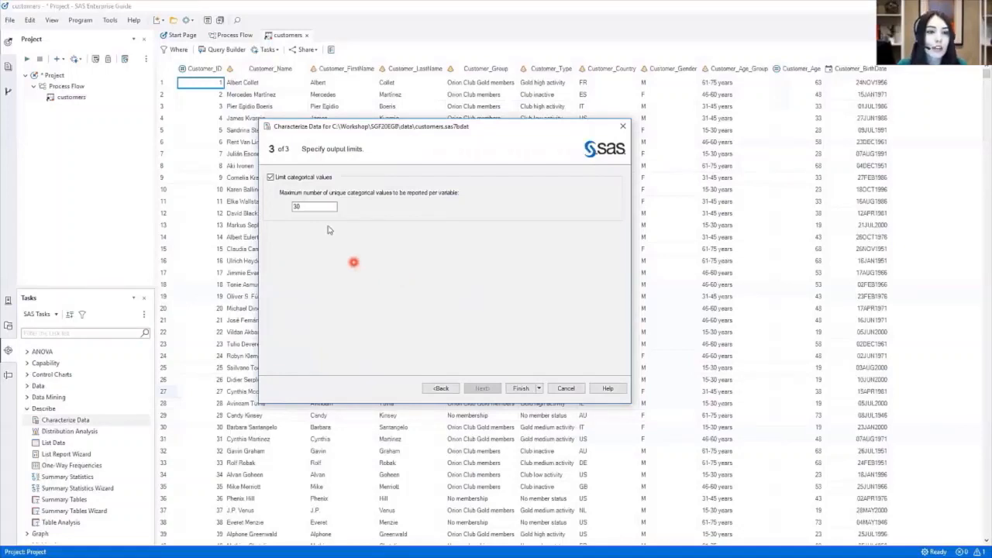
Step: Limit the reported unique categorical values to 15 per variable and run the Characterize Data task
double_click(308, 208)
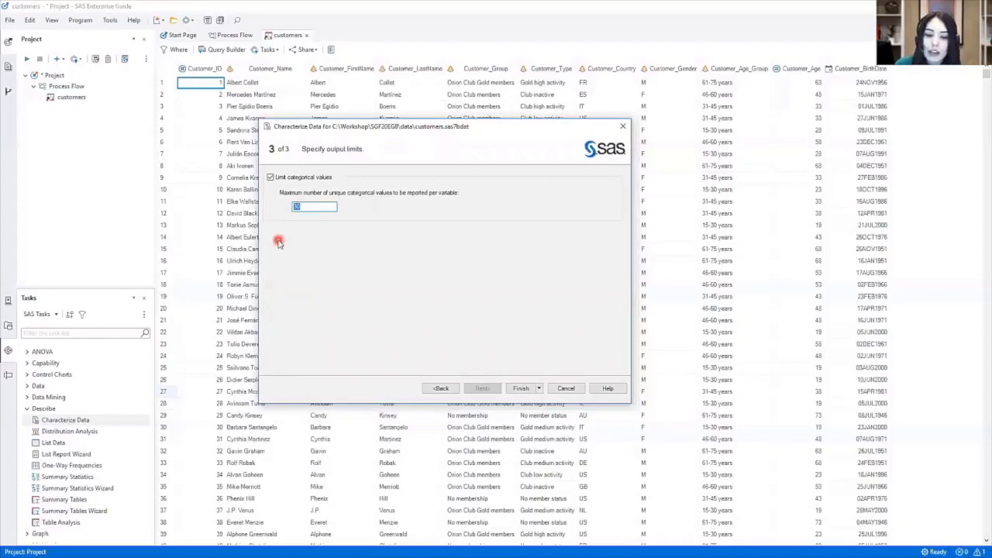
type("15")
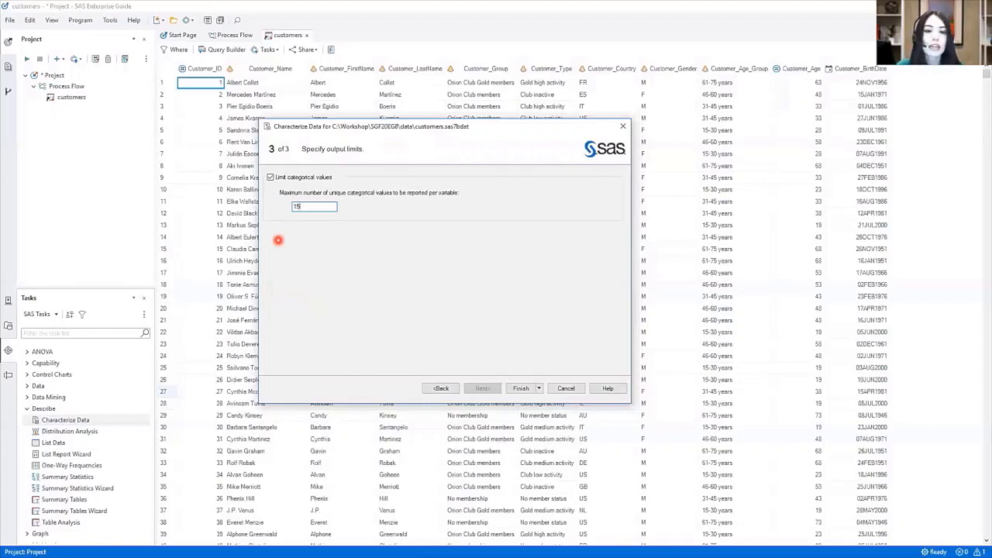
left_click(514, 389)
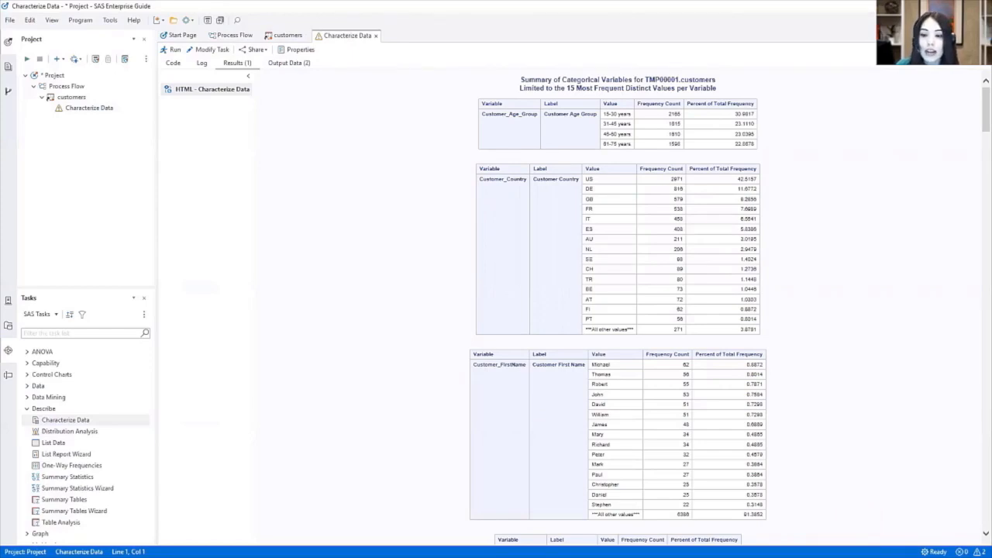
Step: Check the submission status of the Characterize Data runs and close the status list
left_click(925, 551)
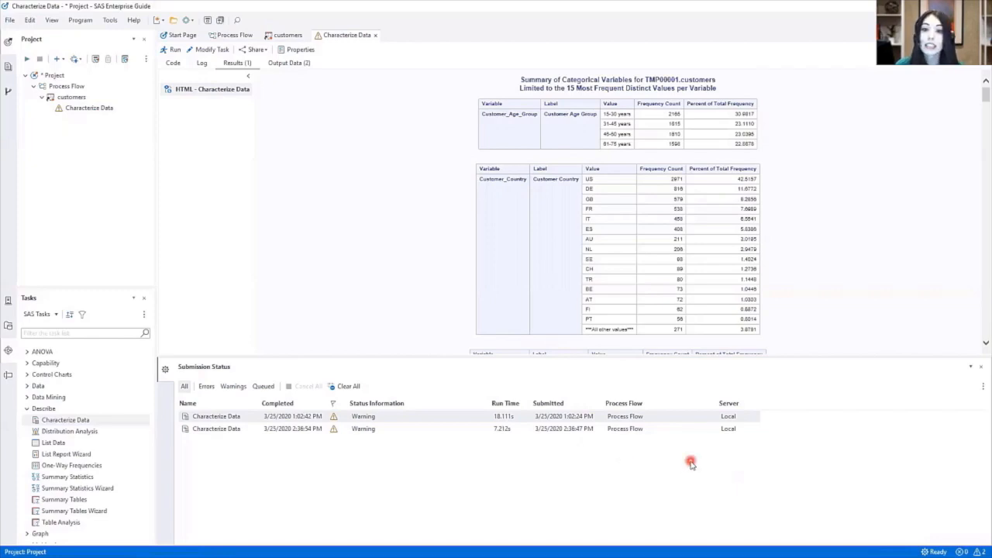
left_click(978, 372)
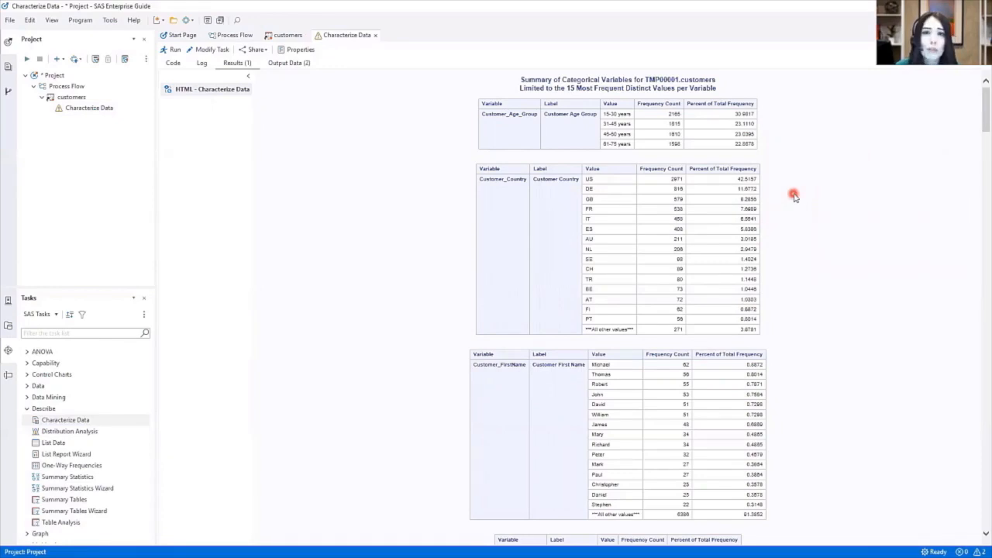
Step: Enlarge the Characterize Data report and examine the frequency tables of the categorical variables from Customer_Age_Group to Customer_Type
scroll(794, 197, "up", 3, "ctrl")
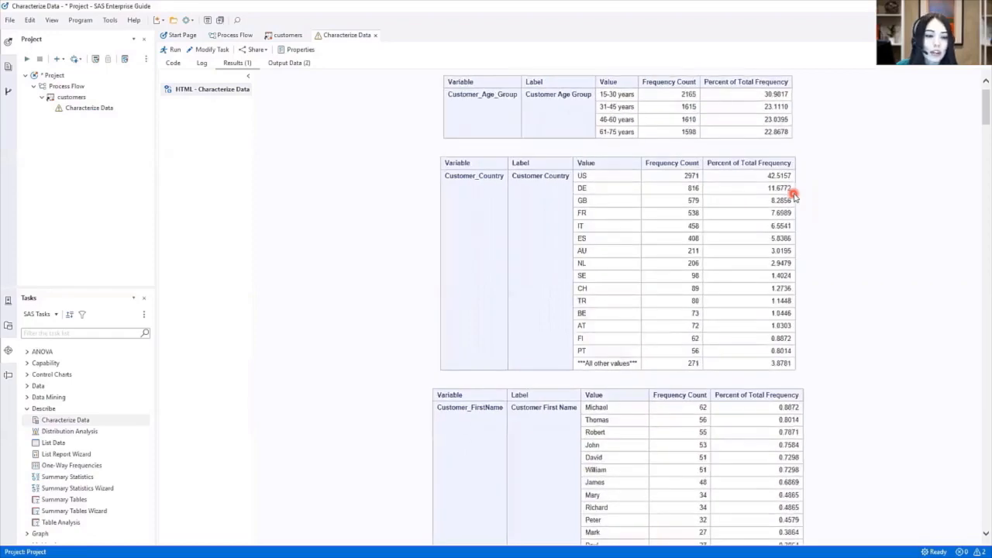
scroll(865, 217, "up", 1, "ctrl")
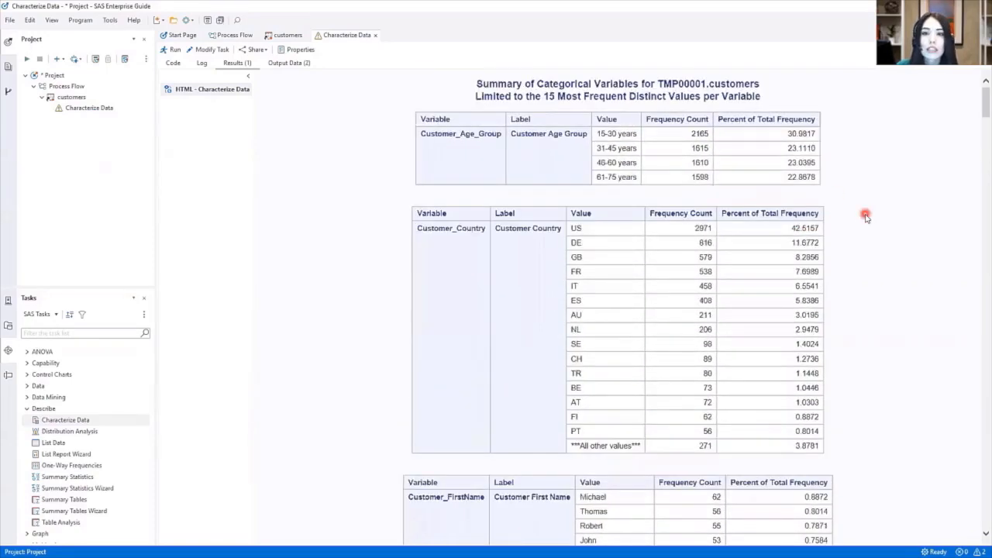
scroll(865, 217, "up", 2, "ctrl")
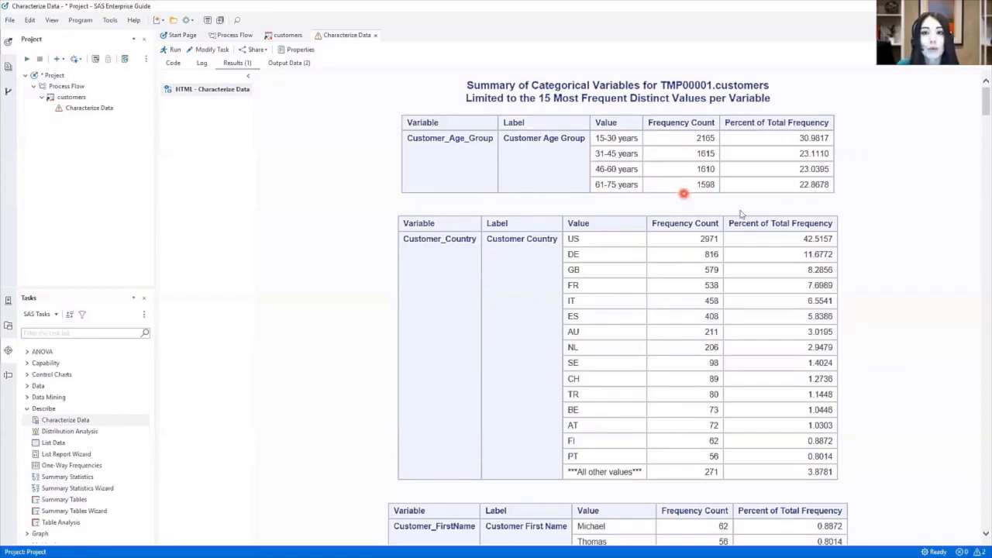
scroll(902, 217, "down", 1)
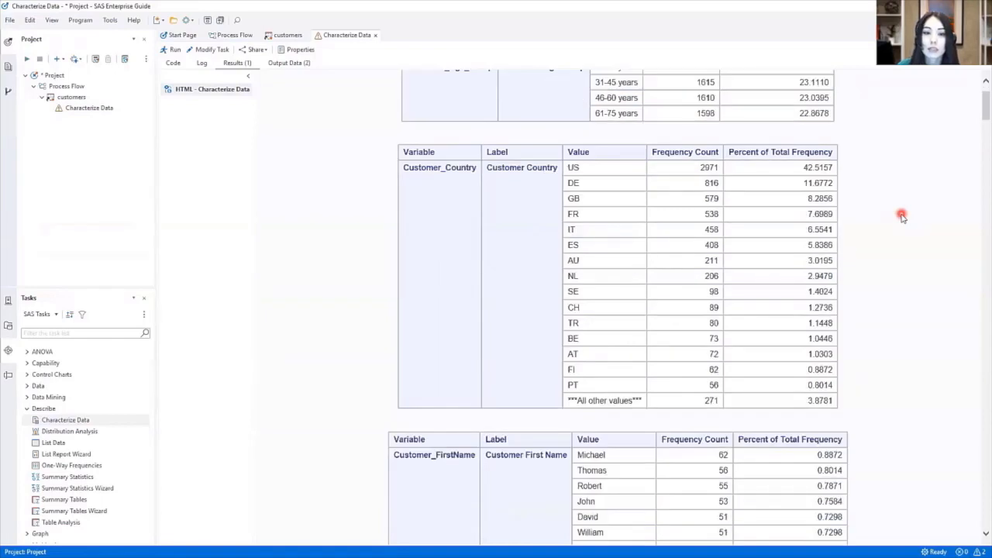
scroll(902, 218, "down", 4)
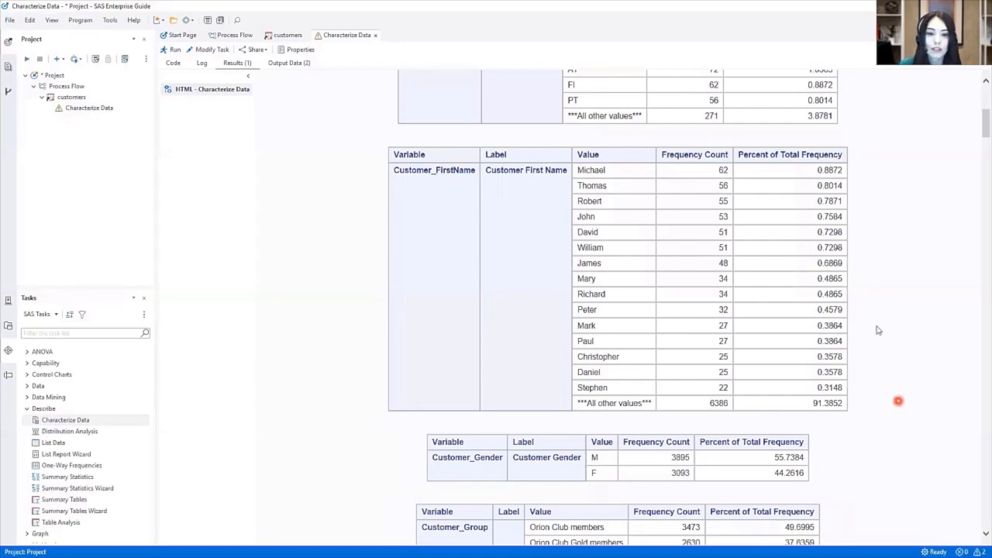
scroll(878, 329, "down", 3)
scroll(878, 329, "down", 2)
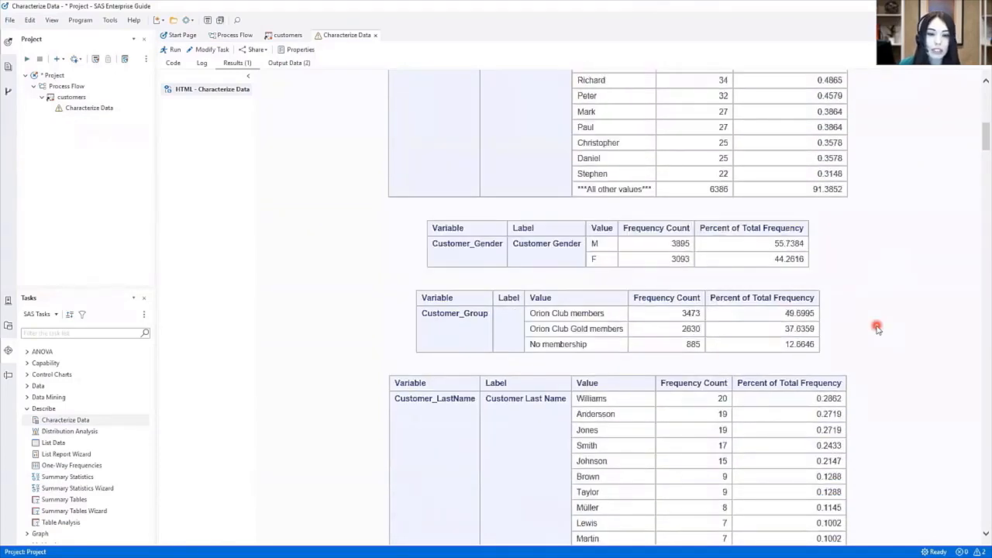
scroll(878, 328, "down", 6)
scroll(877, 329, "down", 18)
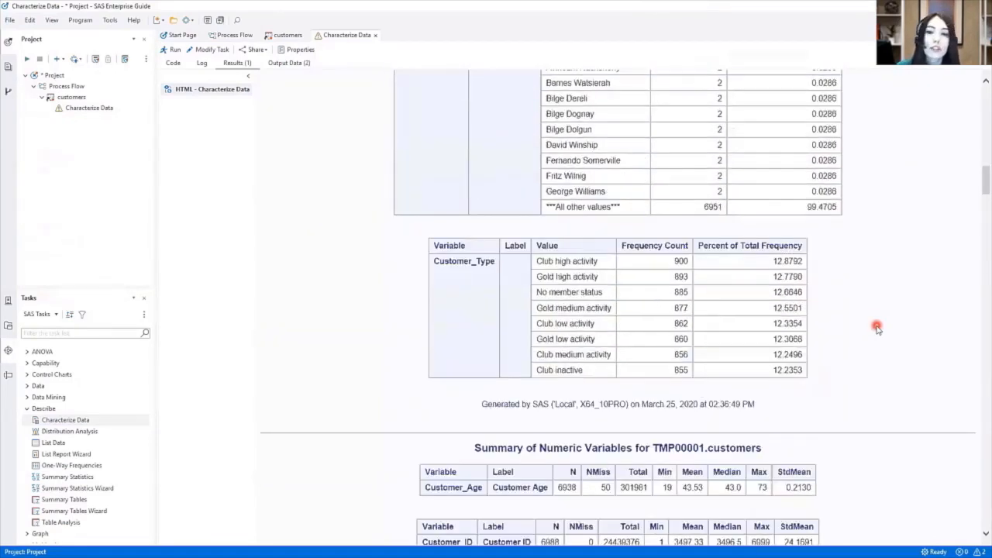
Step: Examine the numeric and date variable summaries and the Customer_Age_Group bar chart in the report
scroll(877, 328, "down", 4)
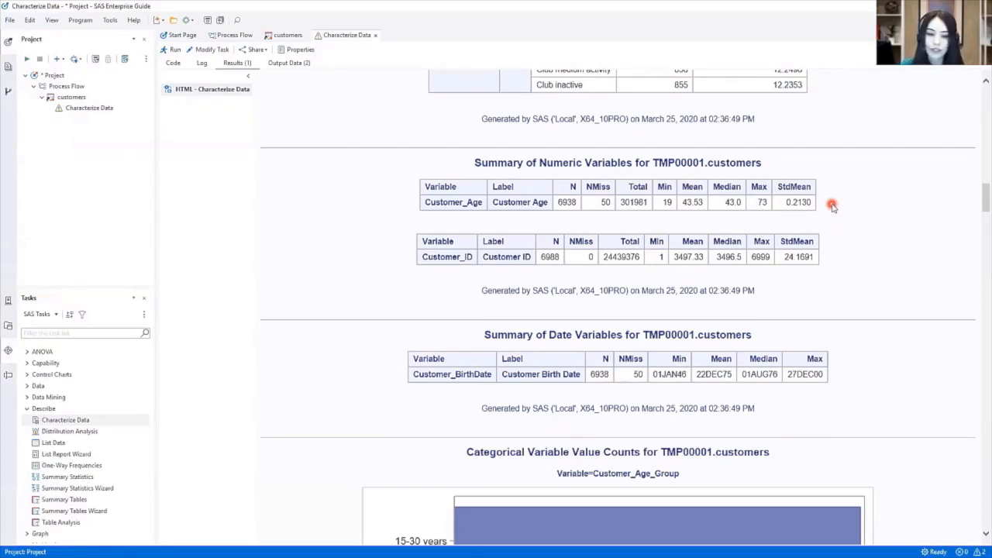
scroll(832, 206, "down", 2)
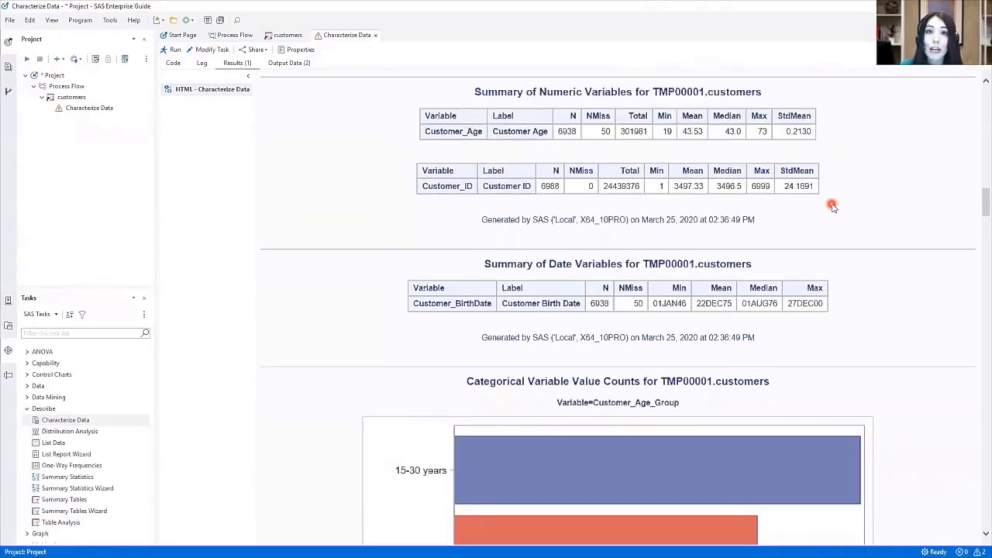
scroll(832, 206, "down", 2)
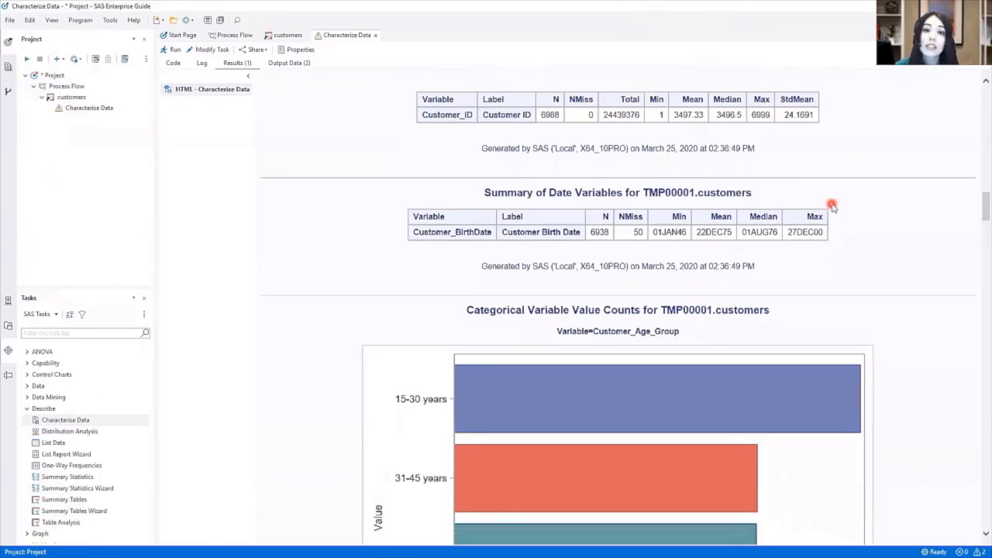
scroll(873, 220, "down", 6)
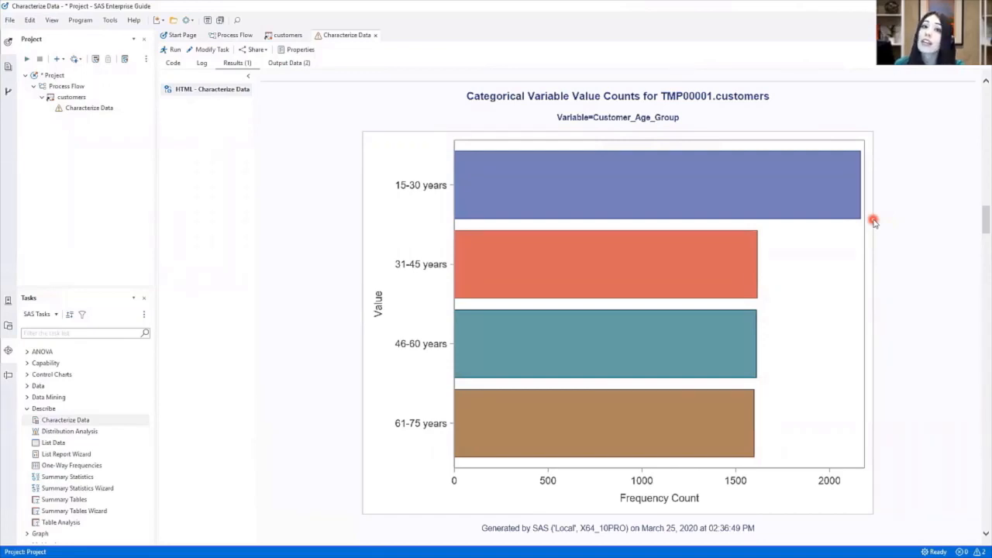
scroll(873, 221, "down", 2)
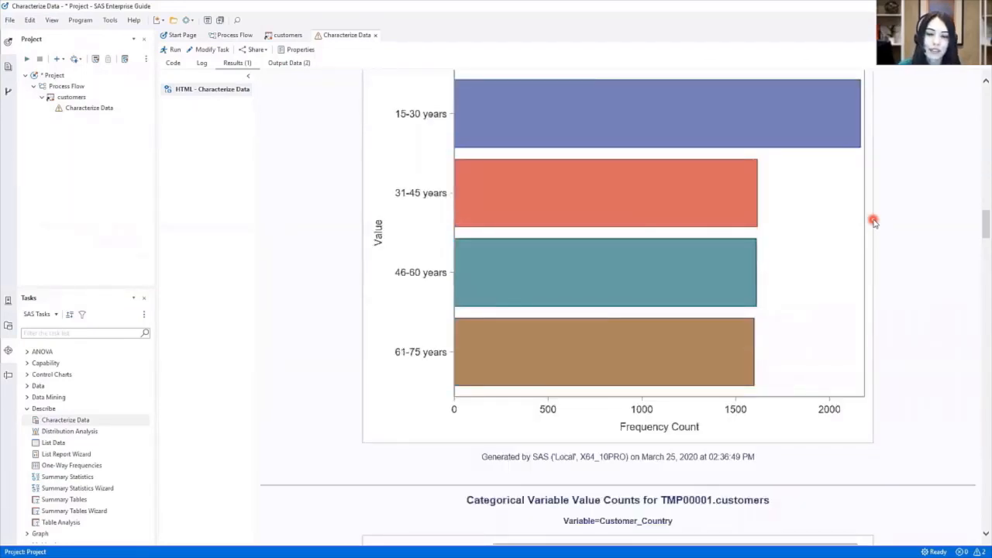
scroll(874, 221, "up", 2)
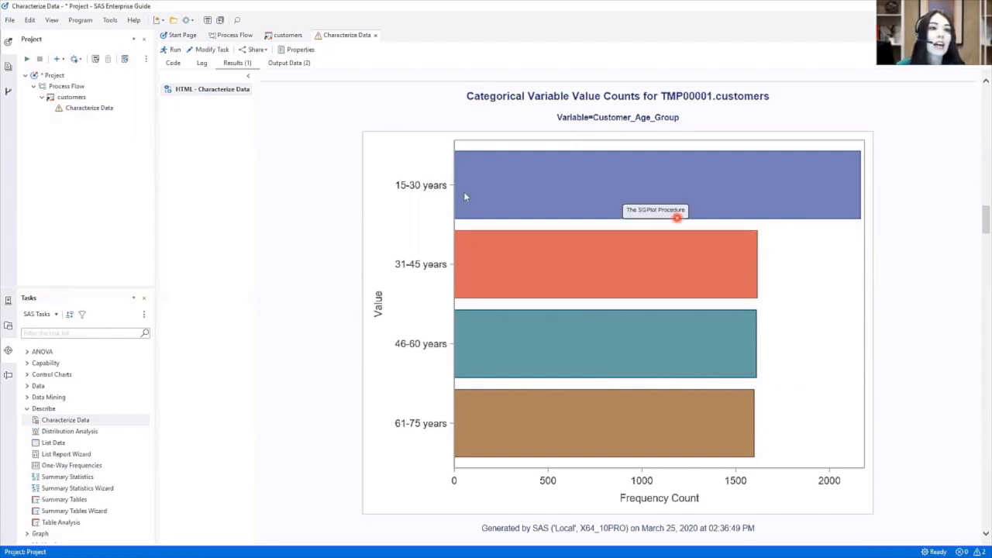
Step: Inspect the task's two output tables, first the univariate statistics and then the frequency counts for customers
left_click(308, 66)
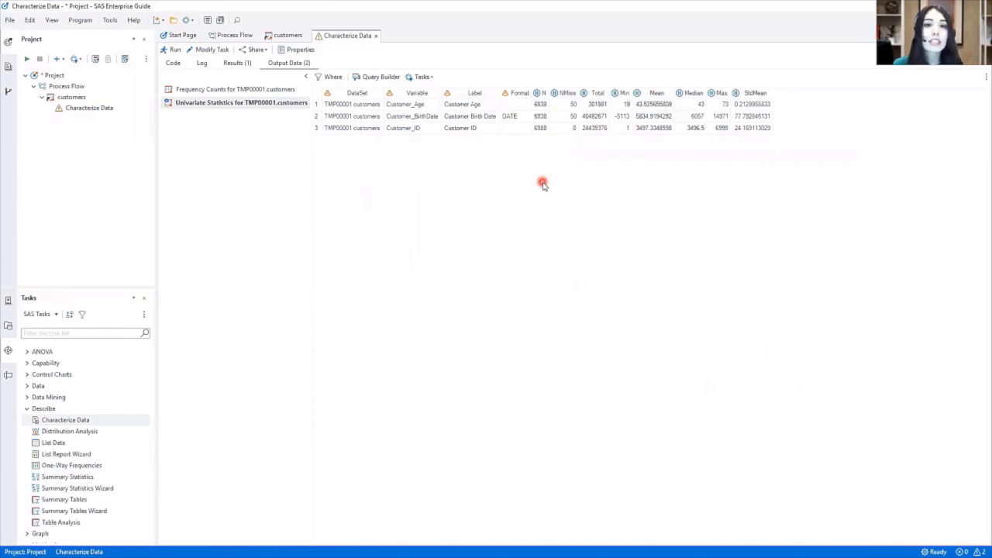
scroll(603, 190, "up", 4)
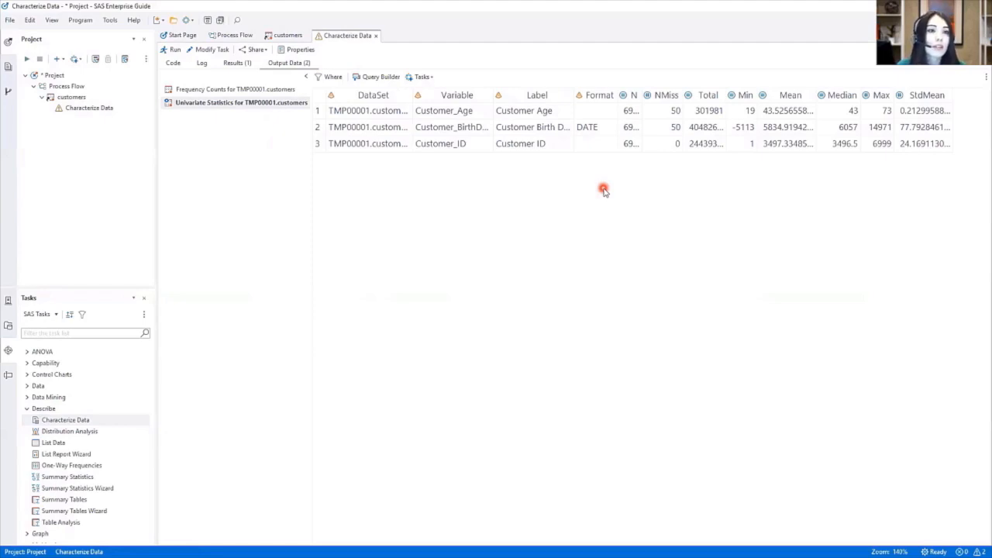
left_click(272, 91)
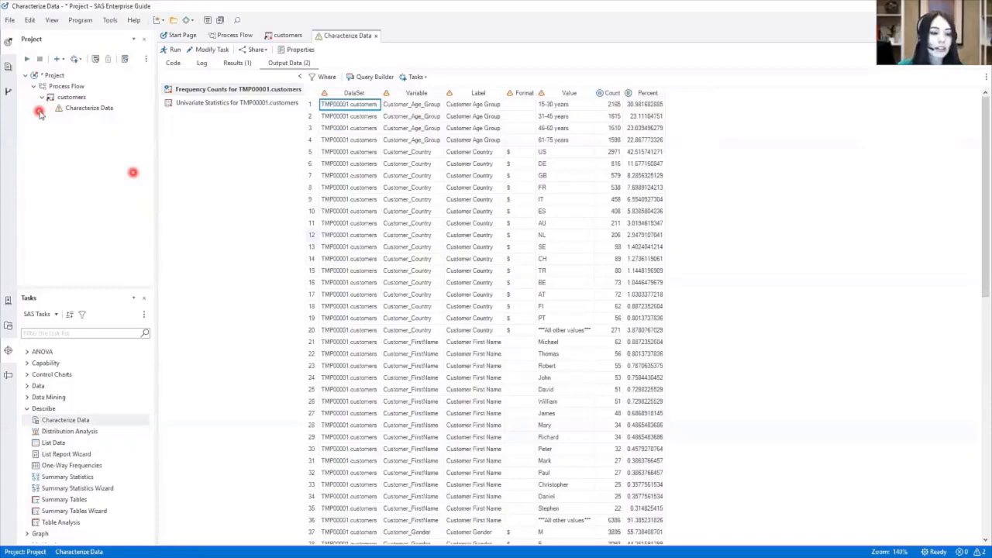
Step: Close the Characterize Data results and the customers table to return to the Process Flow
left_click(373, 36)
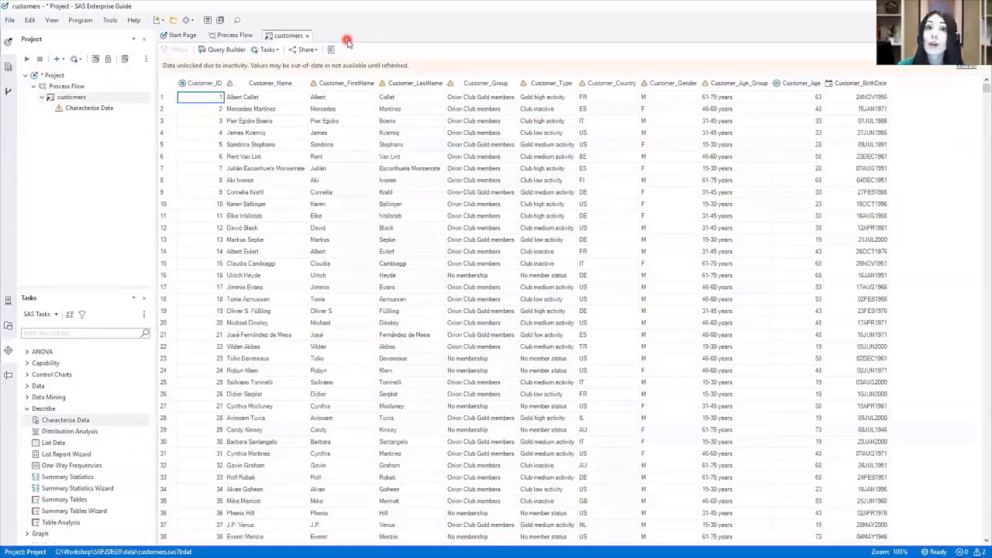
left_click(309, 36)
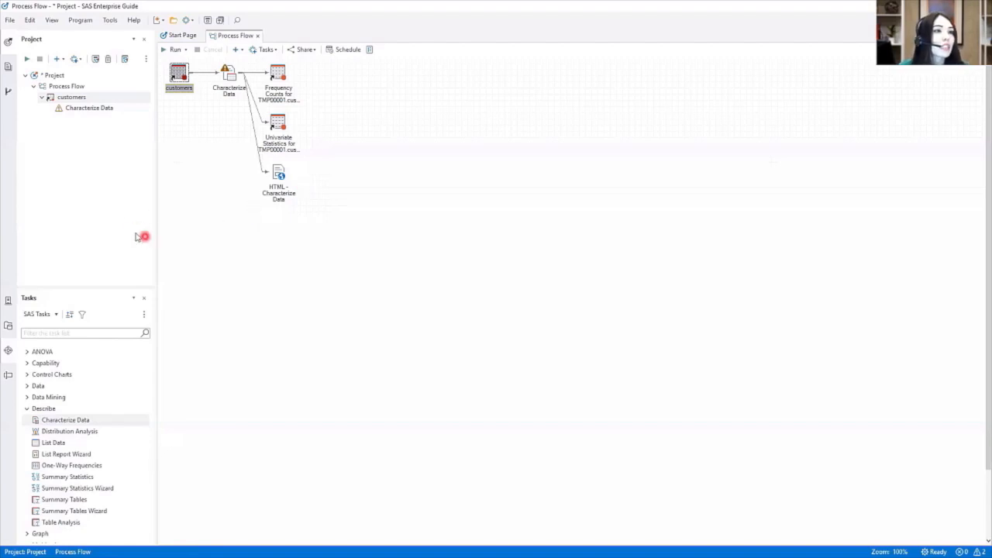
Step: Save the project as OrionStar in the C:\Workshop\SGF20EG8 folder
left_click(13, 20)
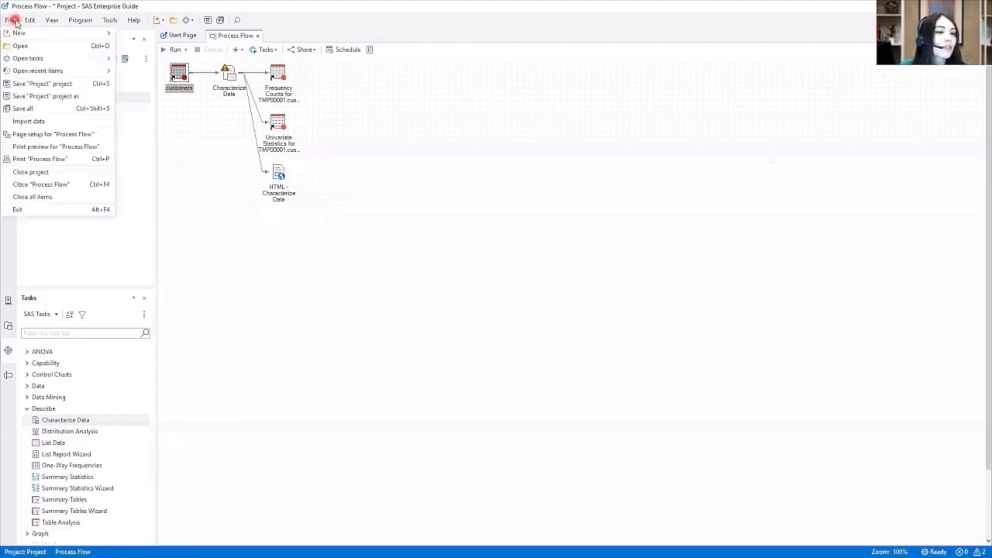
left_click(75, 85)
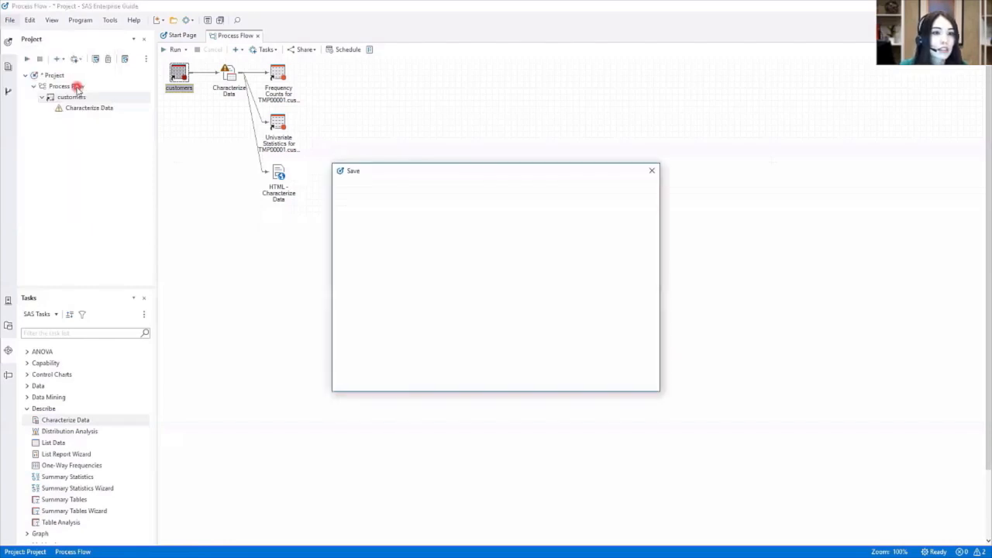
left_click(446, 332)
left_click(499, 297)
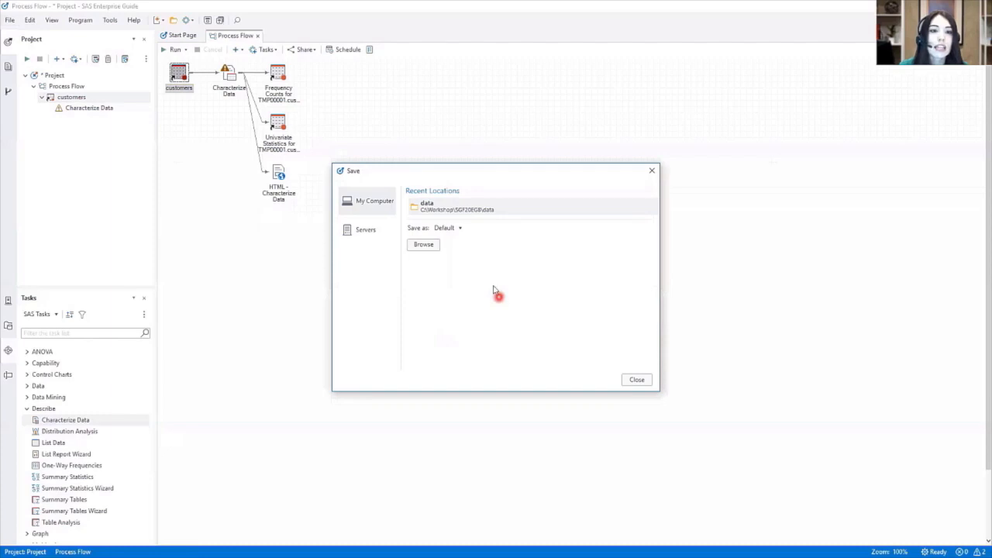
left_click(456, 211)
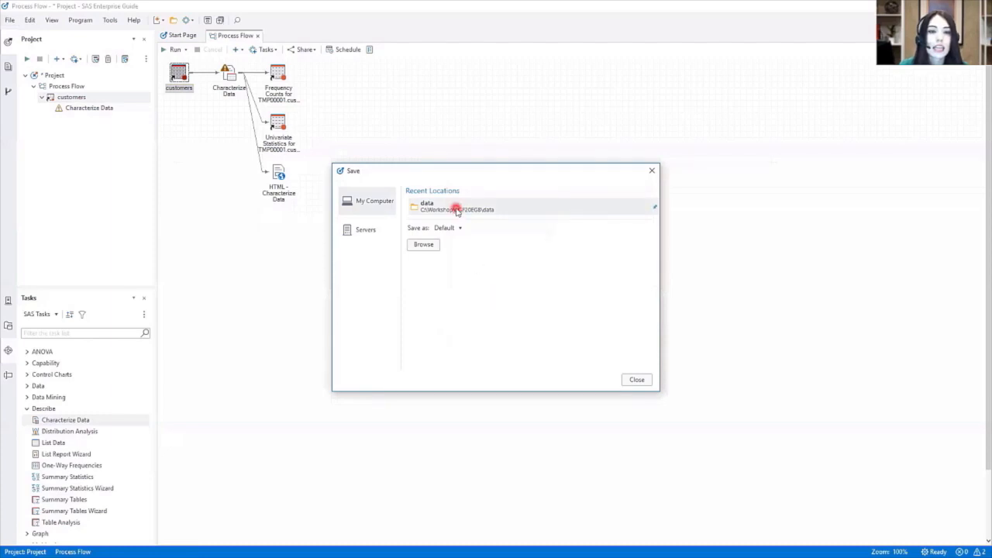
left_click(554, 204)
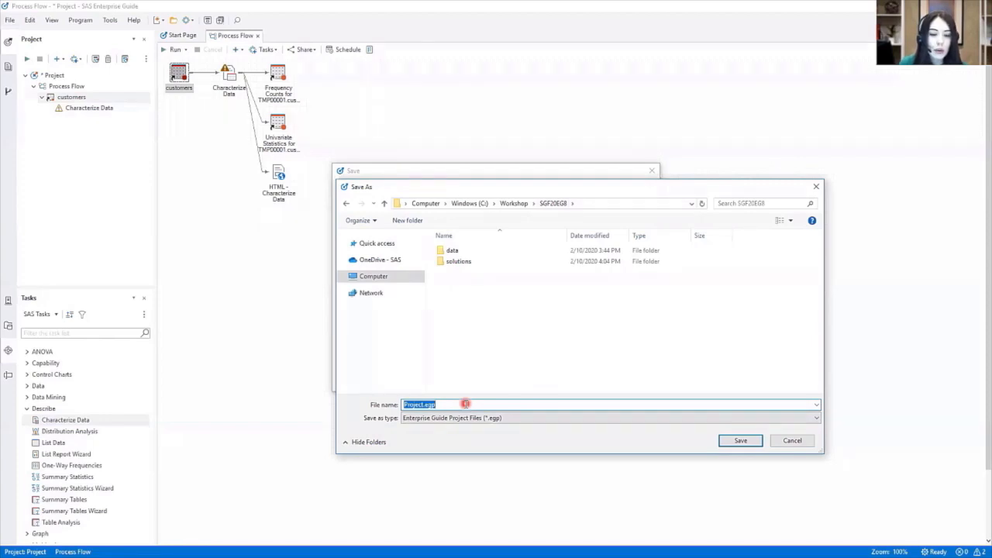
type("Orion5")
type("tar")
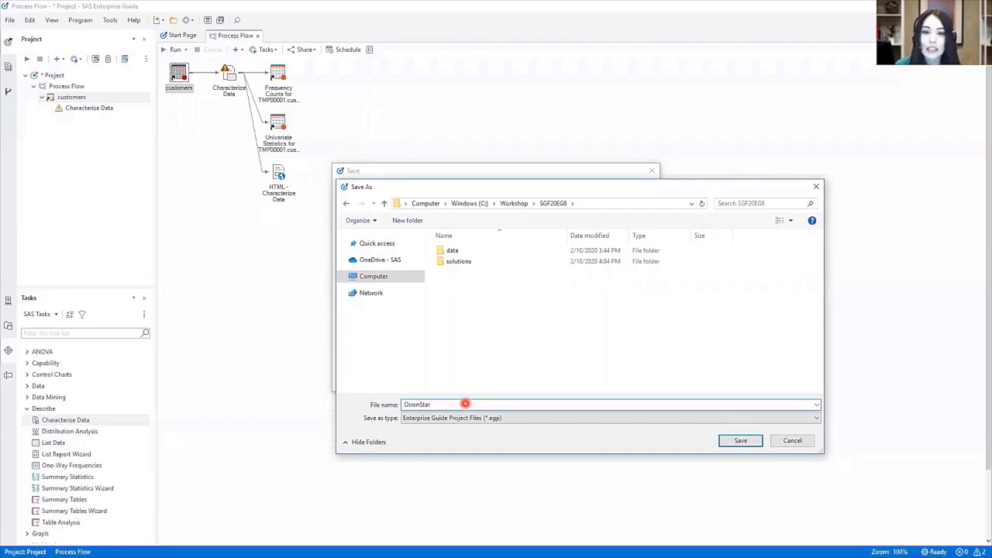
left_click(742, 441)
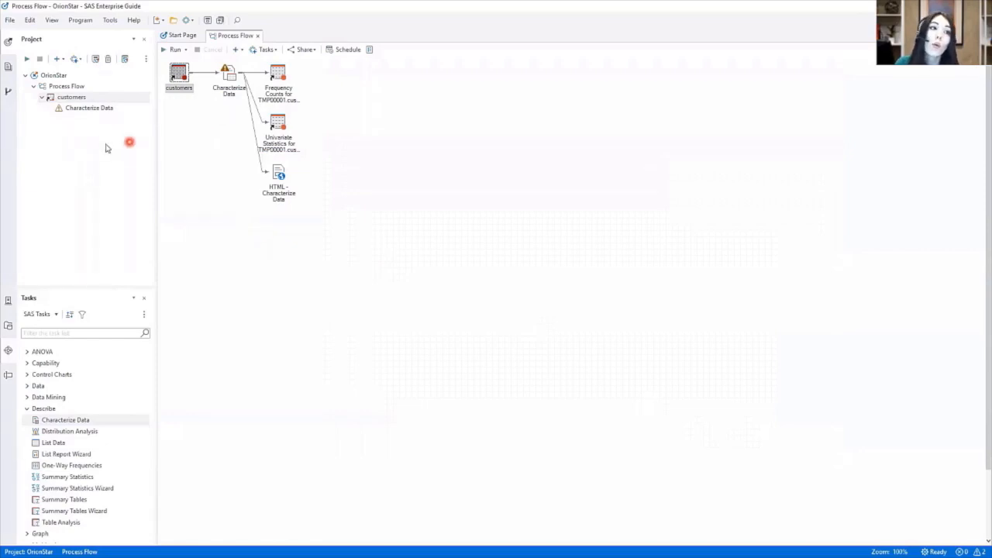
Step: Reopen the Characterize Data task from the Process Flow and examine its generated SAS code
double_click(227, 75)
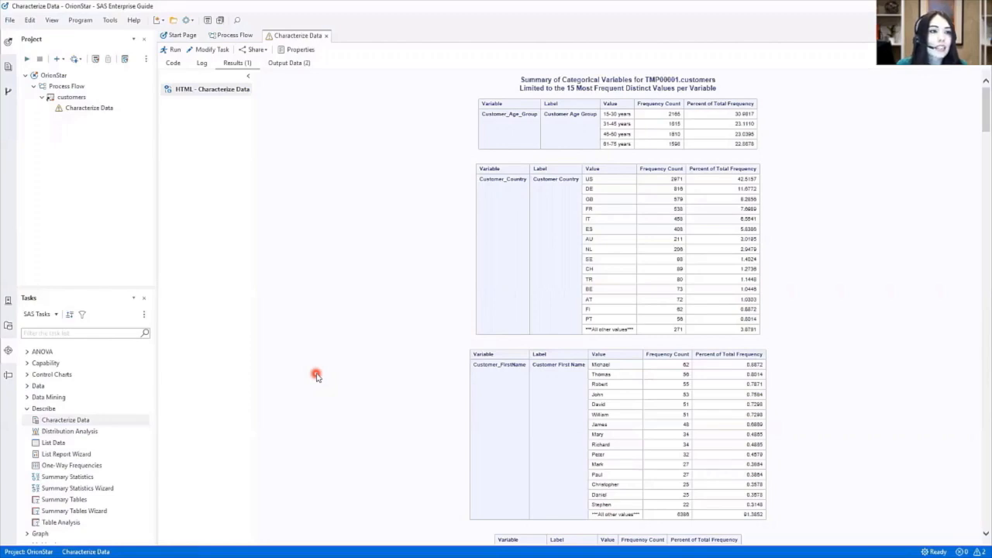
left_click(177, 62)
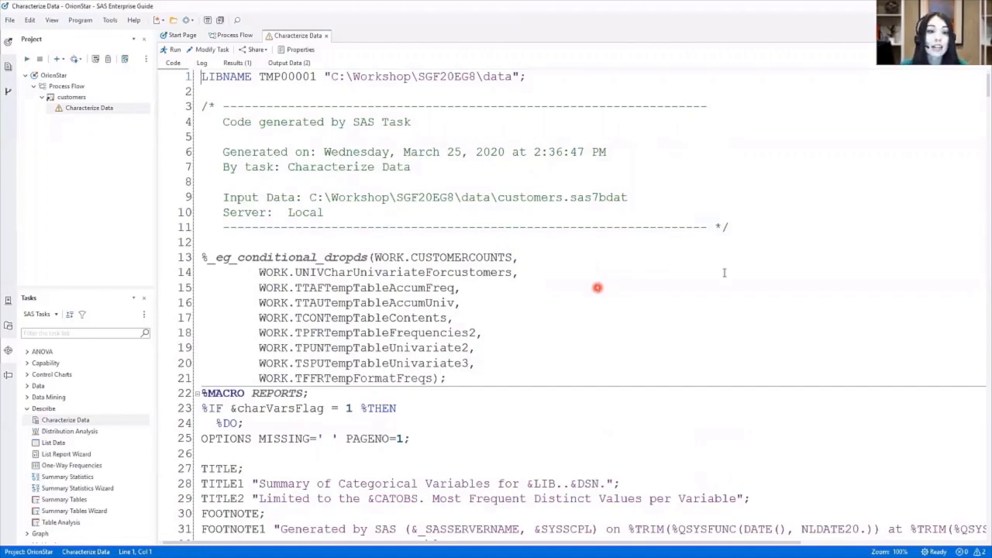
scroll(724, 272, "down", 1)
scroll(723, 272, "down", 2)
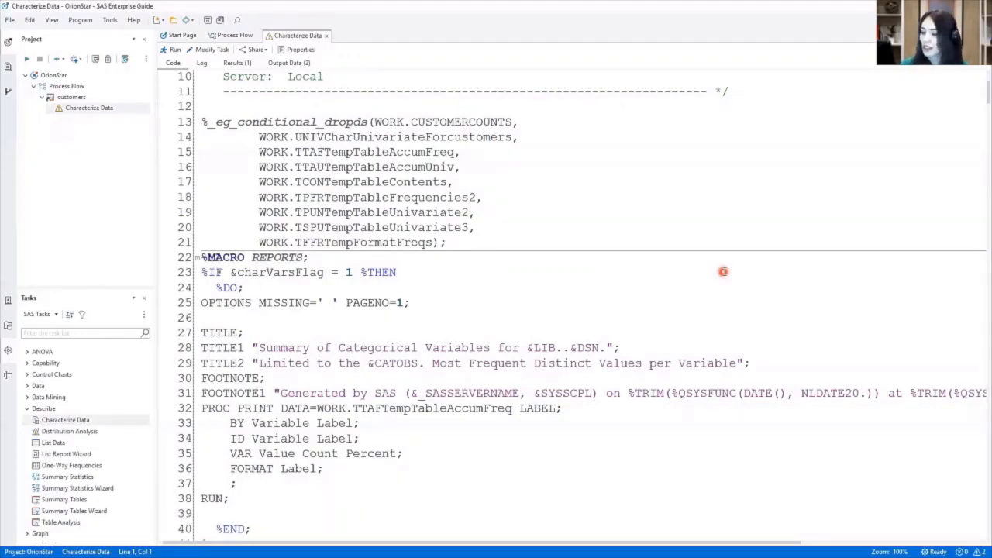
scroll(723, 272, "down", 1)
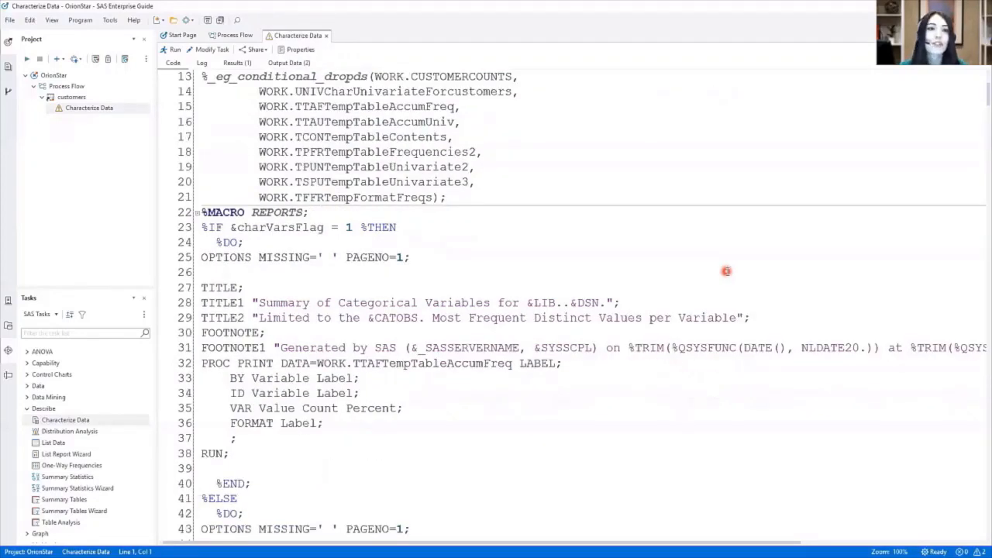
scroll(726, 270, "up", 2)
scroll(726, 271, "up", 2)
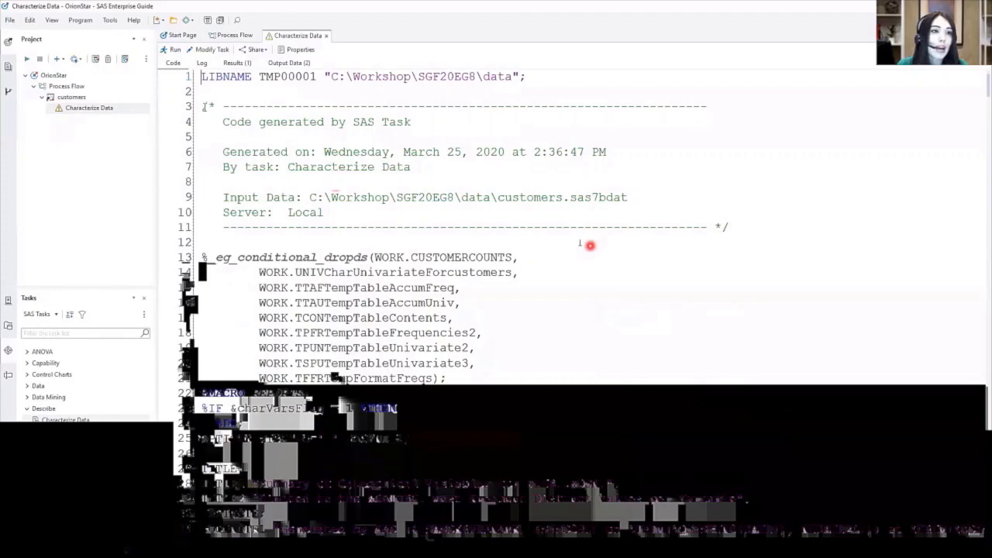
Step: Review only the warnings in the Characterize Data log, go to the last DISCRETEMAX warning, and close the task
left_click(202, 64)
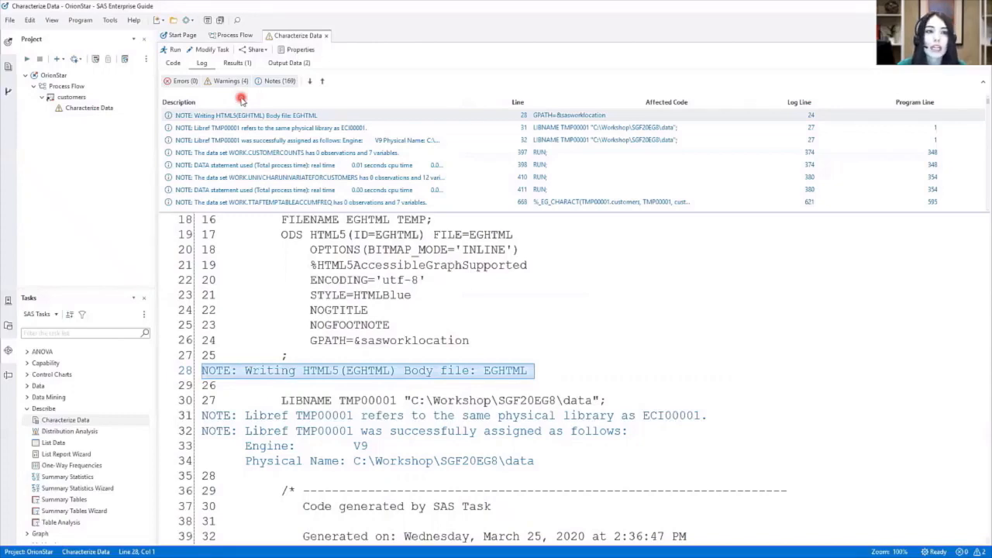
left_click(271, 84)
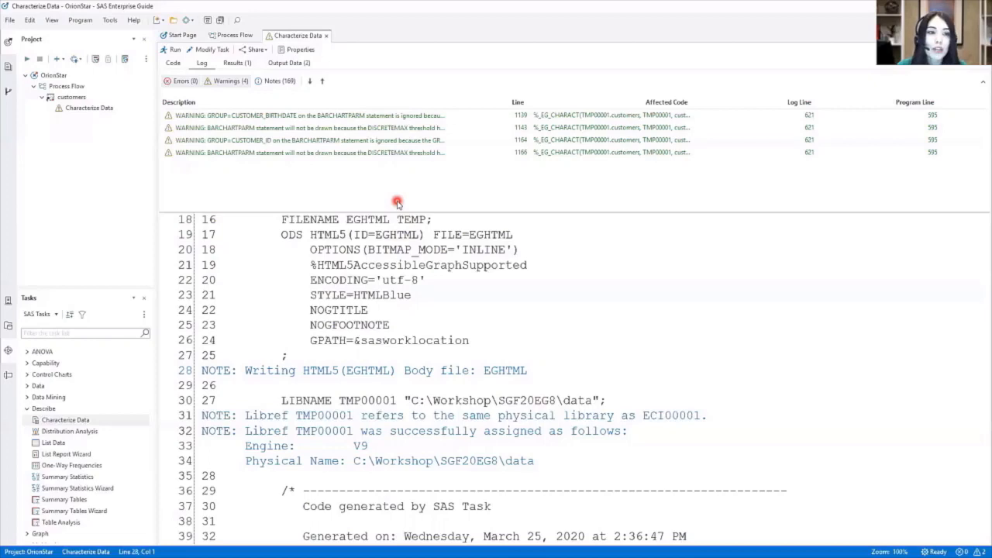
left_click(303, 154)
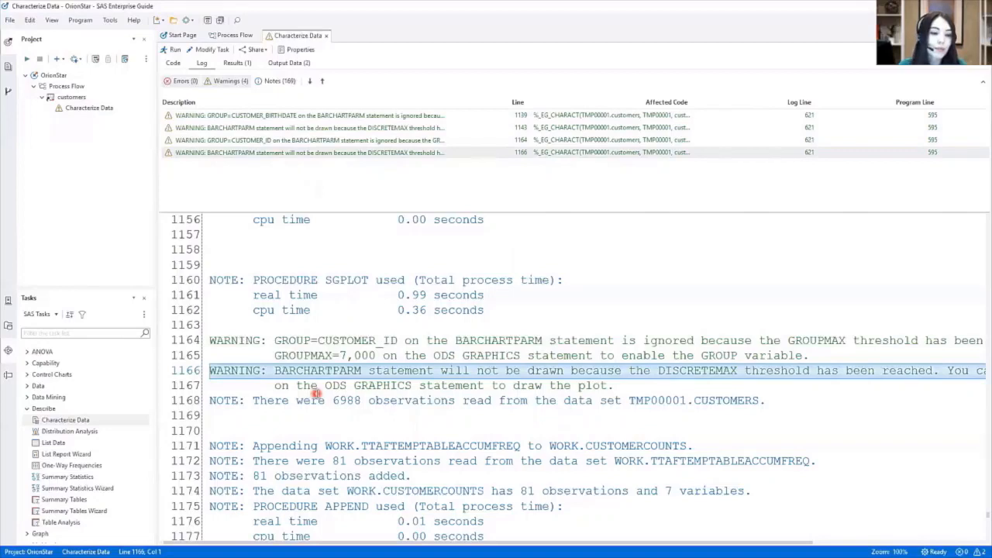
left_click(326, 36)
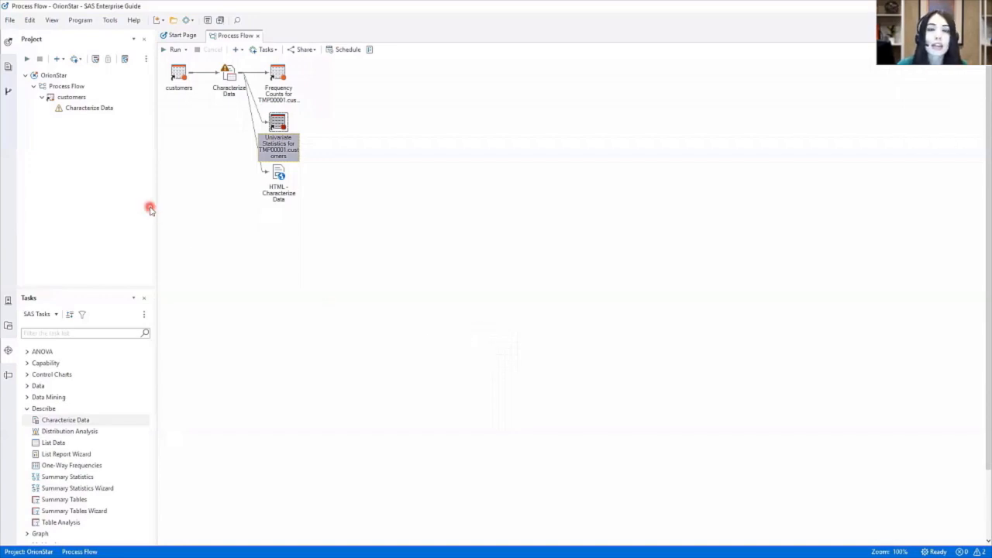
Step: Rename the existing process flow as Lesson 1
right_click(86, 90)
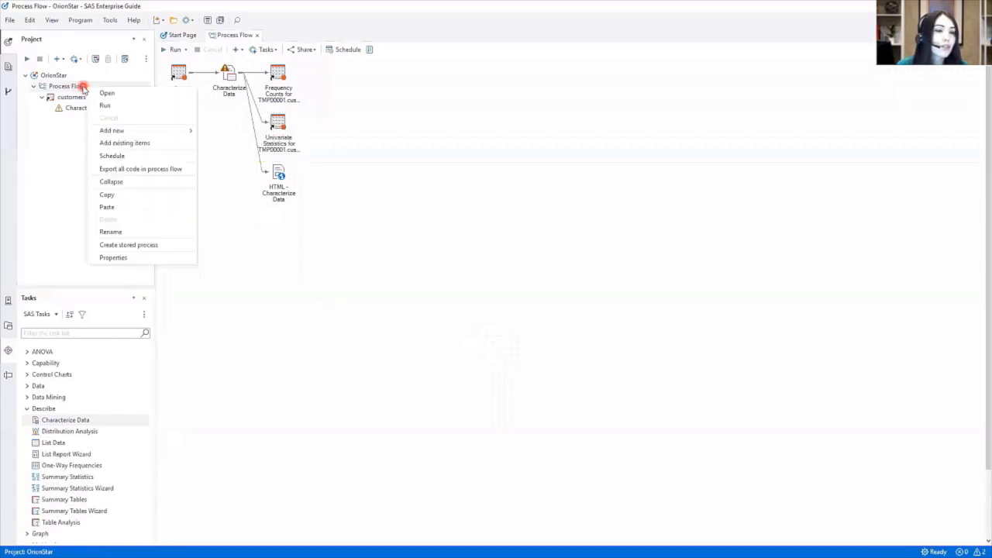
left_click(149, 233)
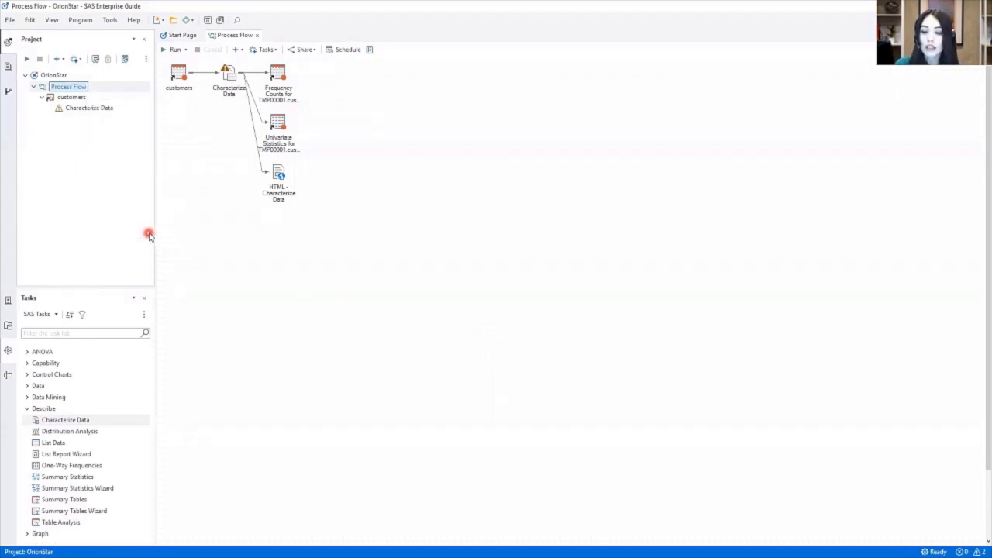
type("Lesson 1")
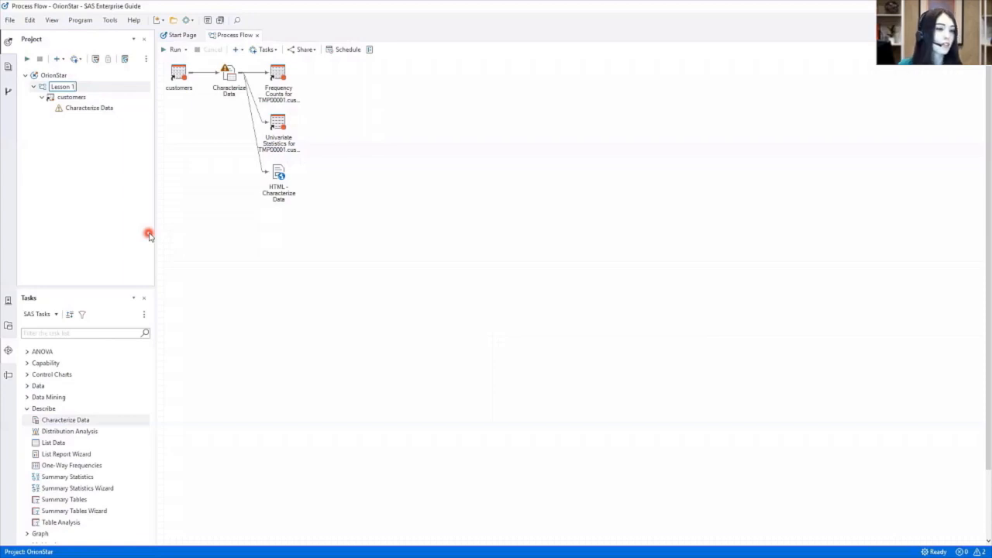
key("Return")
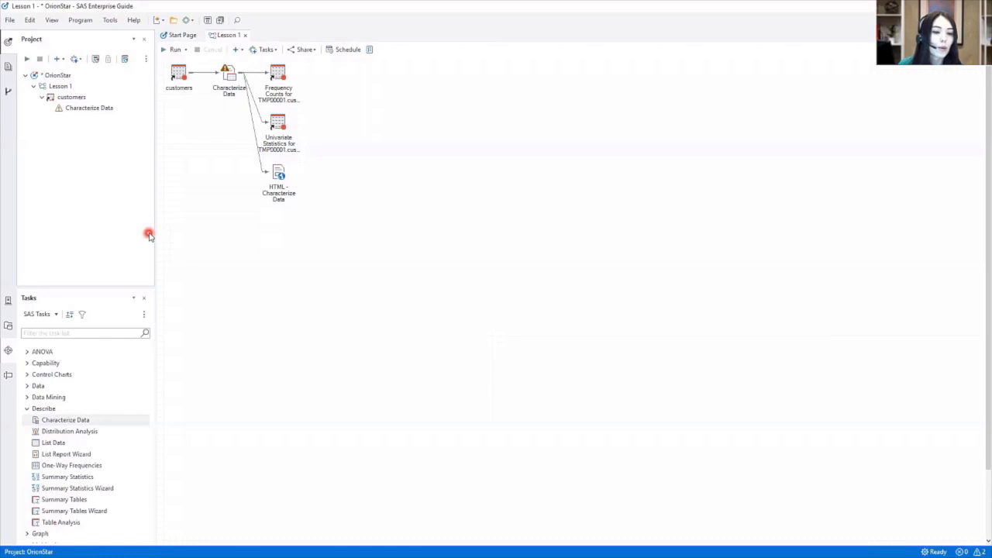
Step: Add a new process flow to the project and set its label to Lesson 2
left_click(11, 21)
left_click(23, 33)
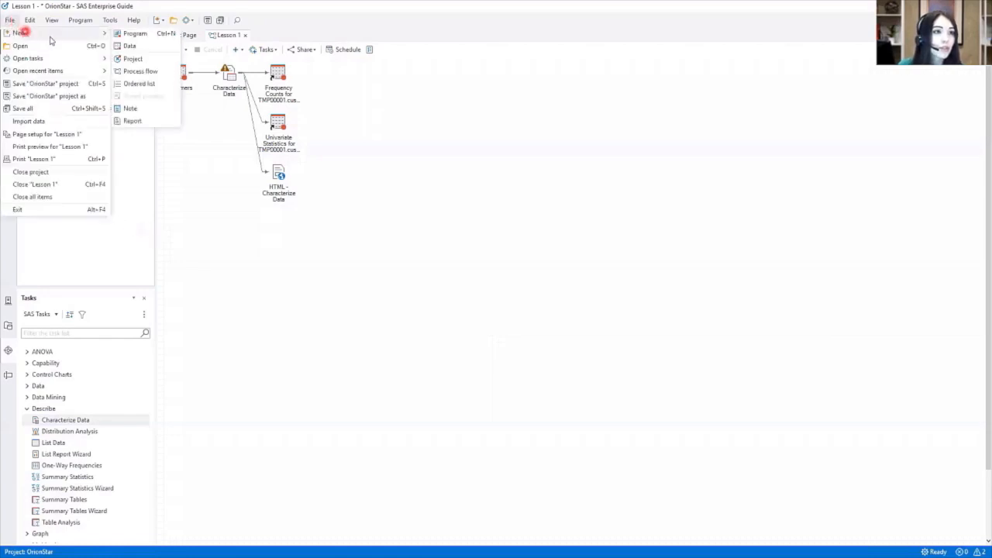
left_click(170, 71)
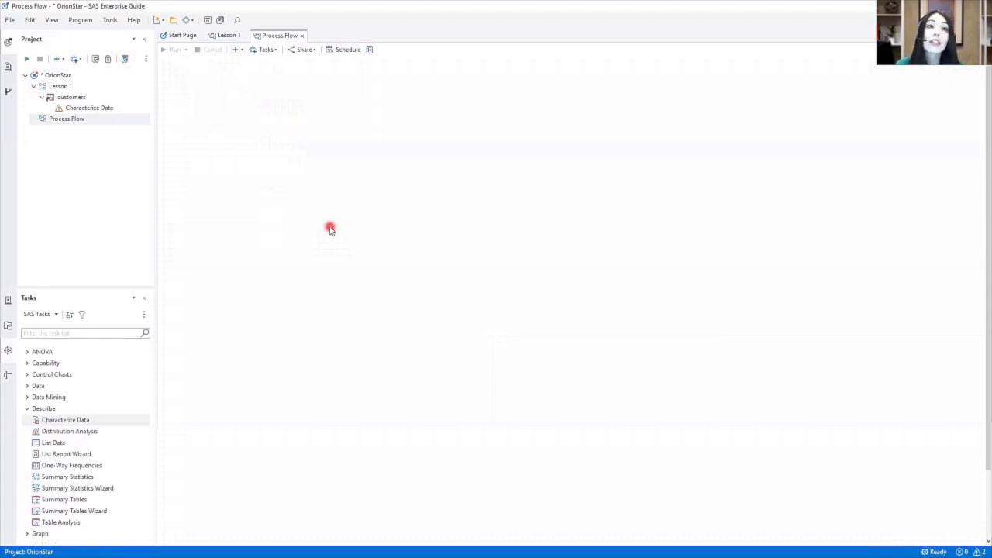
left_click(371, 51)
left_click(485, 200)
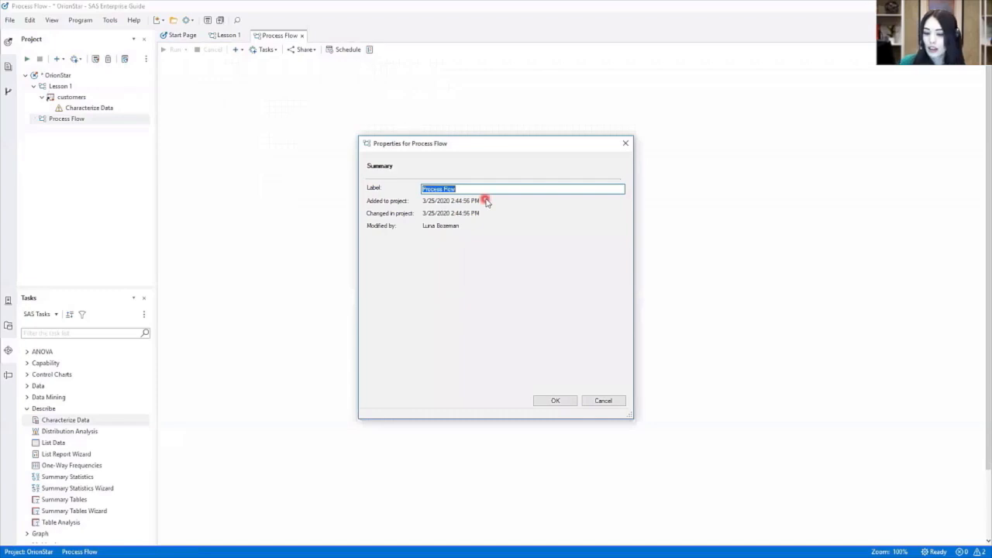
type("Le")
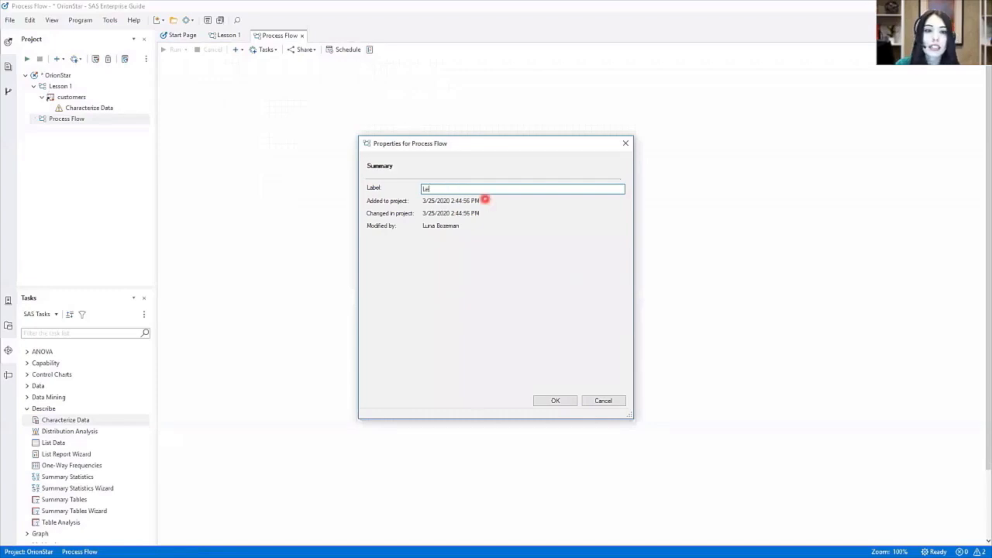
type("sson 2")
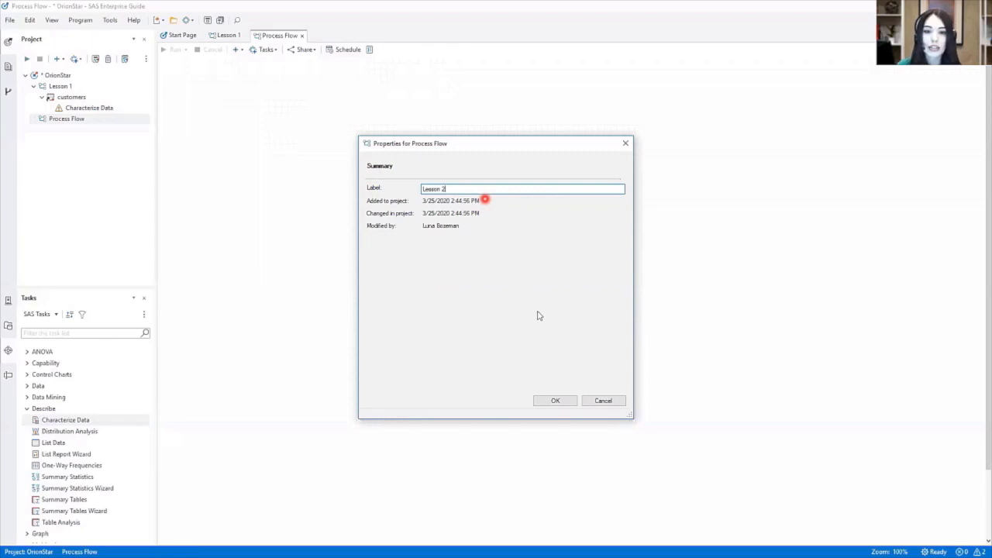
left_click(570, 400)
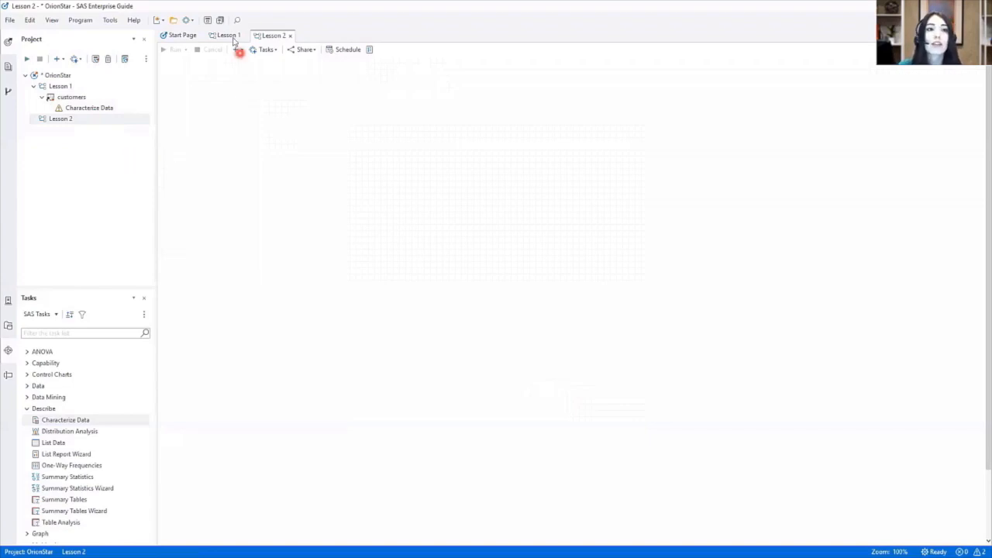
Step: View the Lesson 1 process flow, and select Lesson 2 in the project tree
left_click(227, 36)
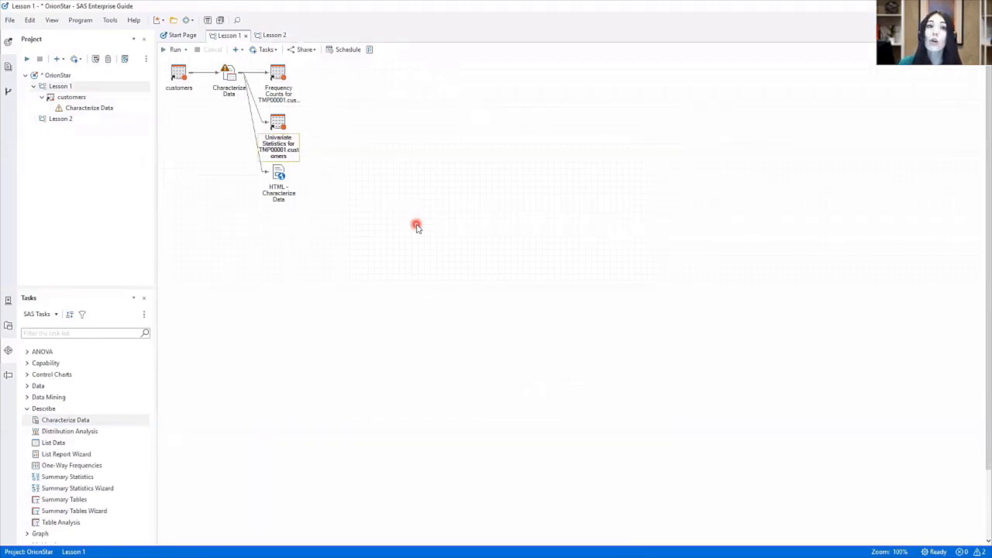
left_click(67, 118)
left_click(122, 189)
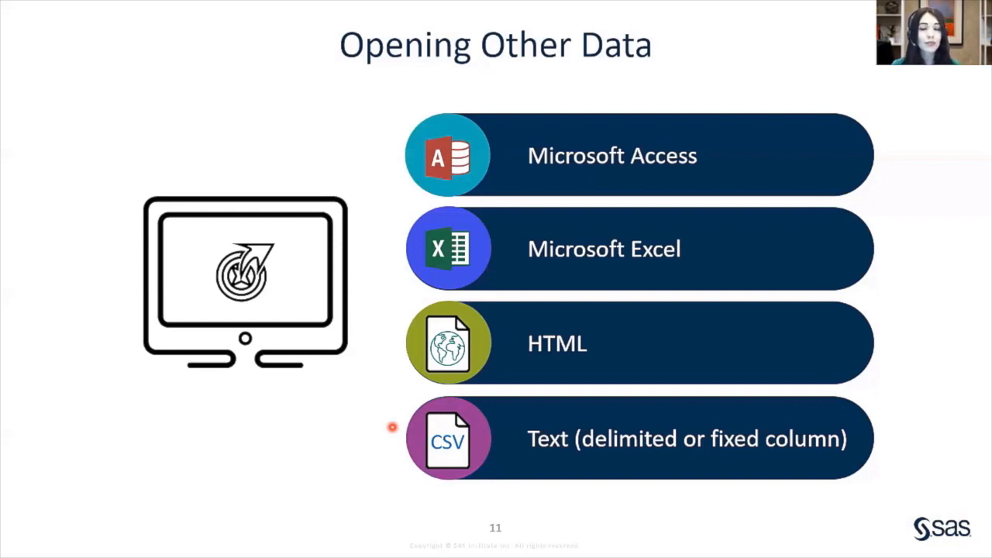
key("Right")
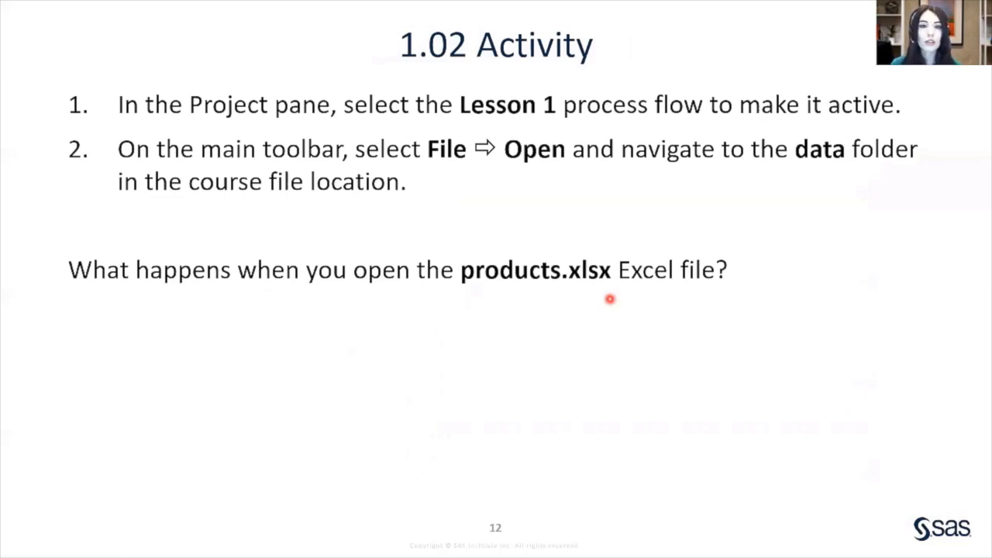
key("alt+Tab")
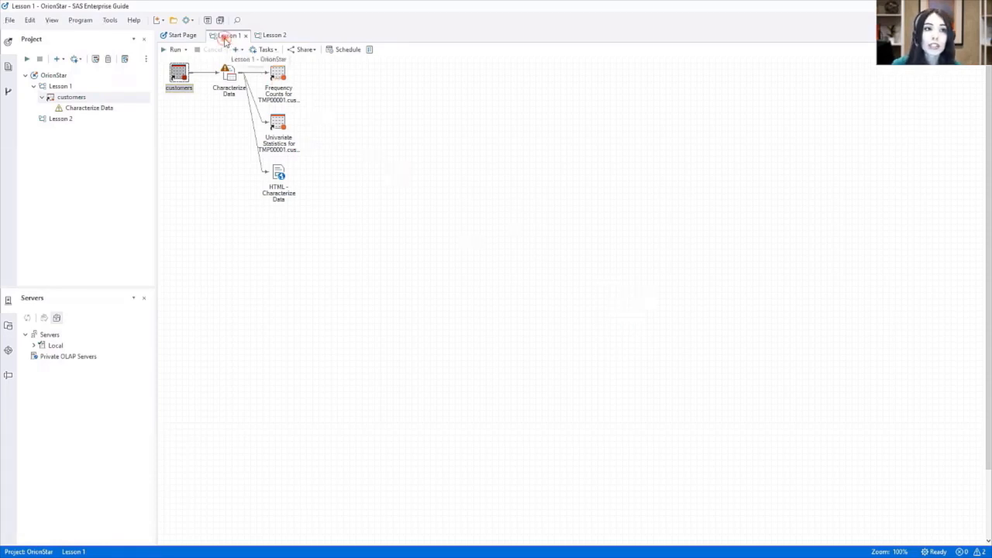
Step: Add products.xlsx from the C:\Workshop\SGF20EG8\data folder to the Lesson 1 process flow, and close the workbook that opens in Excel
left_click(176, 23)
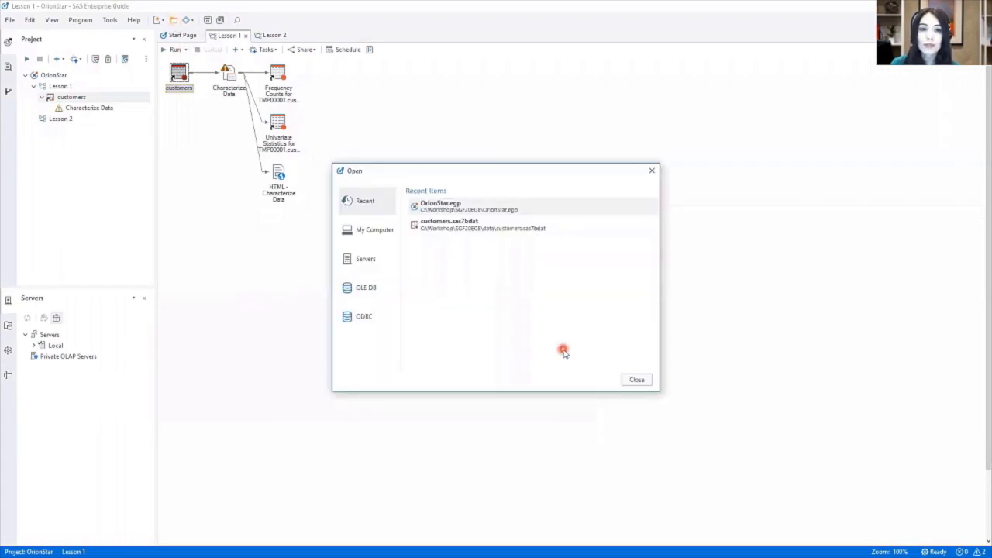
left_click(369, 240)
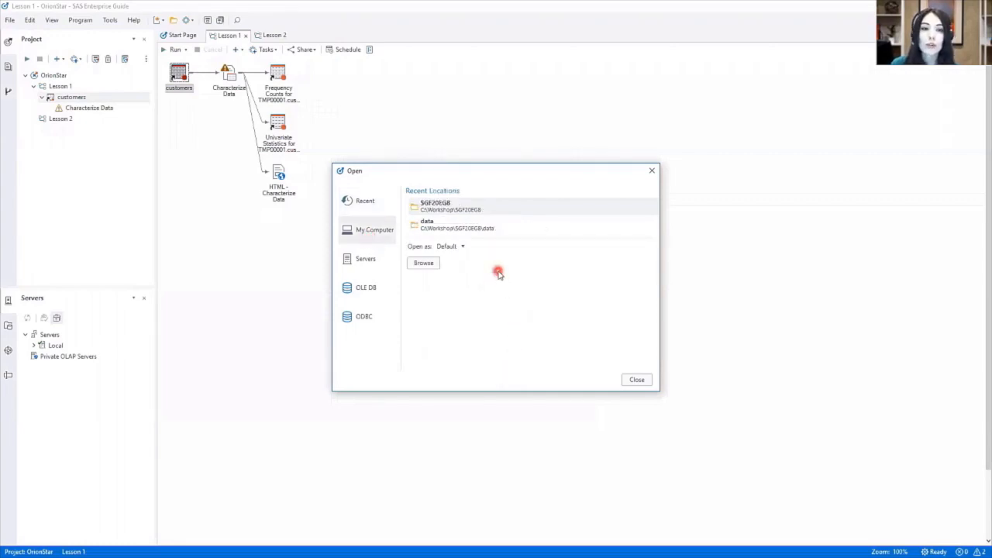
left_click(493, 231)
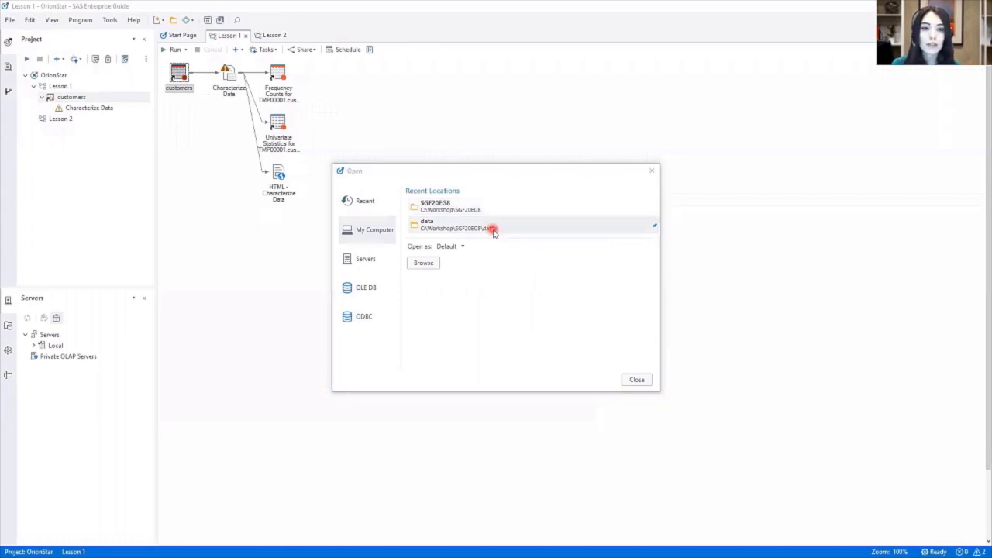
left_click(499, 360)
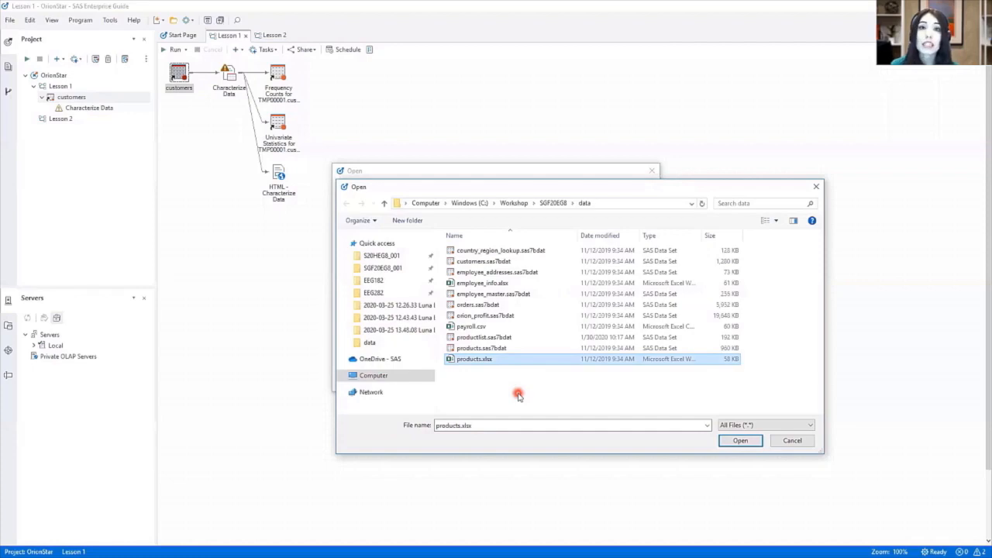
left_click(741, 442)
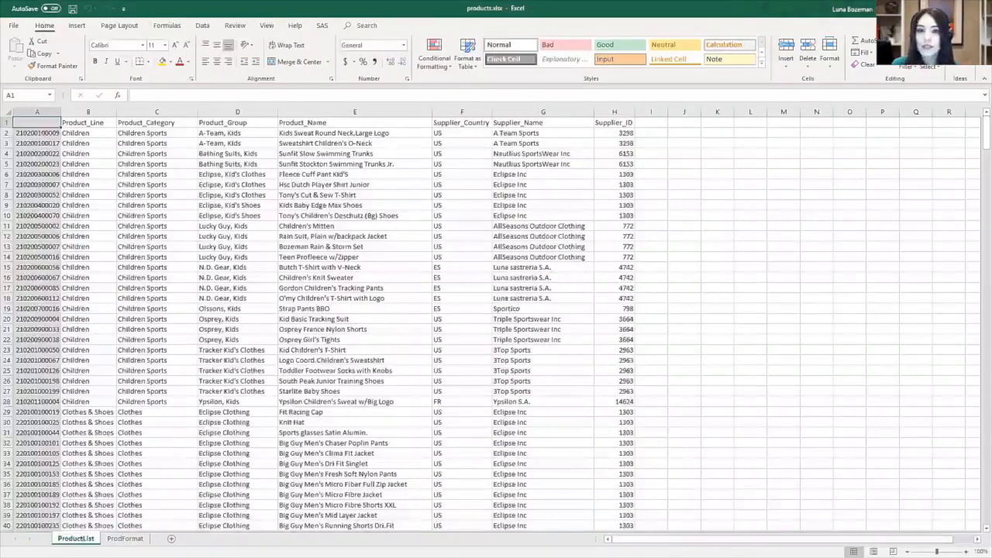
left_click(979, 8)
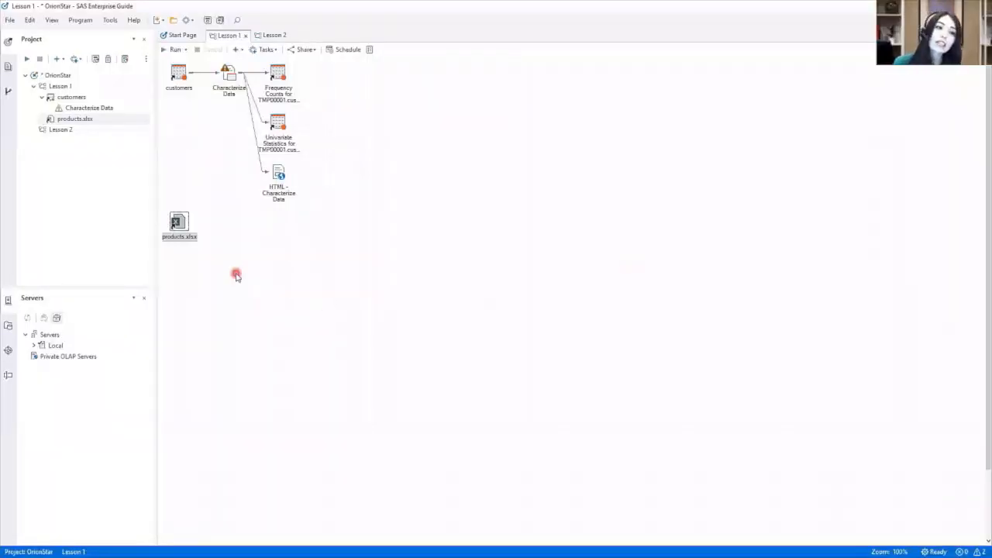
left_click(227, 278)
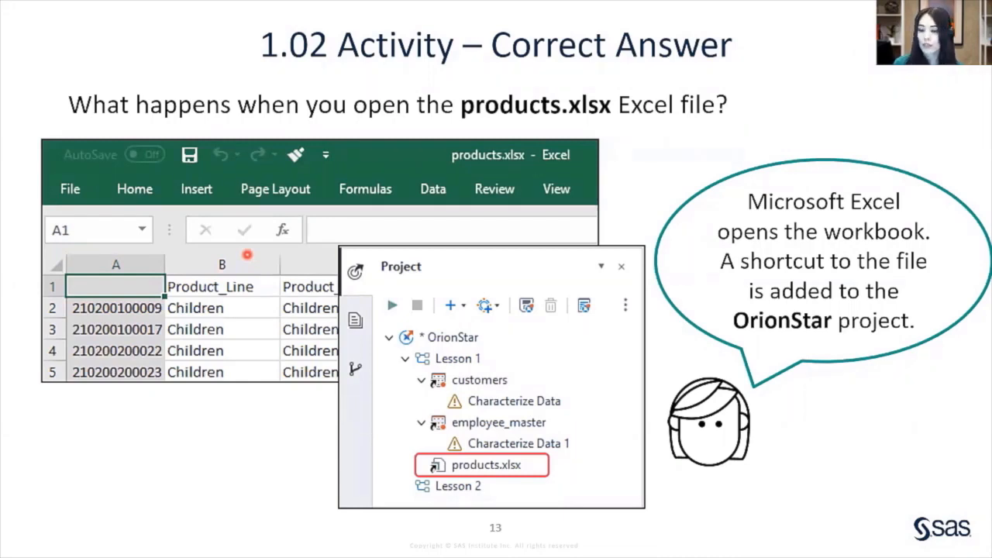
key("Right")
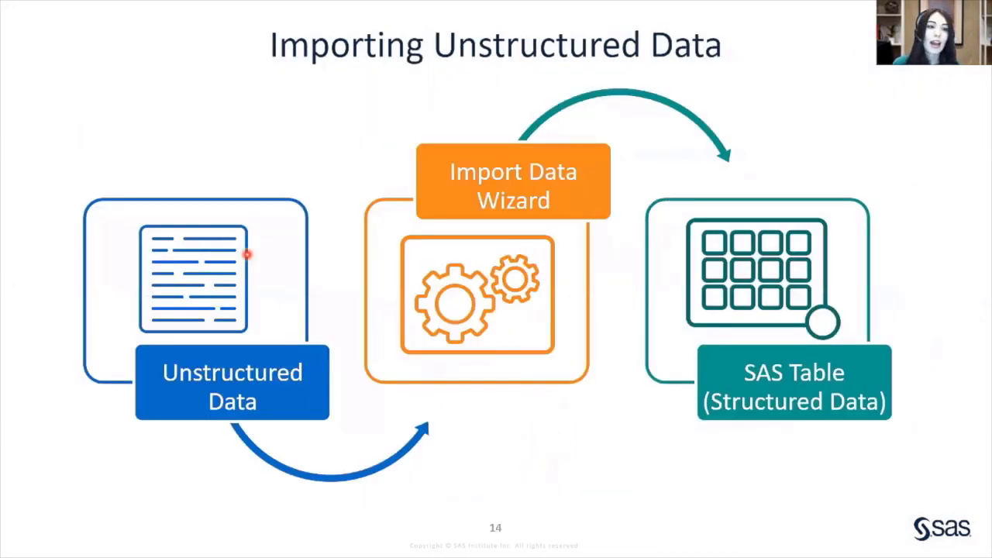
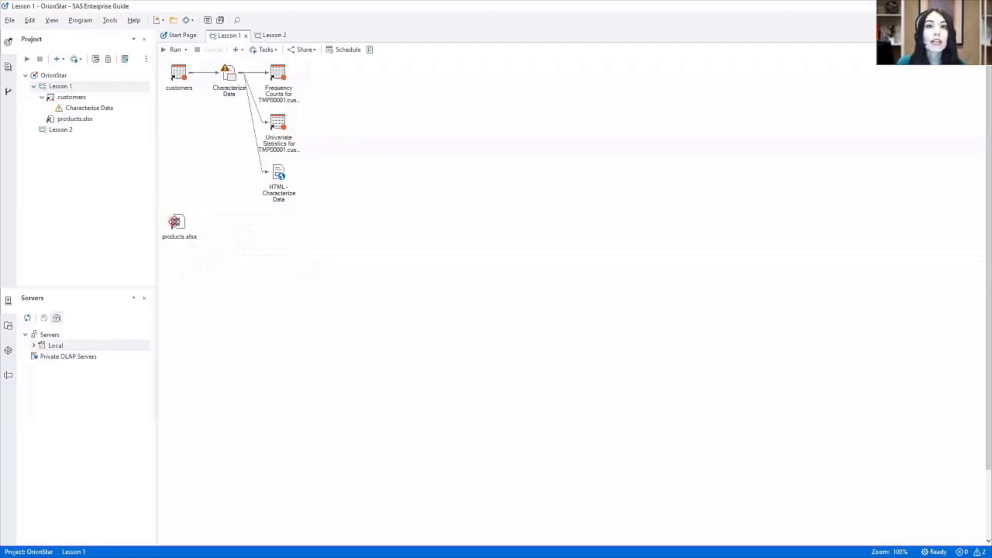
Step: Open products.xlsx from the process flow in Excel, examine its ProdFormat and ProductList worksheets, and close the workbook
double_click(174, 222)
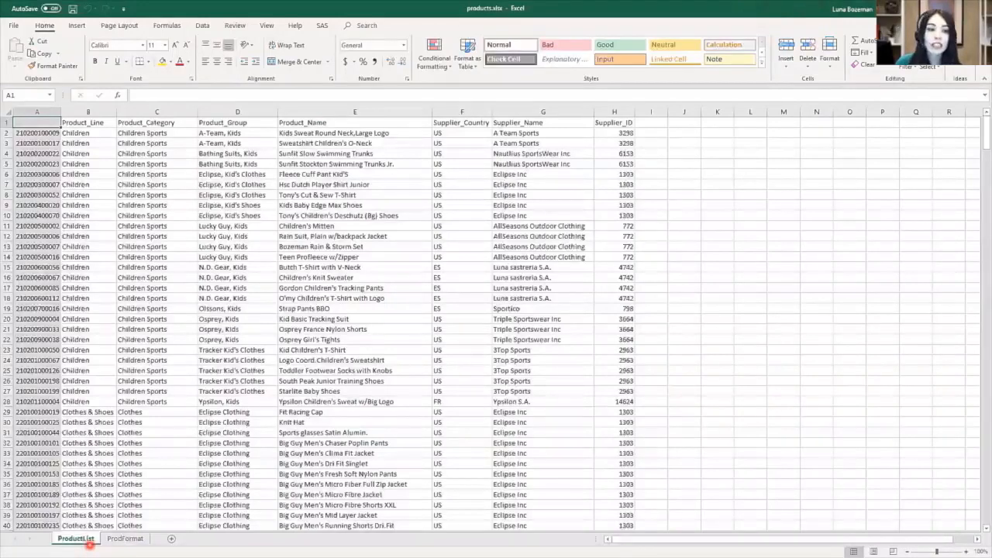
left_click(114, 541)
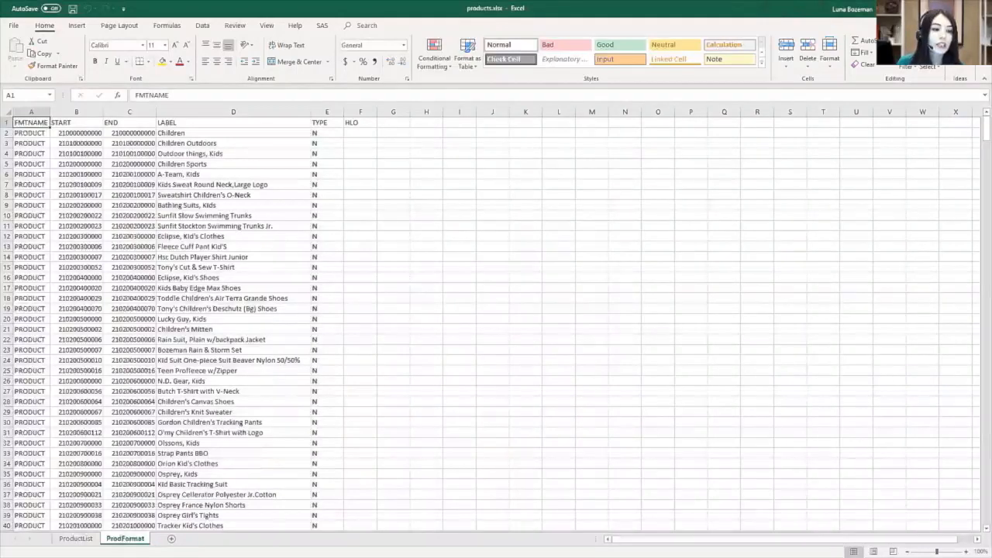
left_click(77, 540)
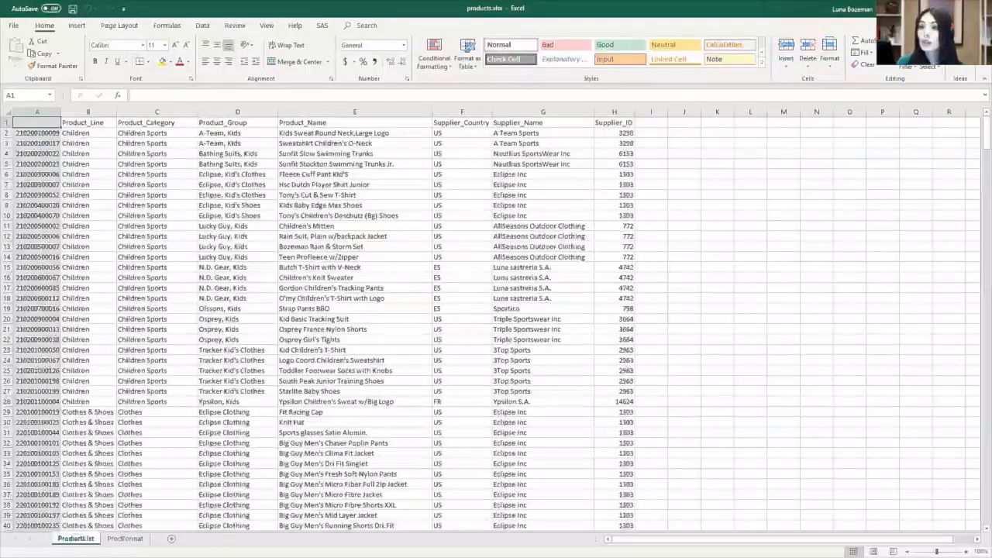
left_click(978, 8)
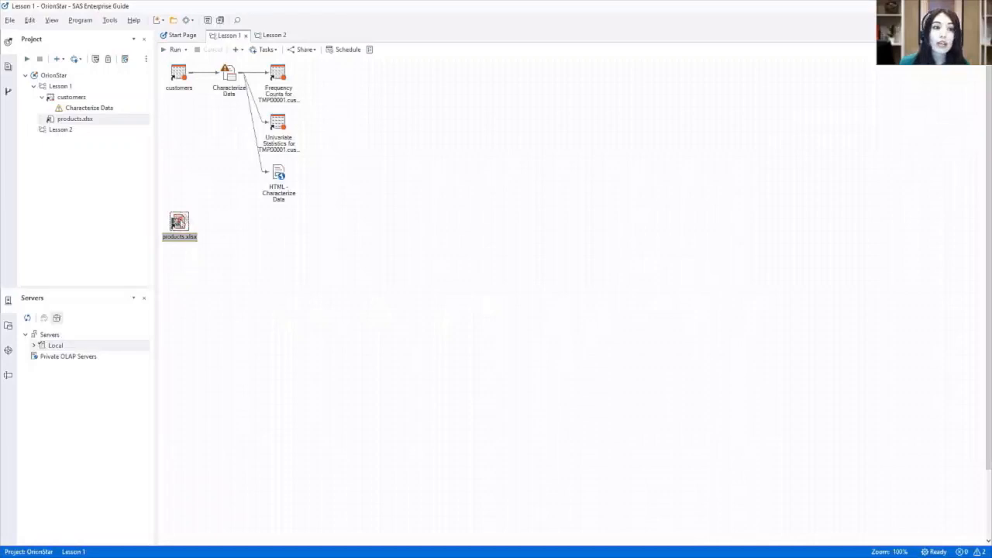
Step: Start importing products.xlsx as a SAS table, with the output data set named productlist in the WORK library
right_click(178, 222)
left_click(248, 278)
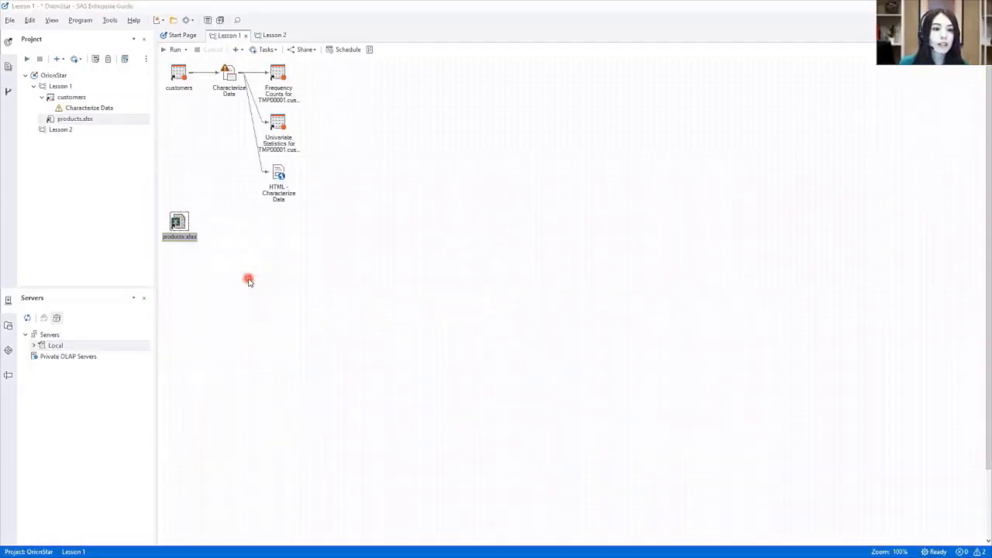
left_click(369, 319)
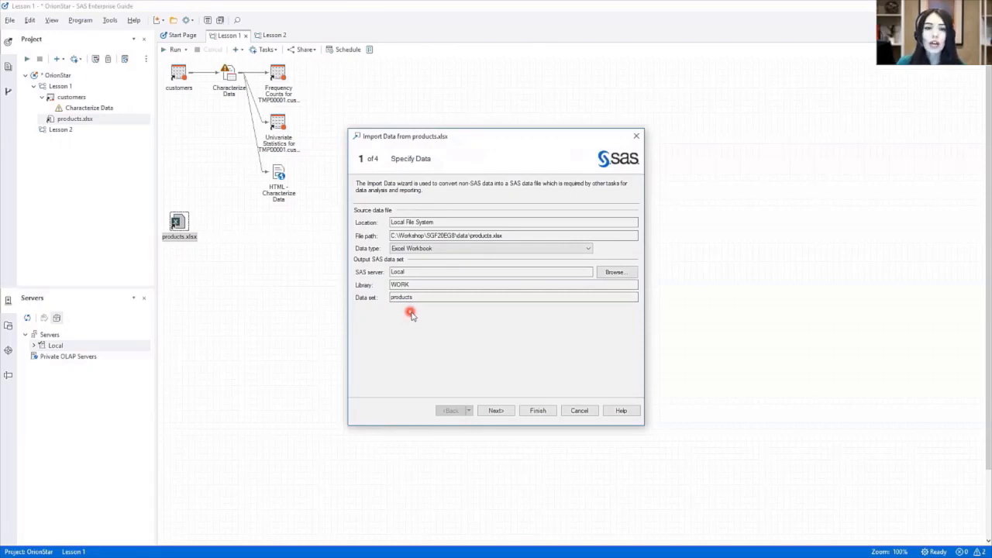
left_click(616, 273)
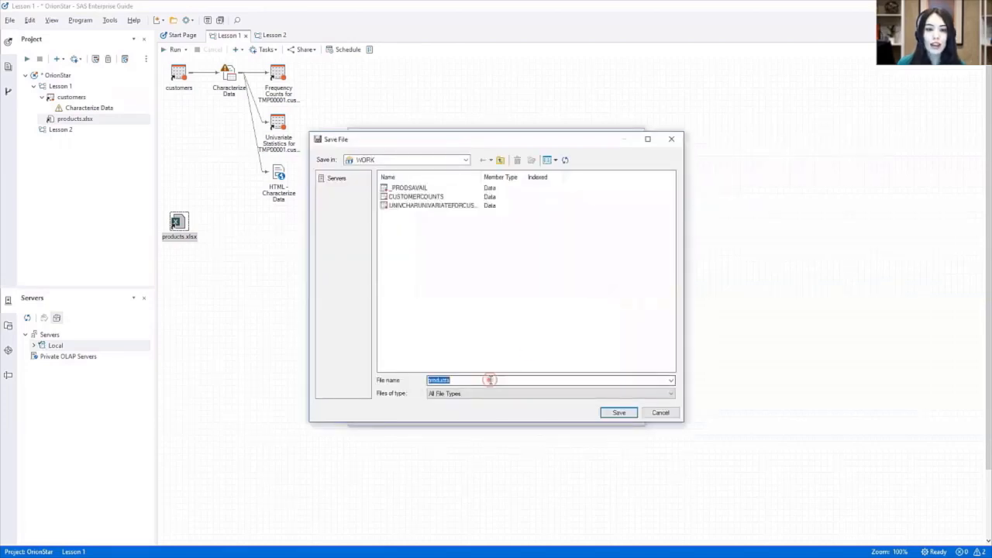
type("productlist")
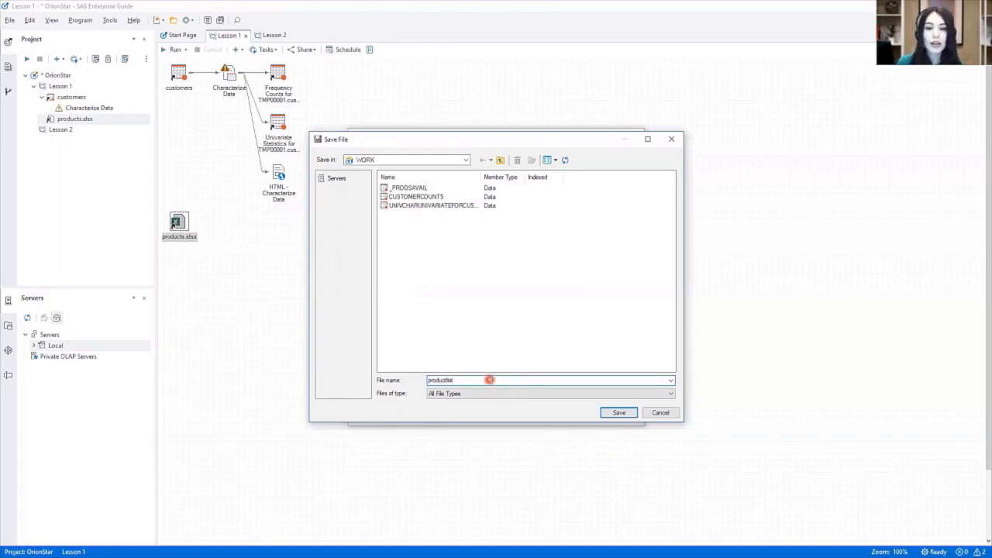
left_click(619, 412)
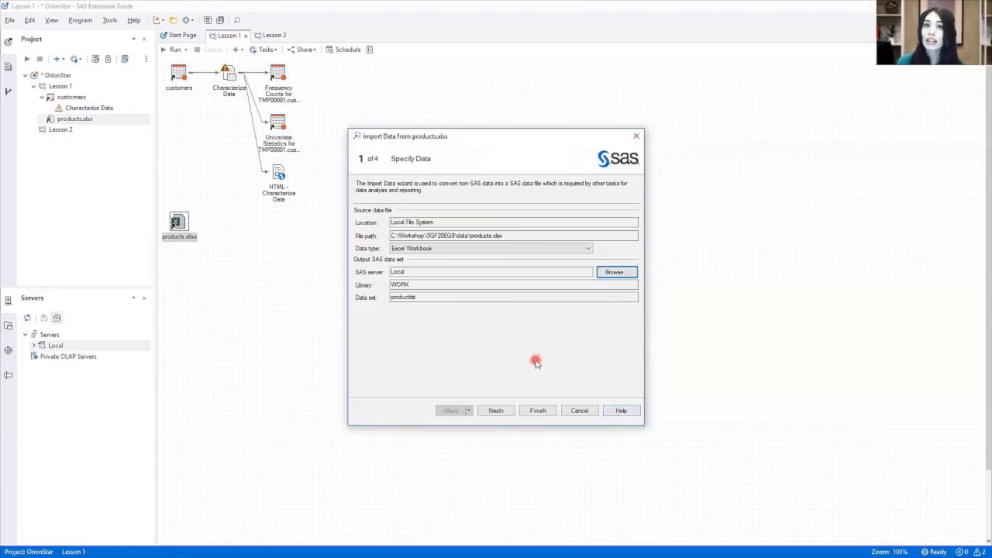
Step: Use the ProductList worksheet as the import source and rename columns to comply with SAS naming conventions
left_click(510, 411)
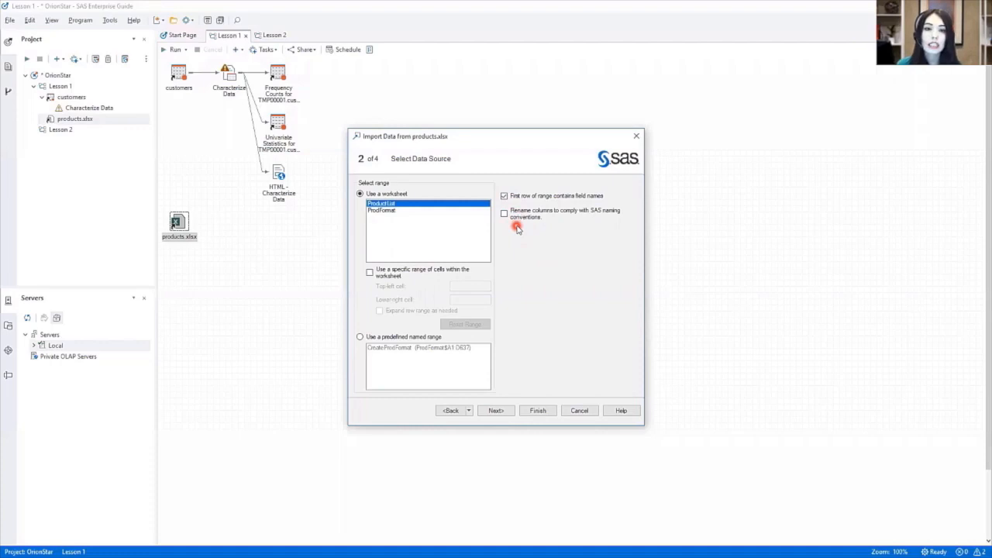
left_click(505, 214)
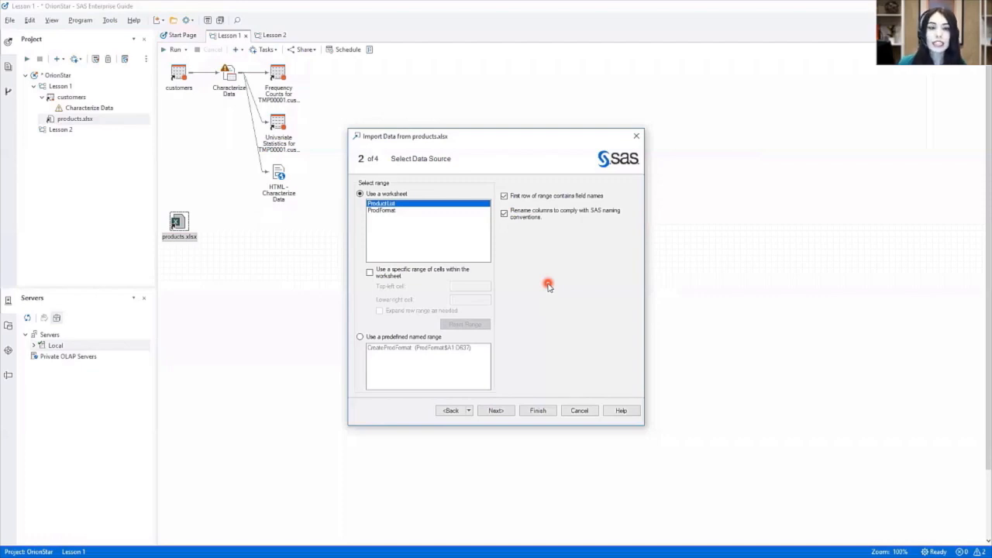
left_click(496, 410)
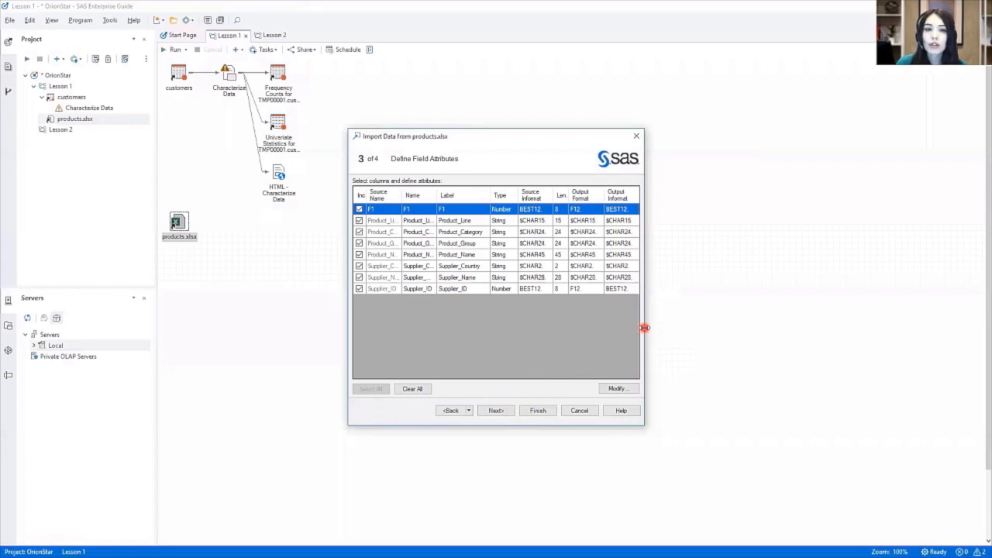
Step: Rename the F1 column to Product_ID and set its label to Product ID
left_click_drag(644, 327, 760, 332)
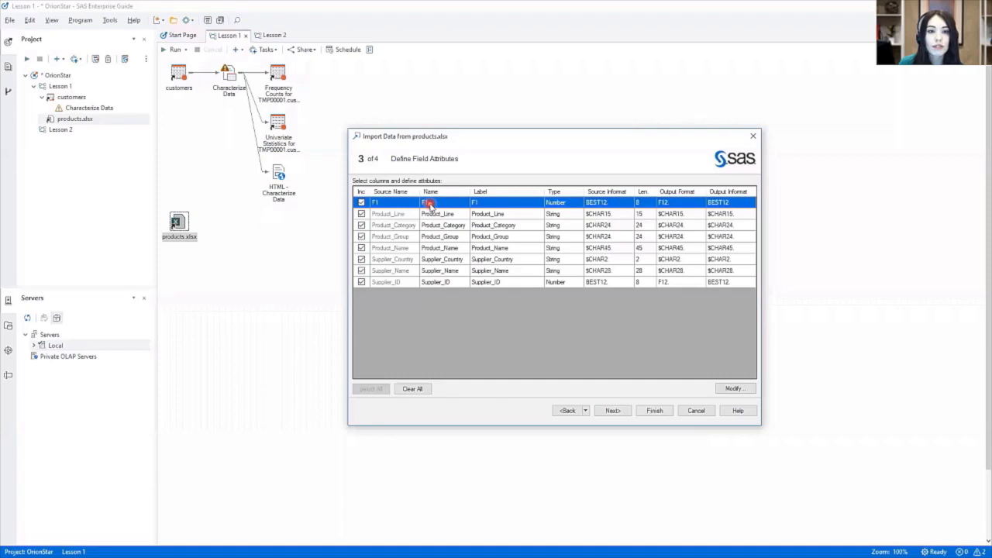
left_click(432, 204)
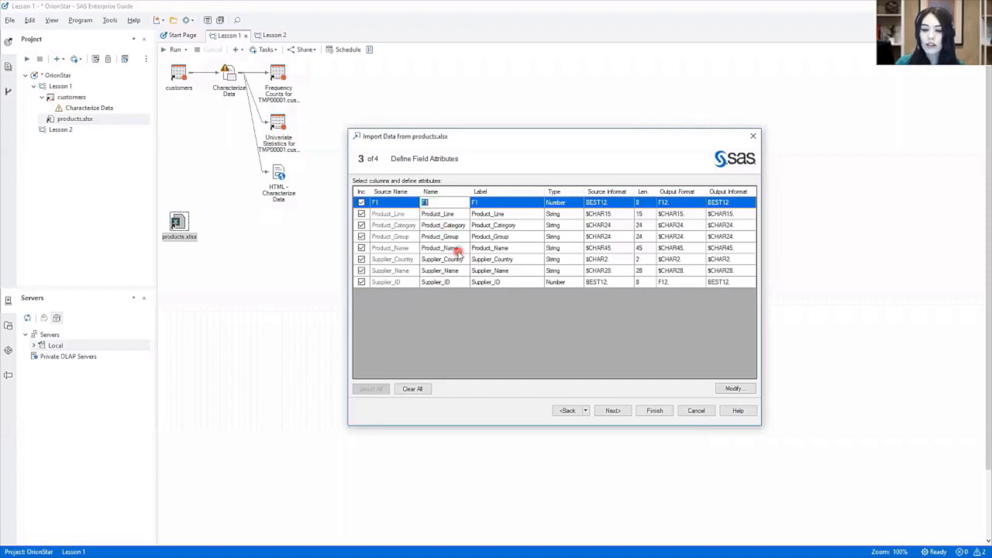
type("Product_ID")
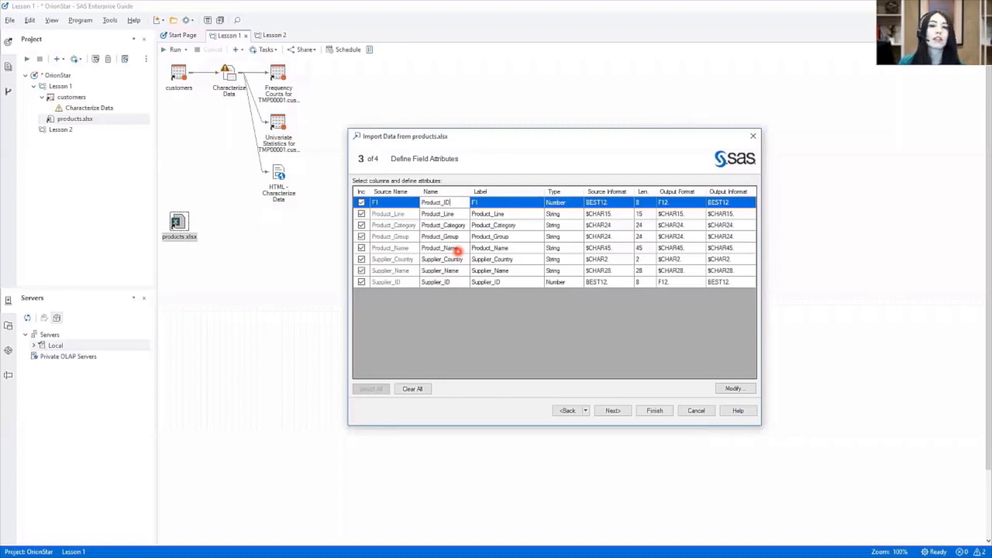
left_click(481, 203)
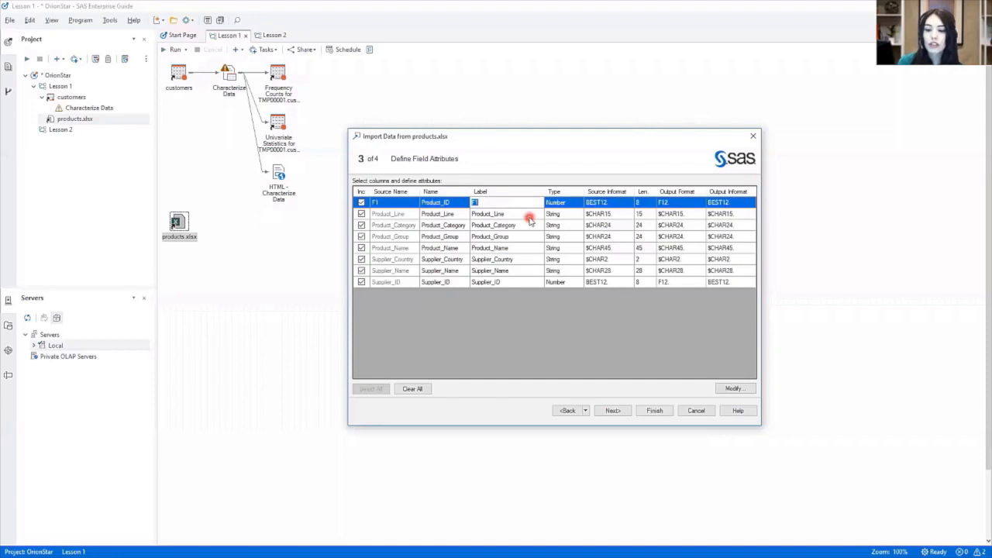
type("Product ID")
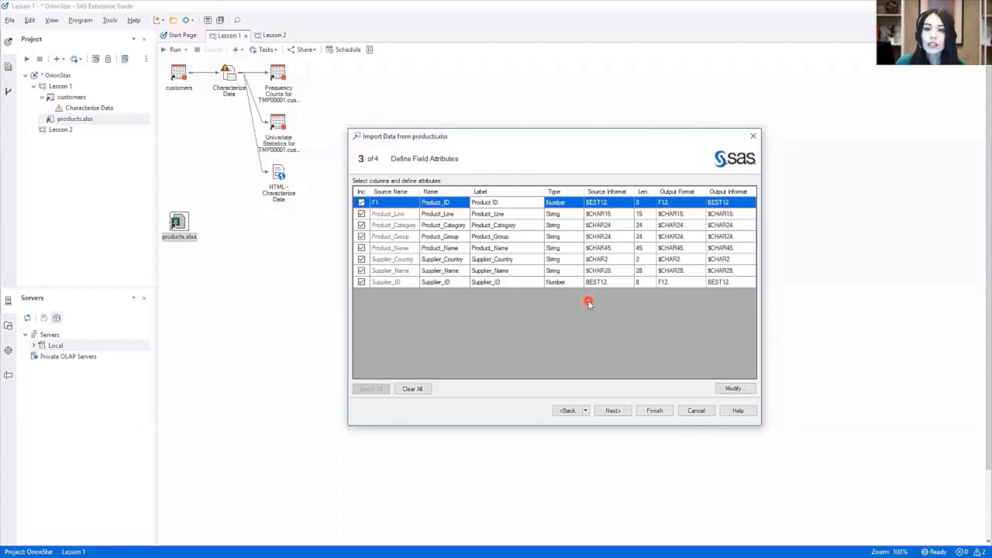
Step: Set the Supplier_ID column type to String, scanning all values for its length, and finish the import without any advanced options
left_click(509, 282)
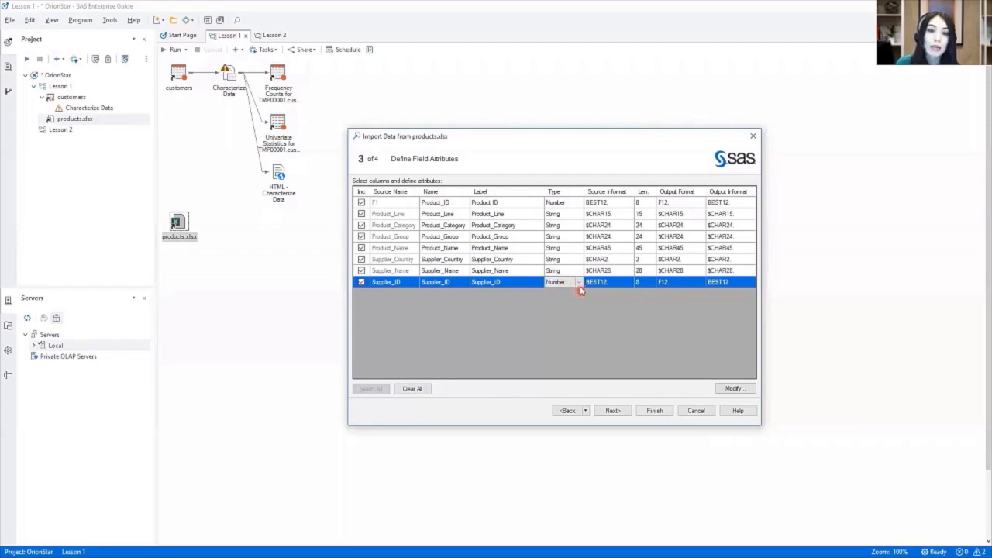
left_click(580, 284)
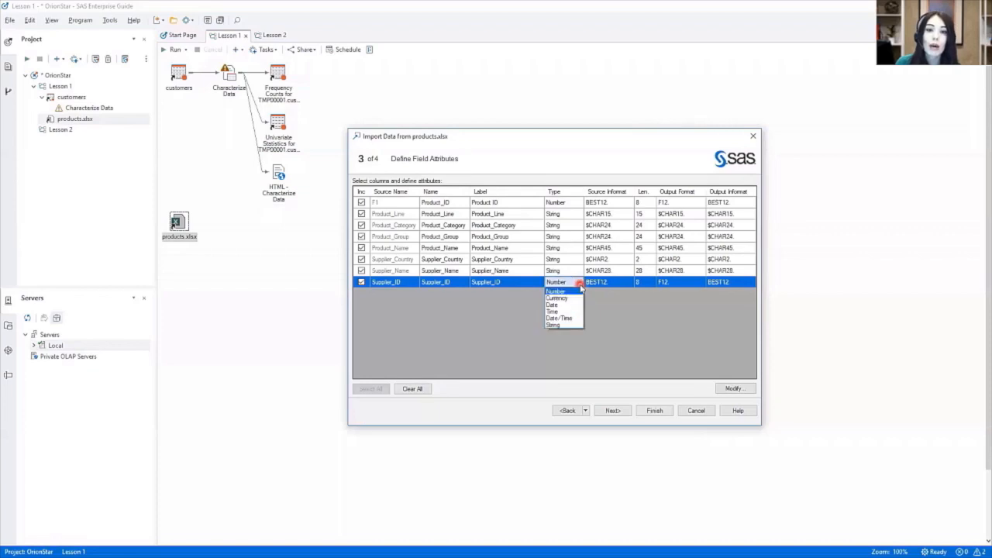
left_click(565, 324)
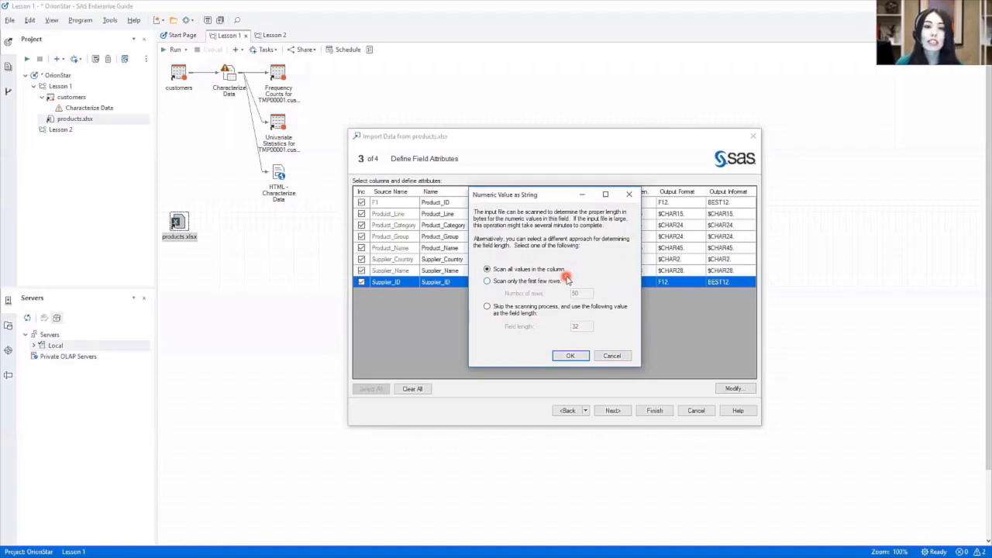
left_click(564, 357)
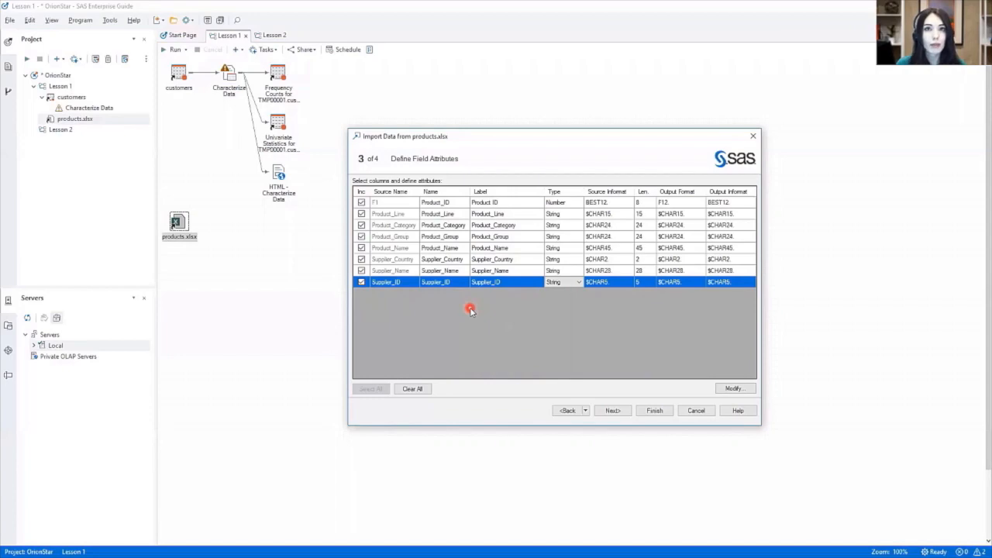
left_click(625, 414)
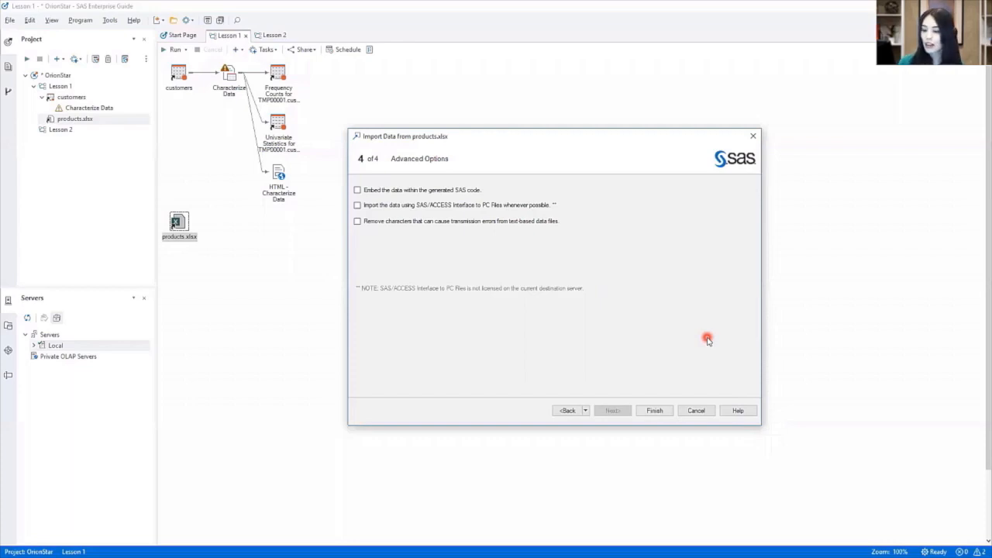
left_click(655, 411)
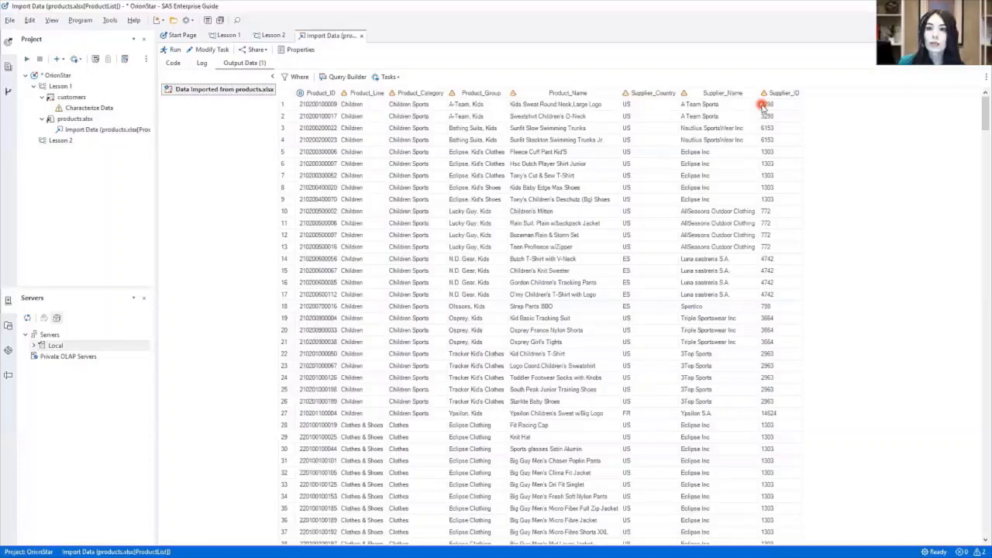
Step: Show column labels in the imported products table, and switch the headings back to column names
left_click(983, 80)
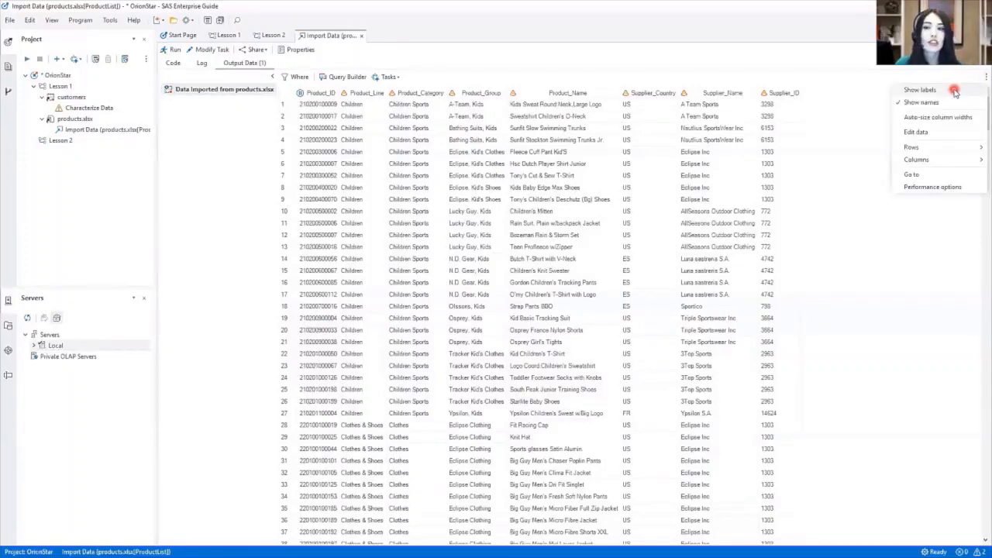
left_click(955, 90)
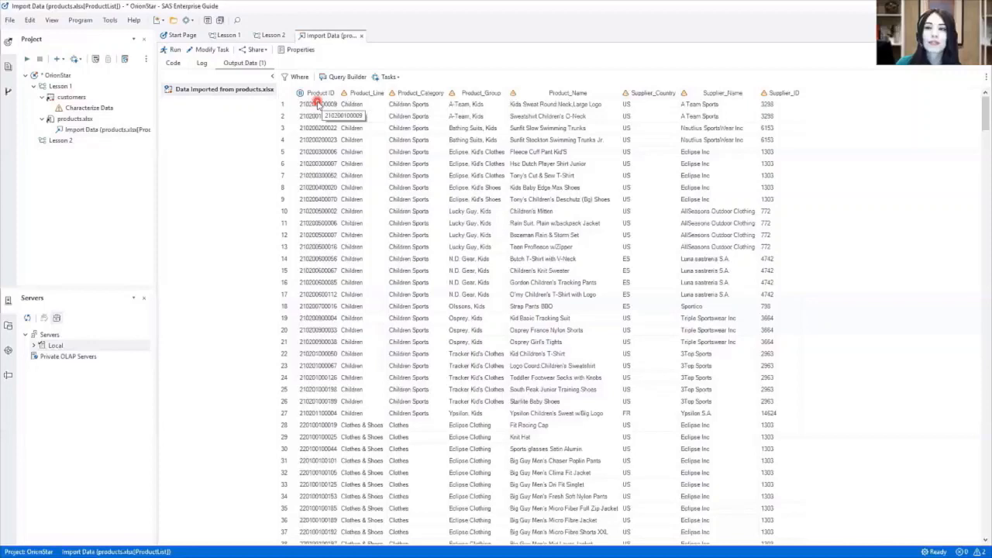
left_click(979, 82)
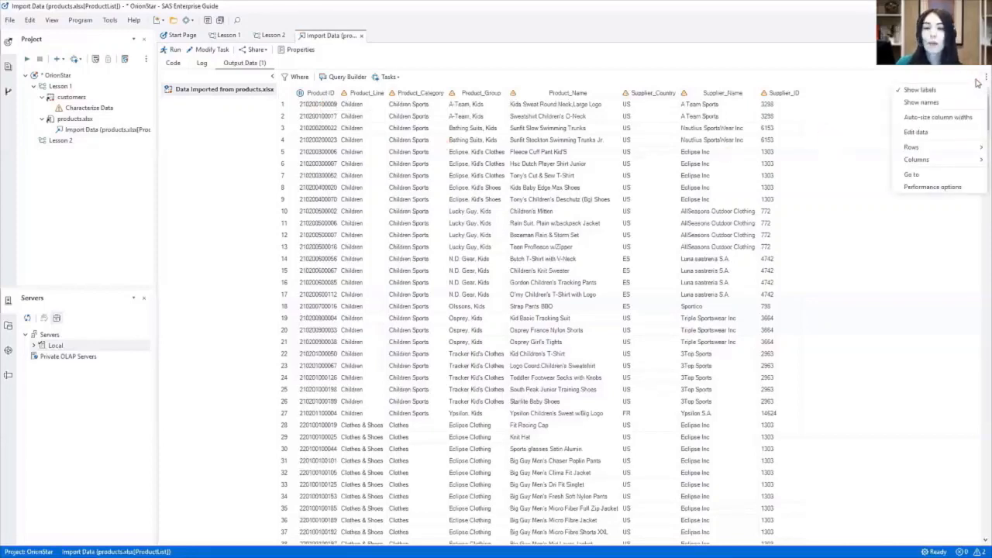
left_click(924, 119)
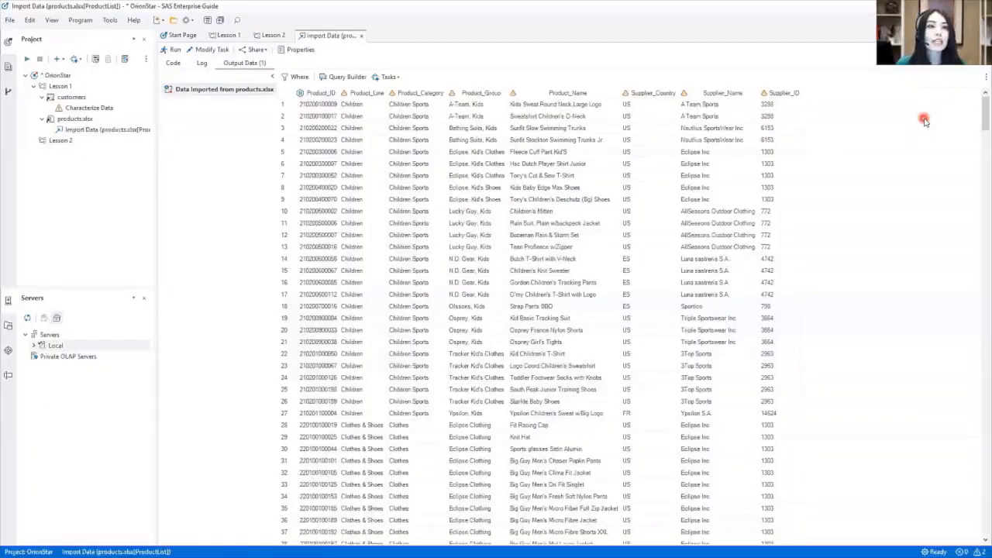
Step: Close the import results and review the products.xlsx, Import Data and output table items in the Lesson 1 process flow
left_click(361, 35)
left_click(368, 256)
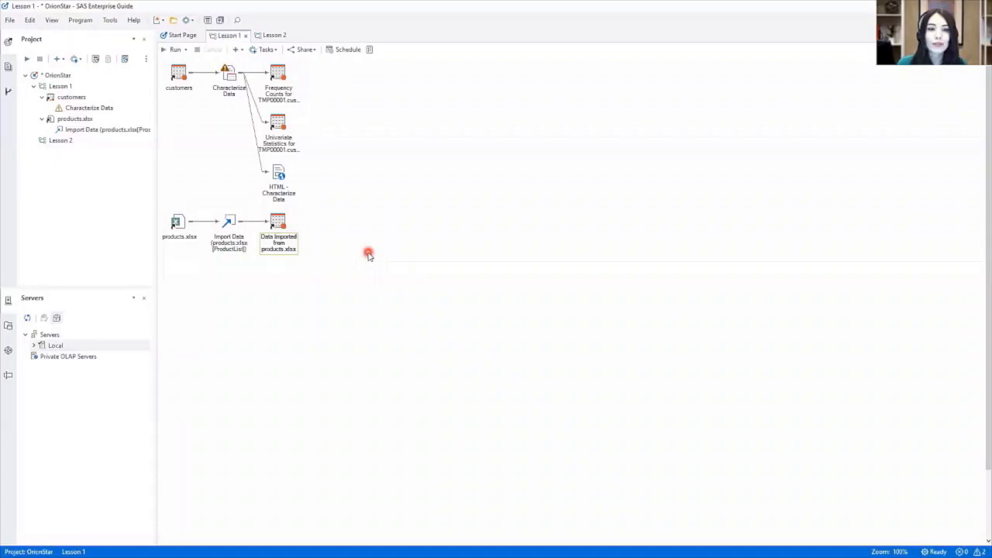
left_click(177, 229)
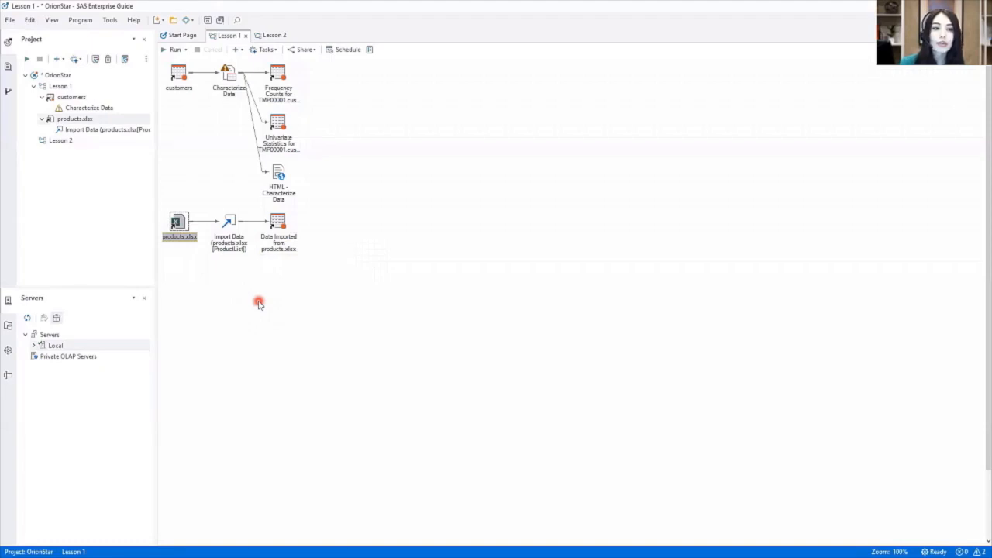
left_click(229, 245)
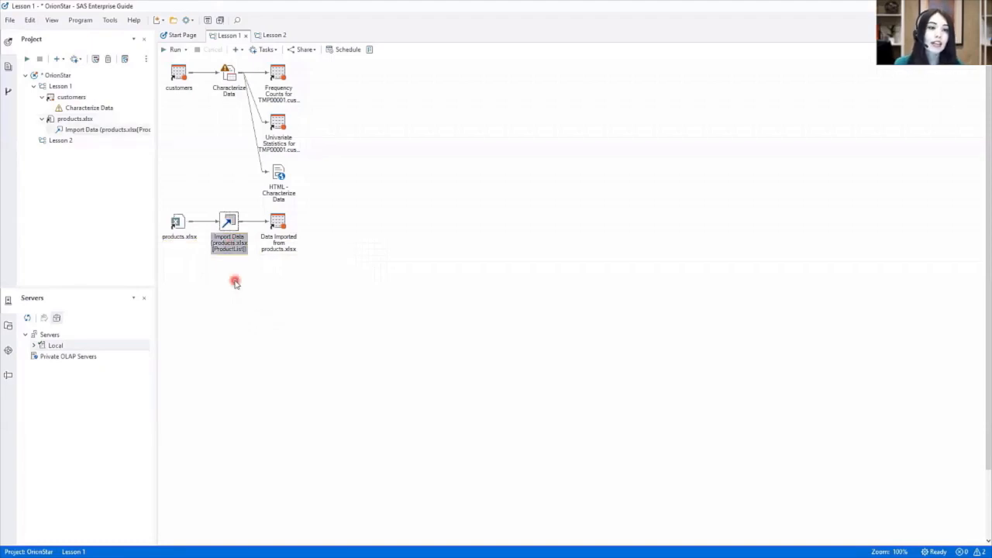
left_click(277, 234)
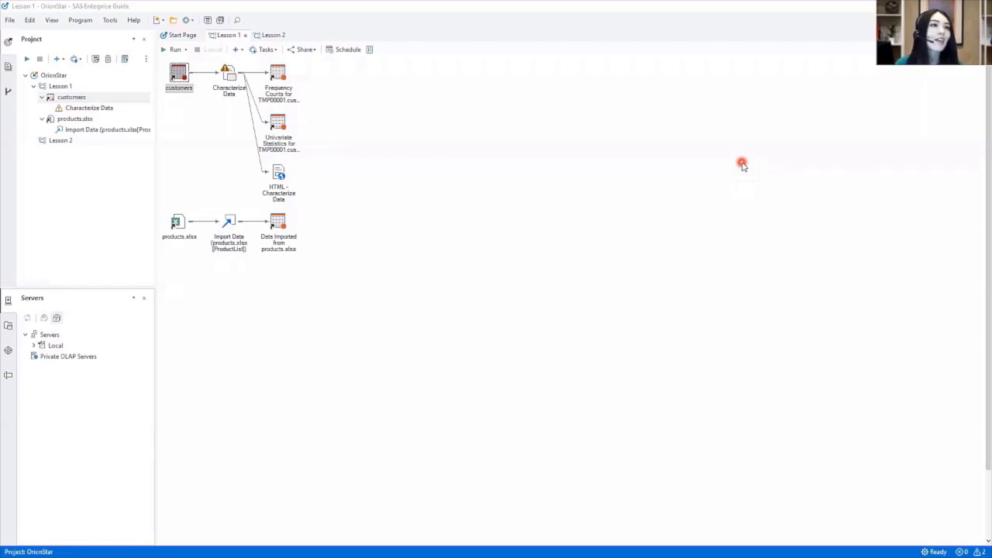
Step: Add payroll.csv from the C:\Workshop\SGF20EG8\data folder to the Lesson 1 process flow, and view its contents enlarged
left_click(447, 144)
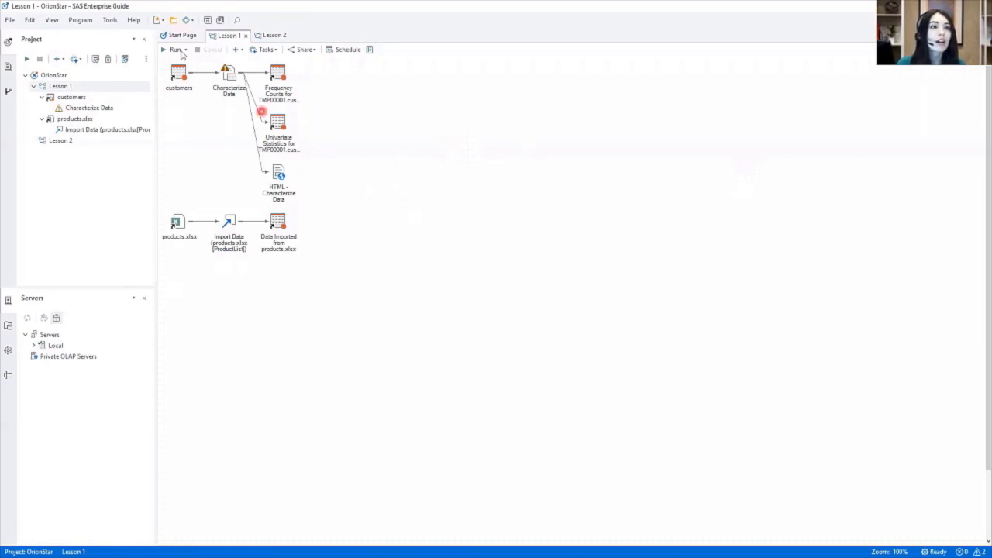
left_click(175, 23)
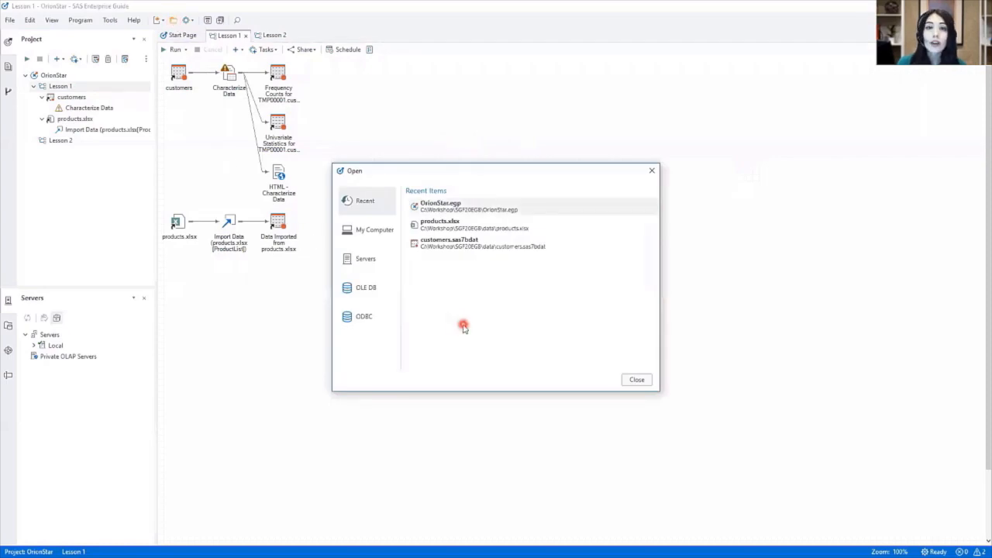
left_click(371, 232)
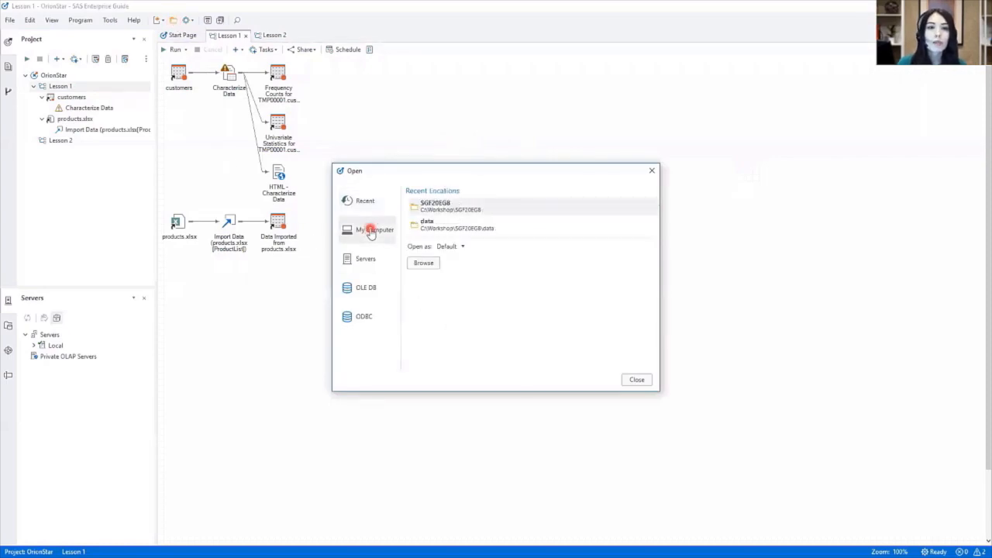
left_click(500, 230)
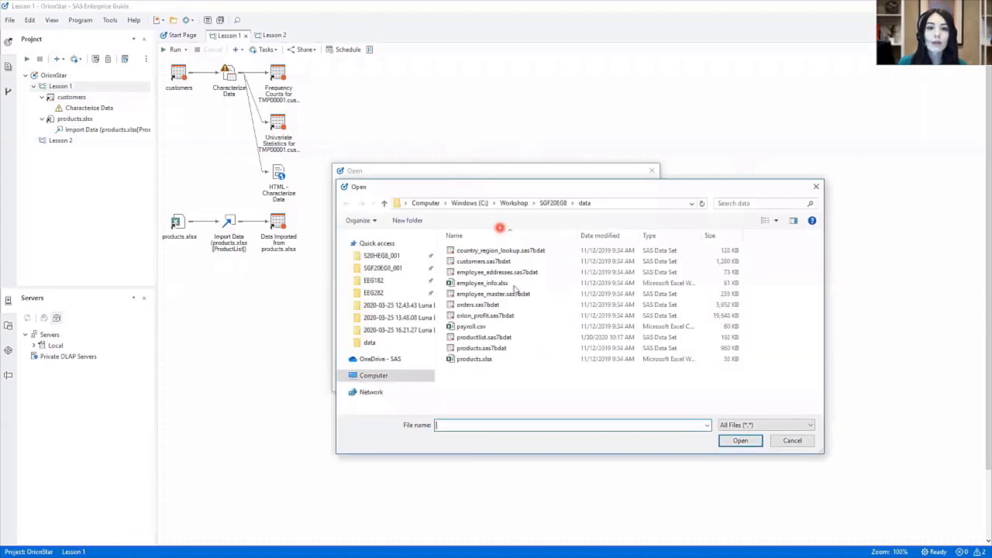
left_click(487, 329)
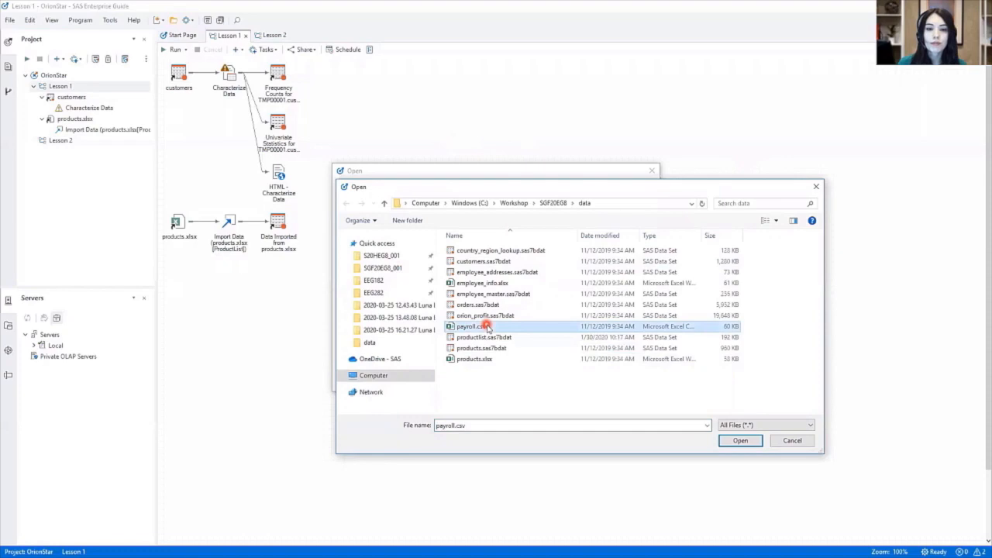
left_click(726, 442)
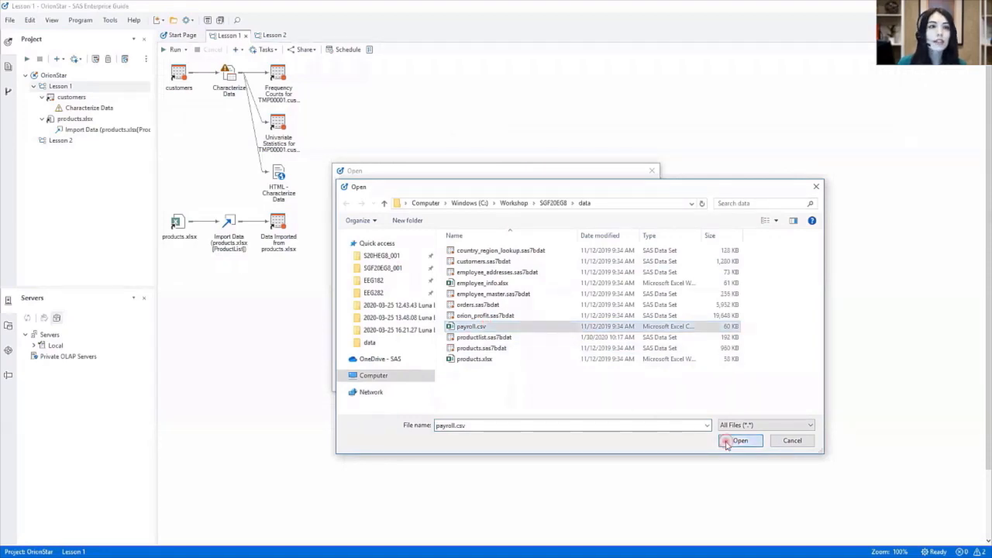
left_click(679, 308)
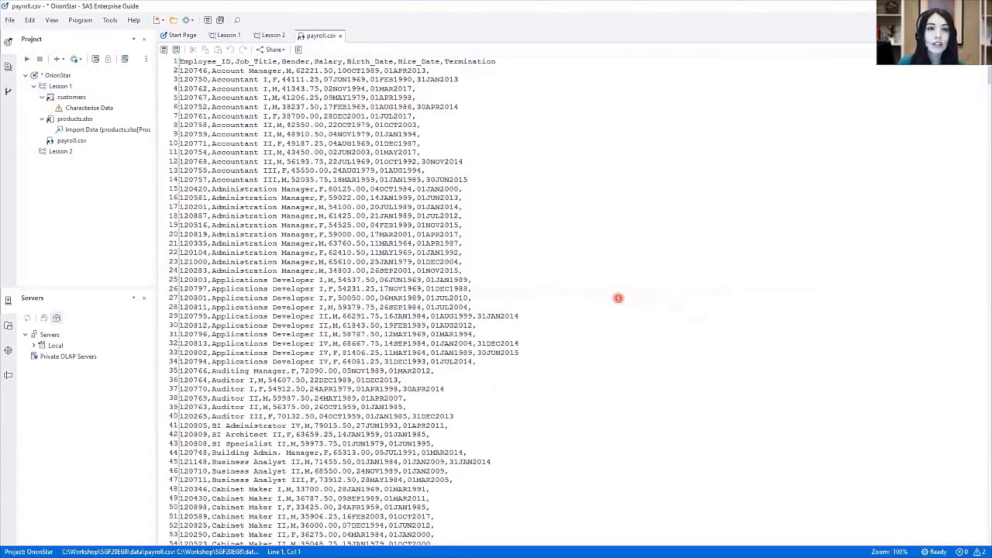
scroll(618, 299, "up", 1, "ctrl")
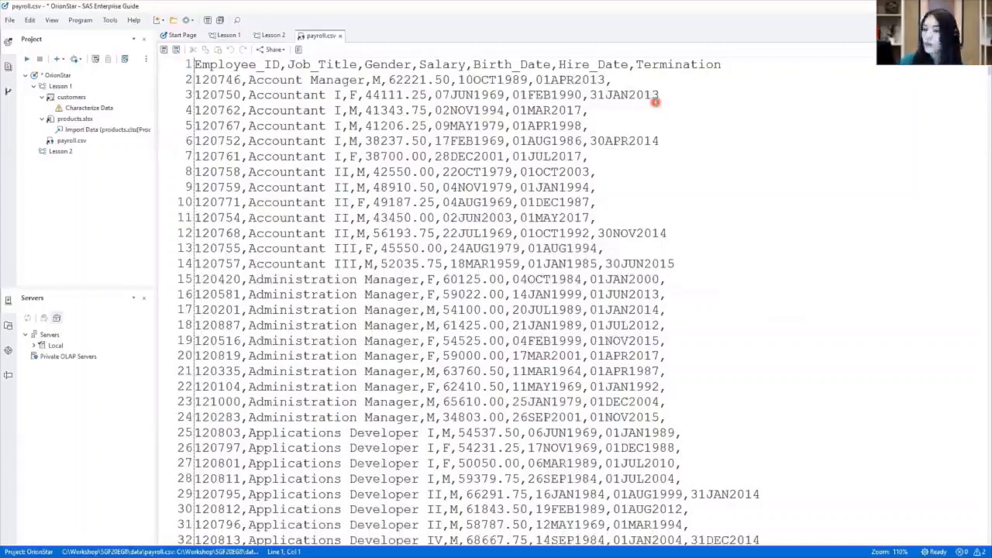
Step: Close the payroll.csv view and start importing the file as comma-delimited text with field names on record 1, into WORK as payroll
left_click(339, 36)
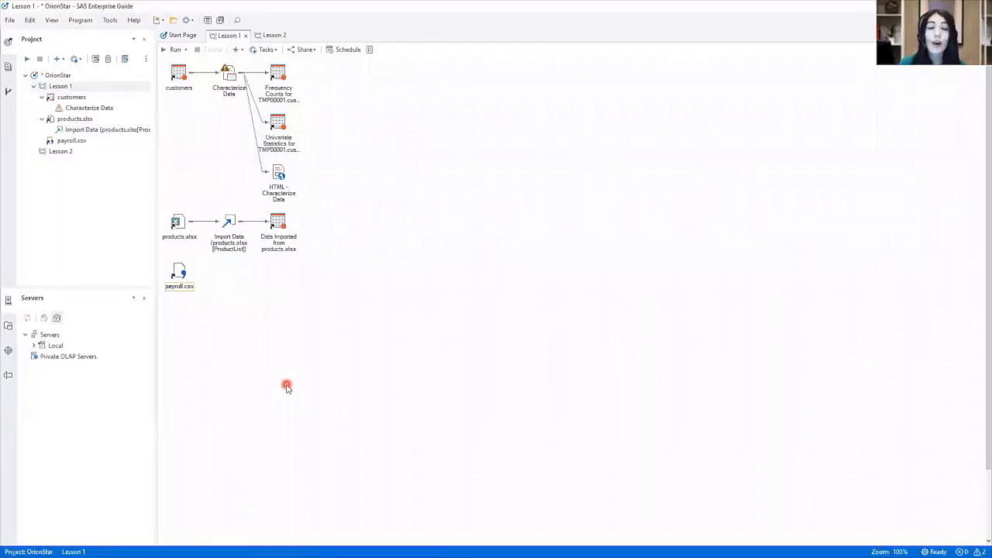
right_click(180, 278)
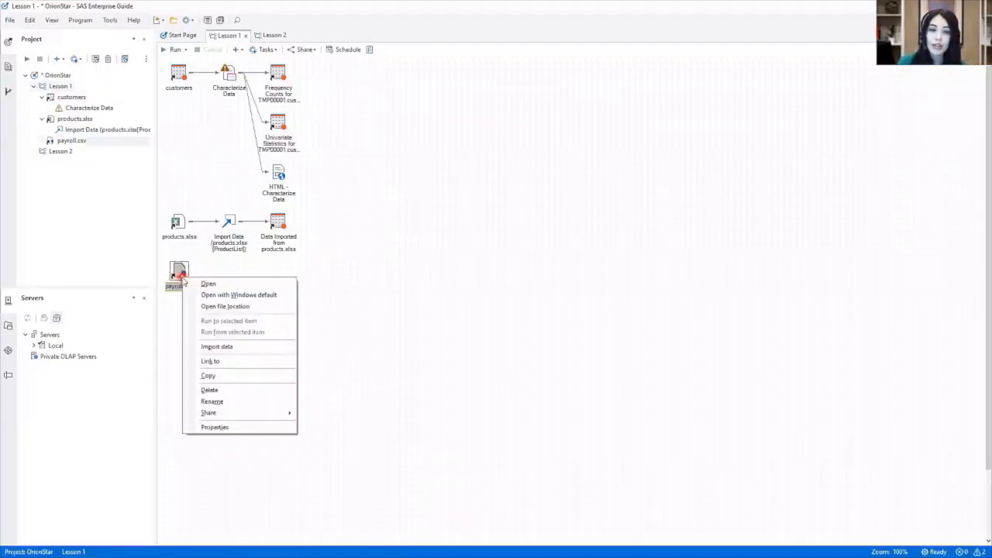
left_click(238, 350)
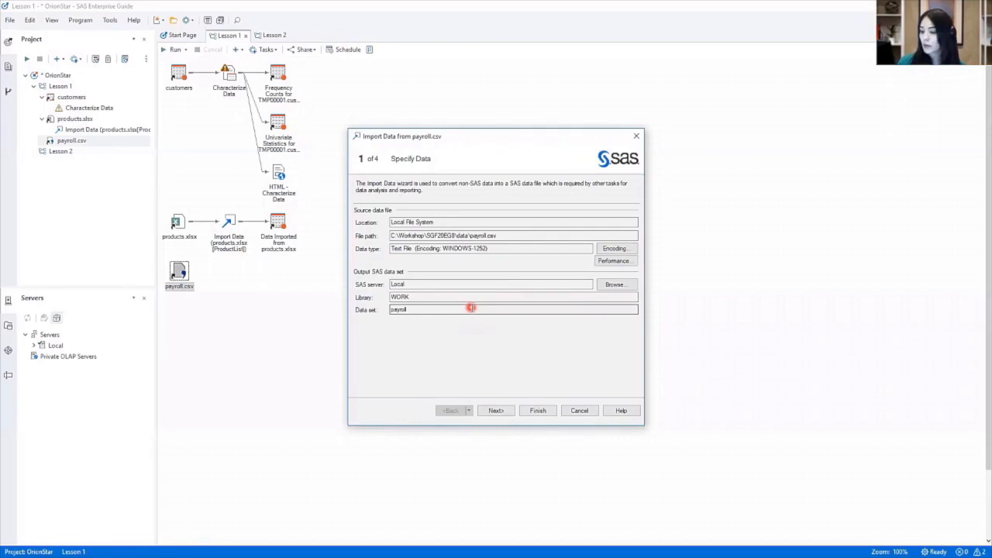
left_click(509, 412)
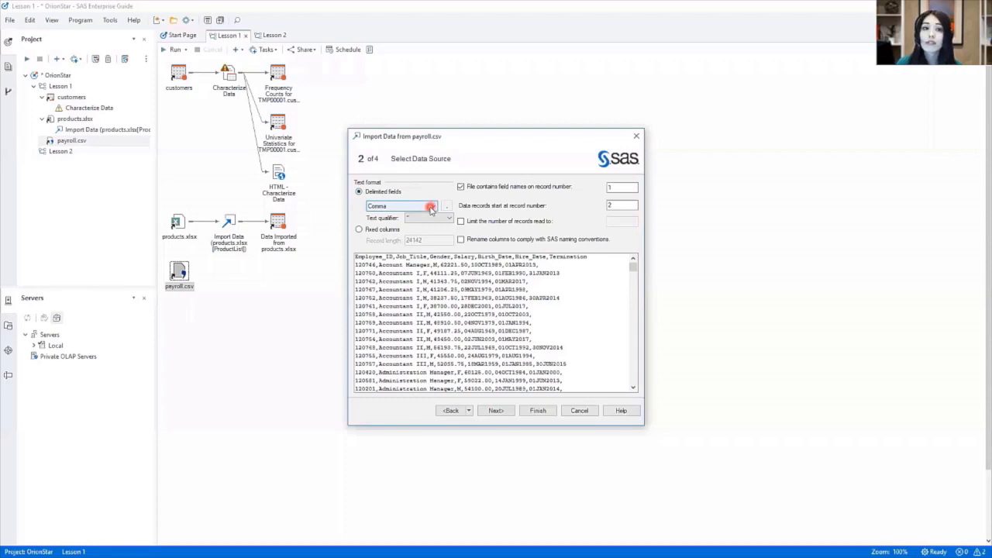
left_click(431, 208)
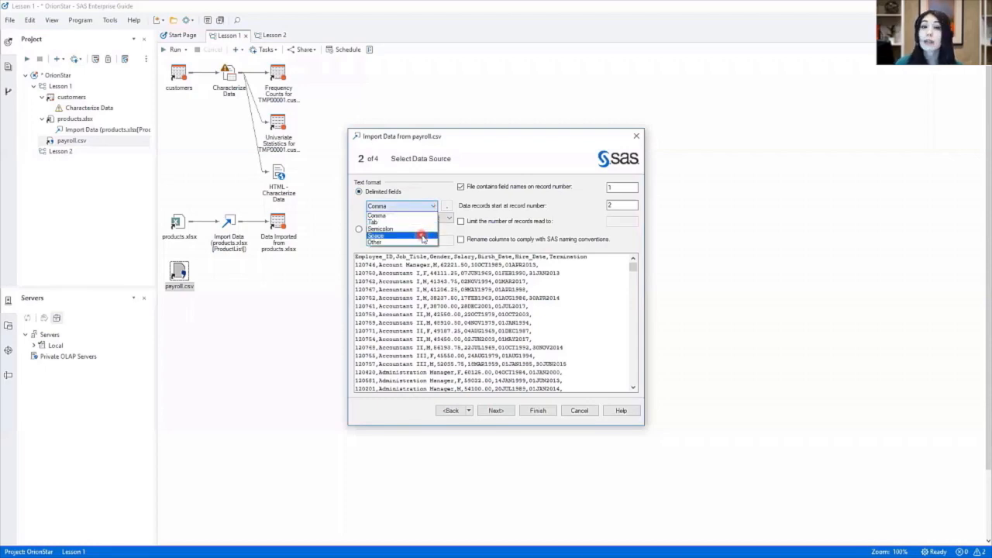
left_click(410, 217)
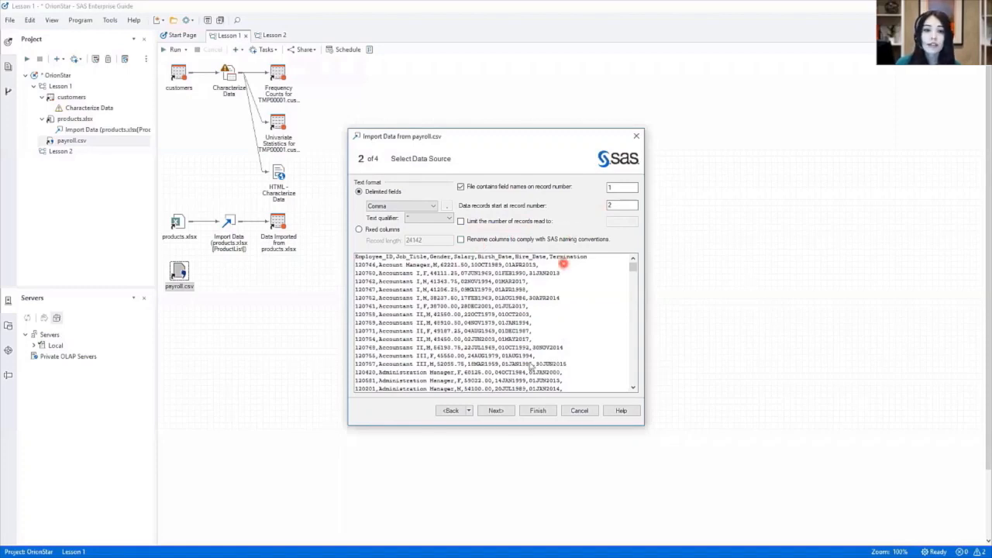
left_click(503, 413)
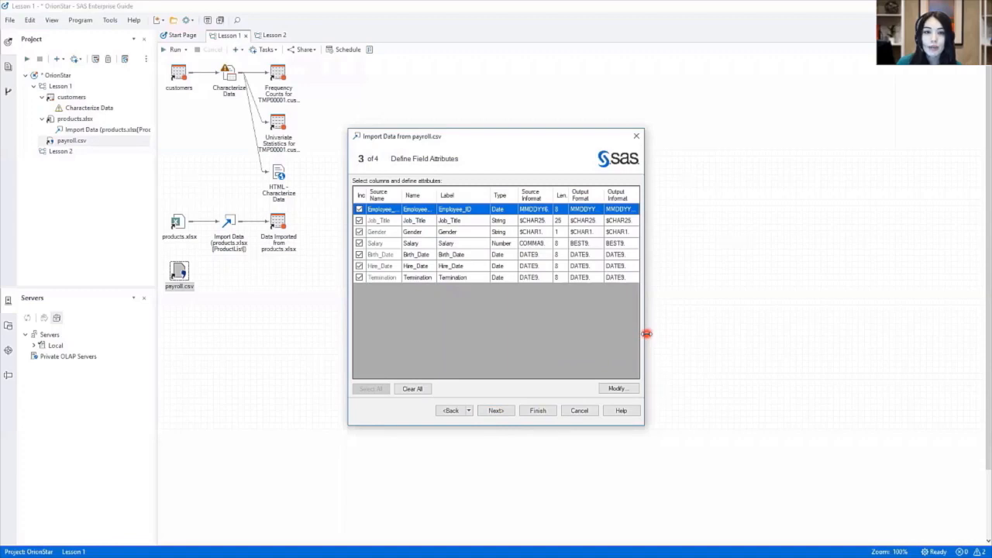
Step: Exclude the Job_Title column from the payroll import and set the Employee_ID column type to Number
left_click_drag(647, 333, 701, 333)
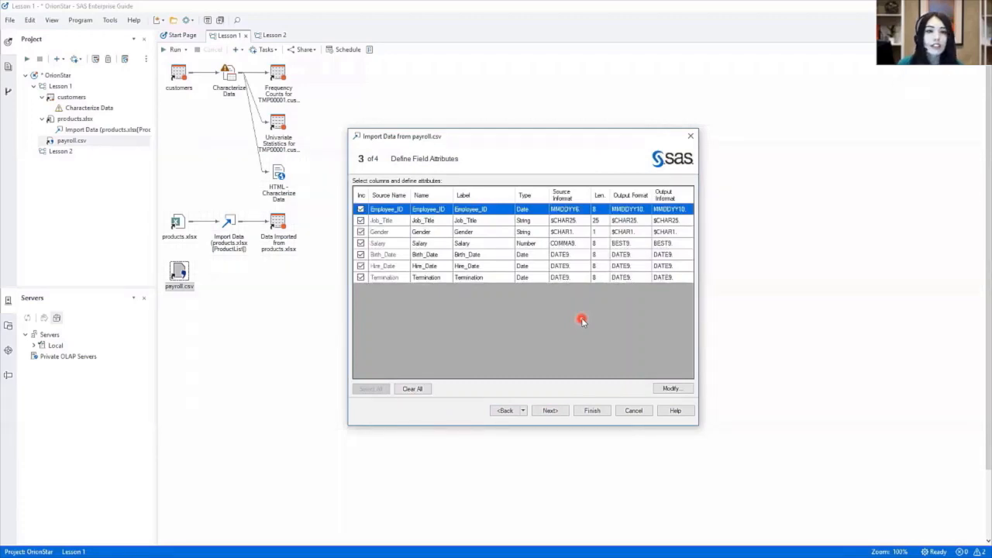
left_click(403, 223)
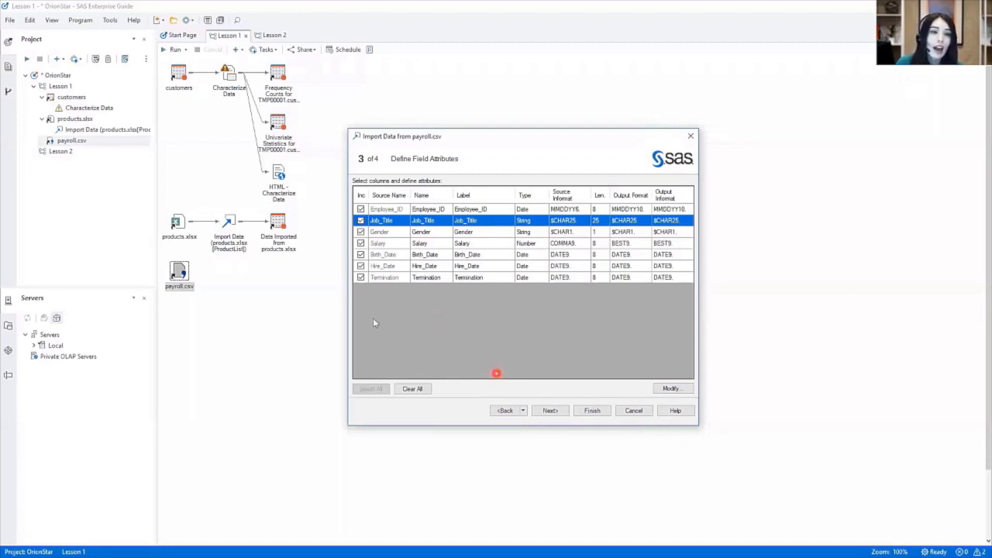
left_click(361, 221)
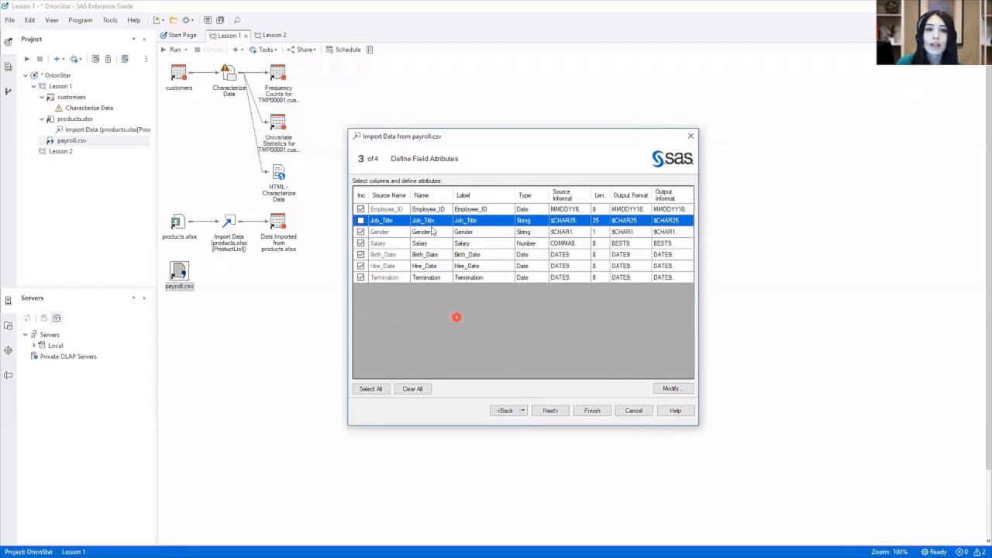
left_click(525, 209)
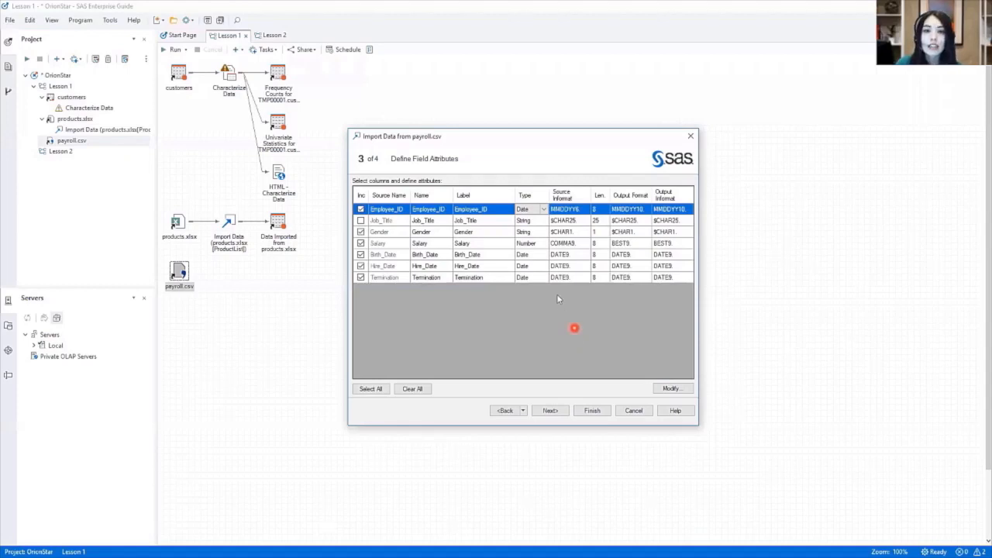
left_click(545, 213)
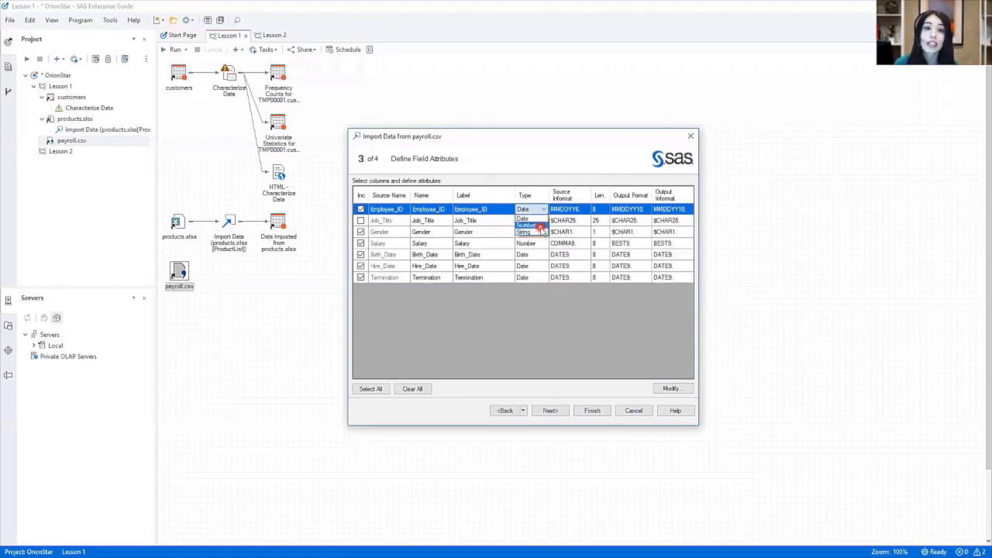
left_click(541, 225)
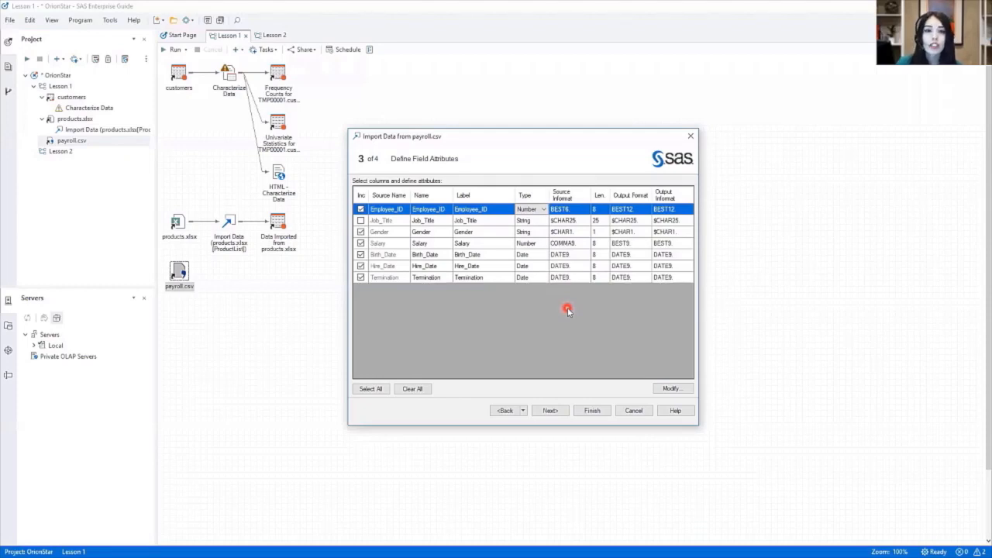
Step: Rename the Termination column as Term_Date and set its label to Termination Date
double_click(433, 279)
left_click(482, 329)
type("Term")
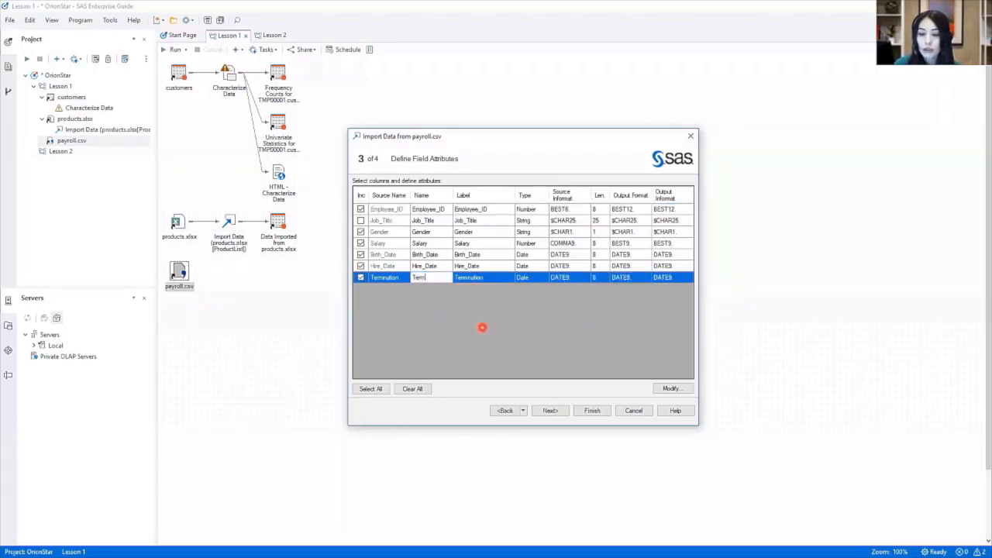
type("_Date")
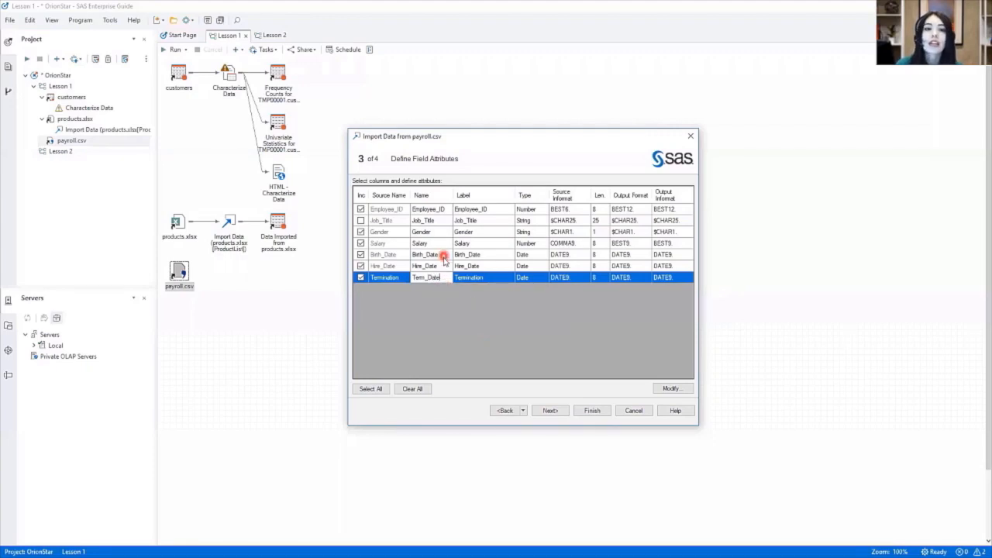
left_click(486, 278)
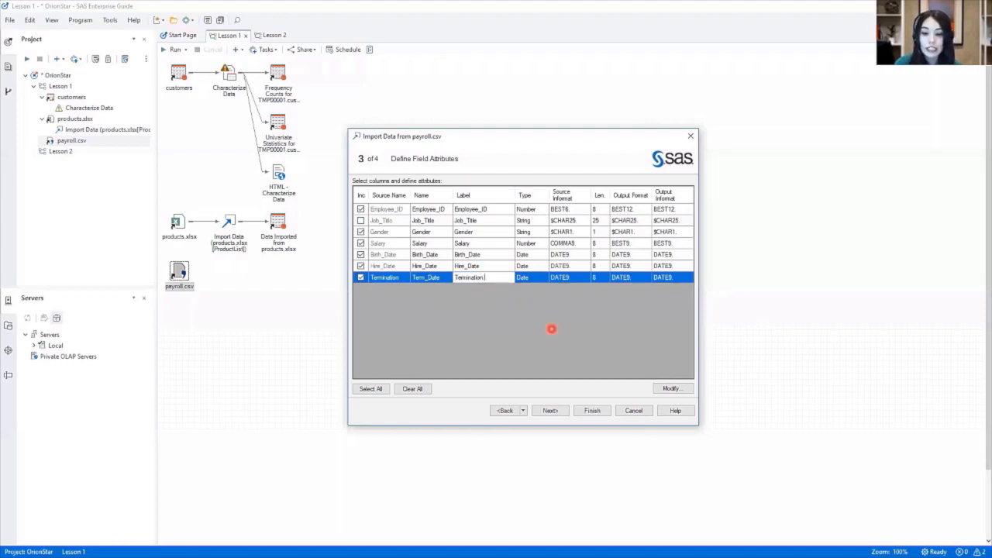
type("Date")
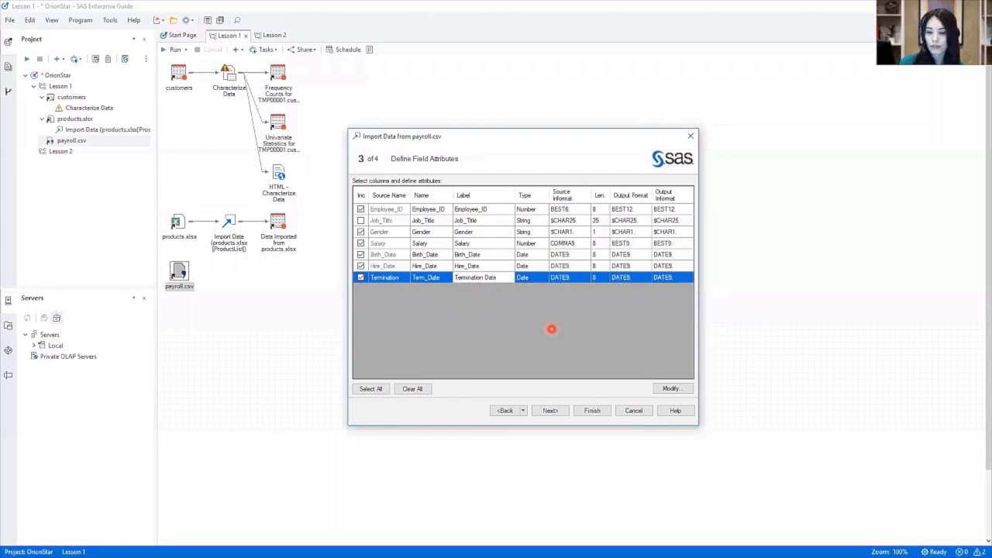
left_click(551, 329)
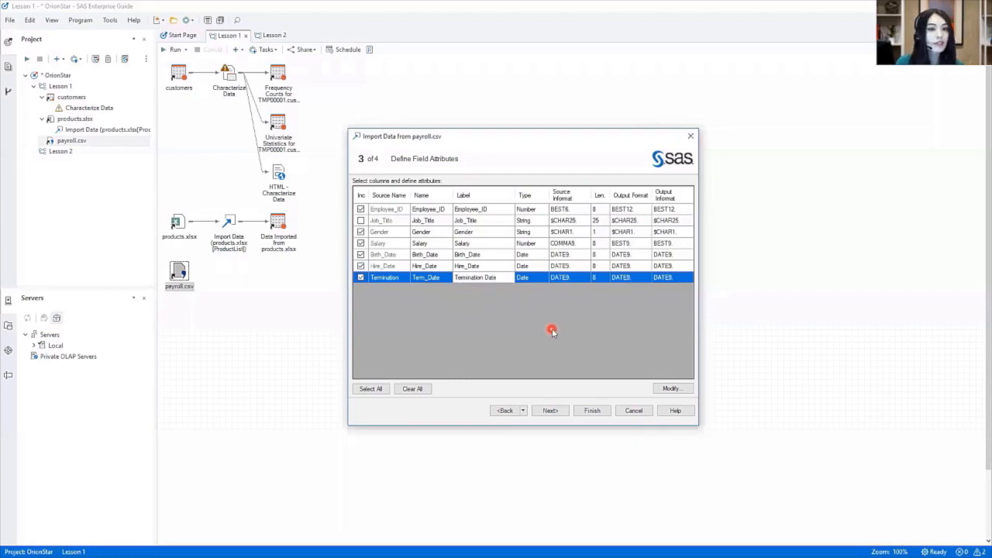
Step: Finish the payroll import without any advanced options, and show column names instead of labels in the output table
left_click(563, 410)
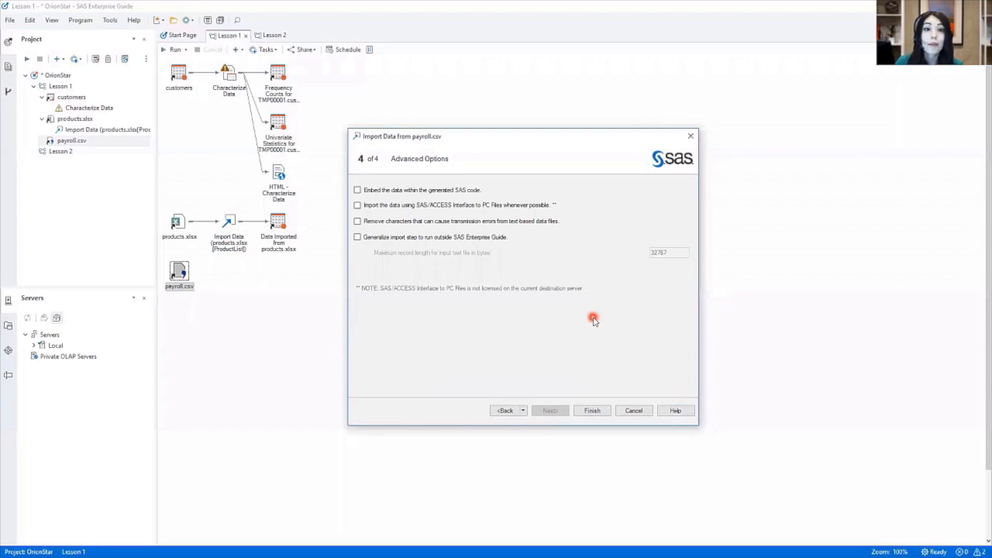
left_click(593, 411)
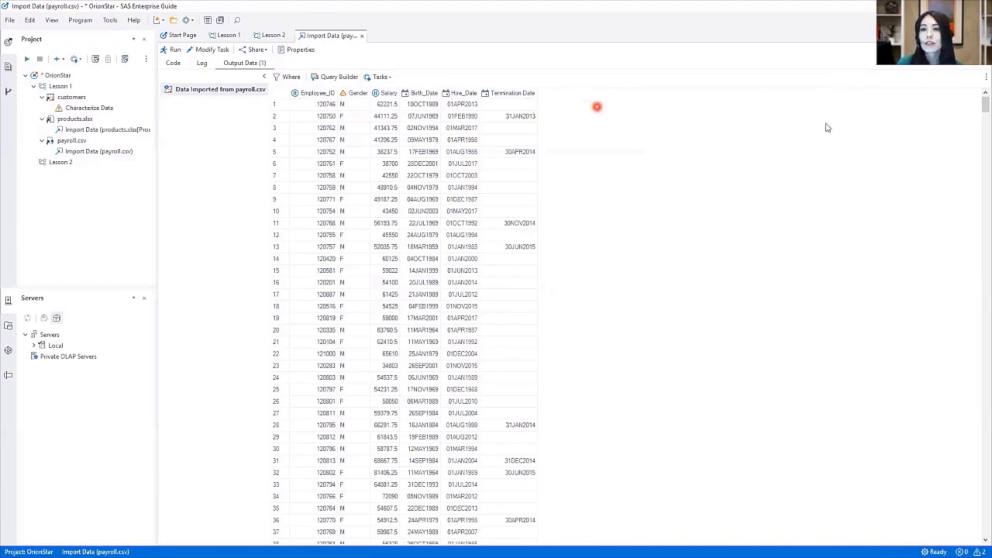
left_click(986, 77)
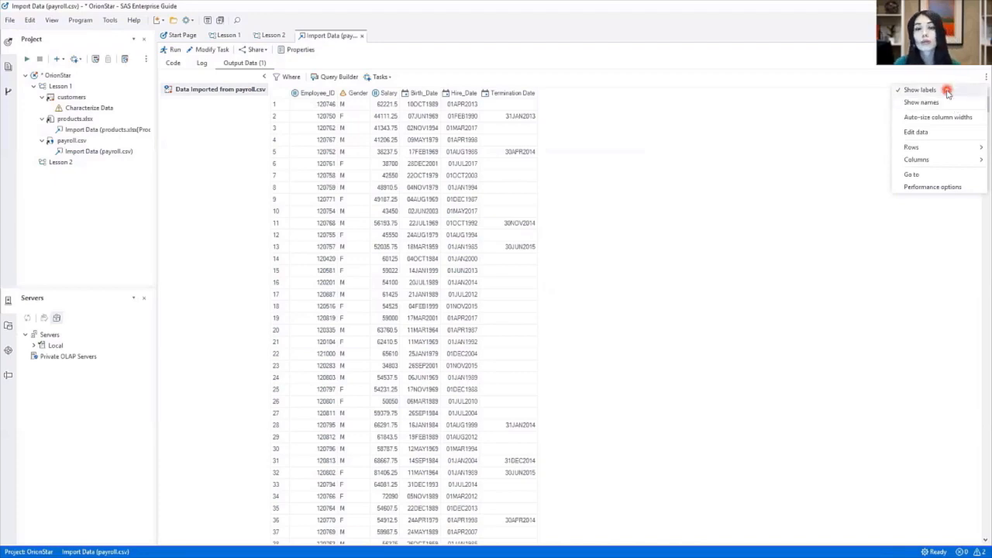
left_click(941, 102)
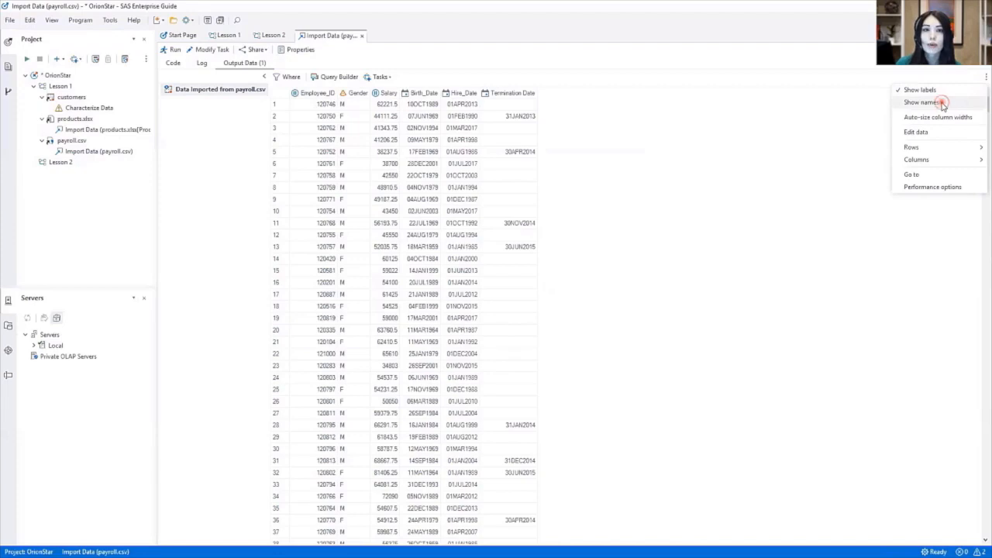
left_click(941, 102)
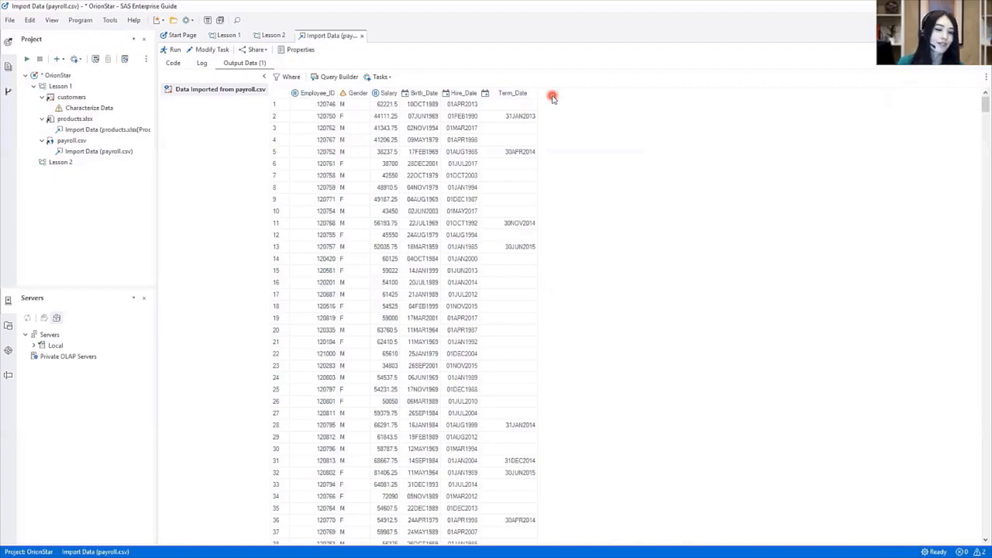
Step: Close the import results and rename the payroll.csv Import Data task in the process flow as Import Employee Payroll
left_click(364, 38)
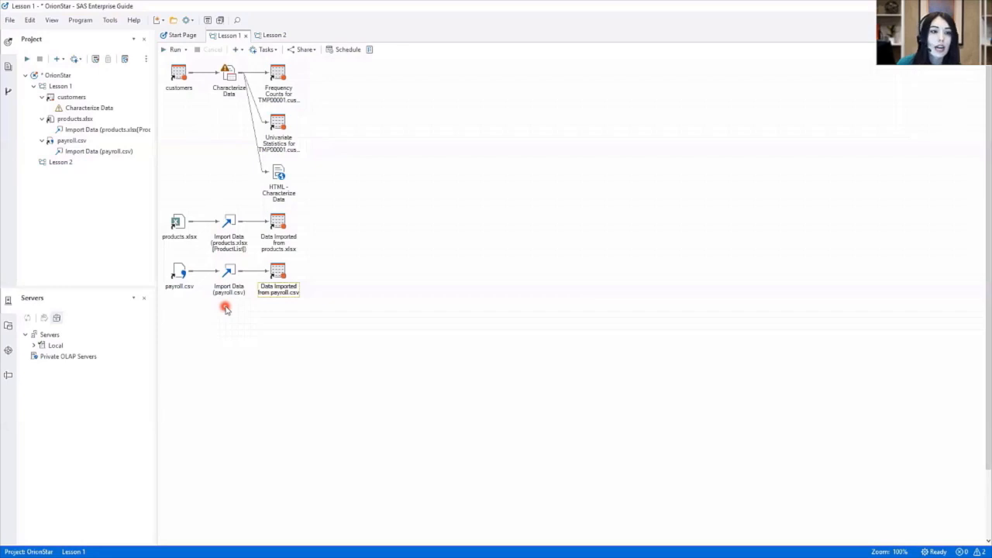
right_click(227, 276)
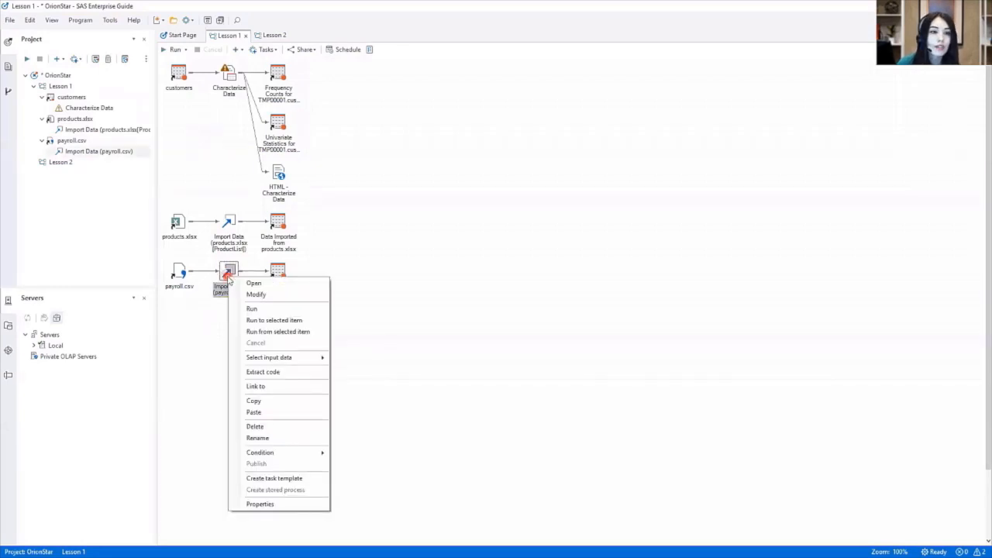
left_click(279, 438)
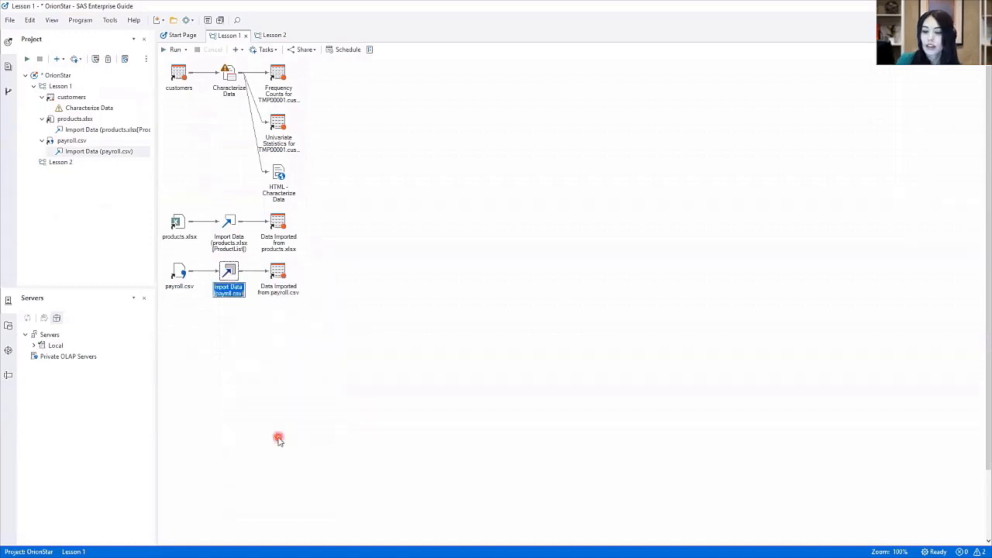
type("Import Empl")
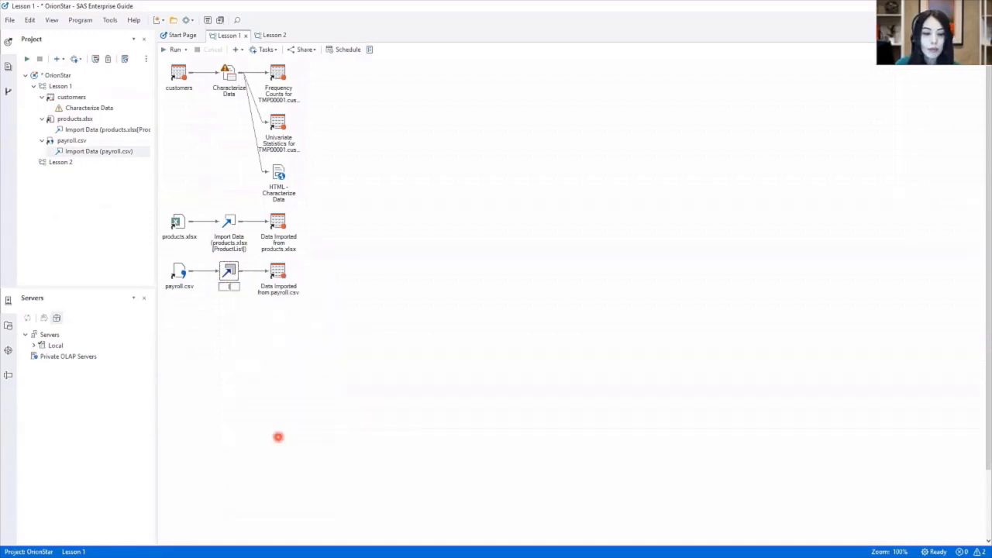
type("oy")
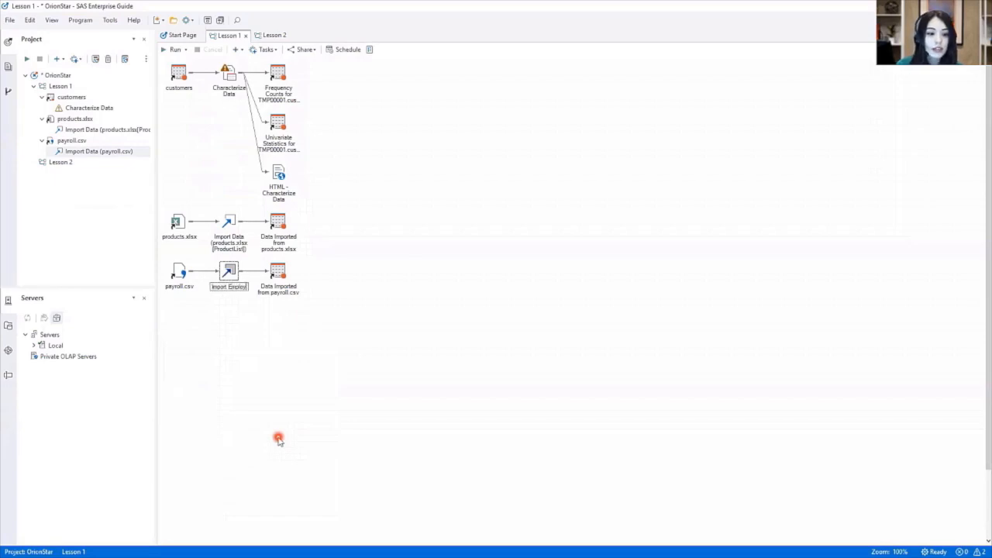
type("ee Payroll")
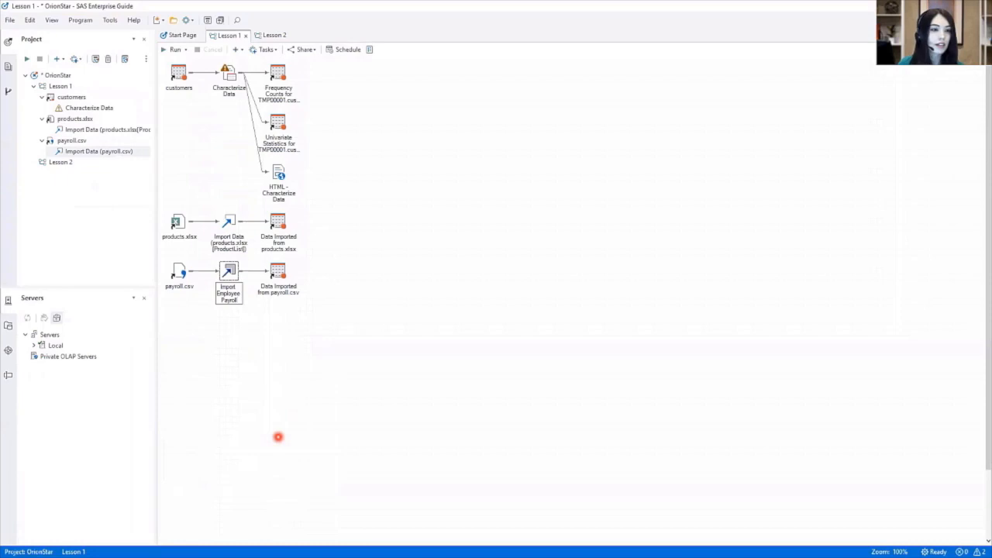
left_click(277, 430)
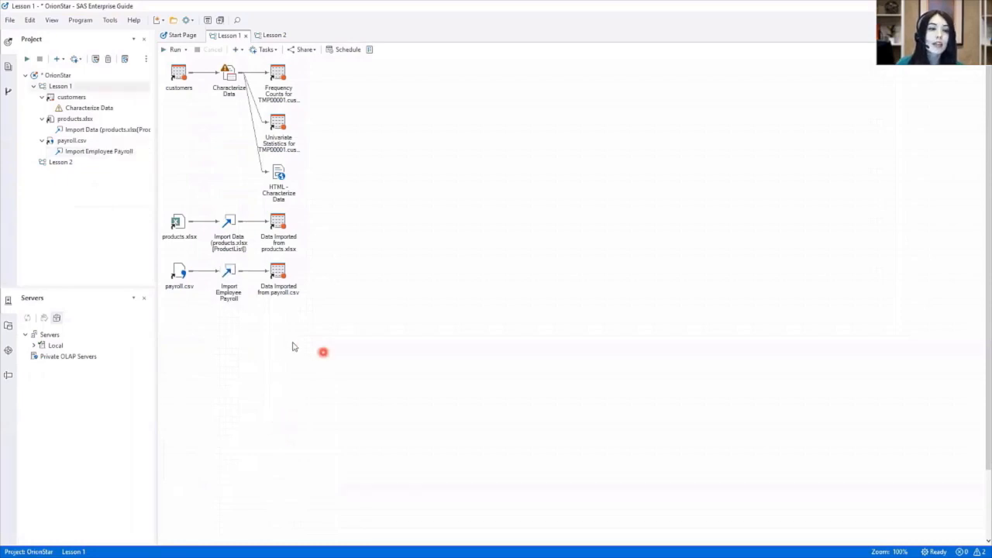
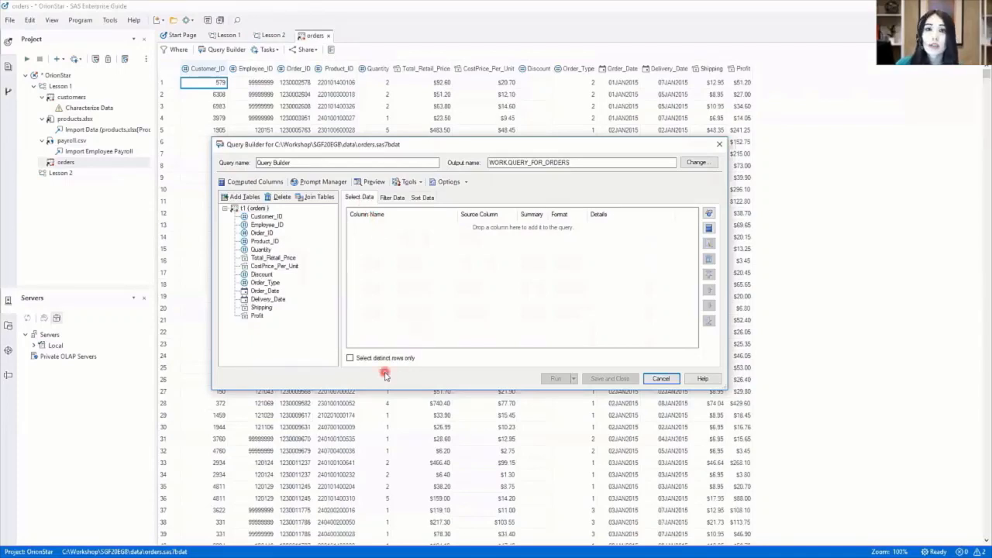
Step: Review the filter and sort areas of the Query Builder for the orders table
left_click(392, 199)
left_click(464, 289)
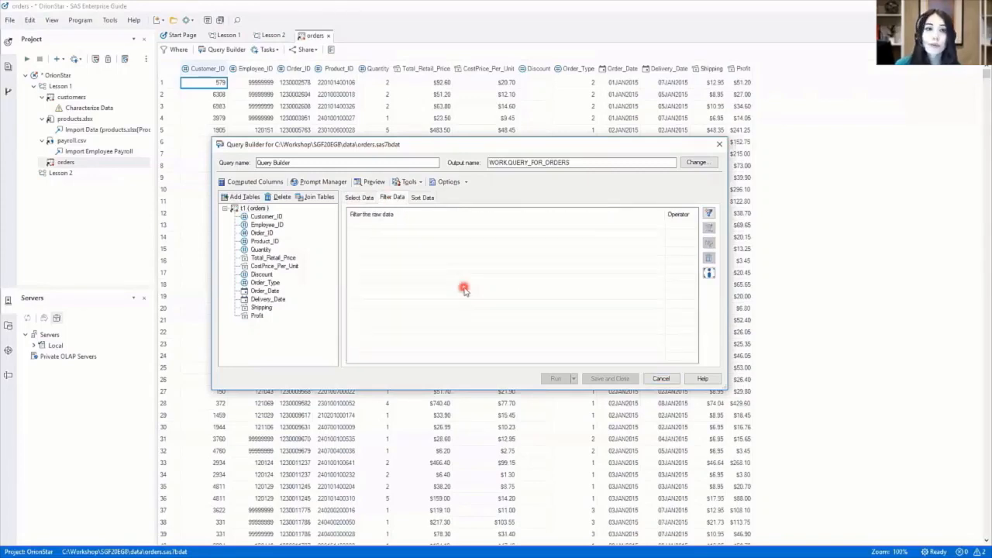
left_click(422, 197)
left_click(459, 284)
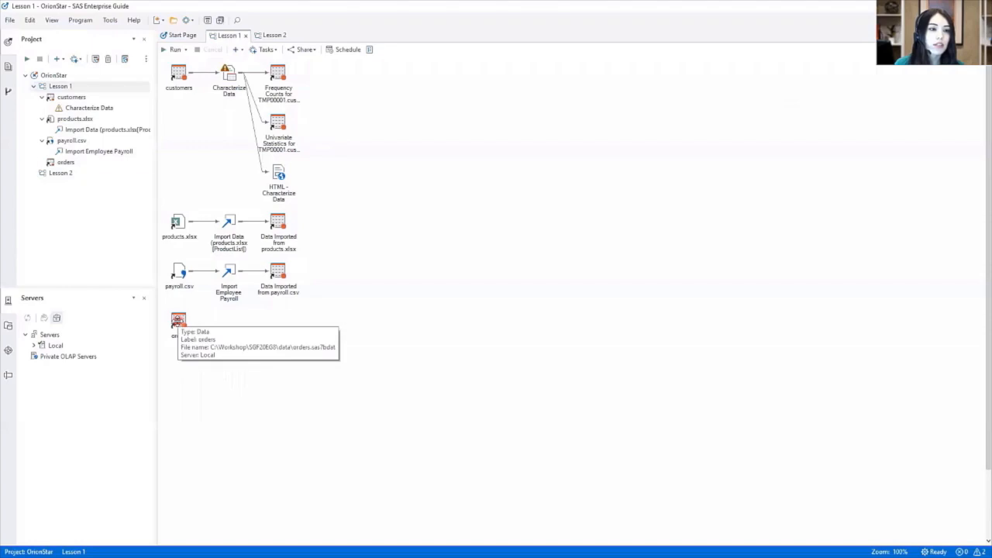
Step: Open the orders table from the Lesson 1 process flow and select its Order_Type column for examination
double_click(178, 321)
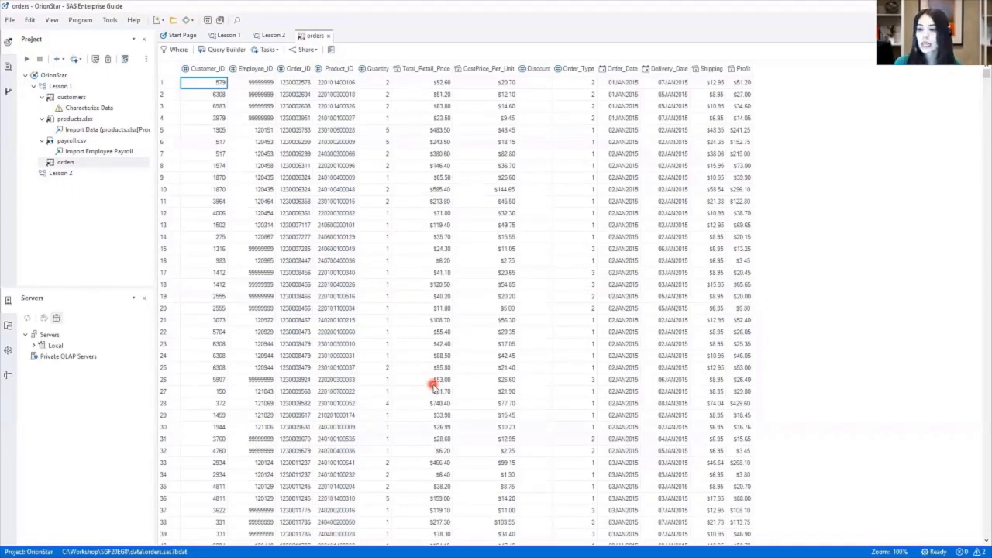
left_click(581, 70)
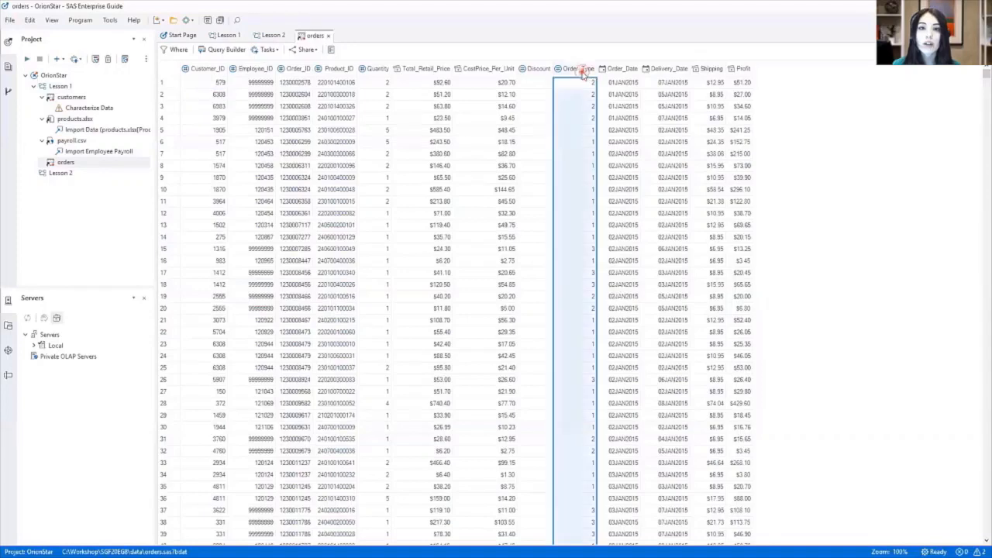
Step: Examine the Order_Type, Total_Retail_Price and Shipping columns in the orders table
left_click(578, 129)
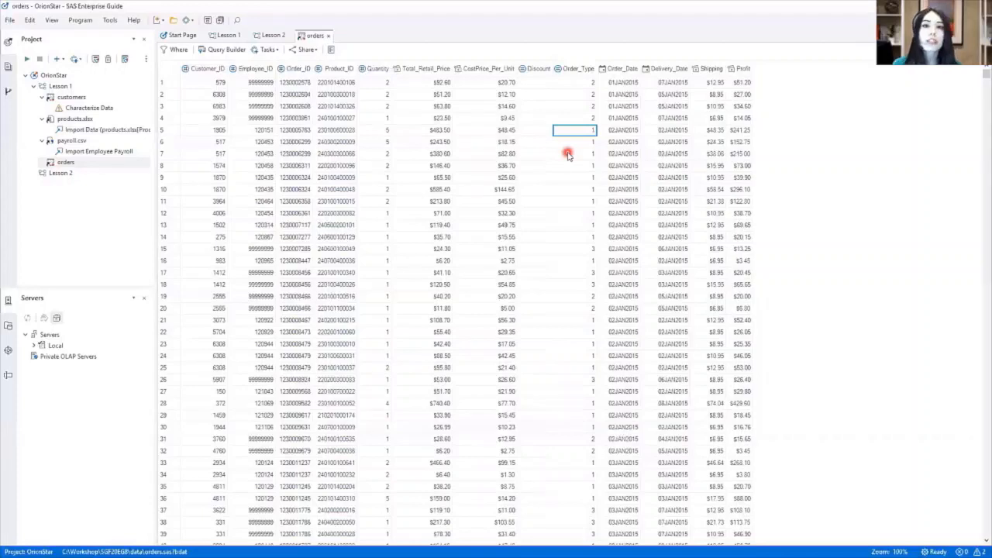
left_click(572, 82)
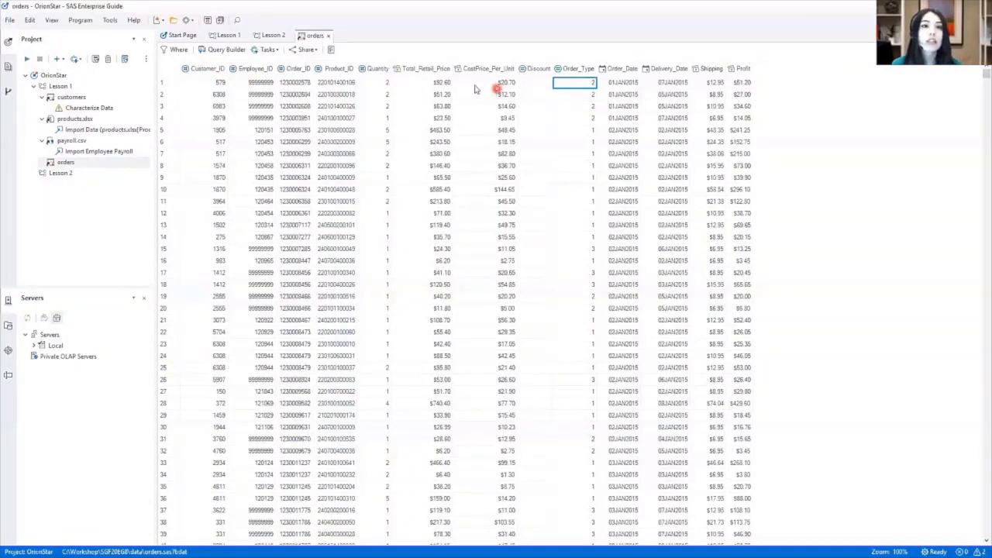
left_click(434, 72)
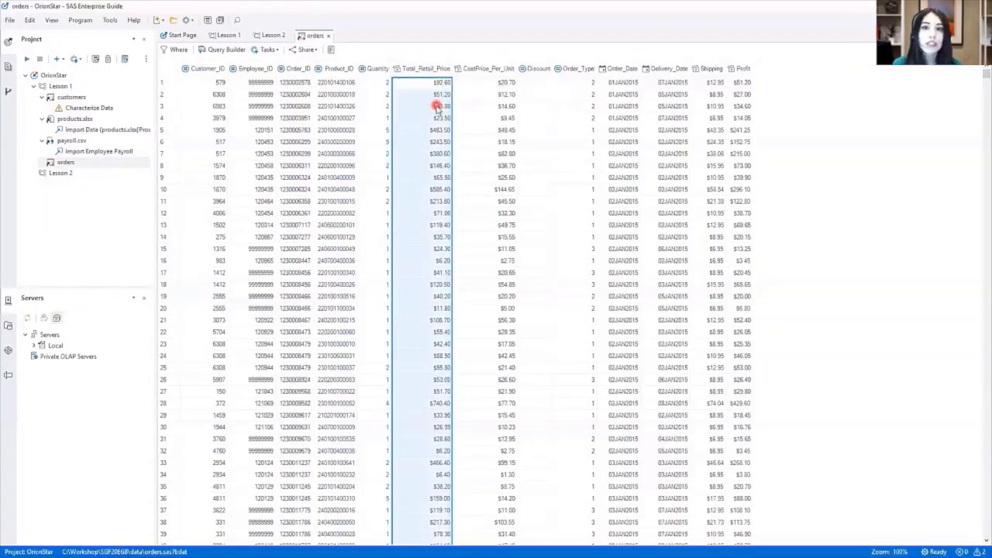
left_click(709, 69)
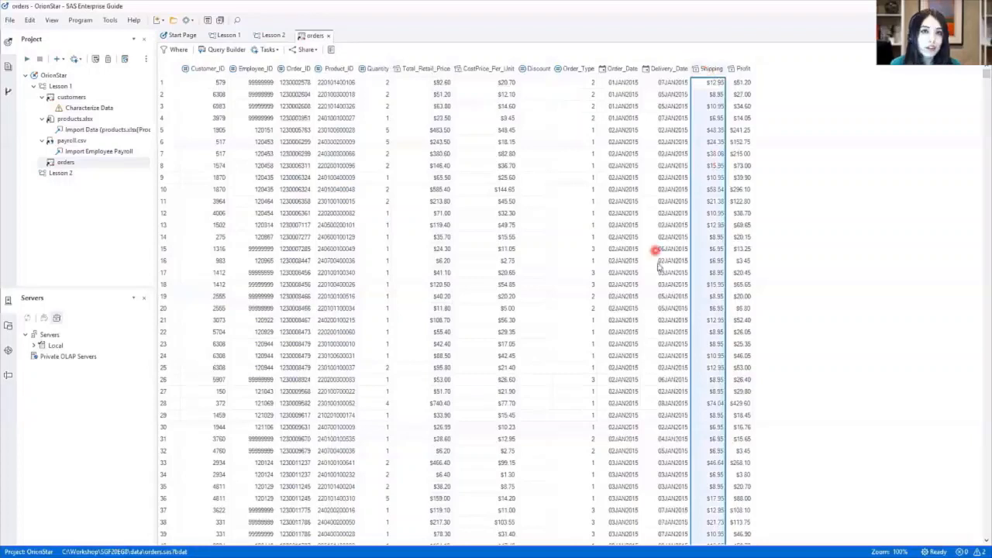
left_click(570, 248)
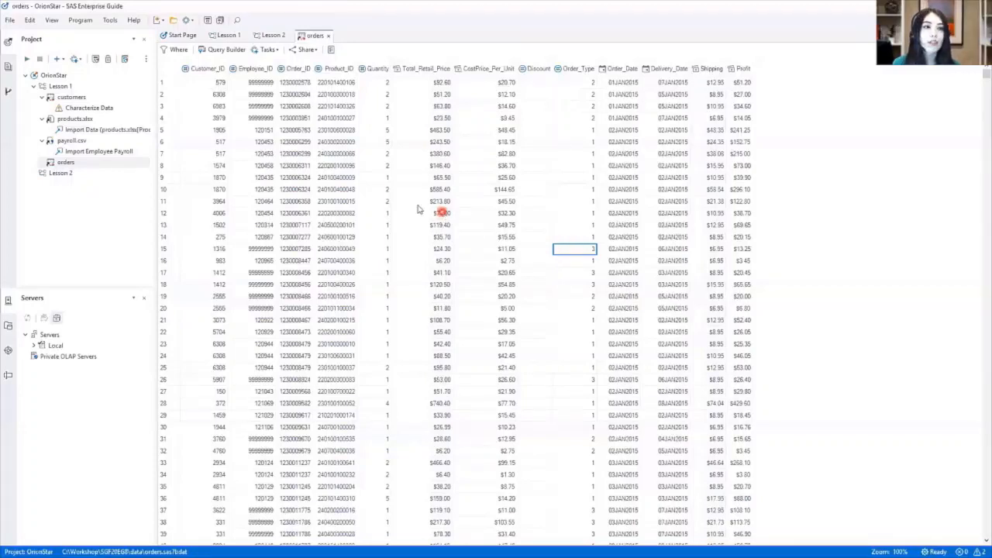
Step: Start a new query on the orders table and name it Internet Orders Query
left_click(233, 51)
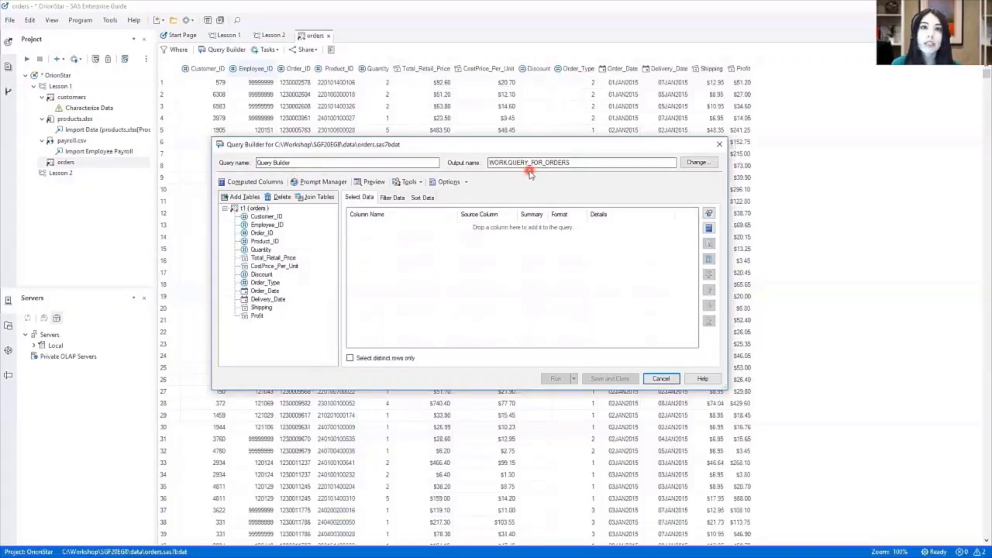
left_click_drag(304, 163, 223, 150)
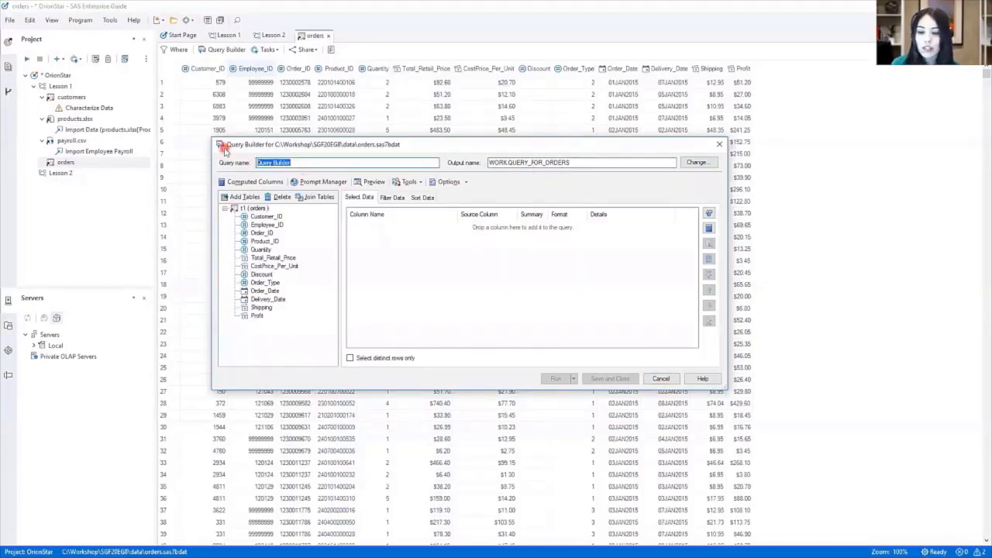
type("Internet Orders Query")
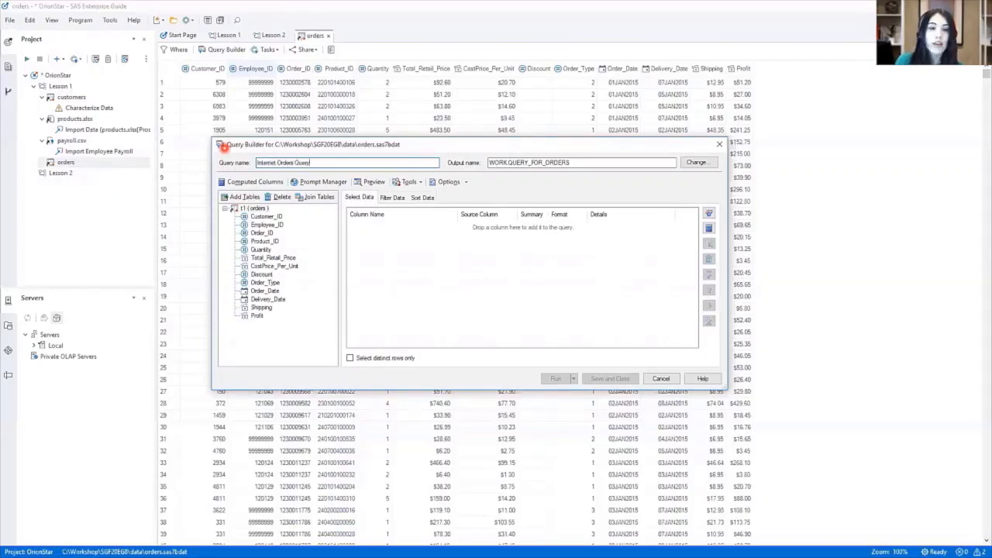
Step: Set the query's output table to internet_profit in the WORK library
left_click(697, 162)
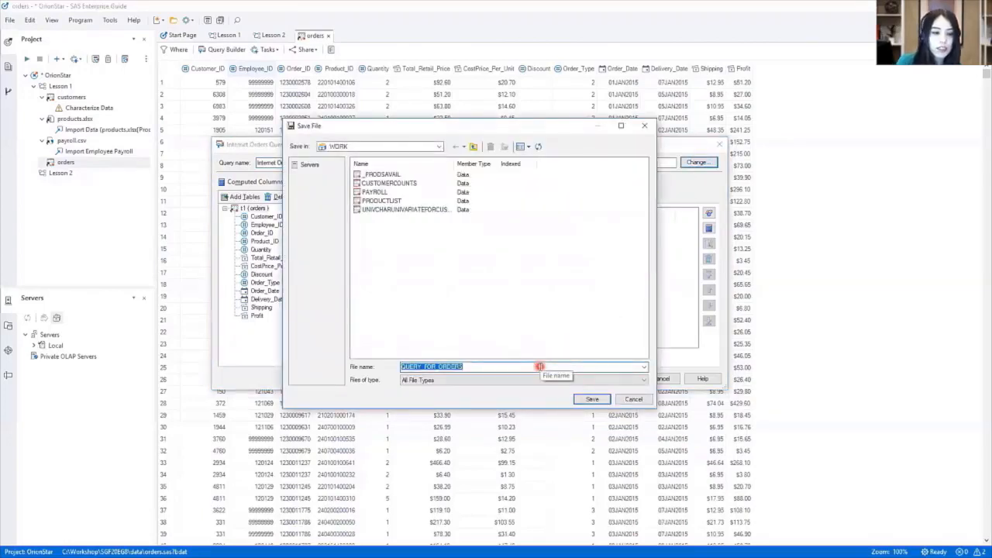
type("In")
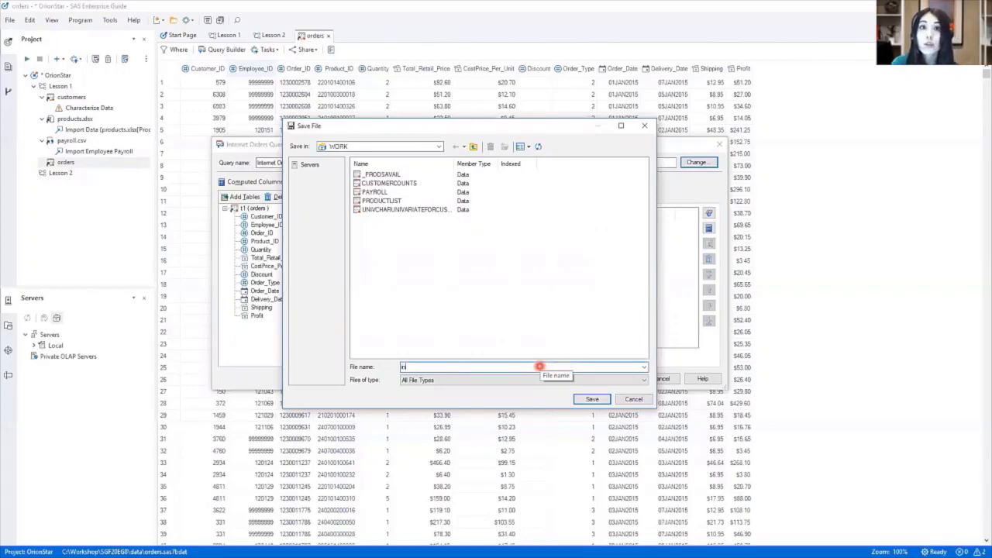
type("ternet_")
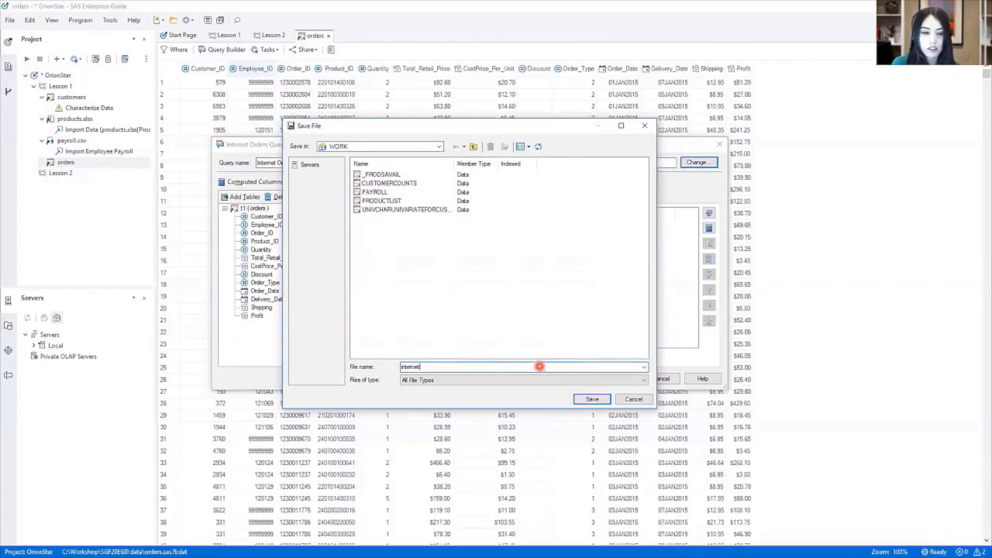
type("profit")
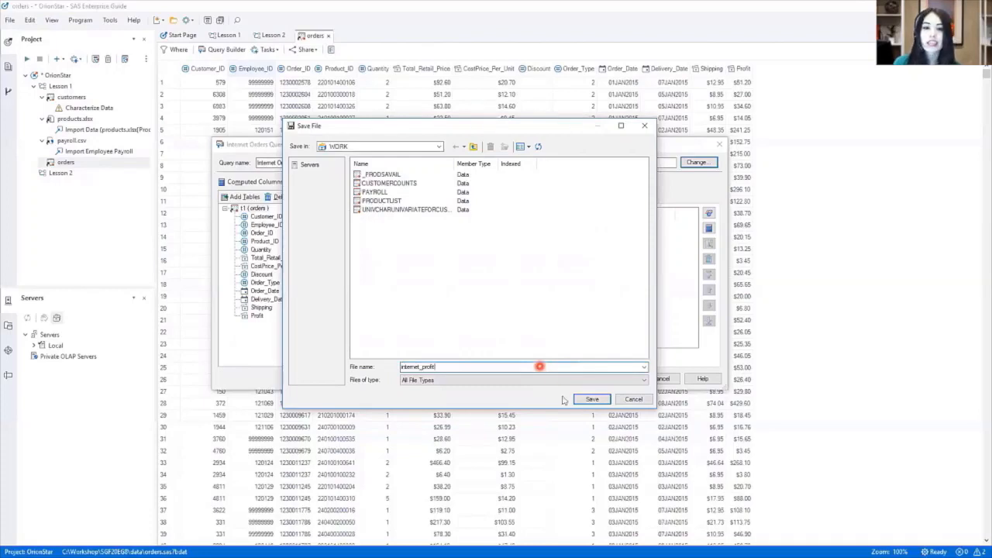
left_click(586, 401)
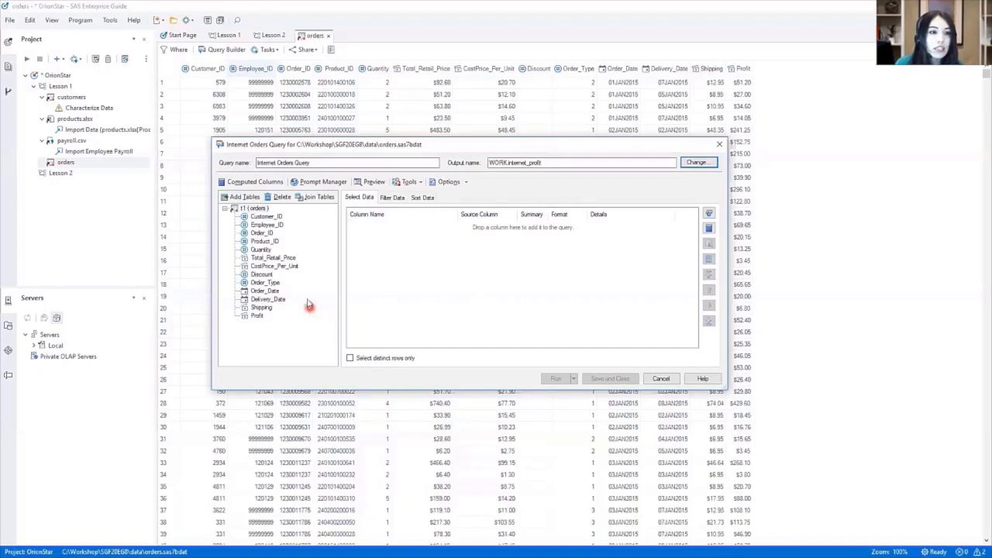
Step: Add the columns from Order_ID through Order_Type, plus Shipping and Profit, to the query's selected data
left_click(263, 233)
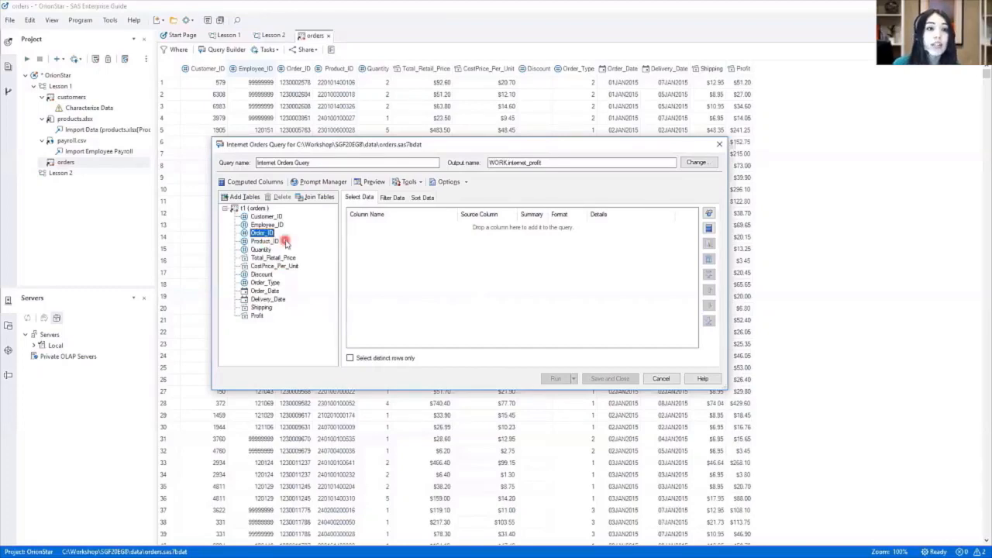
left_click(274, 284, "shift")
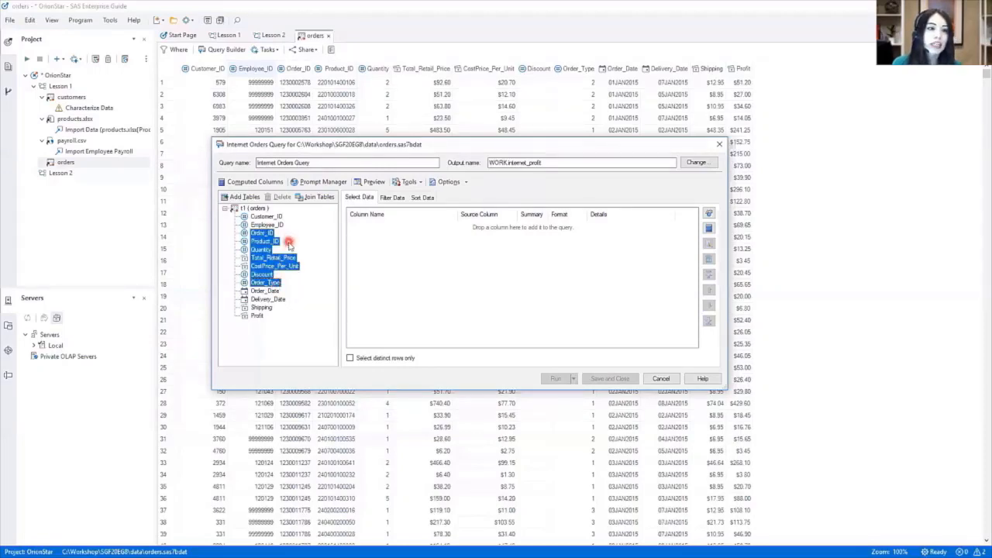
left_click_drag(289, 244, 453, 283)
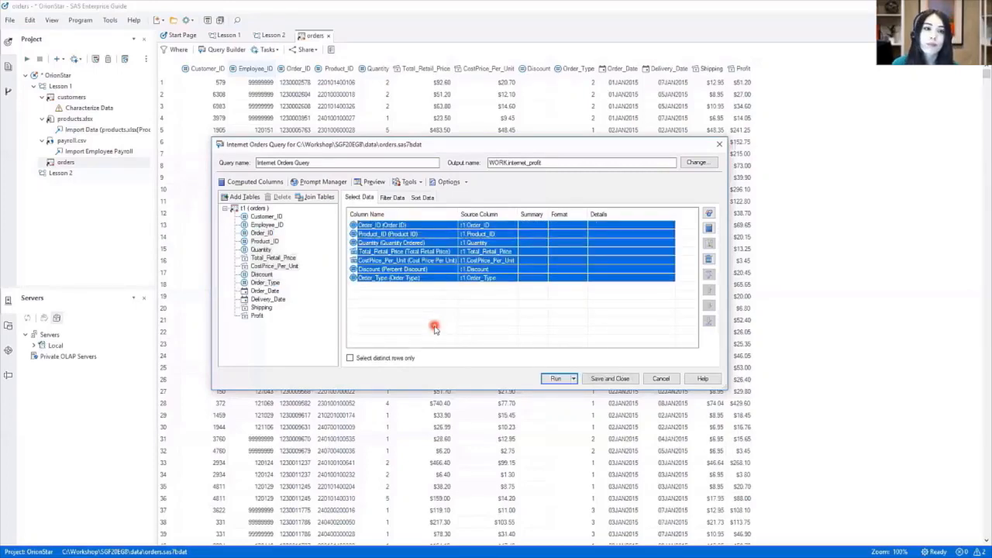
left_click(320, 326)
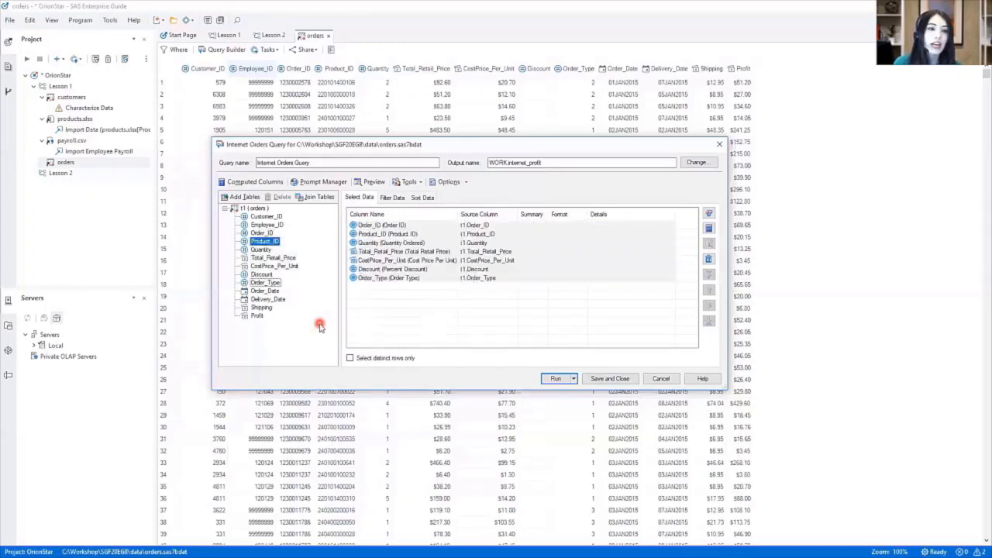
double_click(262, 308)
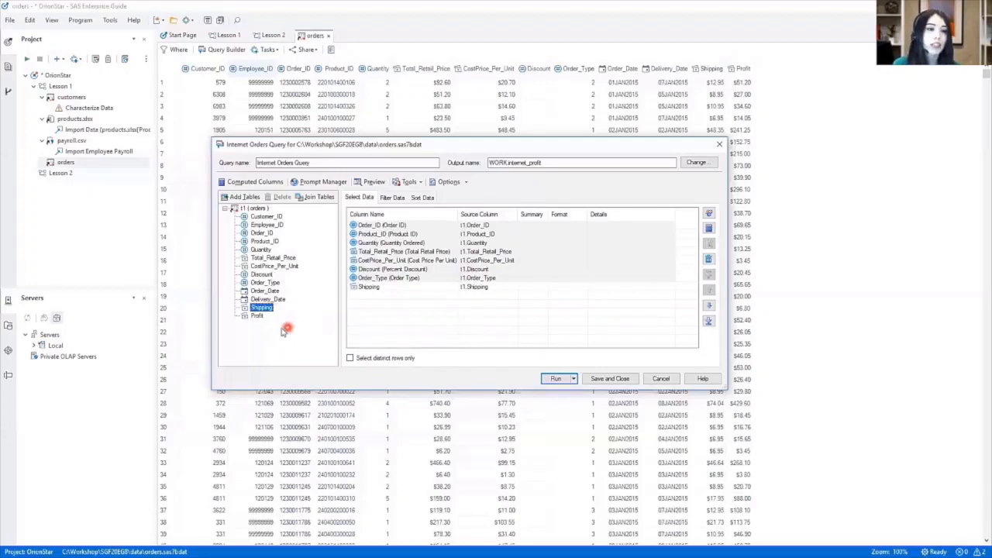
left_click_drag(257, 316, 376, 324)
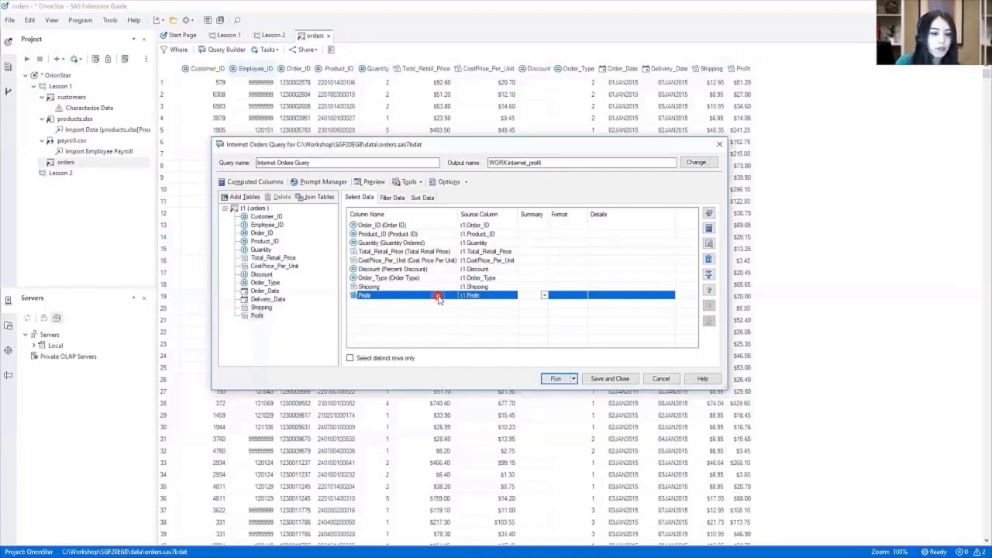
Step: Reorder the selected columns so that Total_Retail_Price sits directly above Shipping
left_click(409, 255)
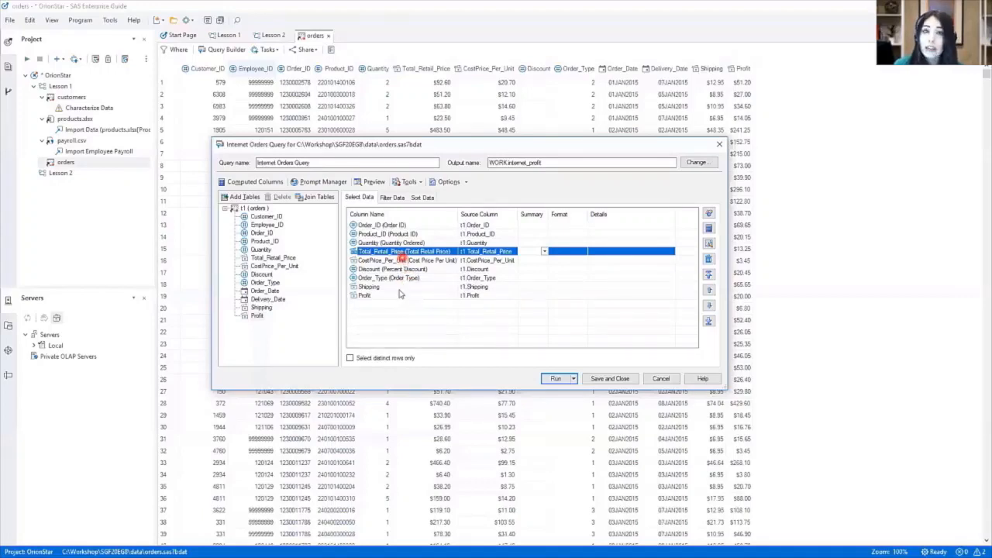
left_click(708, 307)
left_click(708, 307)
left_click(708, 307)
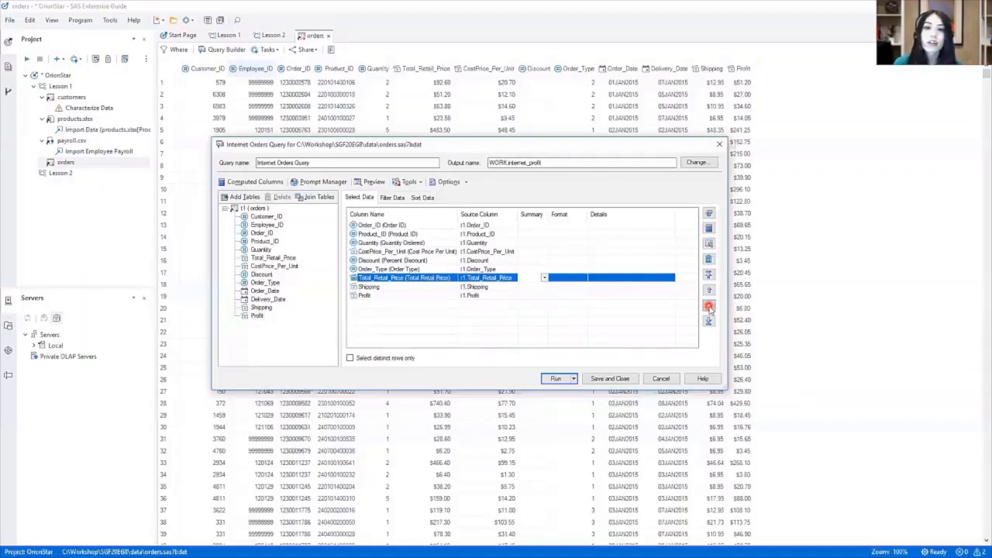
Step: Create a computed column from an advanced expression that adds the selected columns: t1.Total_Retail_Price + t1.Shipping
left_click(709, 229)
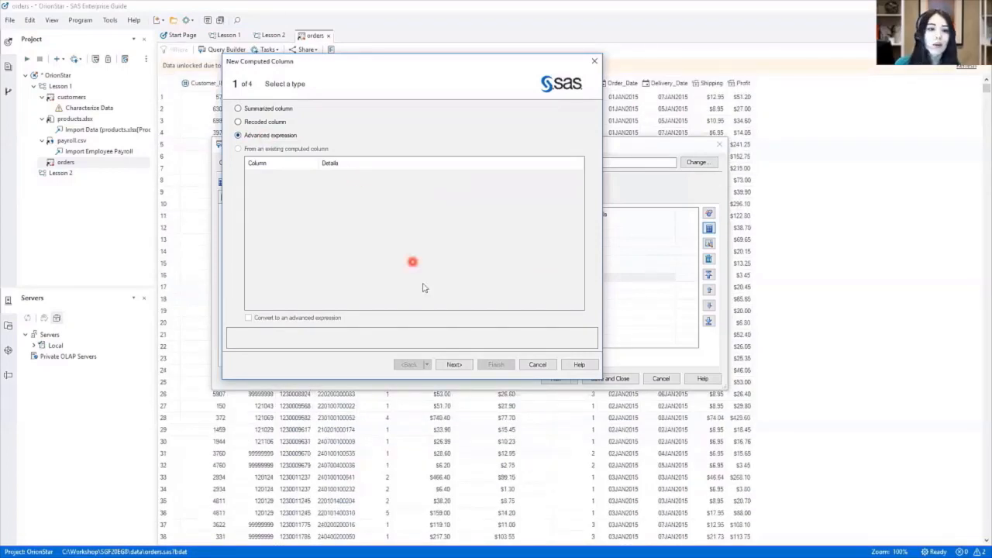
left_click(454, 365)
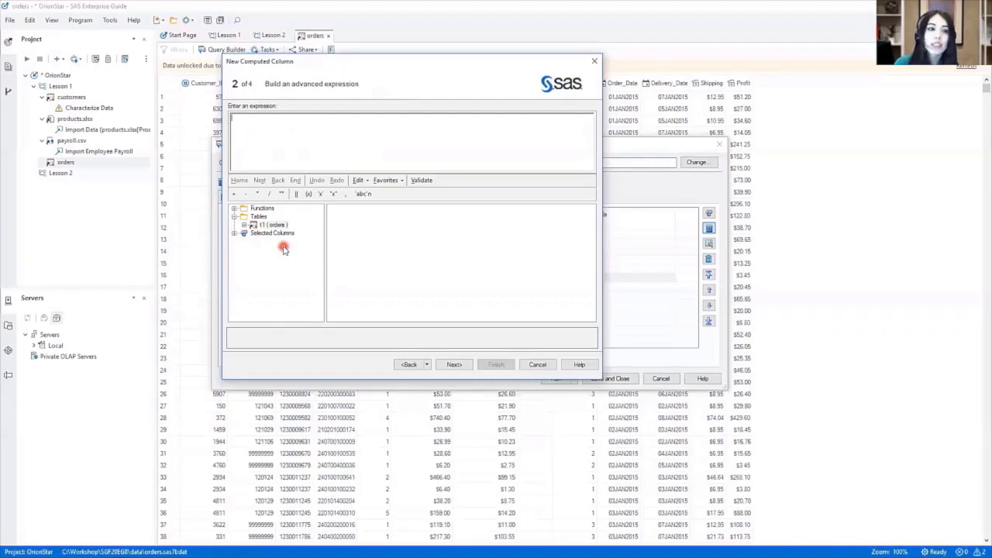
left_click(234, 234)
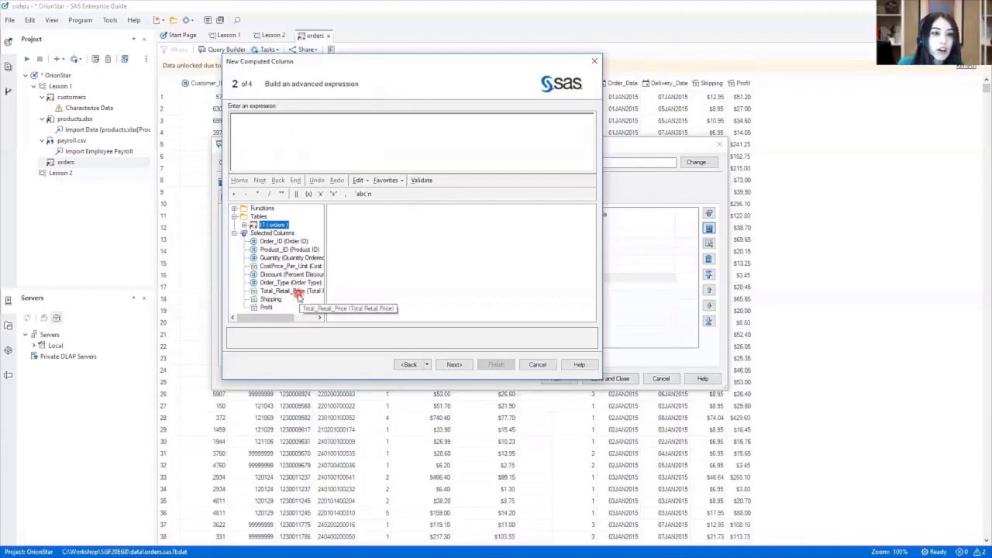
double_click(298, 294)
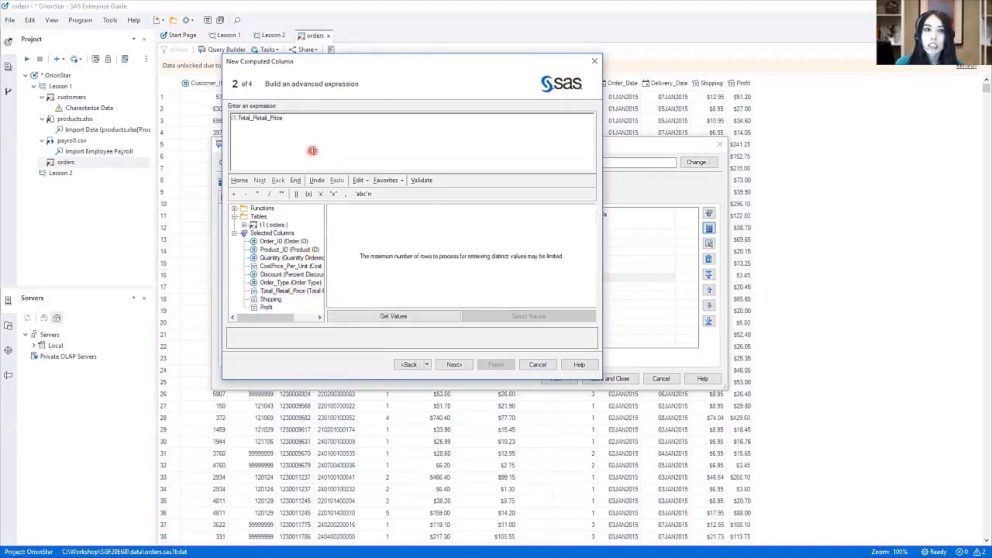
scroll(311, 140, "up", 4)
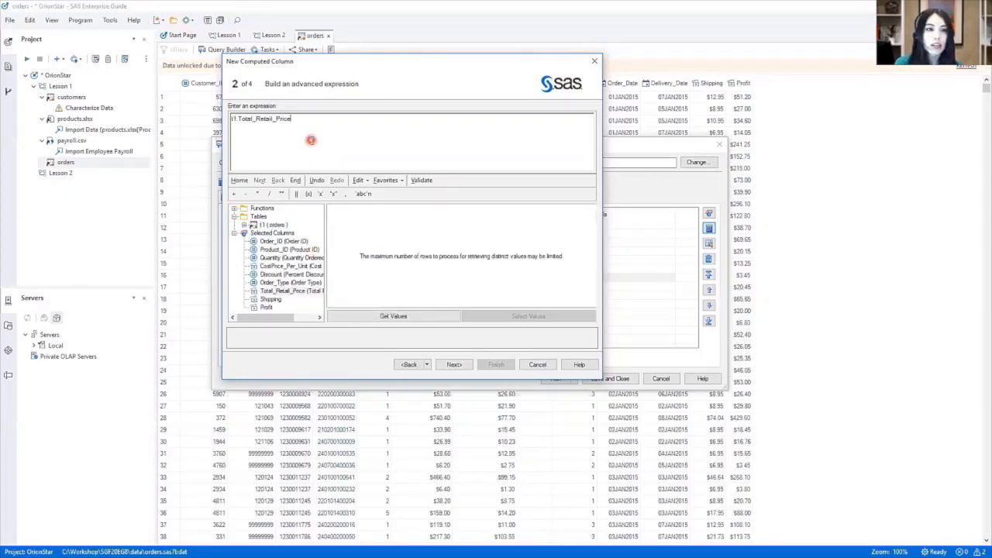
scroll(333, 150, "up", 3)
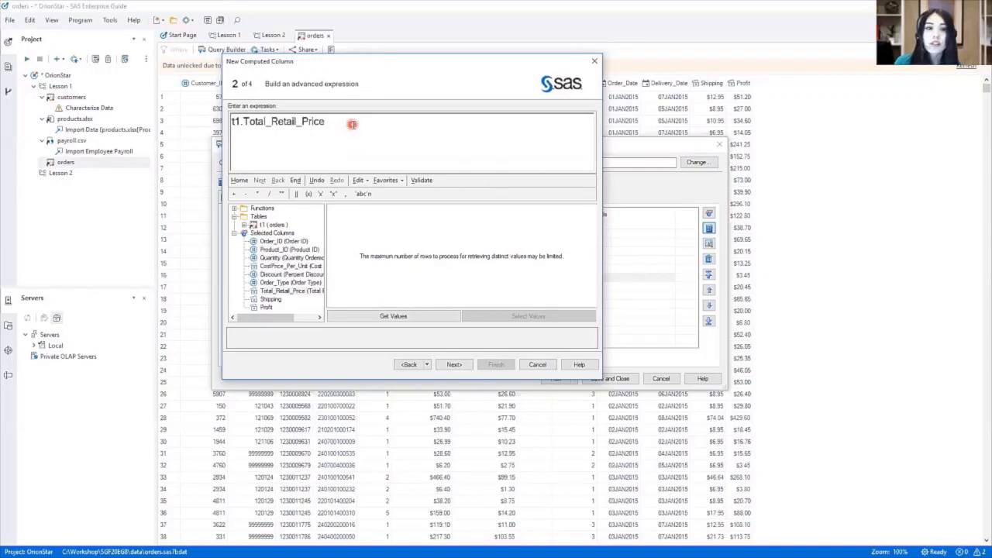
left_click(352, 124)
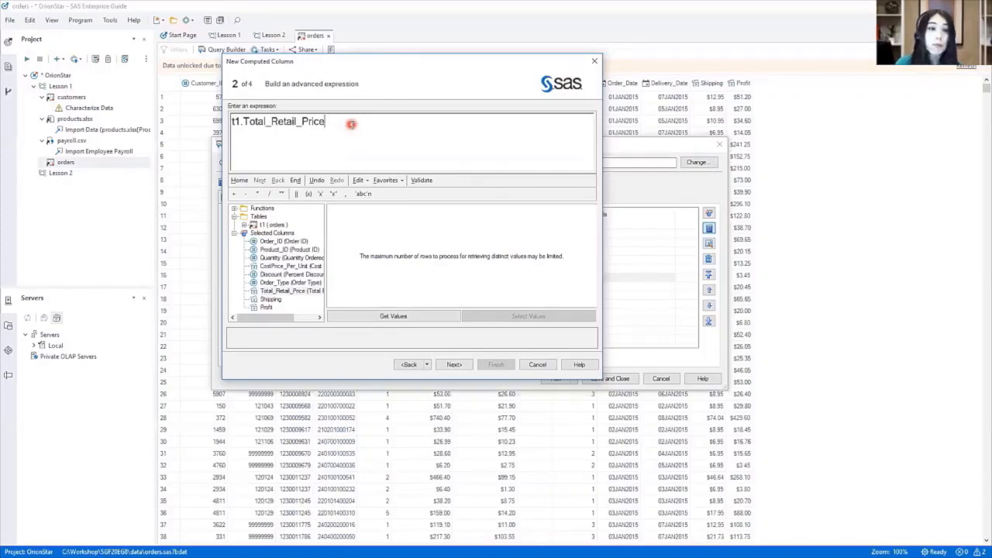
left_click(234, 193)
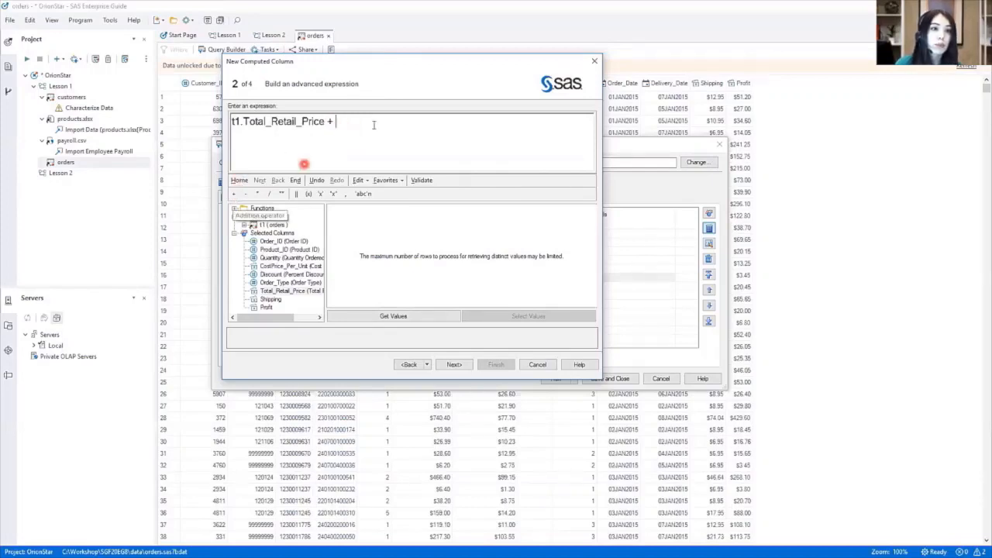
left_click(373, 126)
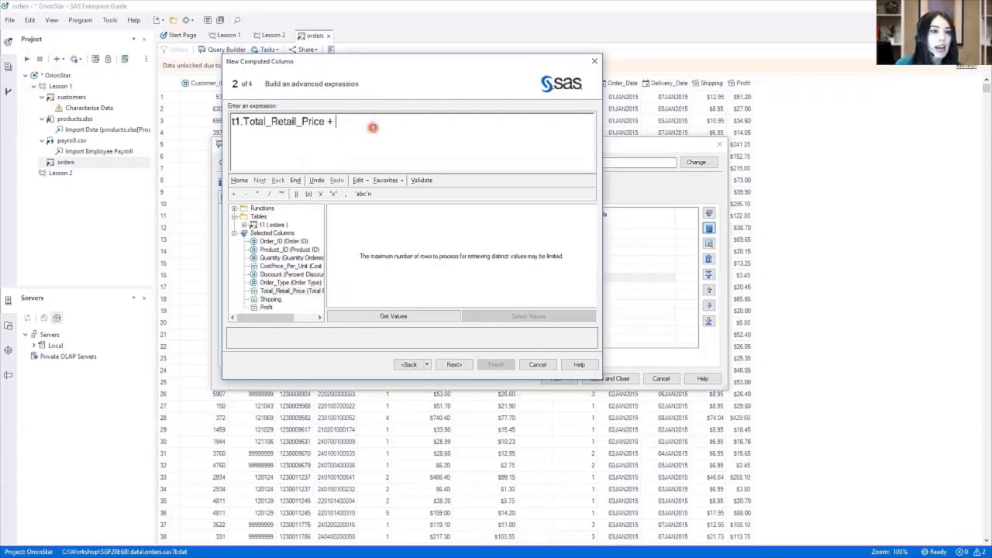
left_click(275, 299)
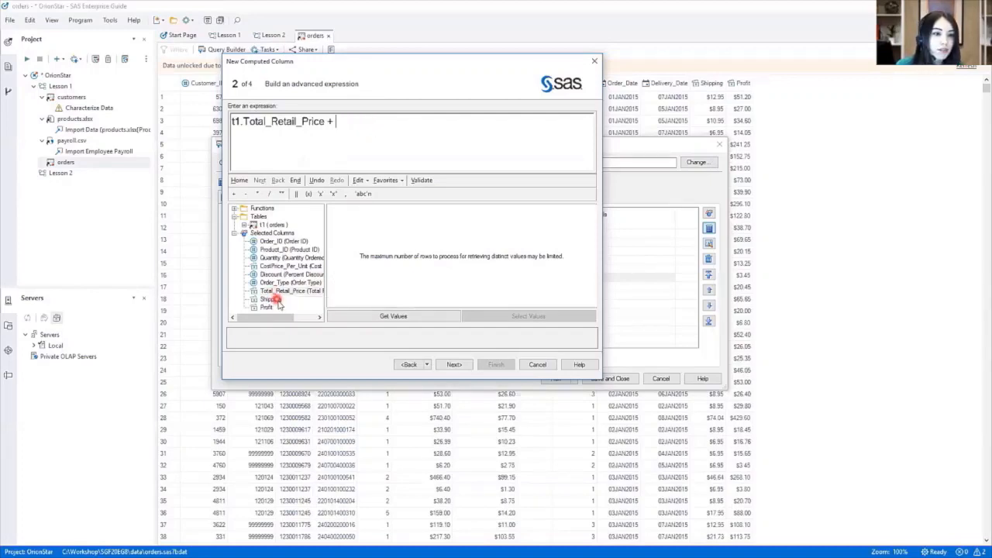
double_click(274, 299)
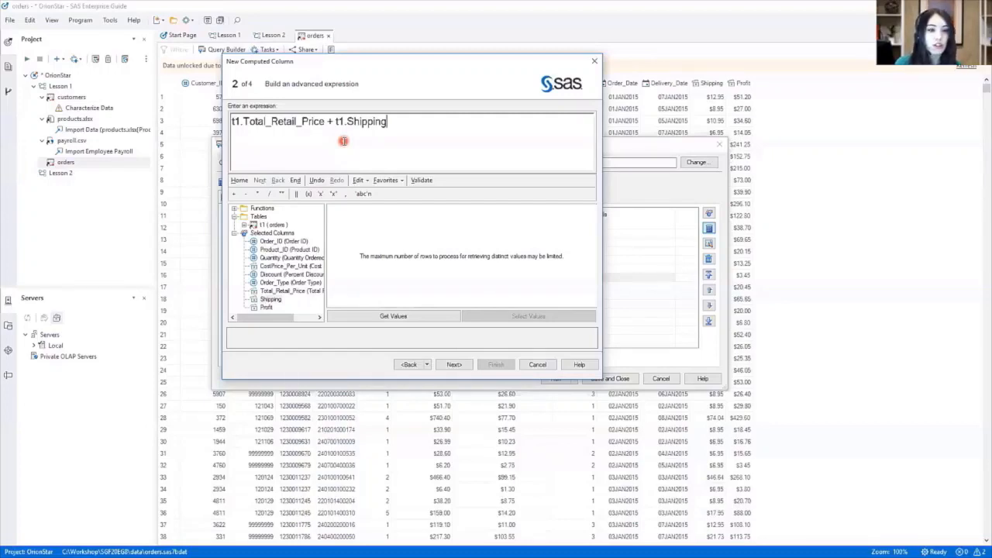
Step: Name the computed column Invoice_Amt and choose the DOLLARw.d currency format for it
left_click(456, 366)
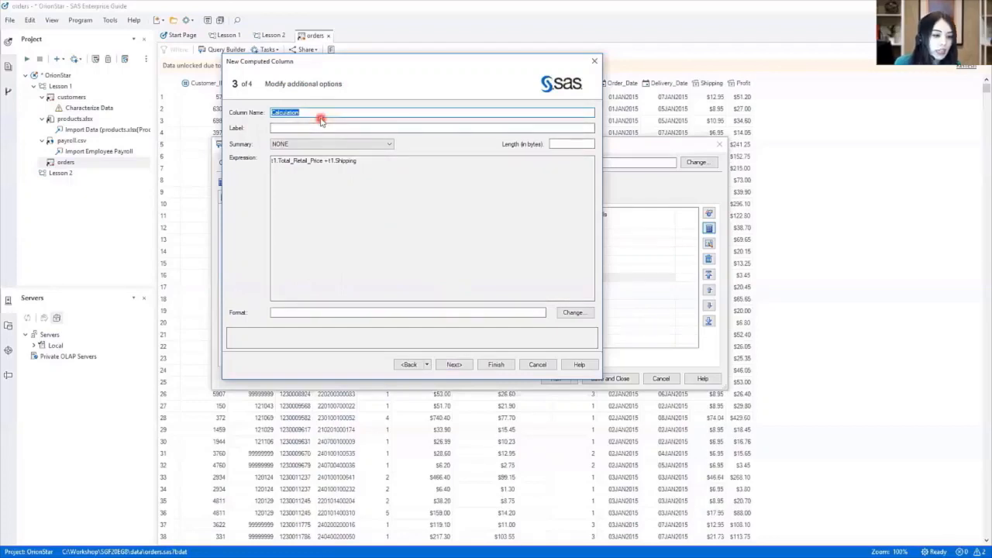
type("Invoice_Amt")
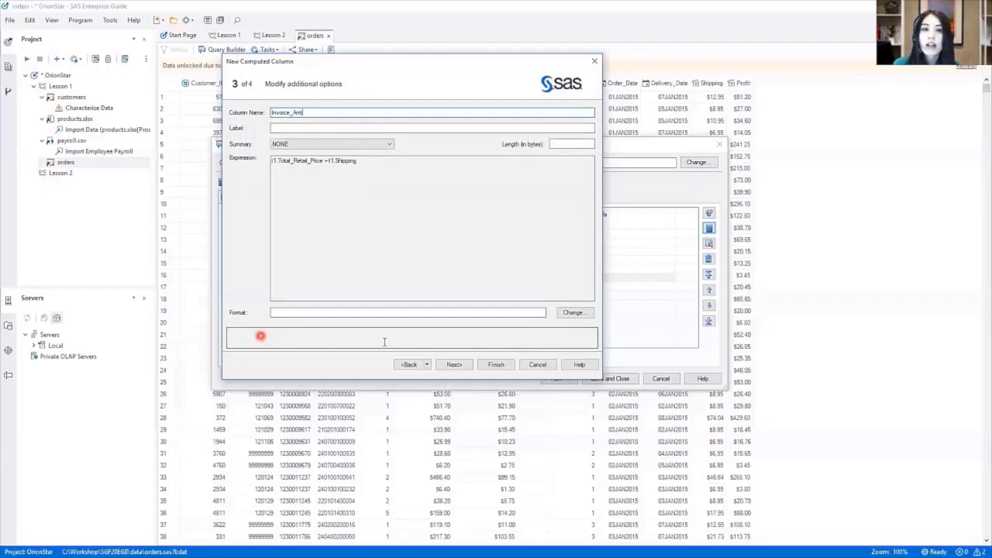
left_click(575, 313)
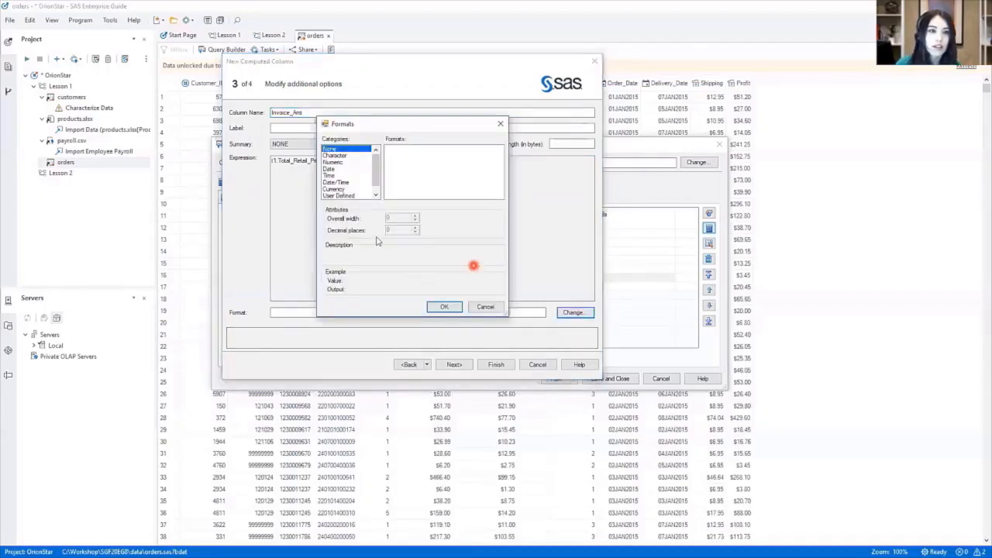
left_click(339, 191)
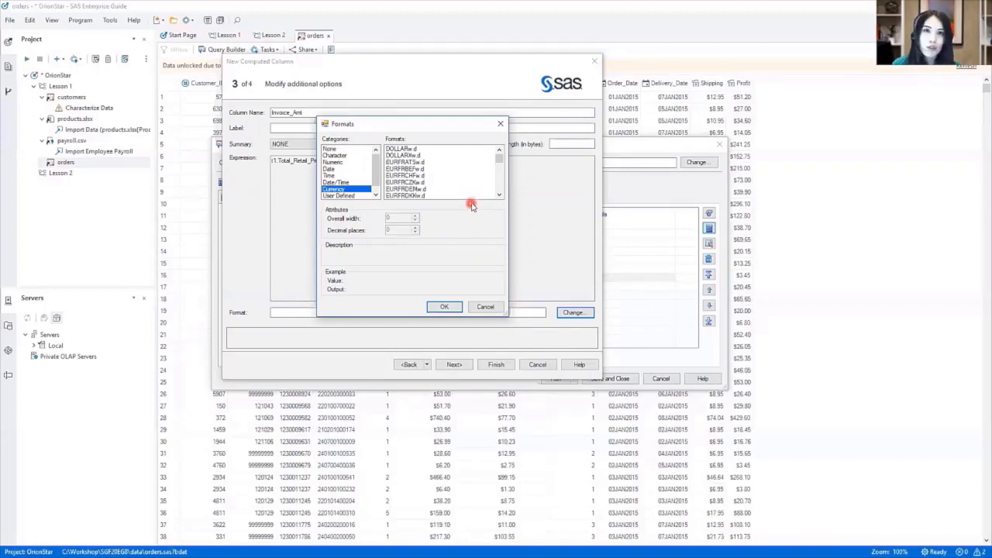
left_click(409, 148)
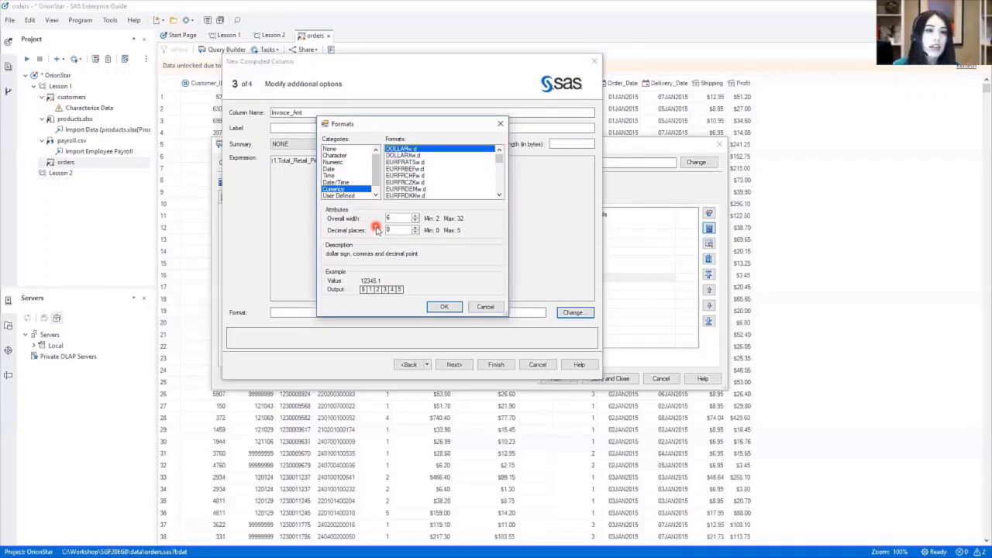
Step: Set the currency format's overall width to 10 with 2 decimal places, and finish the computed column
left_click(415, 216)
left_click(415, 216)
left_click(415, 216)
left_click(415, 216)
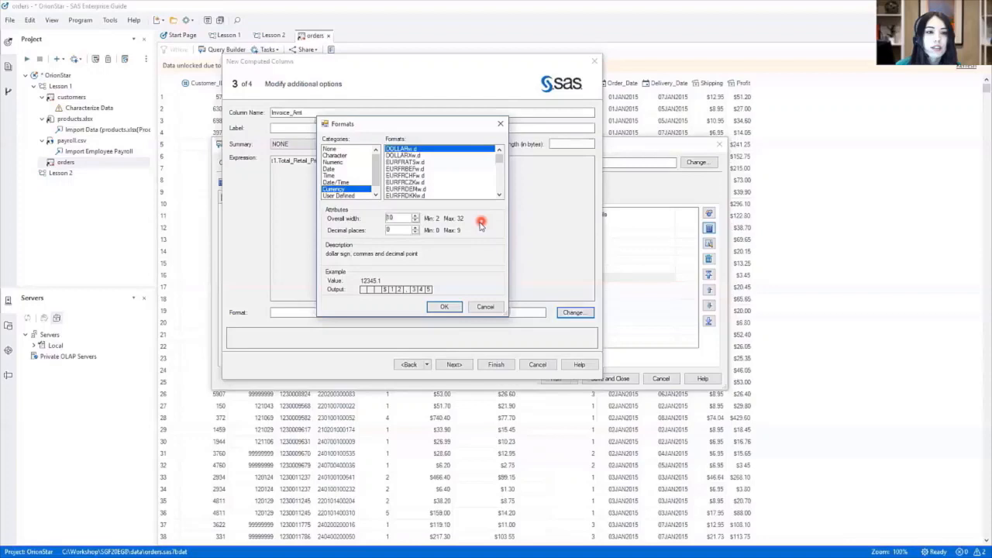
left_click(415, 228)
left_click(416, 228)
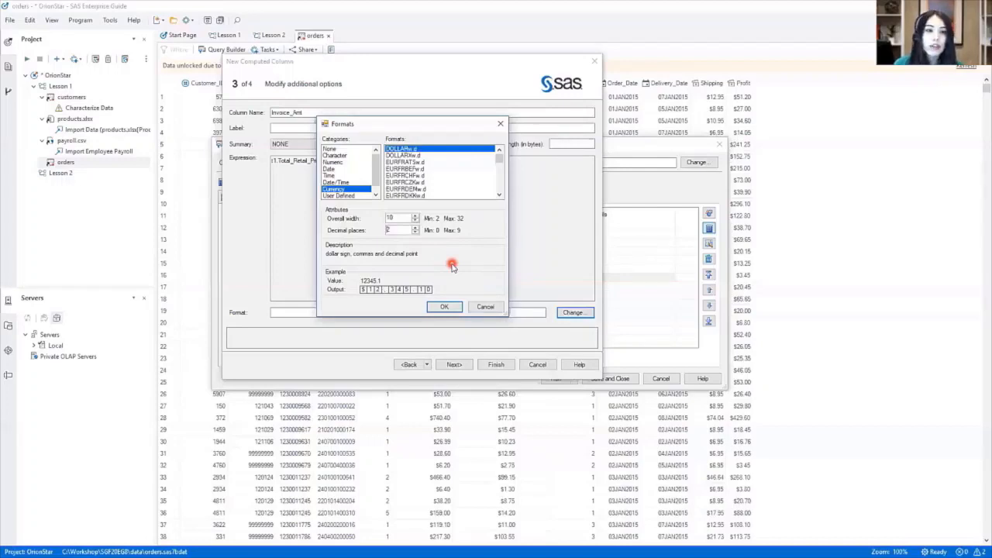
left_click(446, 308)
left_click(293, 337)
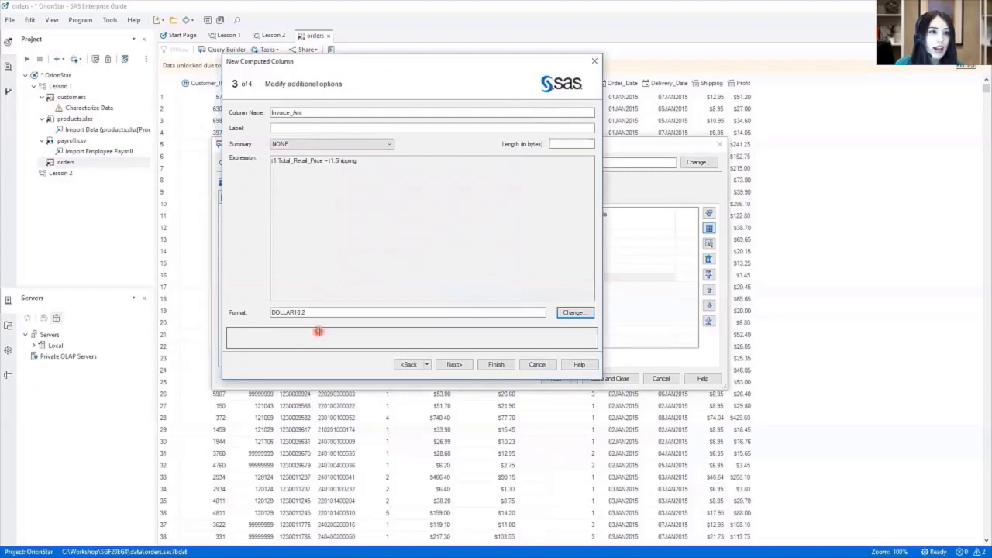
left_click(459, 364)
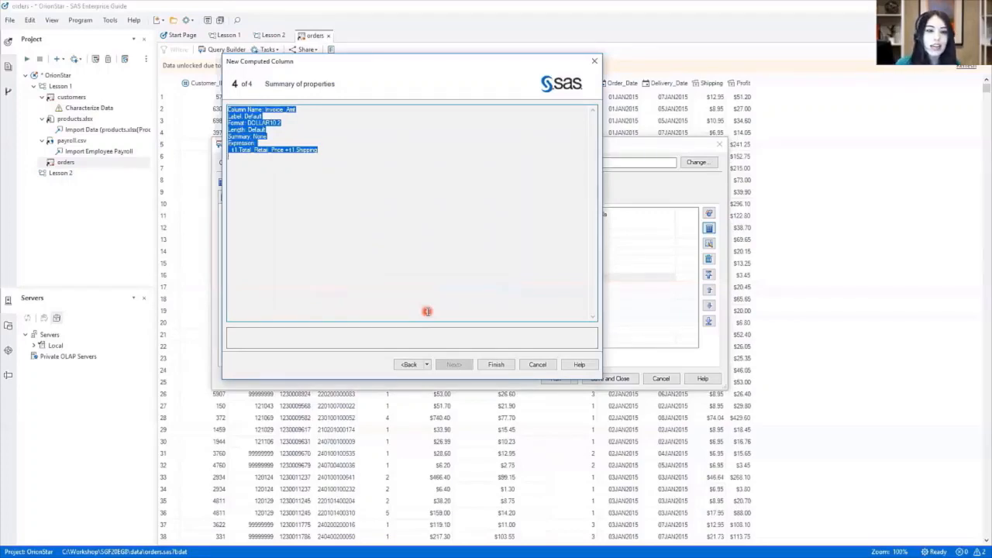
left_click(496, 366)
left_click(397, 344)
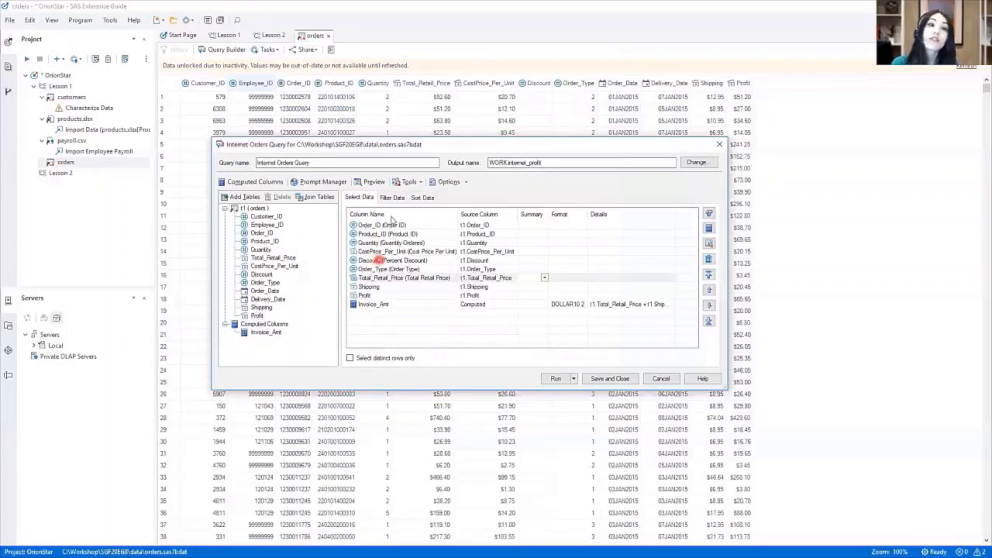
Step: Add a basic filter on the raw data so that Order_Type equals 2
left_click(398, 199)
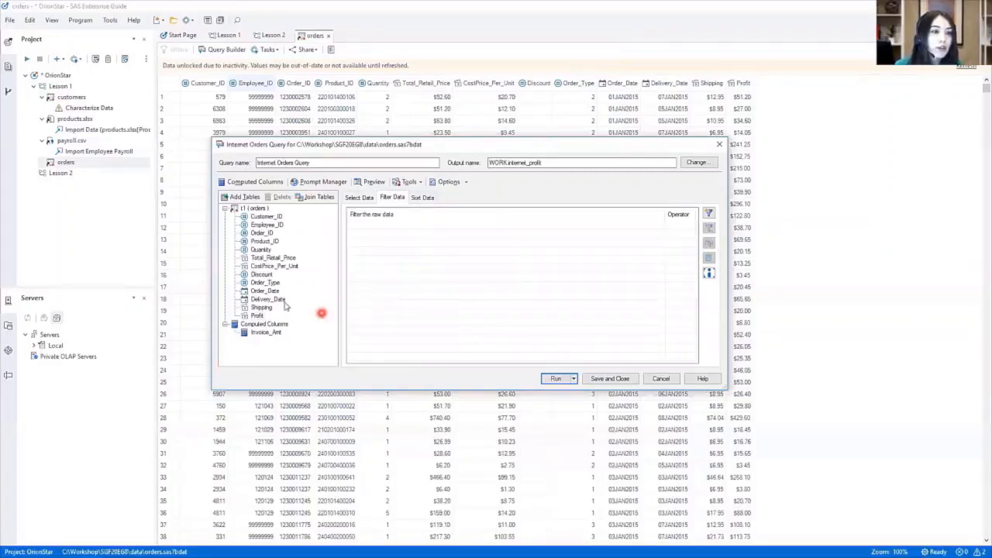
left_click(265, 282)
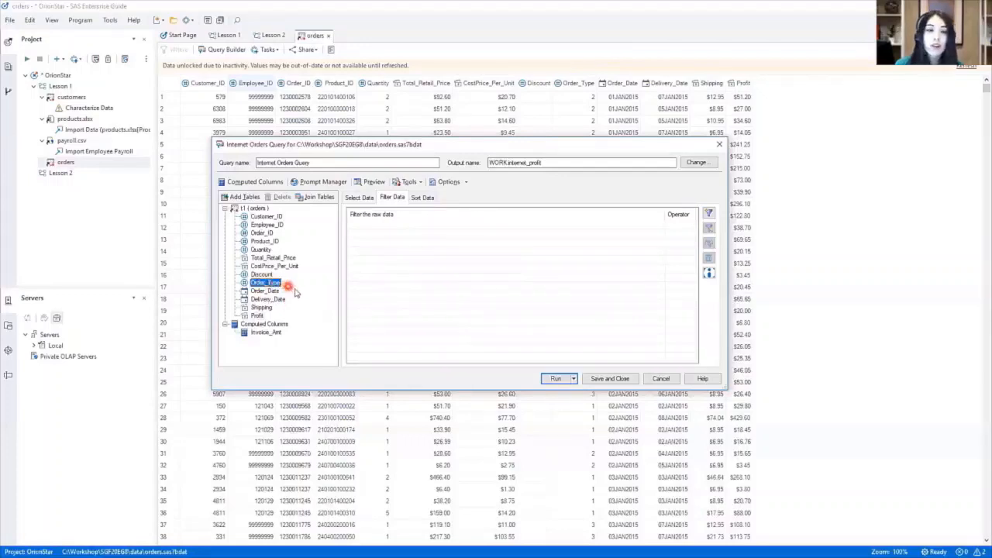
left_click_drag(273, 288, 442, 270)
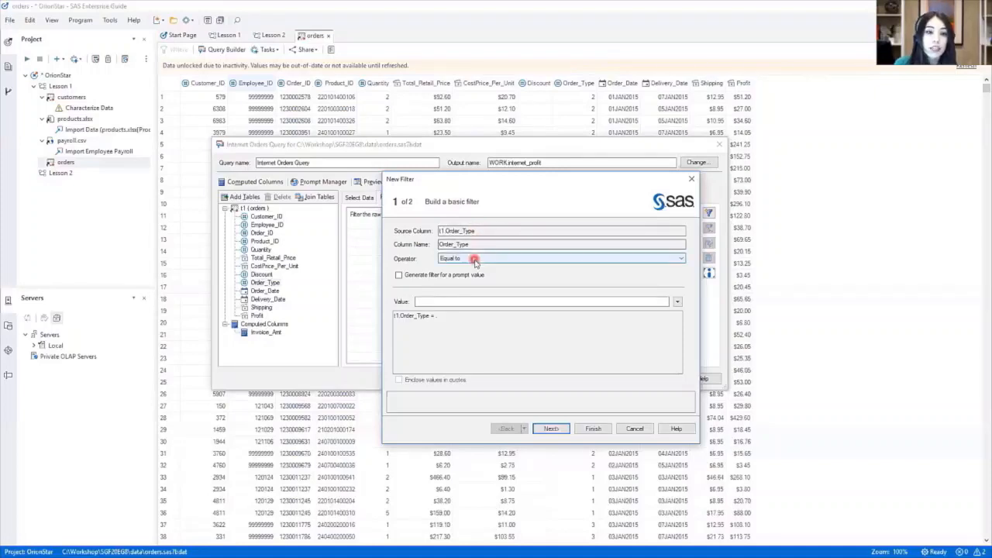
left_click(455, 301)
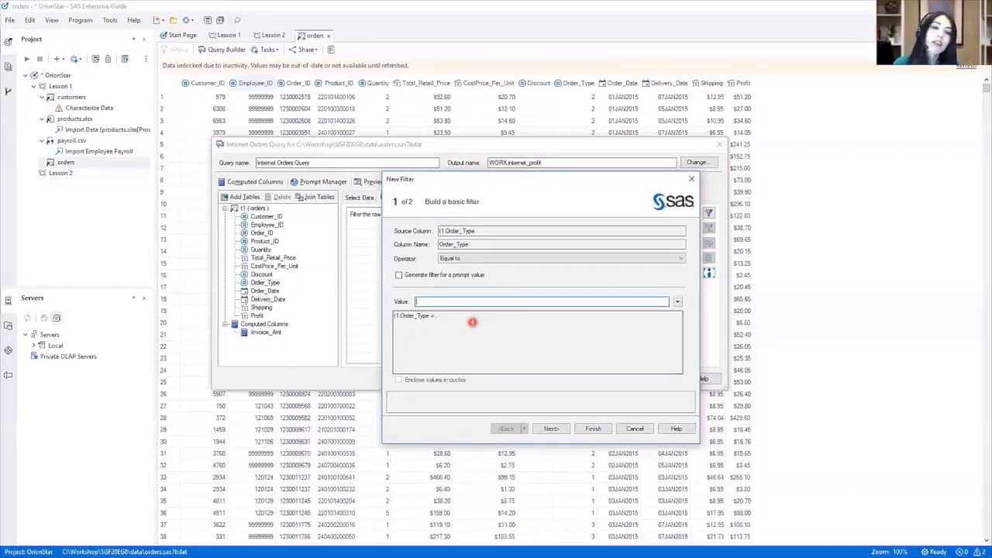
left_click(679, 303)
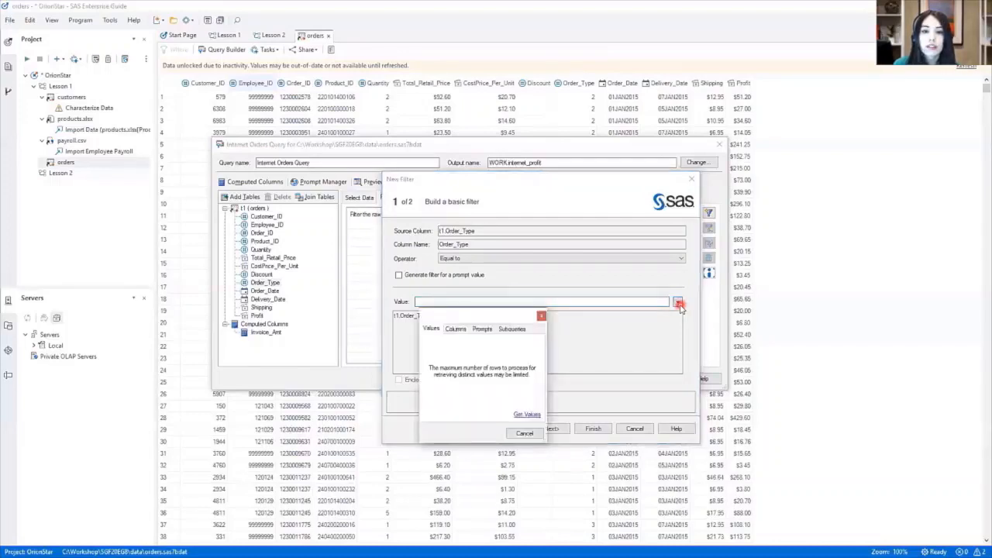
left_click(532, 416)
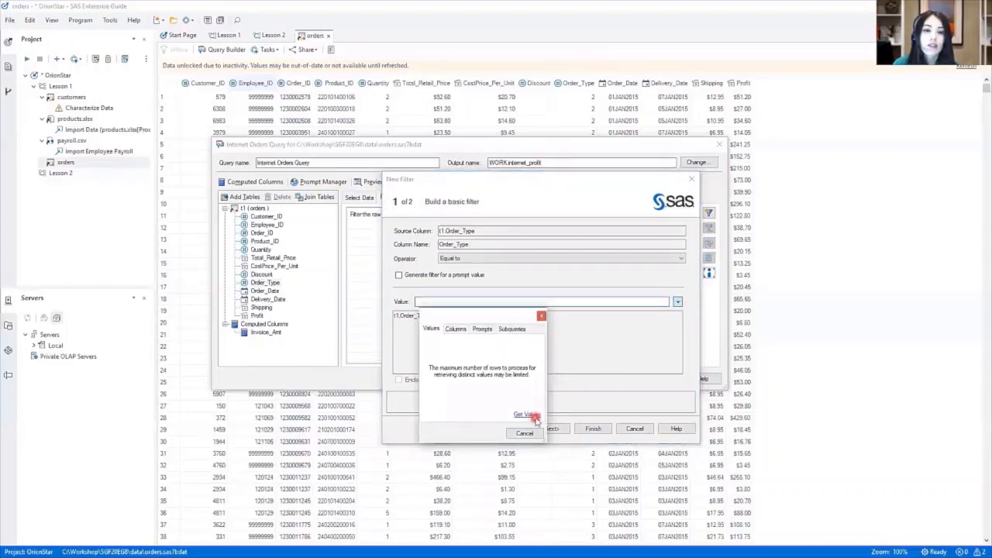
left_click(481, 398)
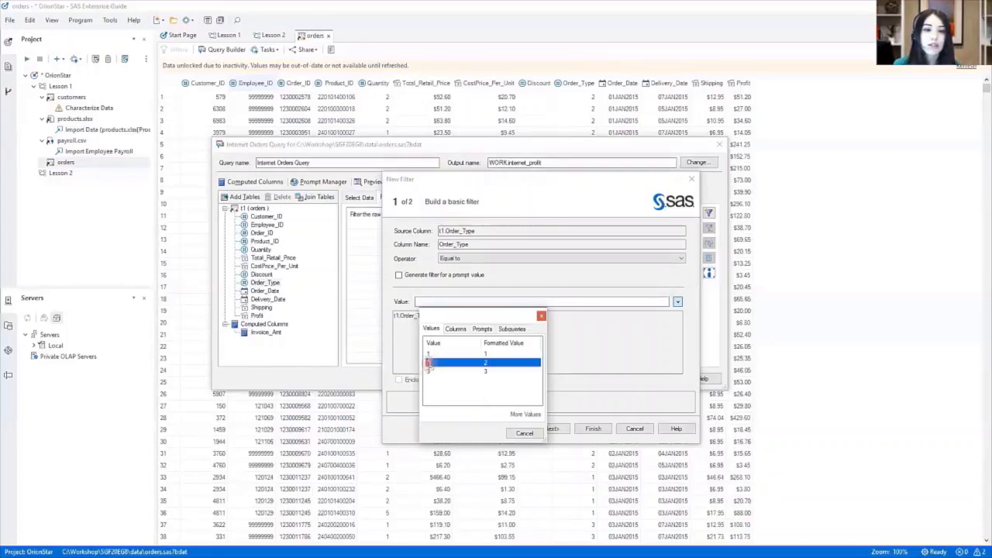
left_click(428, 362)
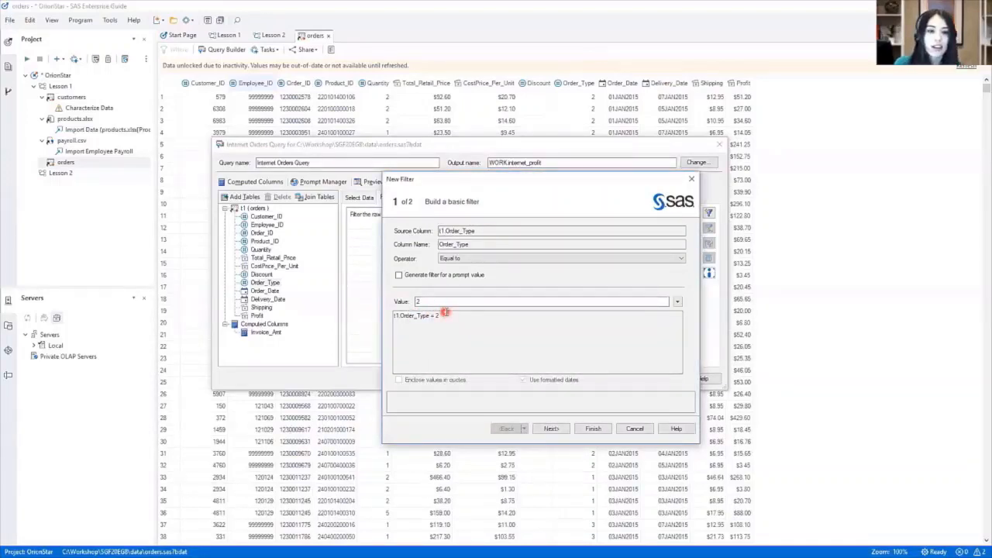
left_click(559, 429)
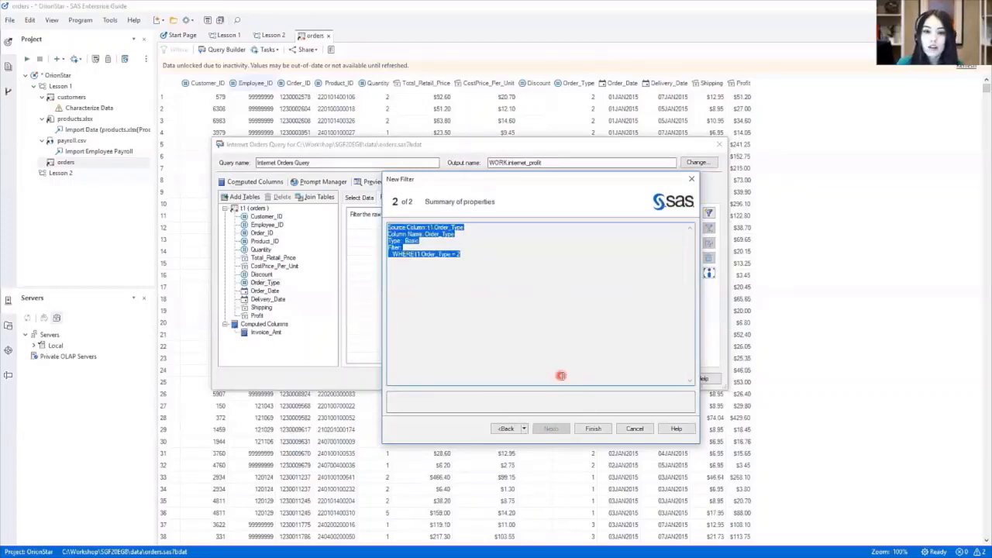
left_click(595, 431)
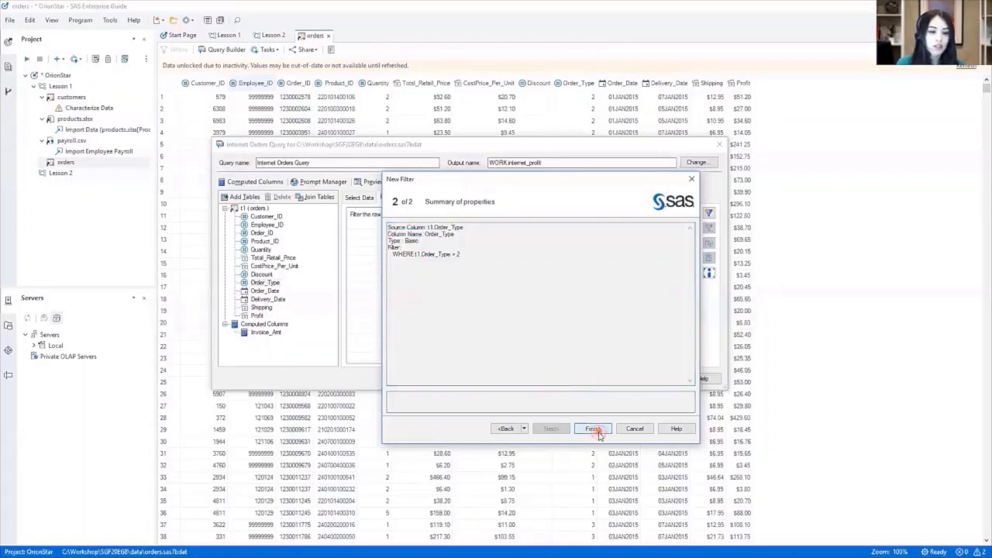
left_click(496, 330)
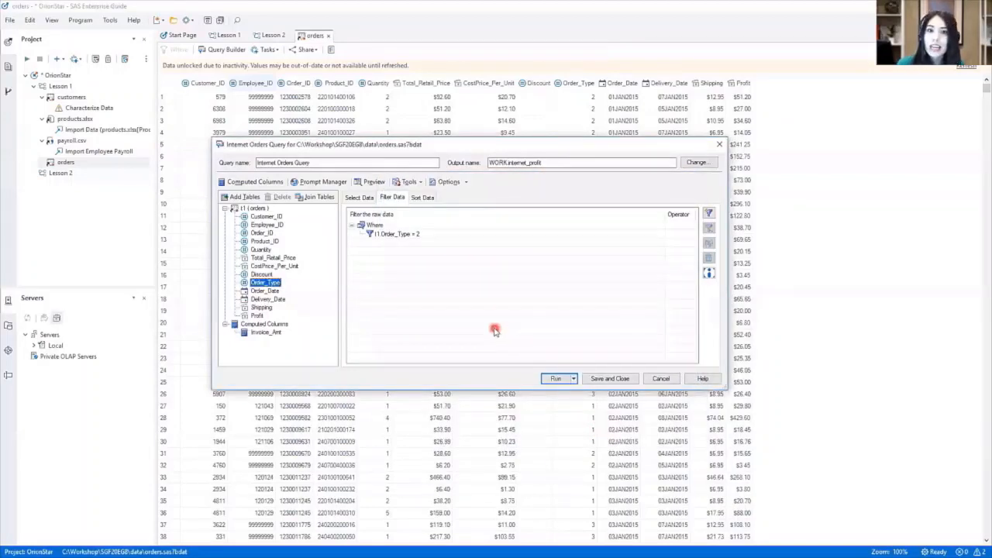
Step: Sort the query output by Order_ID in ascending order and run the query
left_click(425, 198)
left_click(436, 314)
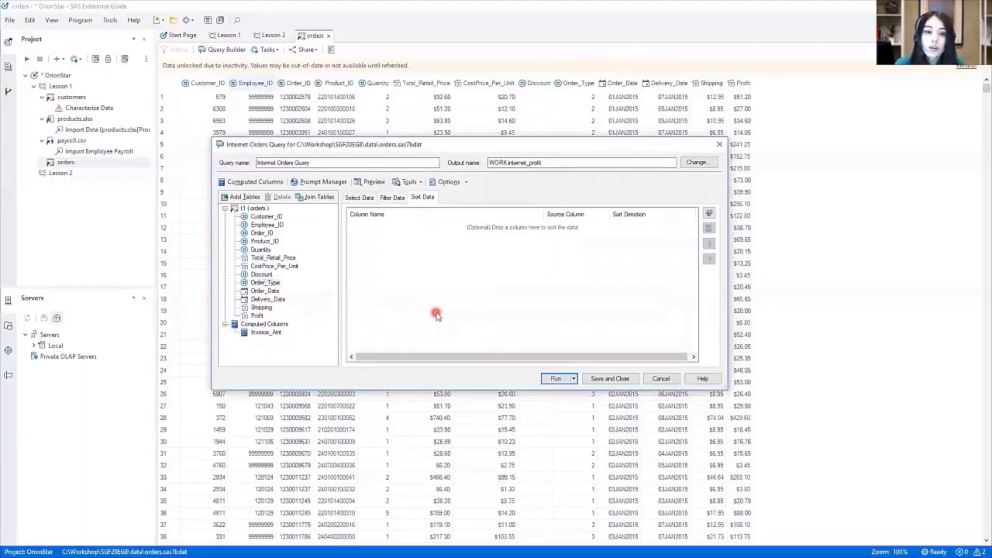
left_click(263, 232)
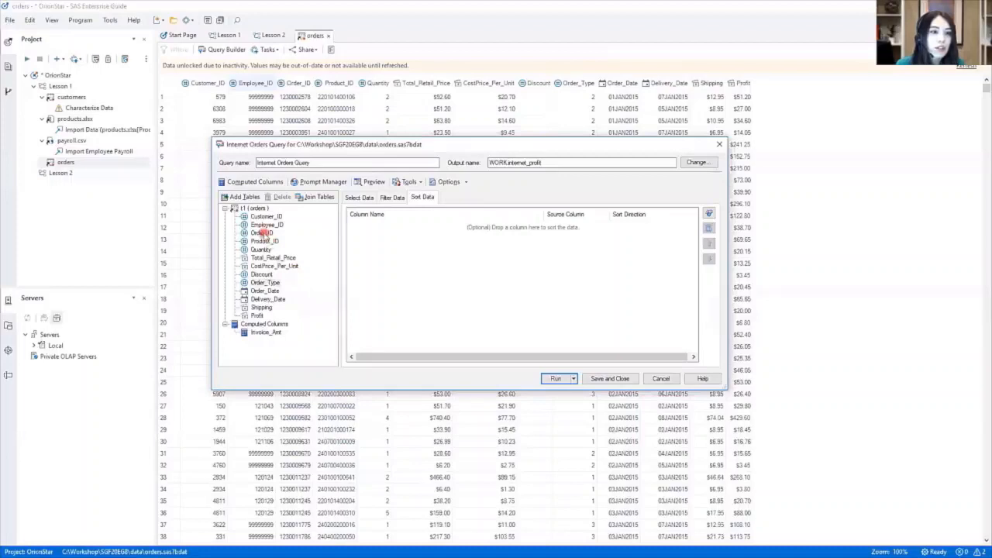
double_click(264, 233)
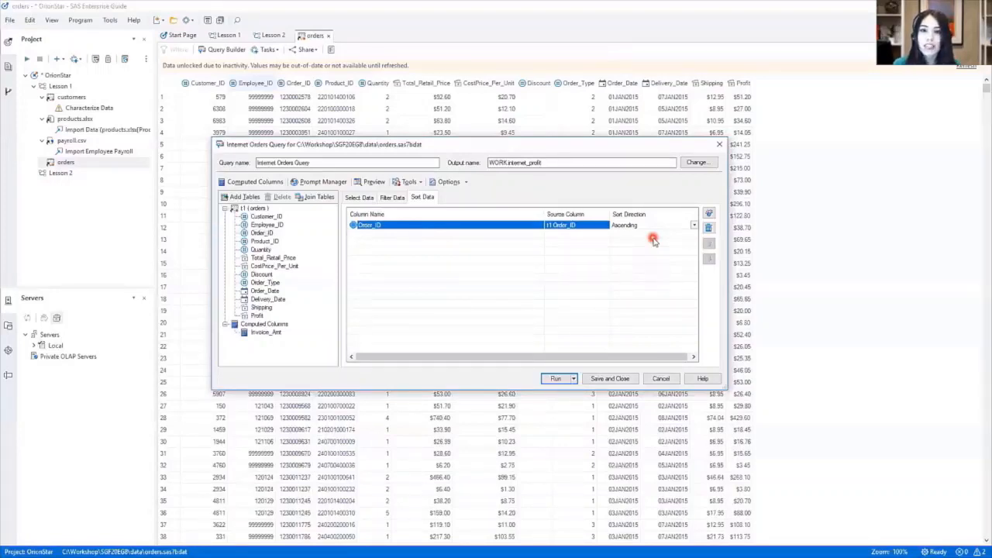
left_click(555, 378)
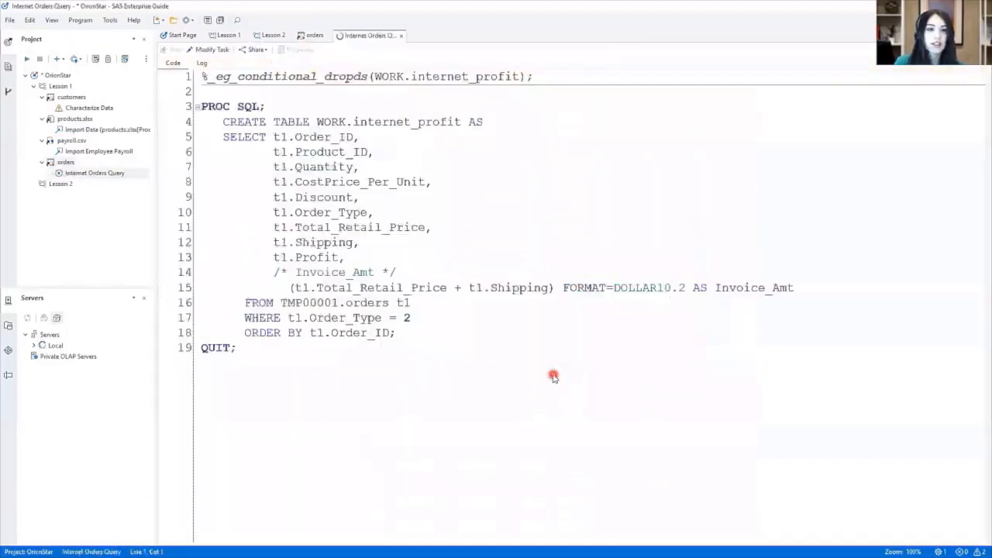
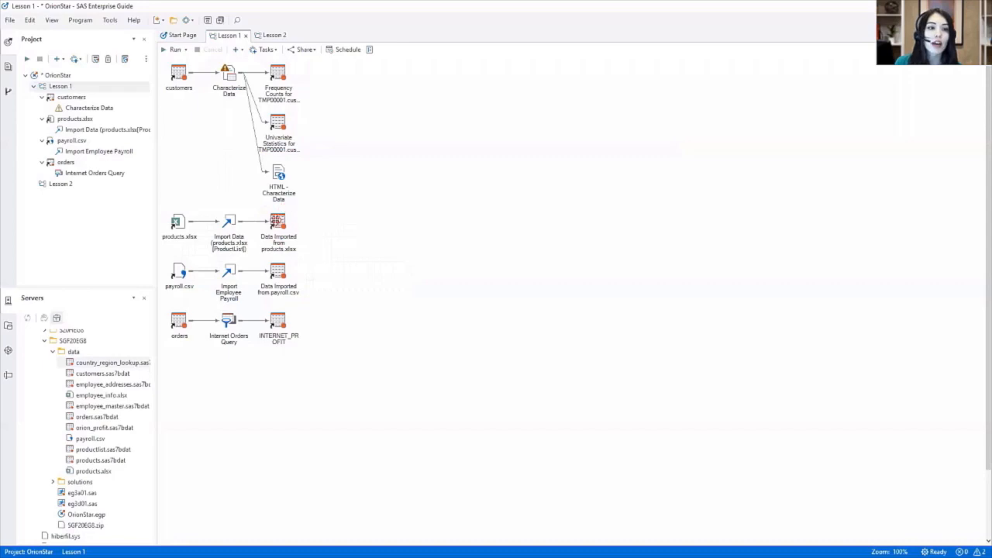
Step: Open the table imported from products.xlsx in Lesson 1 and examine its Supplier_Country column
double_click(278, 223)
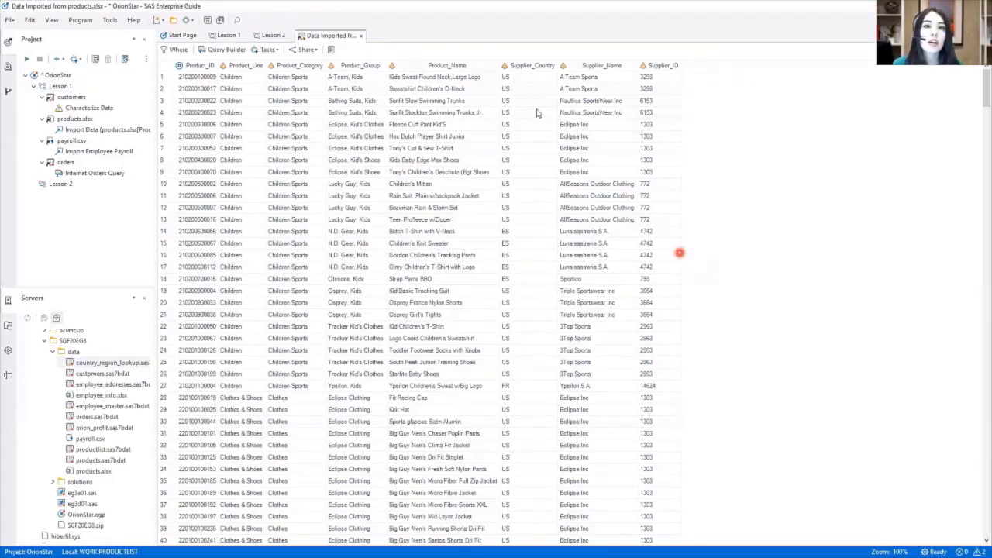
left_click(531, 68)
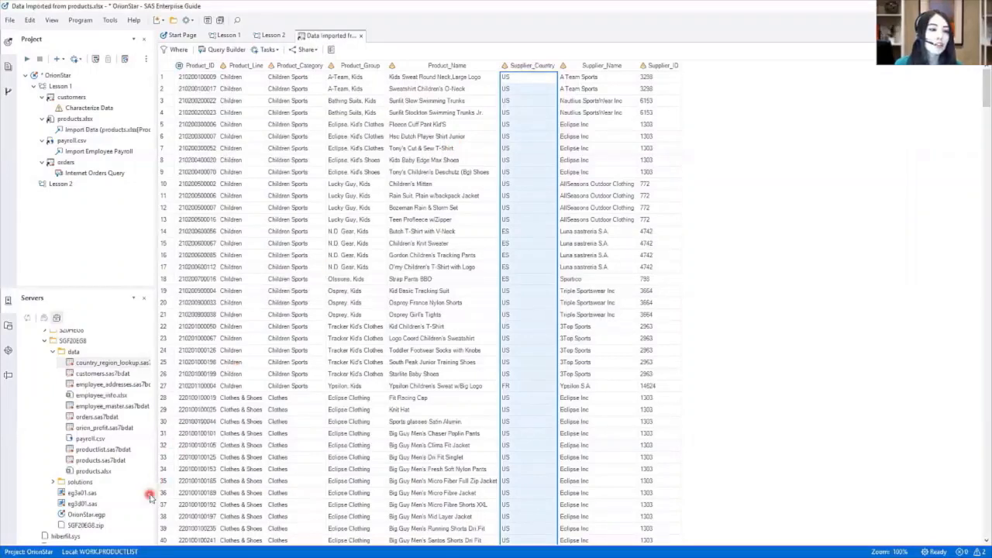
Step: Locate country_region_lookup.sas7bdat in the SGF20EG8 data folder on the Local server and look over its available actions
left_click_drag(150, 494, 153, 371)
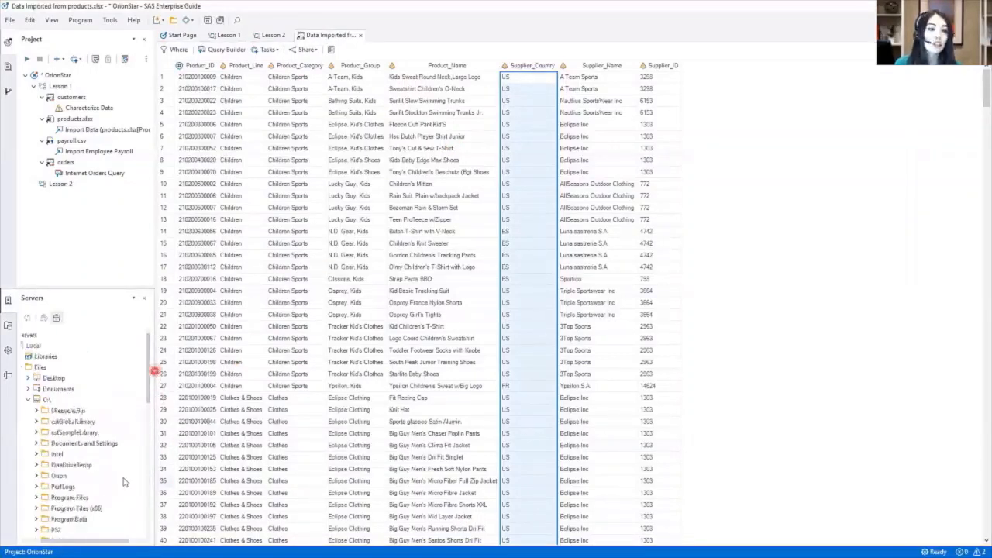
left_click_drag(81, 536, 5, 525)
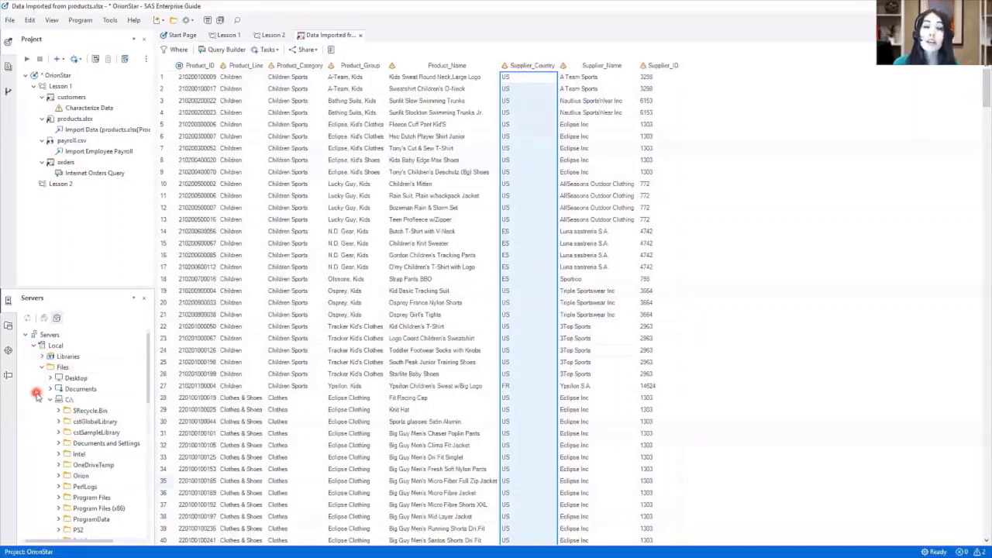
left_click_drag(146, 377, 131, 520)
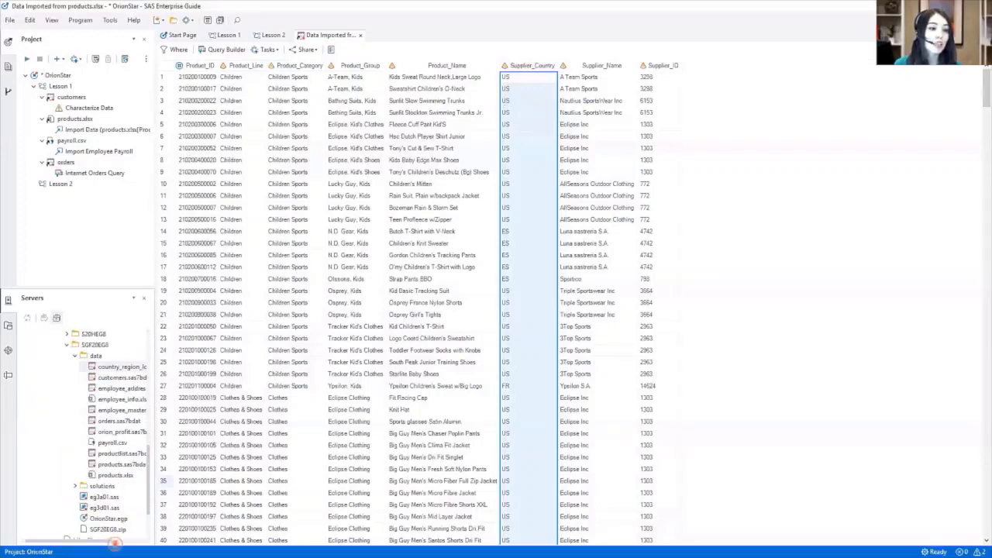
left_click_drag(108, 544, 134, 545)
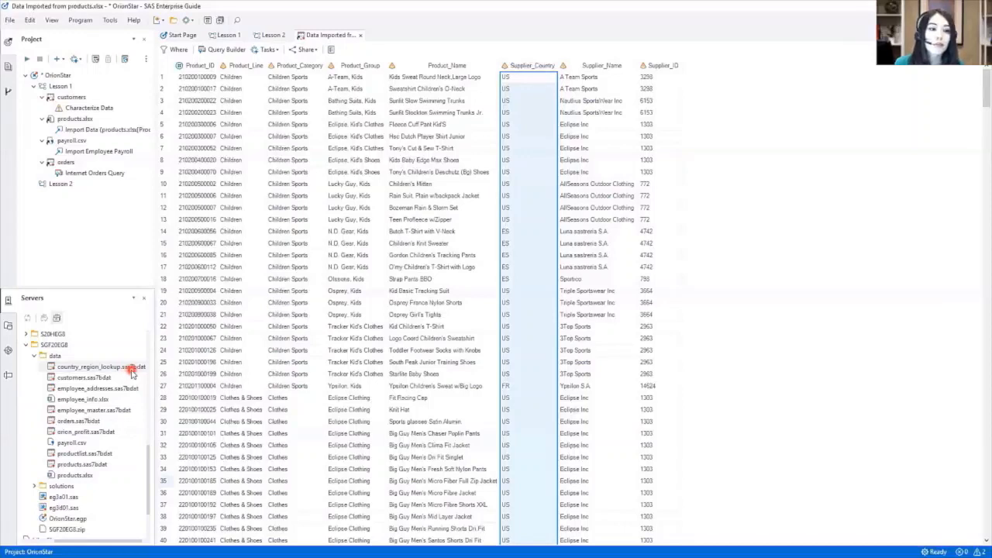
right_click(131, 374)
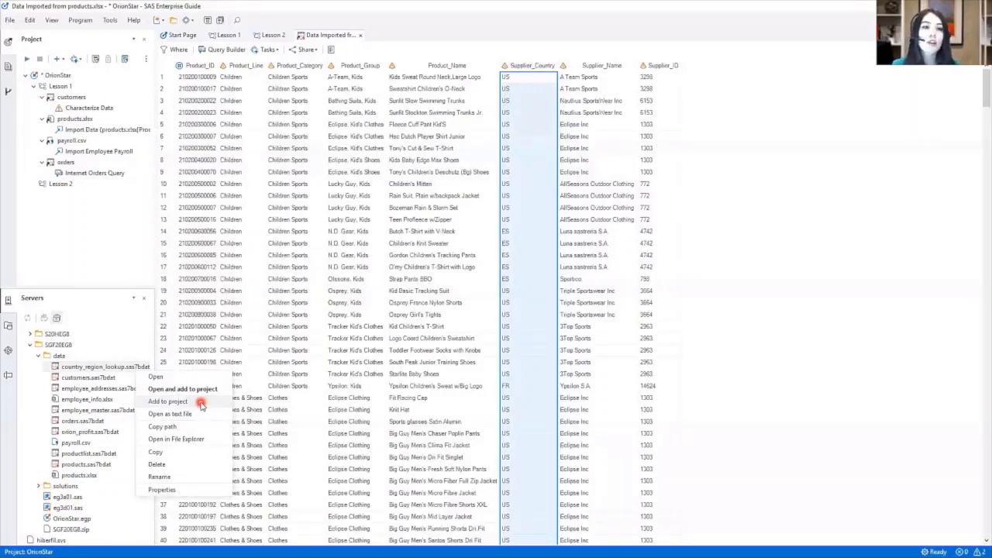
Step: Examine the Project and Process Flows option for automatically adding opened items to the project, and cancel the Options dialog
left_click(112, 20)
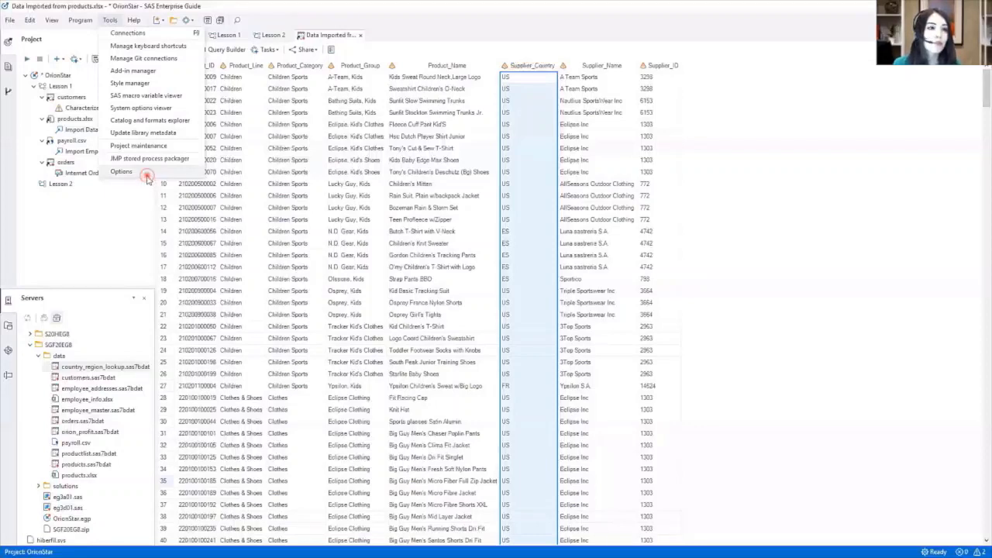
left_click(147, 173)
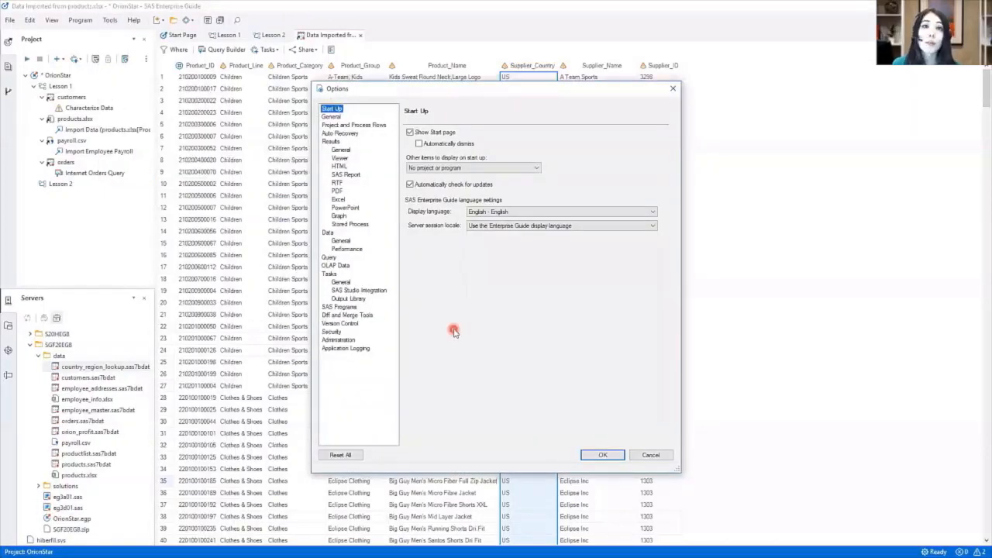
left_click(379, 126)
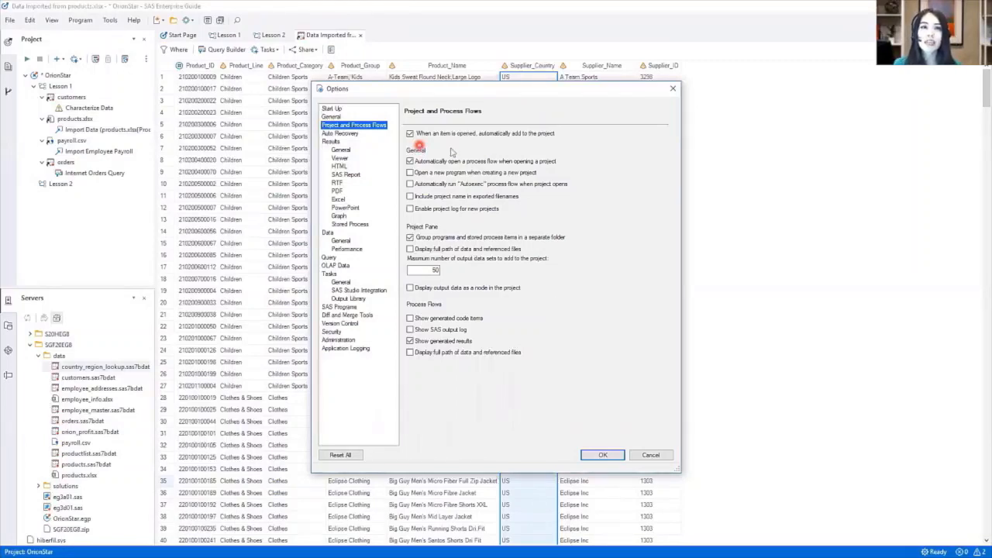
left_click(660, 456)
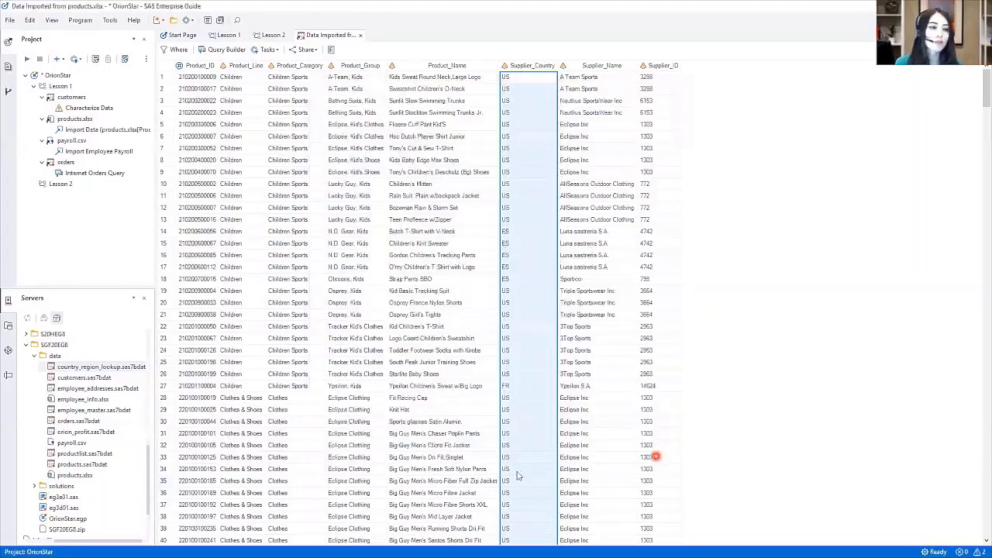
Step: Open country_region_lookup.sas7bdat and show it in a new horizontal tab group to compare it with the products table's Supplier_Country column
double_click(126, 367)
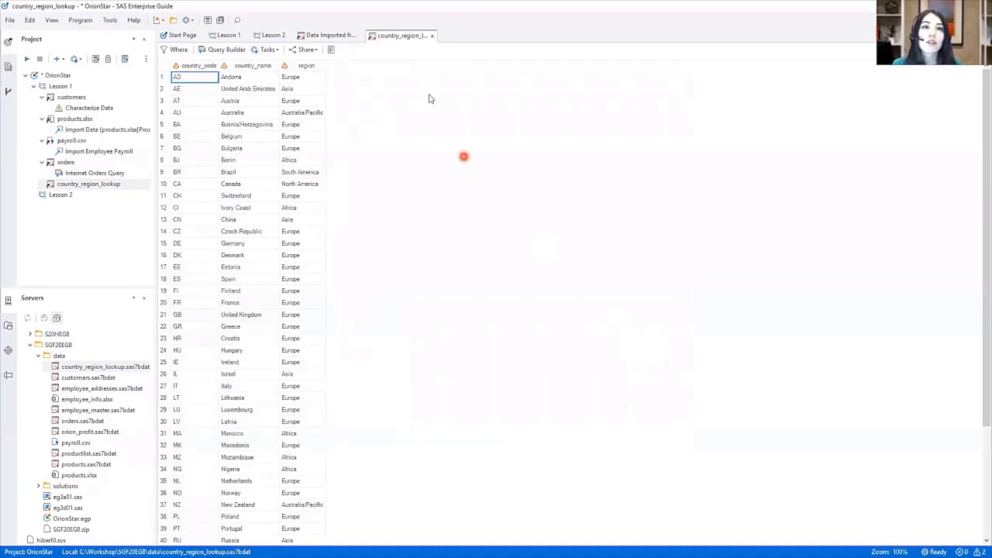
right_click(402, 39)
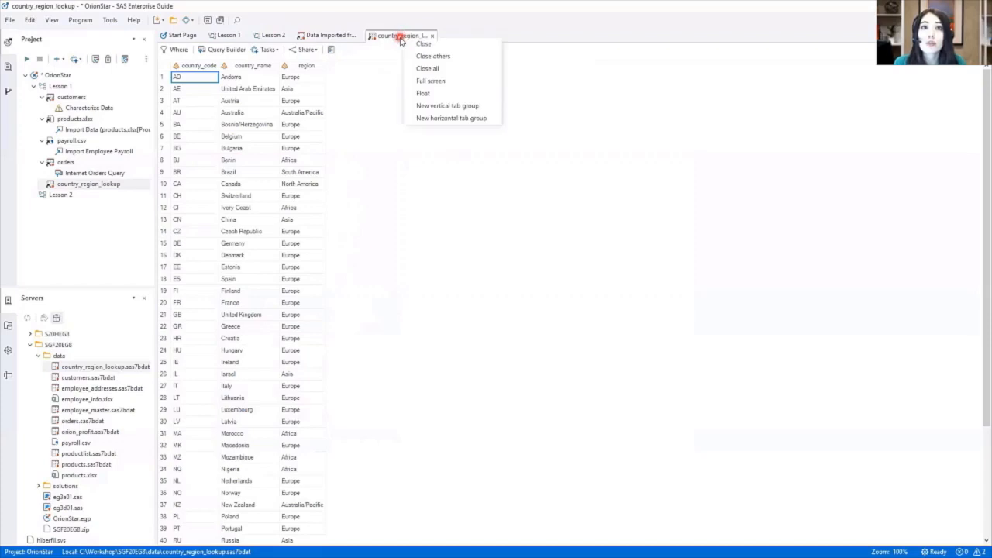
left_click(488, 119)
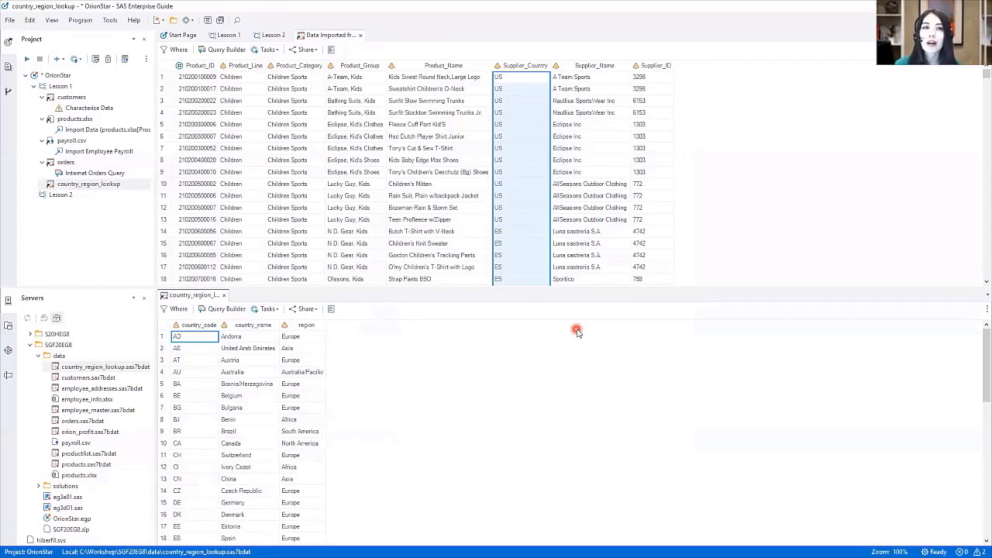
left_click(463, 161)
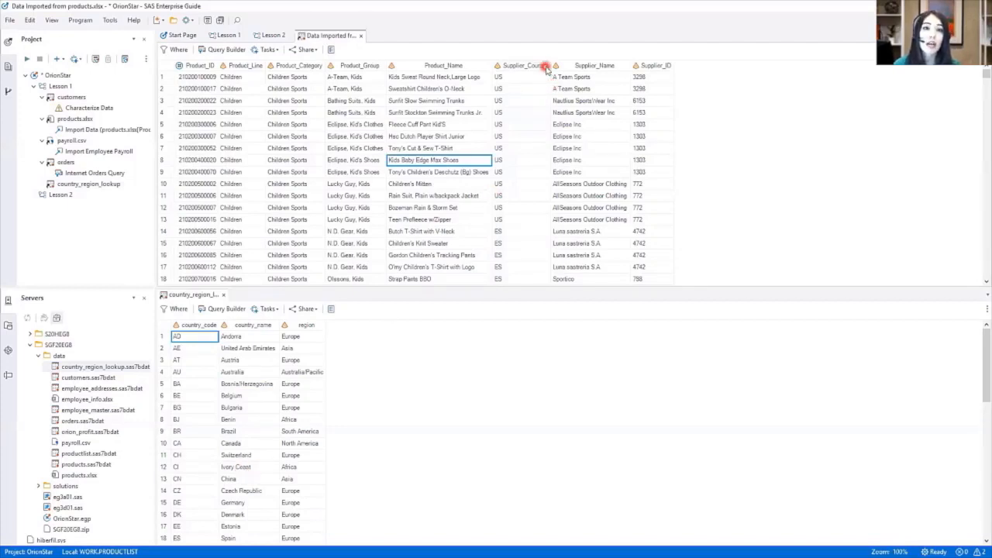
mouse_move(546, 68)
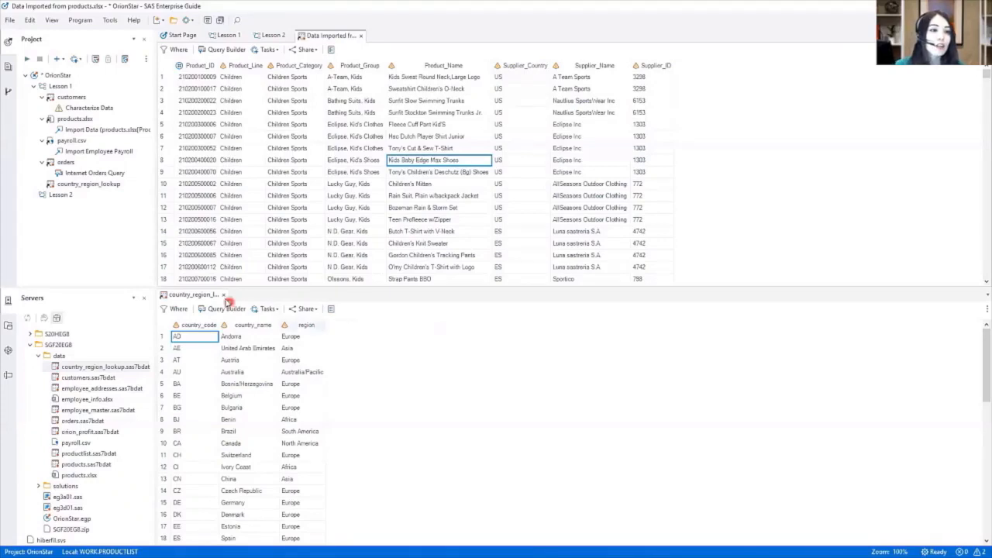
Step: Close both data tables and start a Query Builder query on the imported products table and country_region_lookup from the Lesson 1 flow
left_click(223, 295)
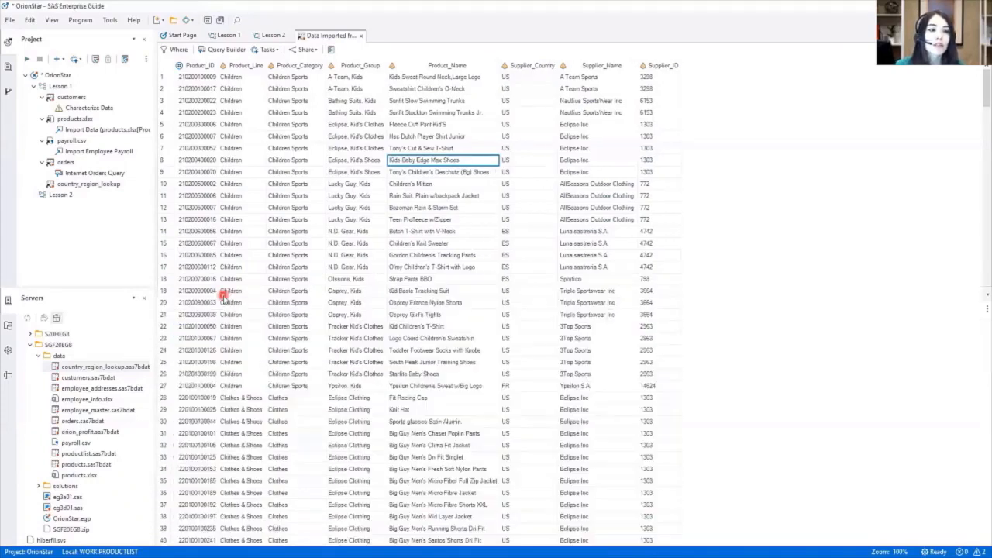
left_click(360, 35)
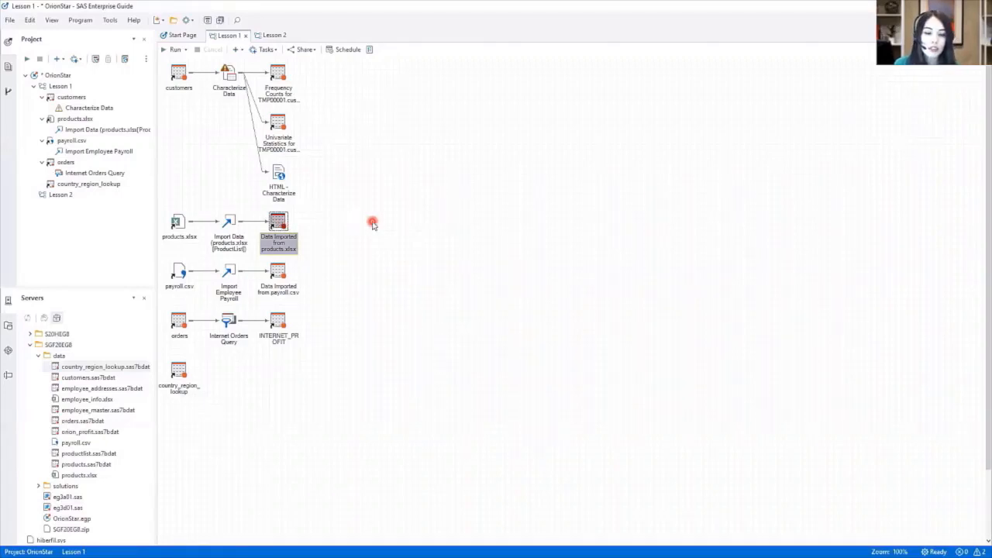
left_click(173, 370)
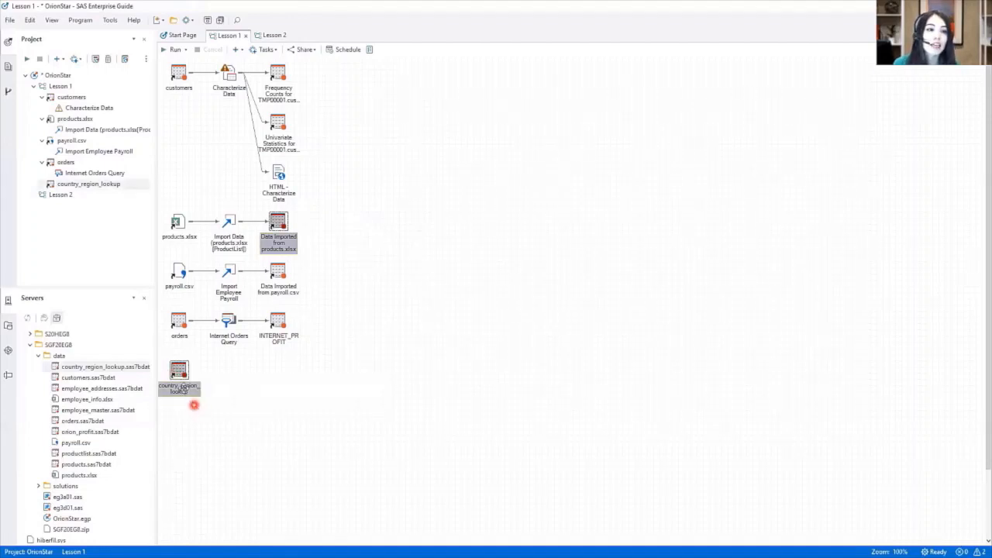
mouse_move(177, 370)
right_click(177, 370)
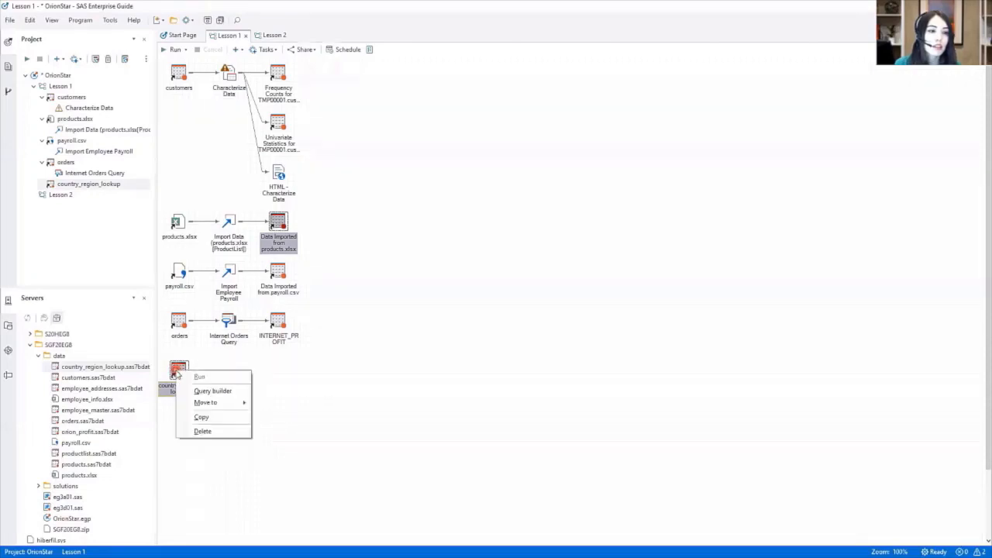
left_click(231, 393)
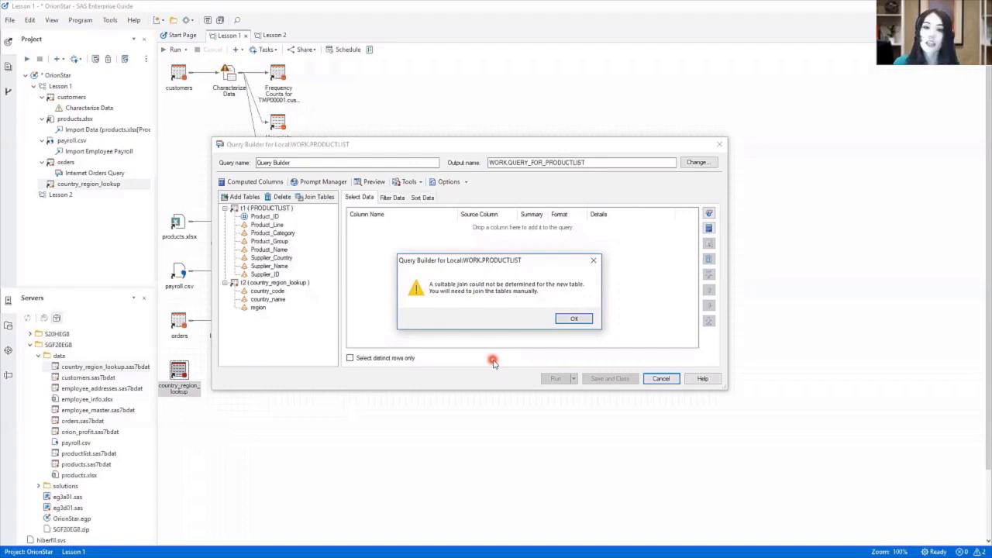
left_click(575, 319)
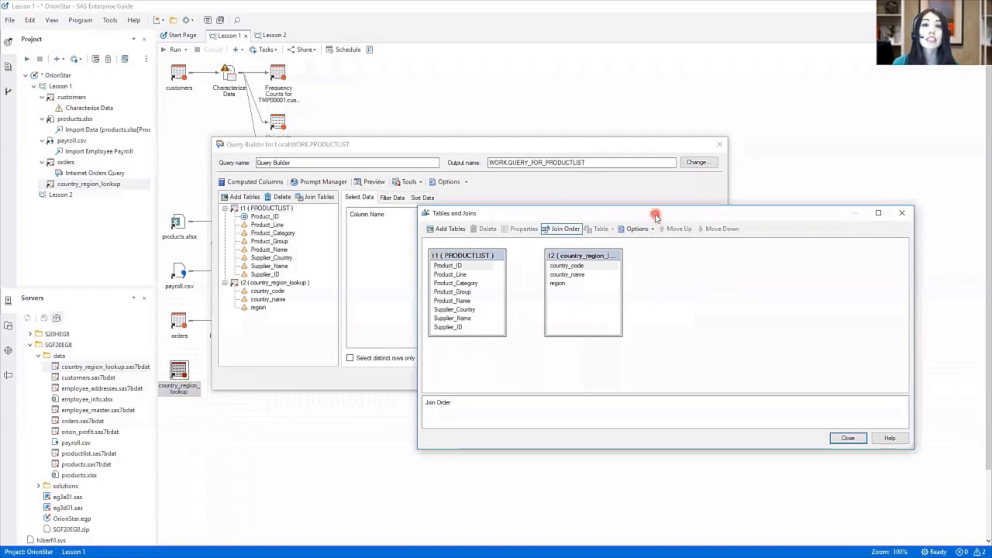
Step: Join PRODUCTLIST to country_region_lookup with an inner join where Supplier_Country equals country_code
left_click(674, 297)
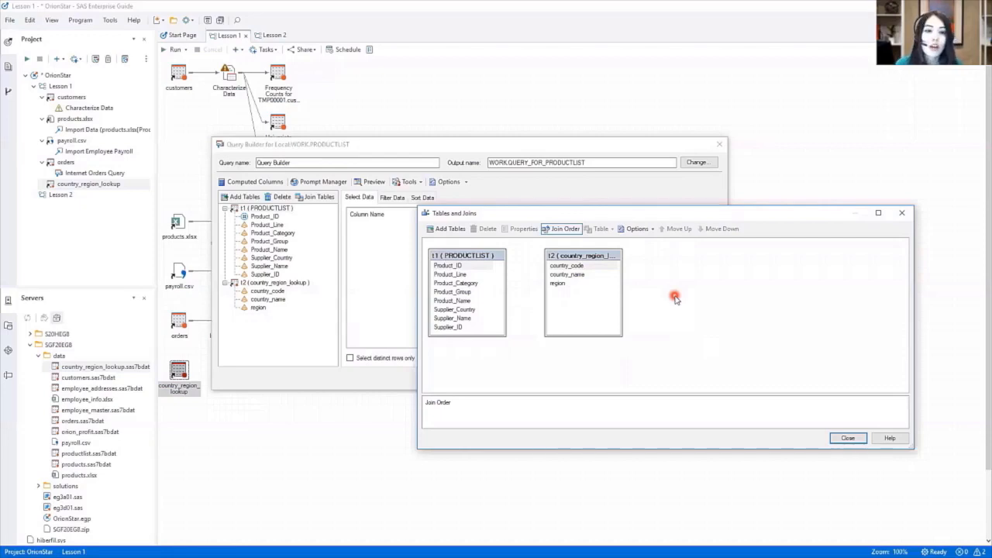
left_click(471, 310)
left_click_drag(470, 310, 594, 265)
left_click(673, 295)
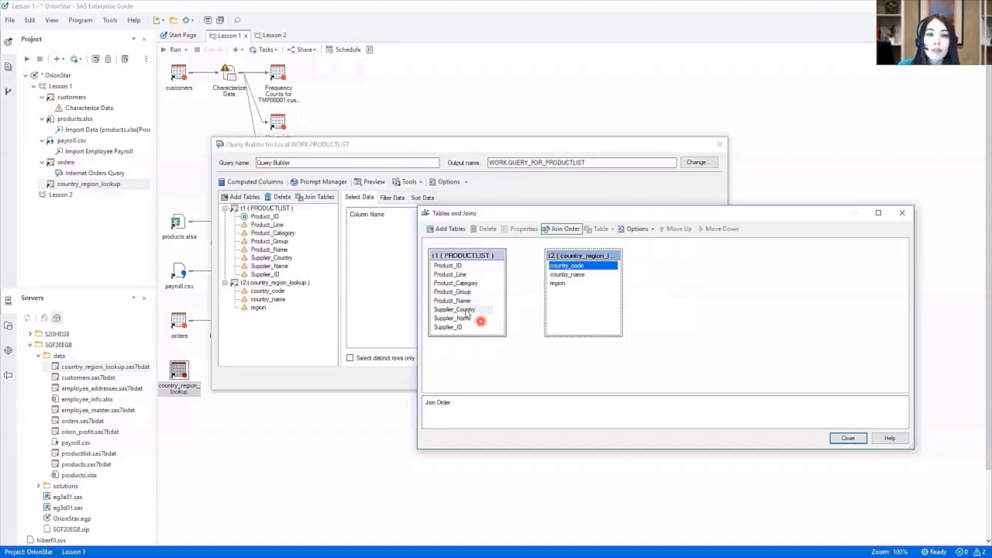
left_click(465, 309)
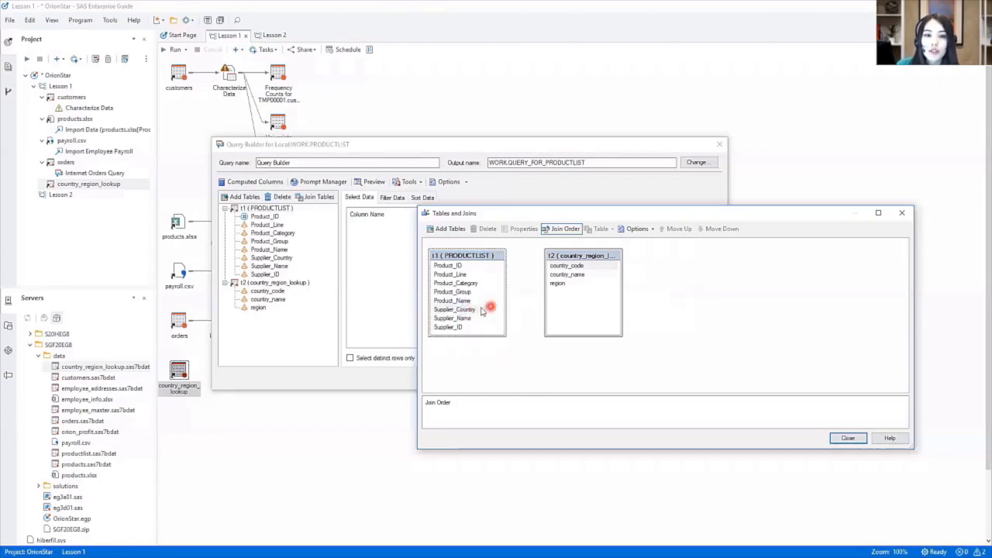
left_click(476, 310)
left_click_drag(478, 310, 593, 273)
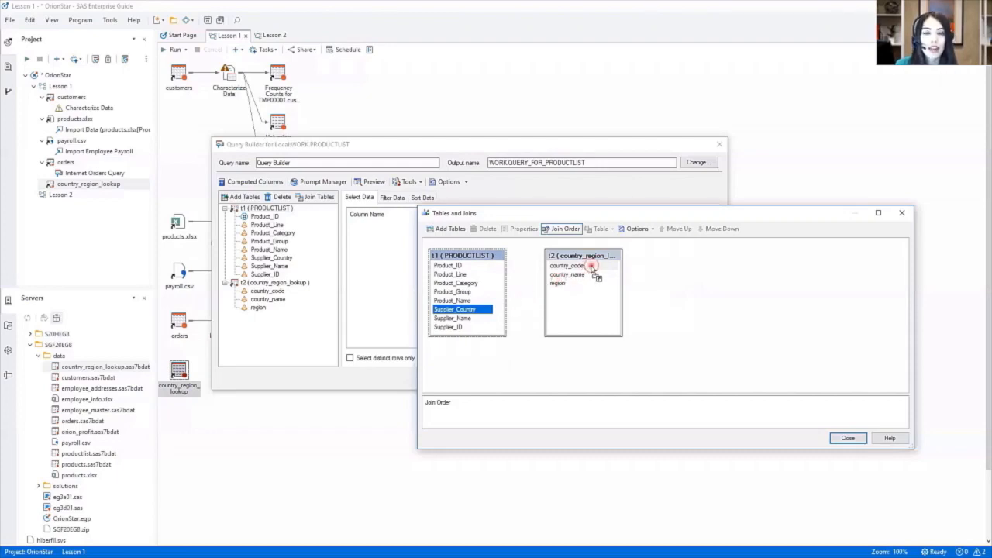
left_click_drag(591, 267, 592, 267)
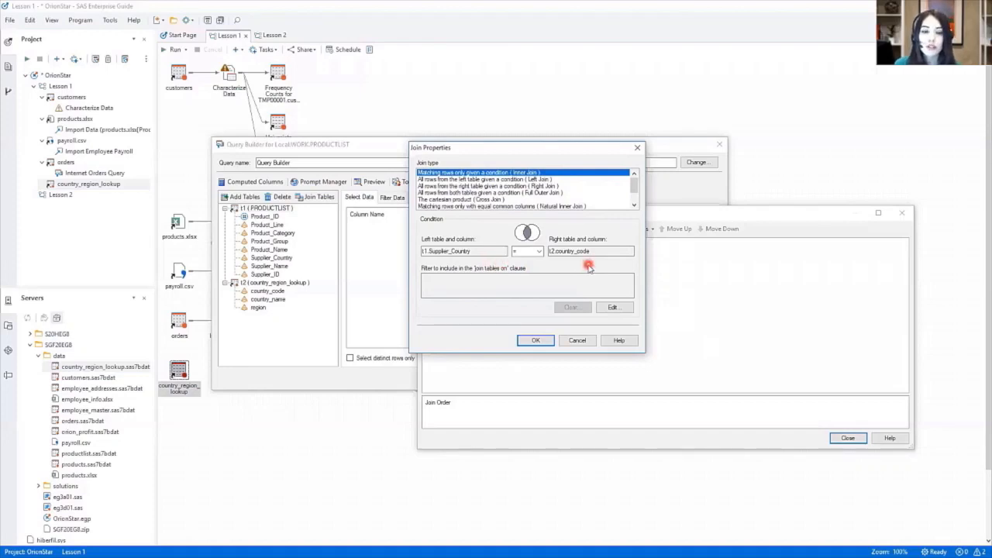
left_click(538, 341)
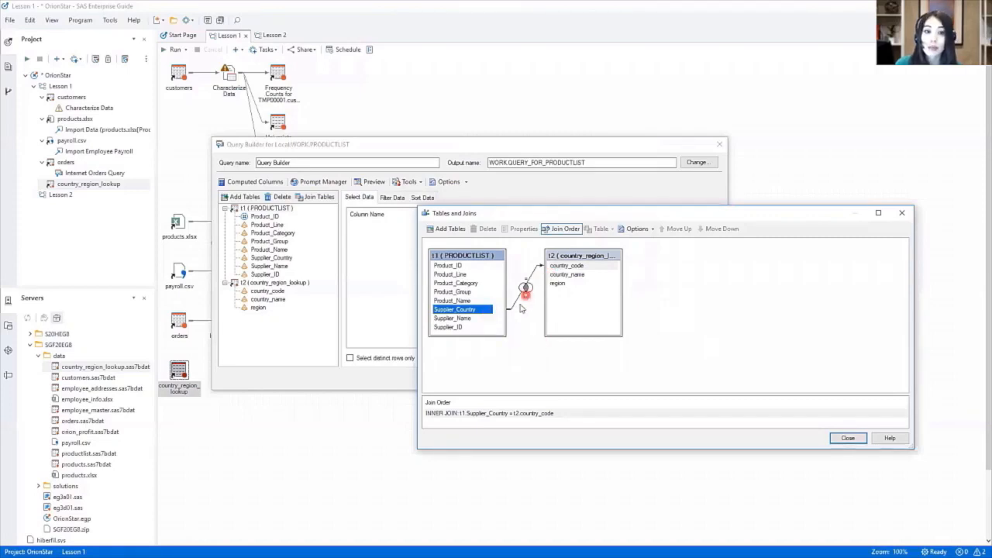
left_click(845, 439)
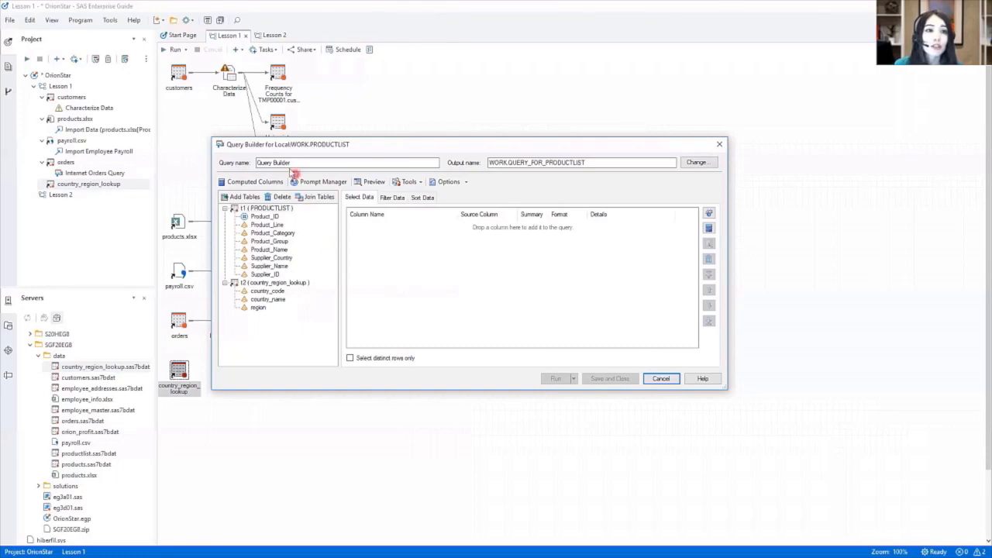
Step: Name the query Products Info Query
left_click_drag(291, 162, 241, 165)
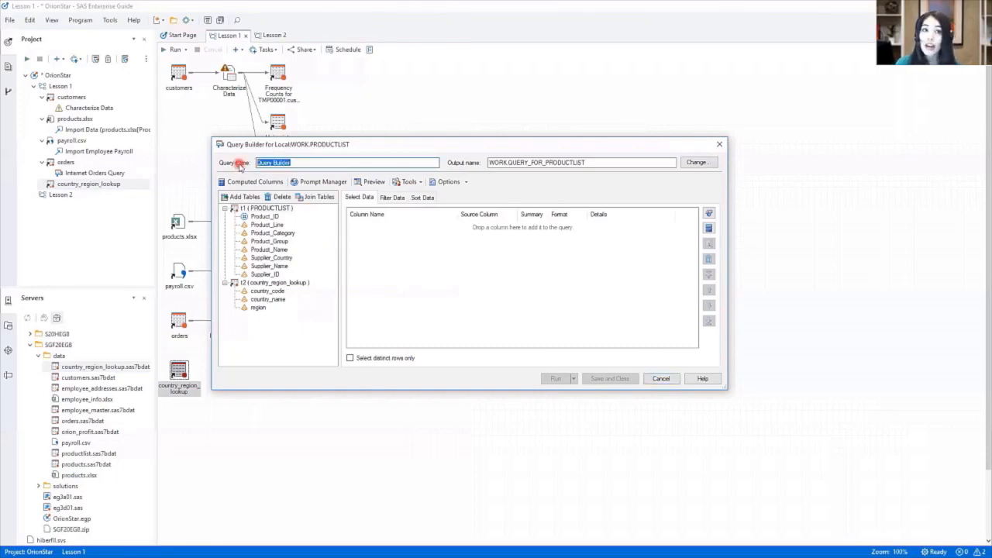
type("P")
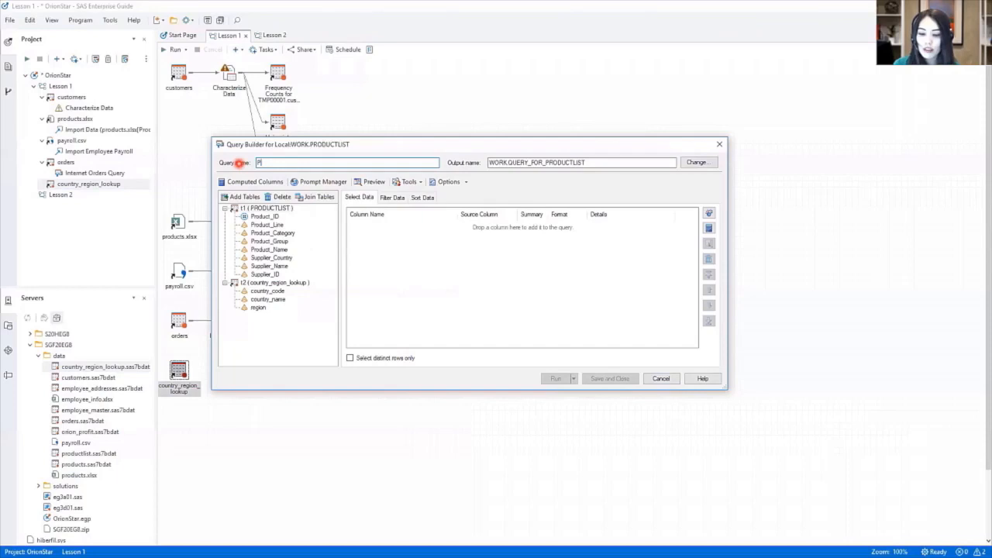
type("roduc")
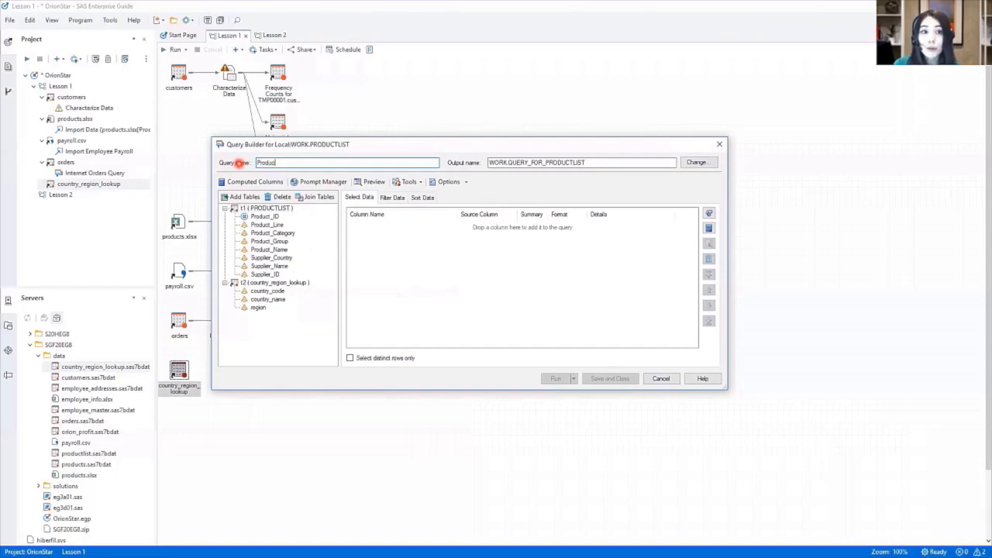
type("ts Info Q")
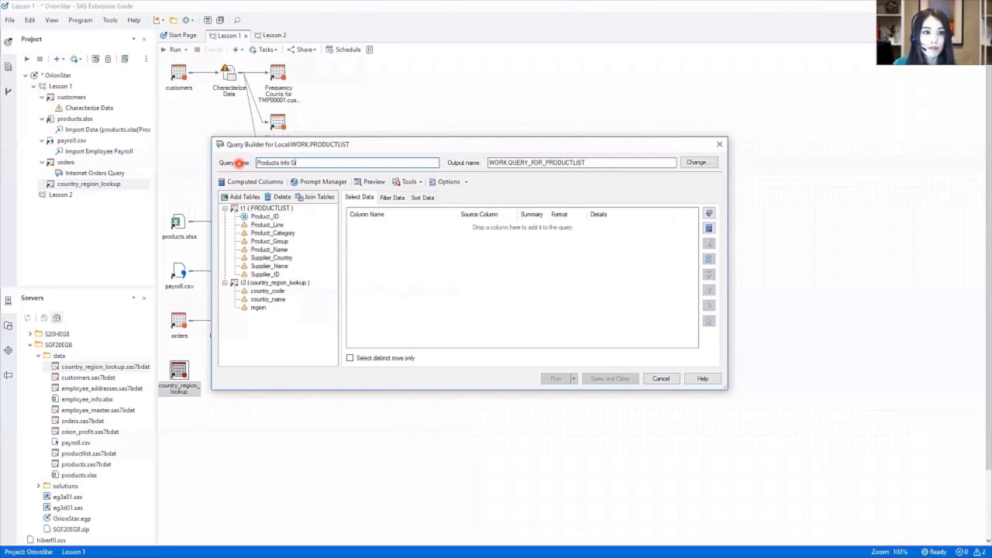
type("uery")
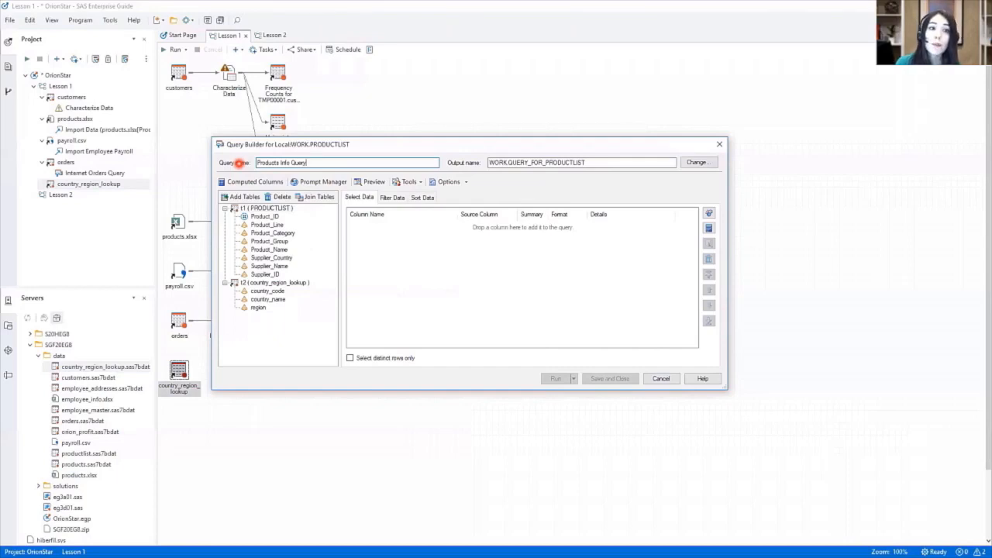
Step: Set the query's output table to products_info in the WORK library
left_click(705, 165)
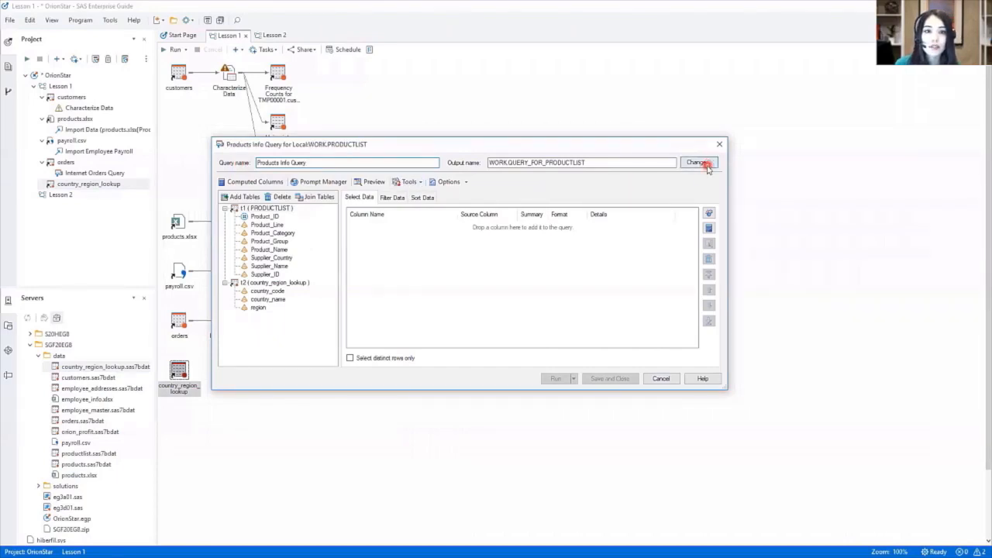
double_click(526, 366)
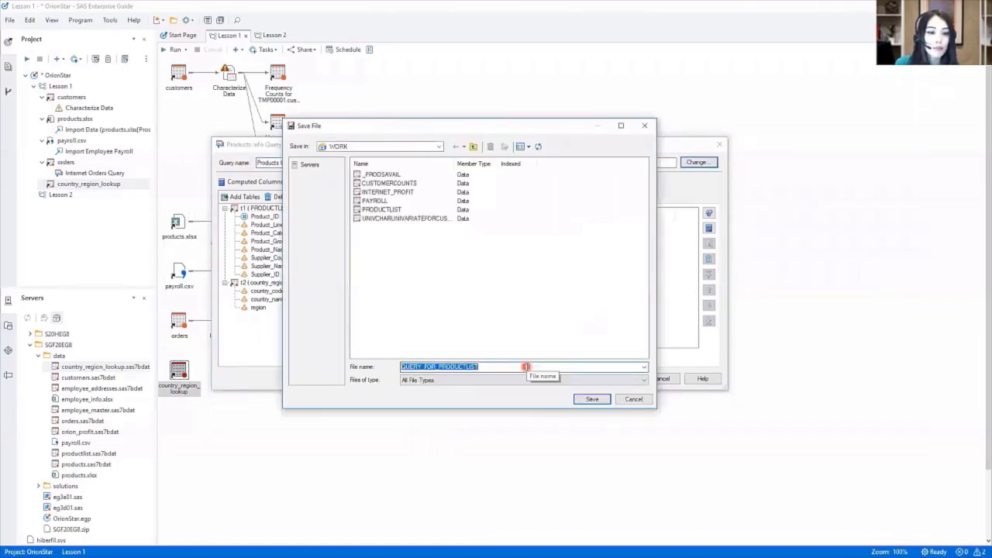
type("products_")
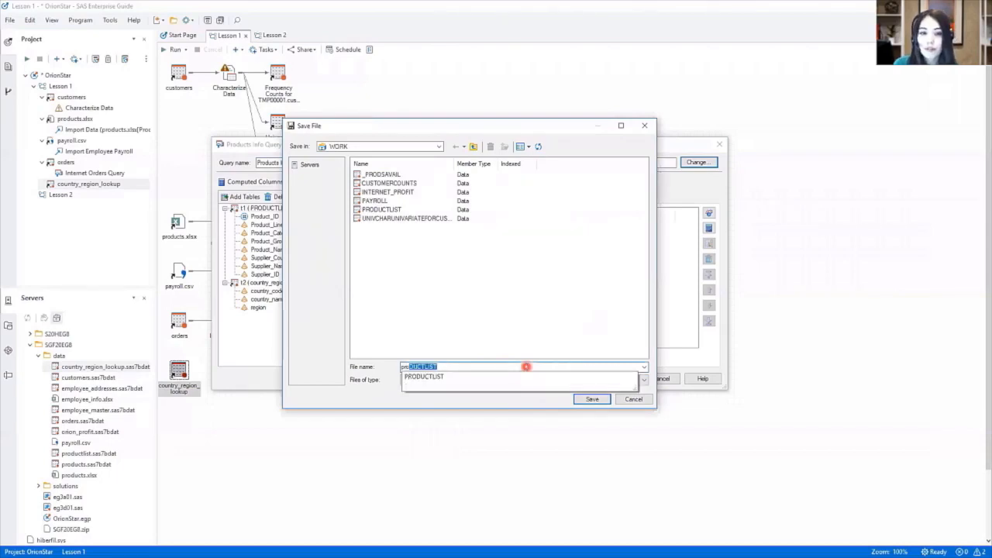
type("info")
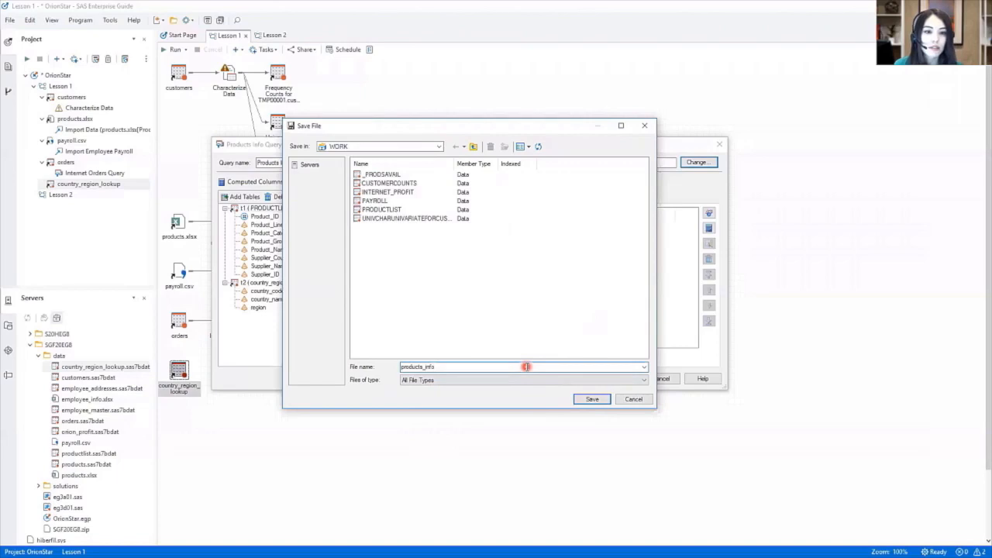
left_click(586, 399)
Step: Add all columns of the PRODUCTLIST table to the query's selected data
left_click(338, 323)
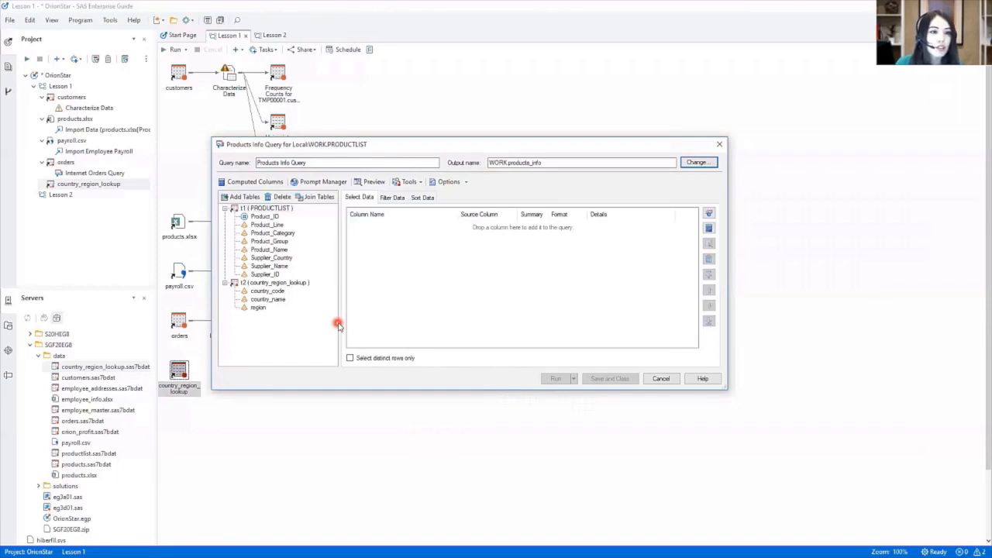
left_click(272, 208)
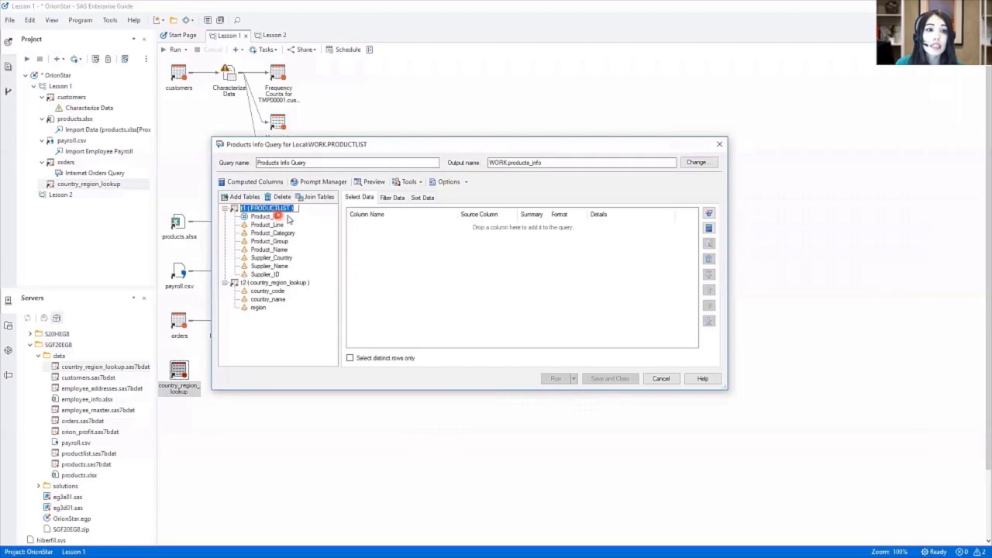
left_click_drag(275, 209, 420, 252)
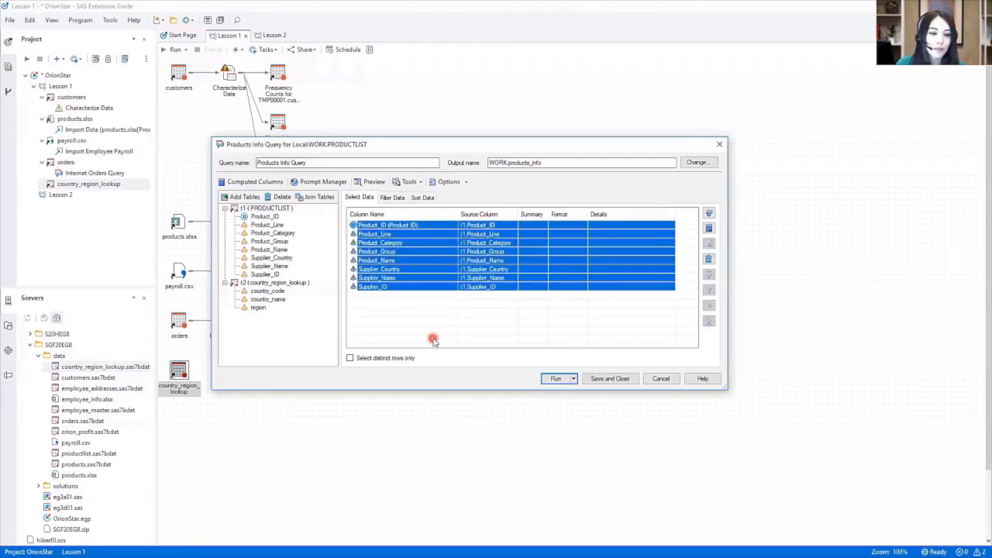
left_click(380, 327)
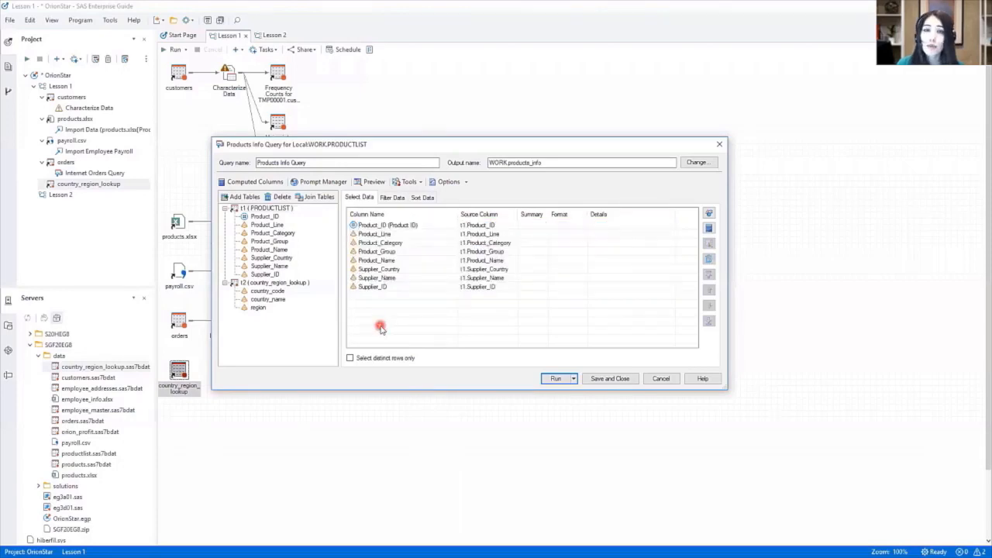
Step: Add country_name and region from country_region_lookup to the query's selected data and remove the Supplier_Country column
double_click(283, 301)
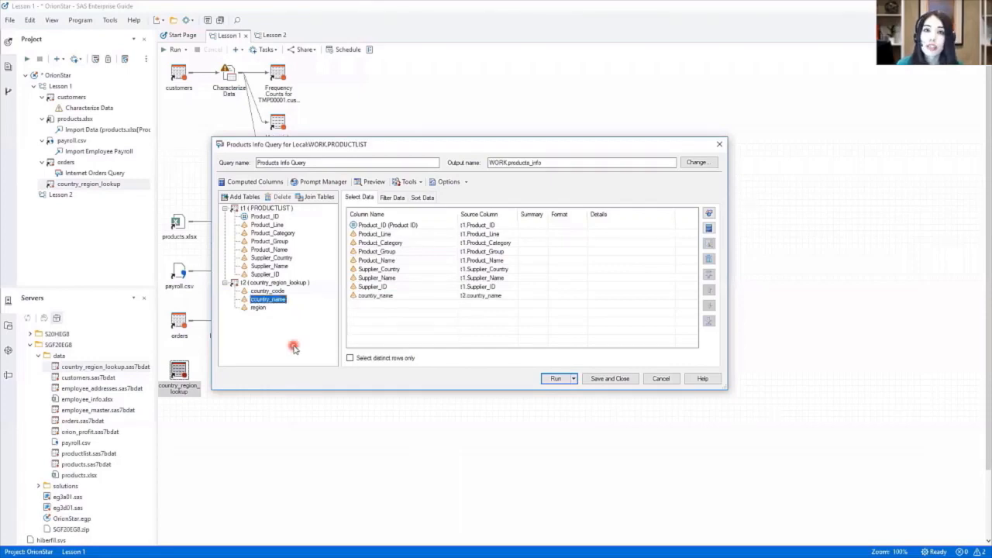
left_click(258, 308)
double_click(259, 308)
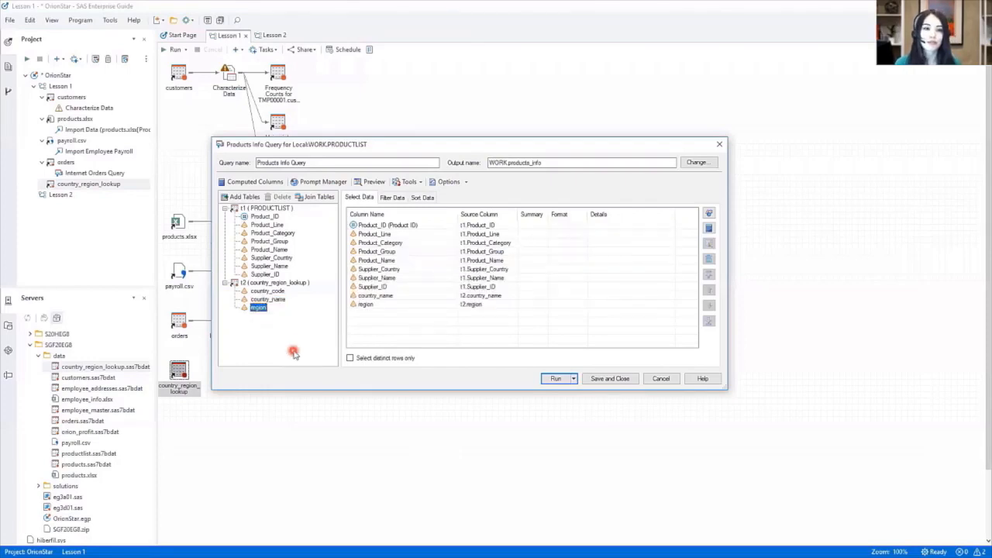
left_click(387, 270)
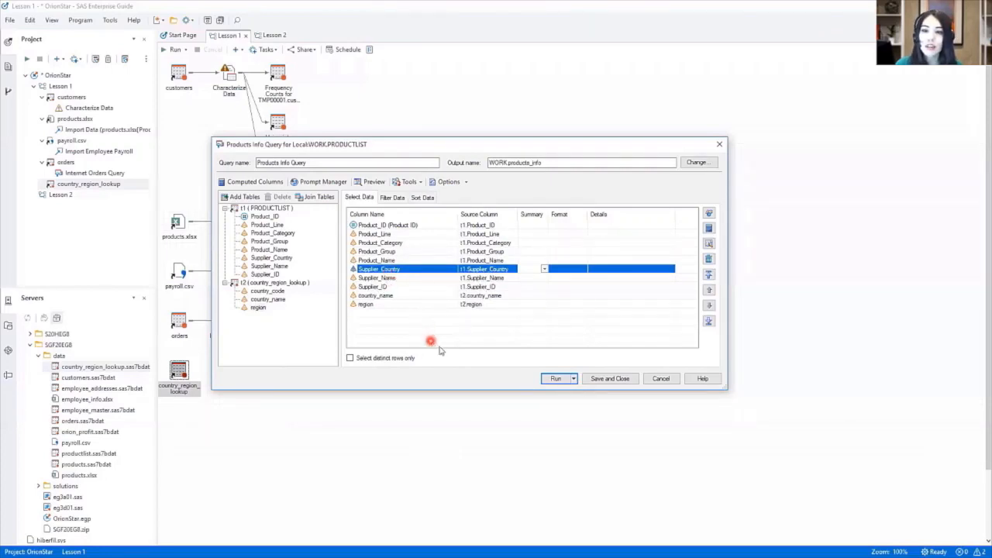
left_click(709, 260)
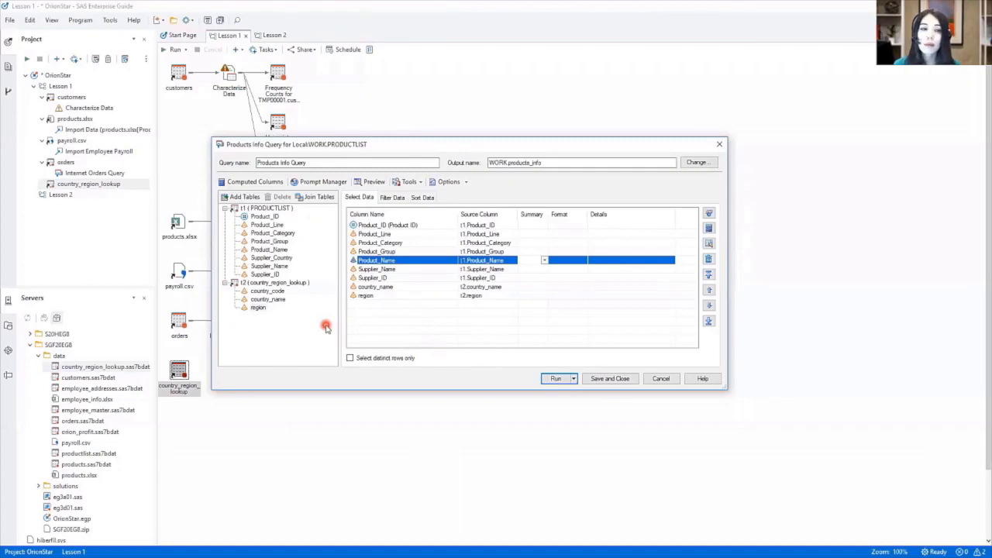
Step: Run the Products Info Query and close its results to return to the Lesson 1 process flow
left_click(546, 379)
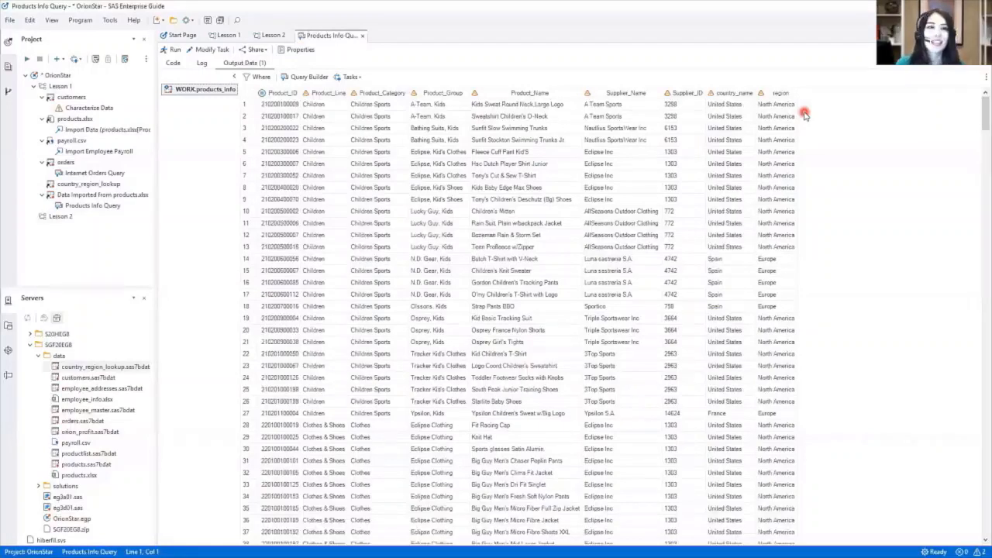
left_click(362, 37)
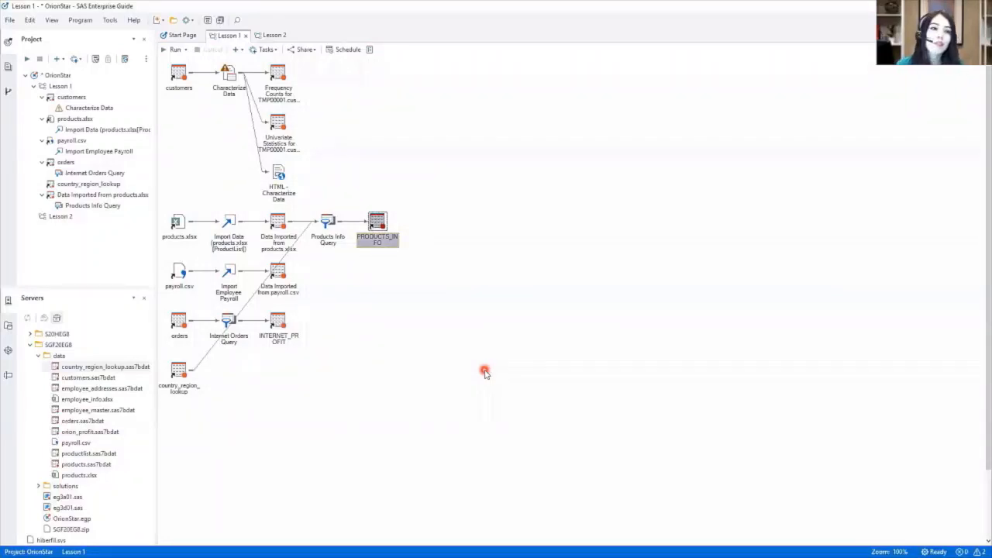
Step: Examine how the imported products data and country_region_lookup feed the Products Info Query and its PRODUCTS_INFO output in the process flow
left_click(278, 225)
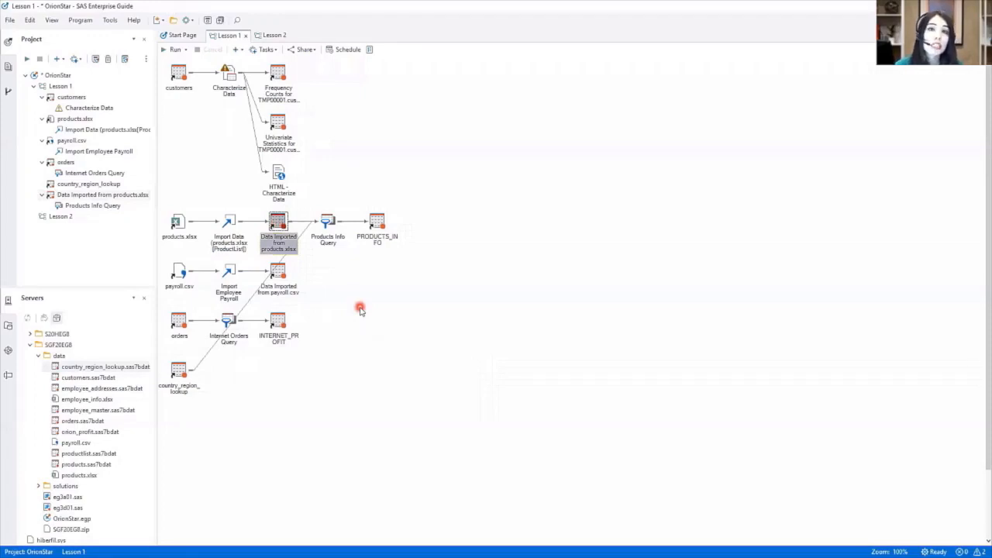
left_click(176, 374)
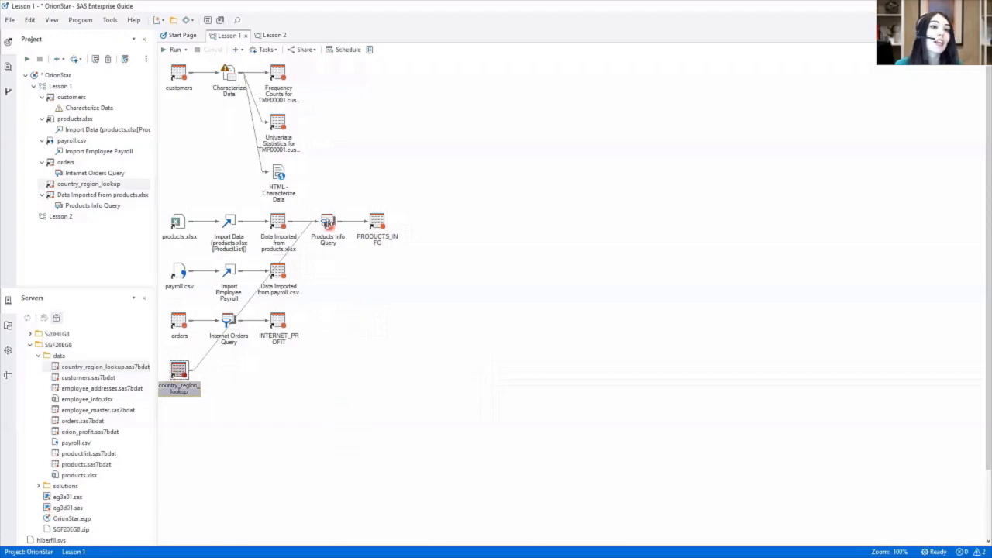
left_click(327, 223)
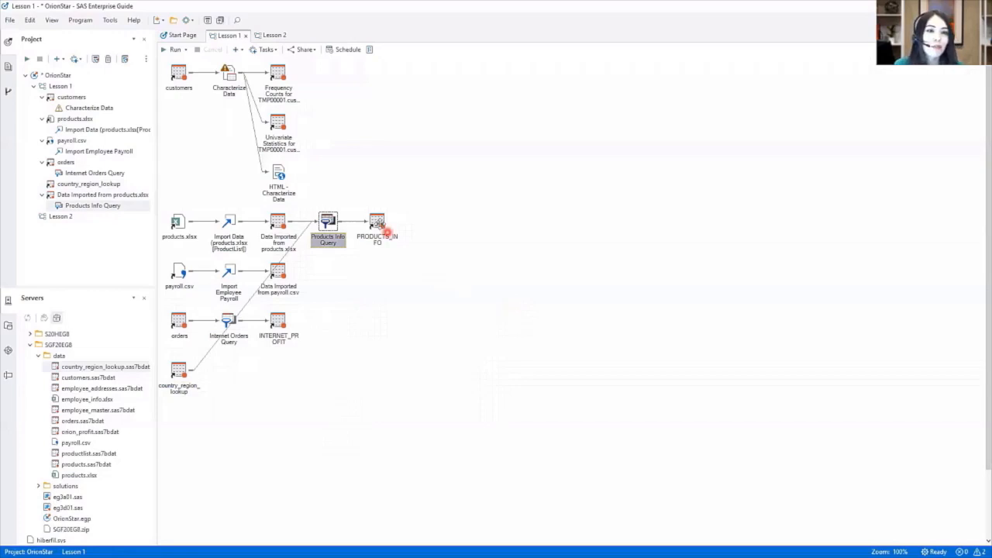
left_click(380, 227)
left_click(546, 252)
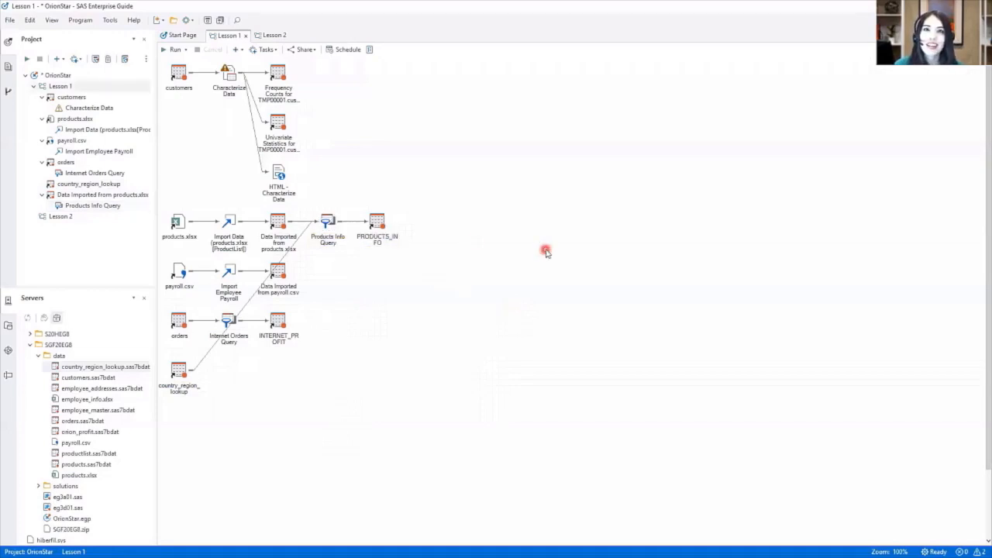
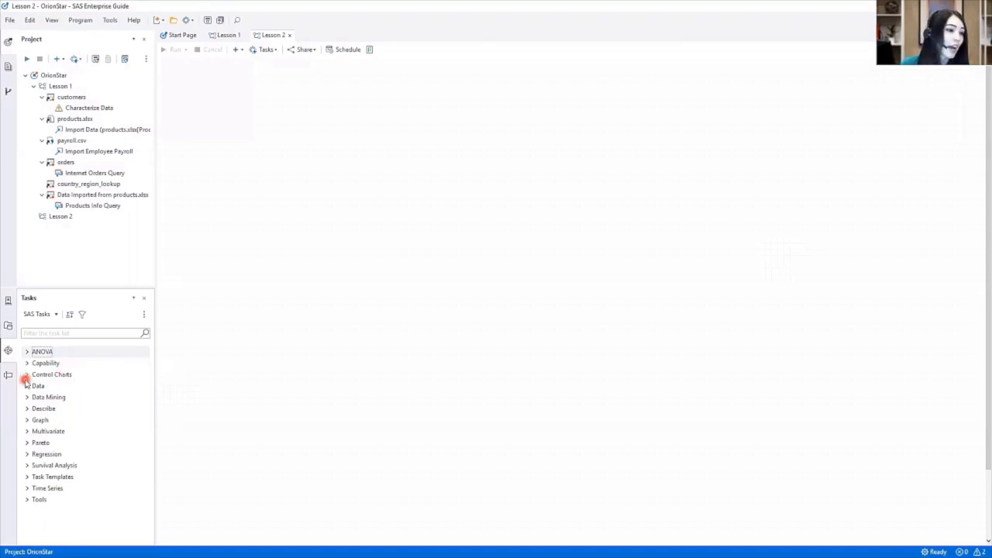
Step: Review the tasks available in the Data category of the SAS Tasks list, and collapse the category again
left_click(27, 386)
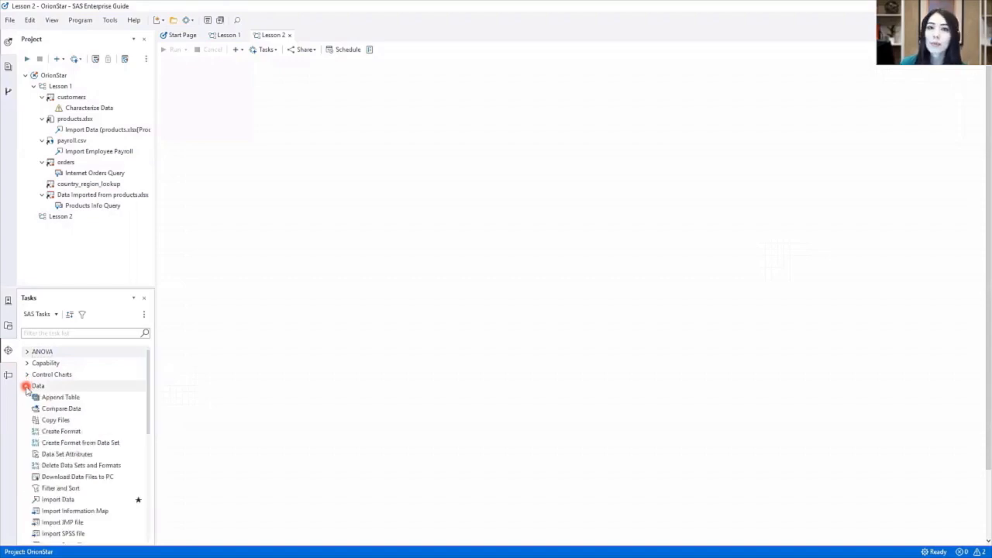
left_click(147, 386)
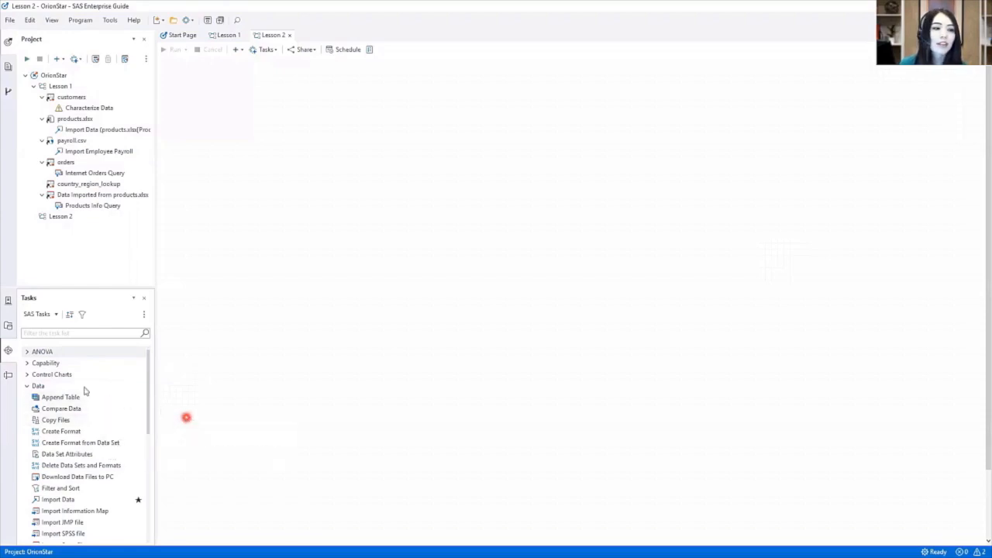
left_click(26, 385)
left_click(223, 419)
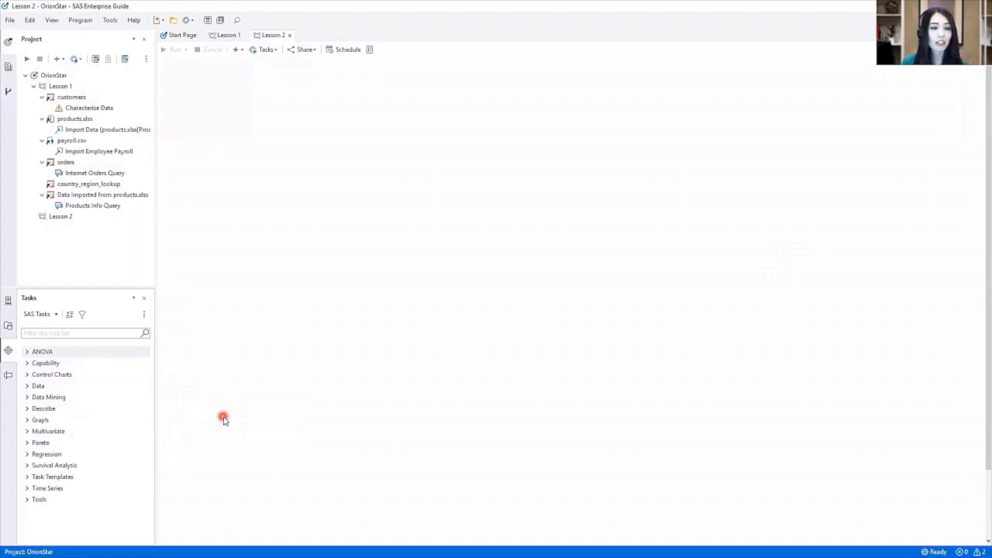
Step: Arrange the SAS Tasks list by name instead of by category
left_click(69, 315)
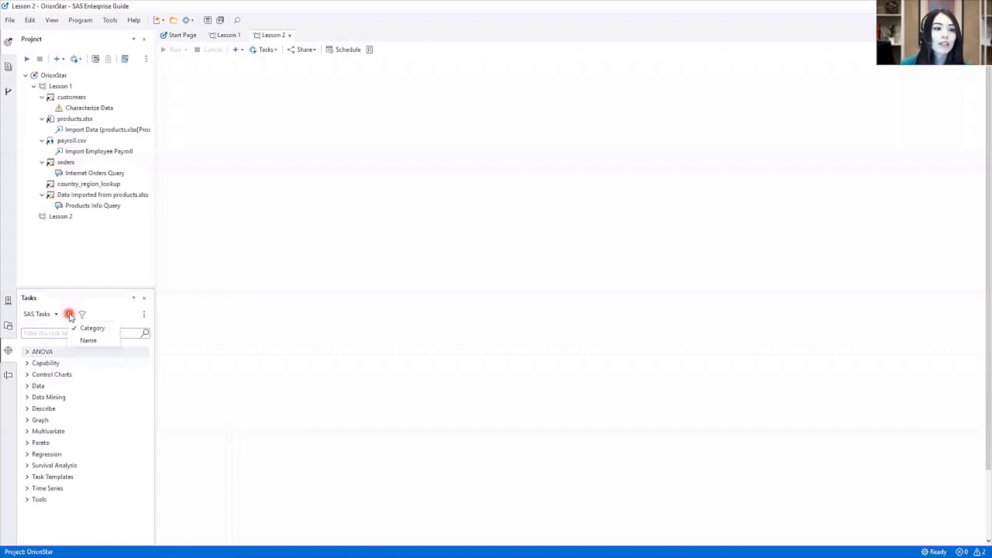
left_click(106, 342)
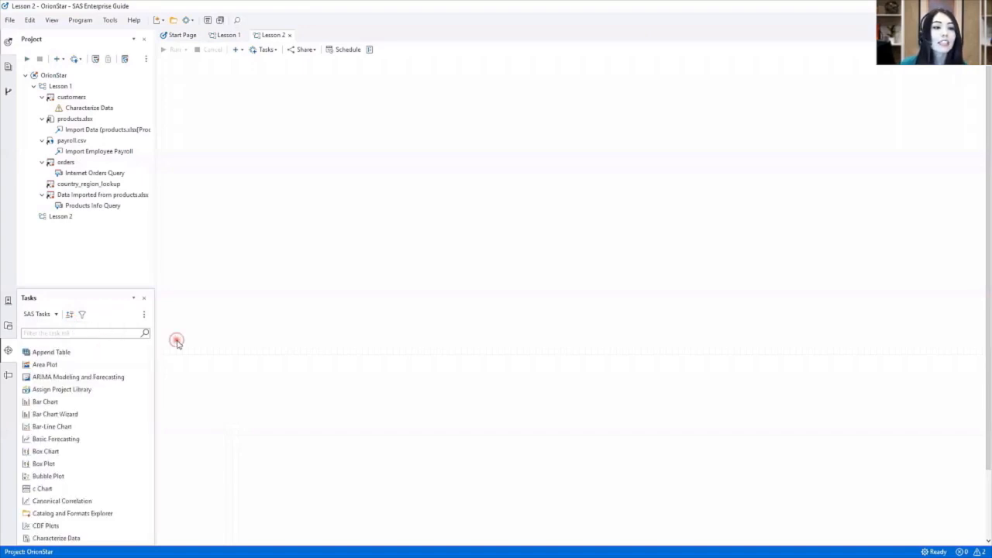
scroll(138, 376, "down", 2)
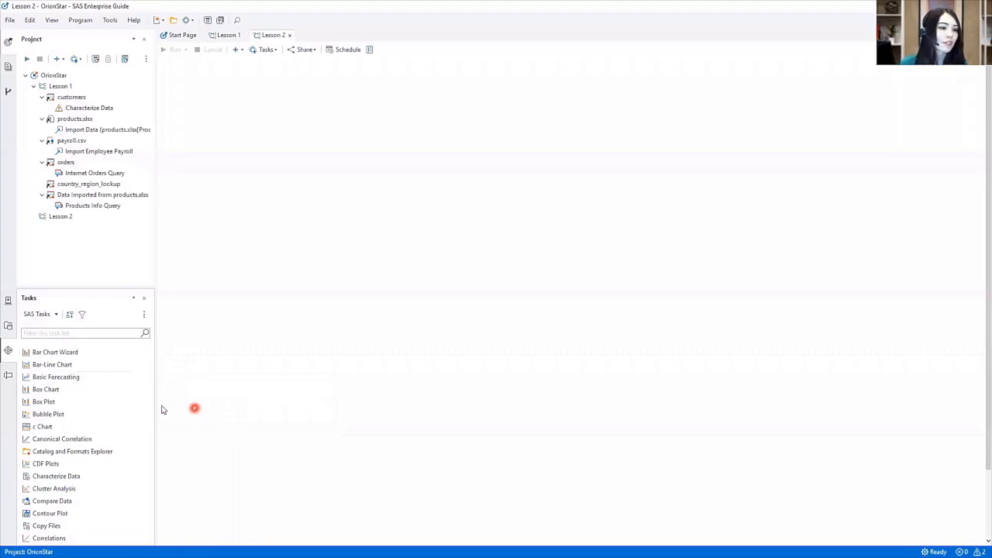
scroll(148, 398, "up", 2)
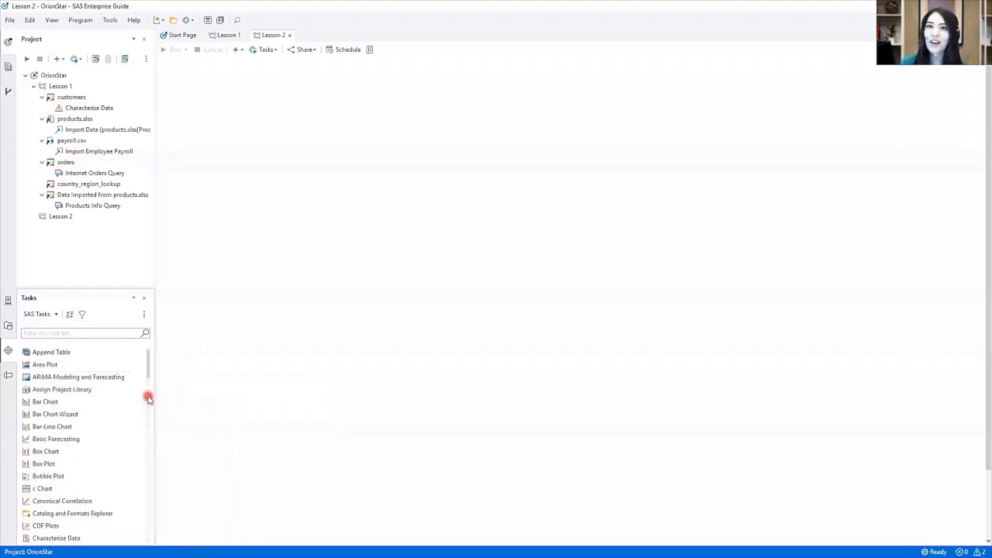
Step: Search the SAS Tasks list for "Bar chart" and clear the search
left_click(86, 334)
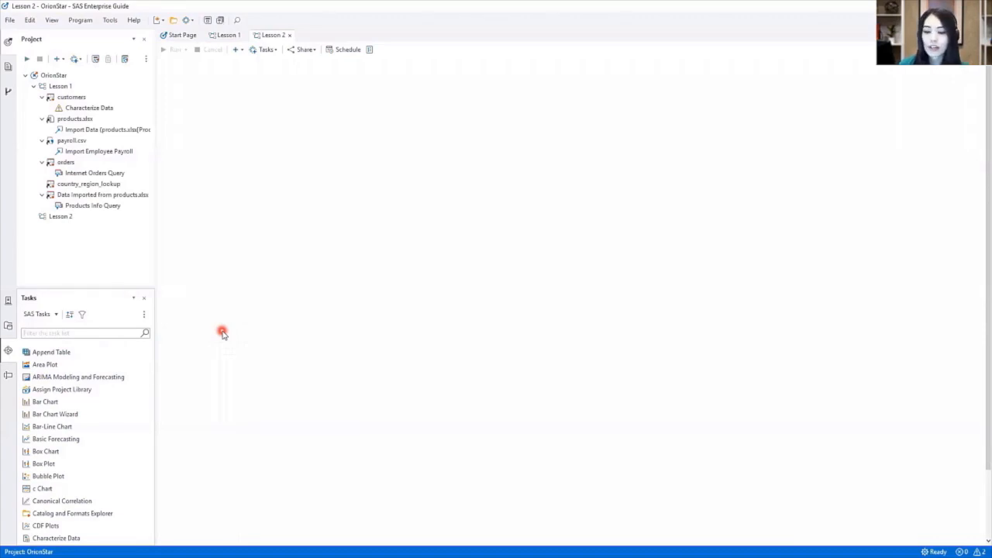
type("Bar chart")
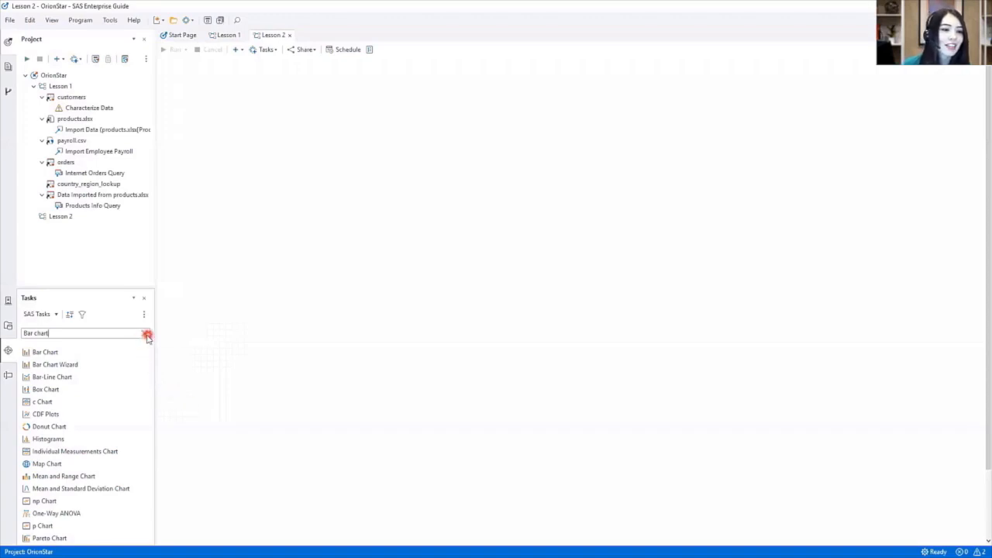
left_click(144, 334)
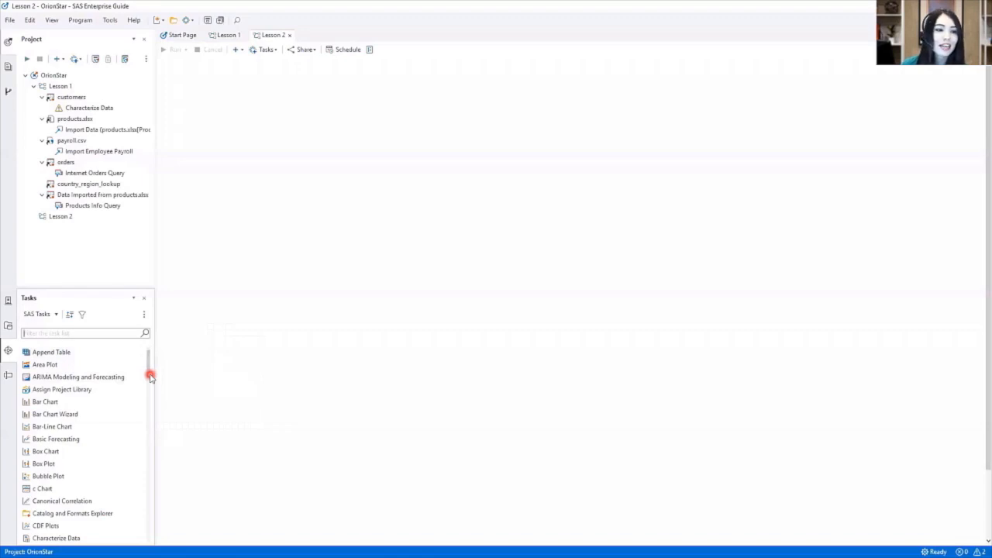
Step: Browse the alphabetical SAS Tasks list to review the available tasks, including Characterize Data
left_click_drag(151, 377, 148, 396)
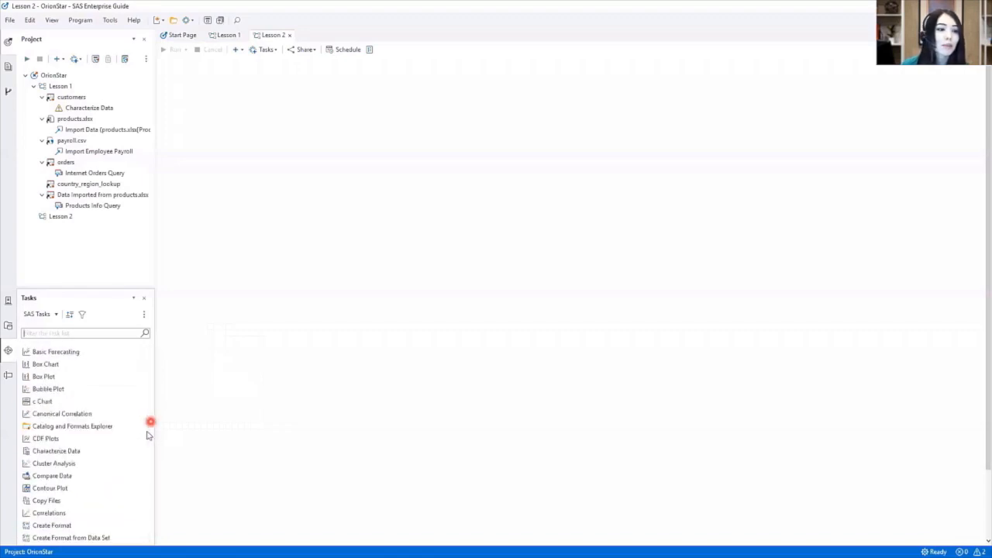
mouse_move(70, 454)
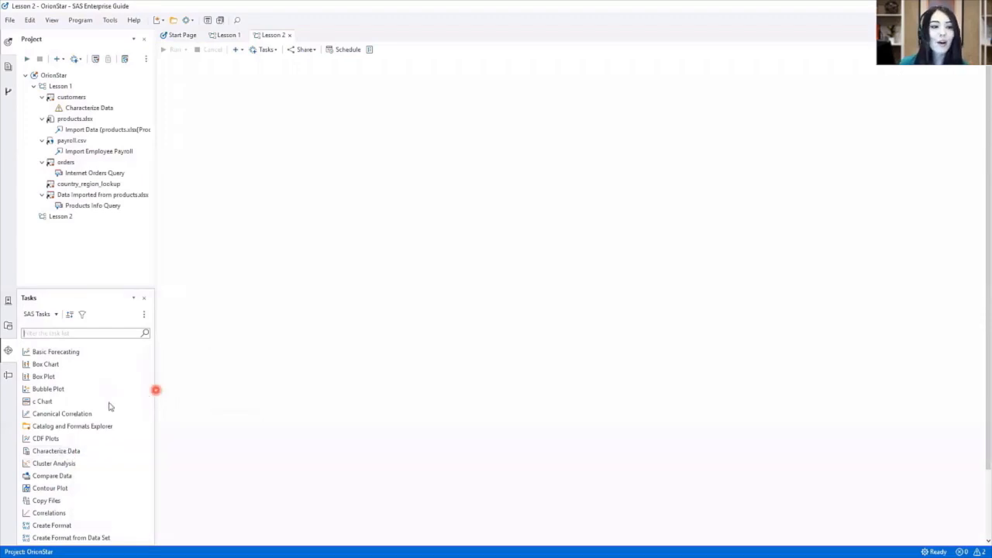
scroll(108, 403, "up", 3)
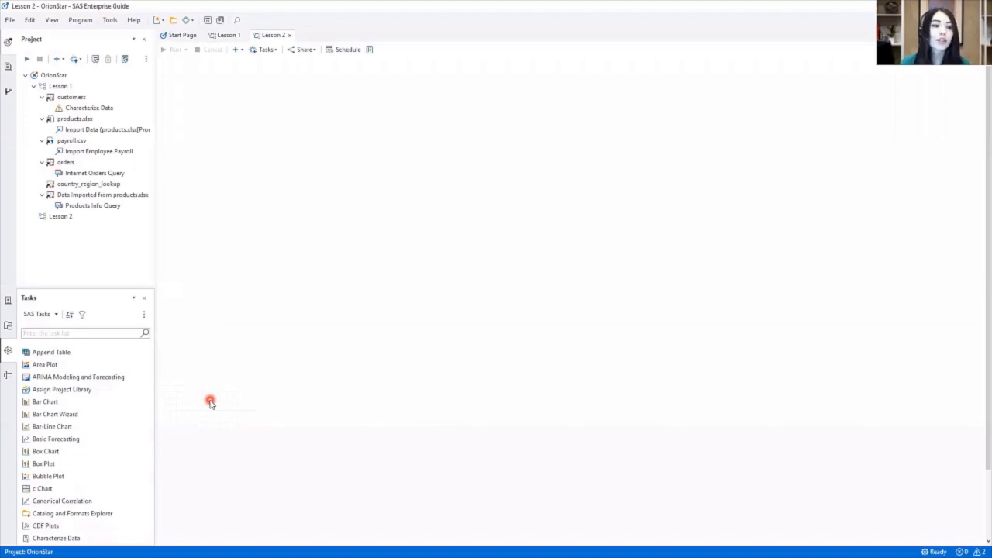
scroll(147, 427, "down", 5)
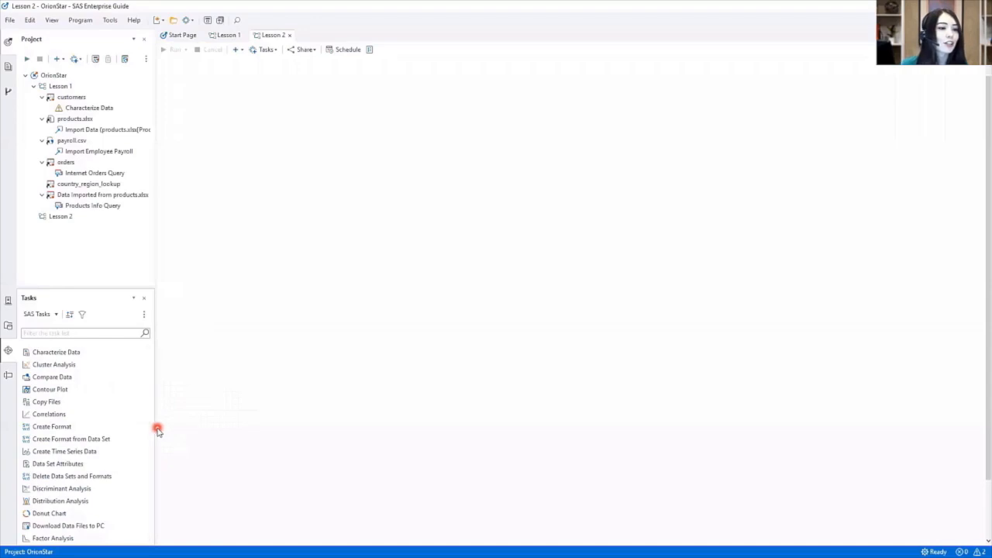
Step: Mark the Donut Chart task as a favorite and show only the favorite tasks
scroll(124, 436, "down", 3)
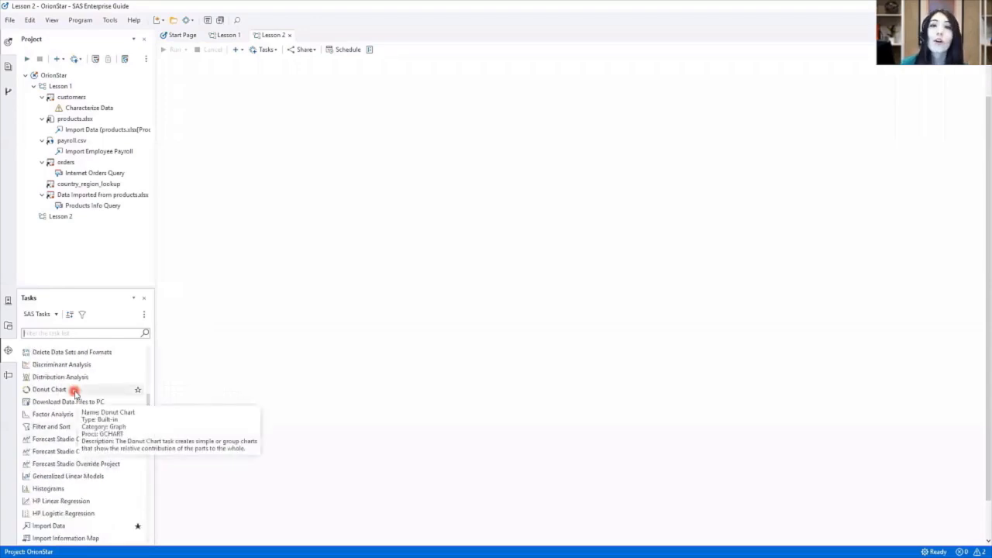
left_click(137, 389)
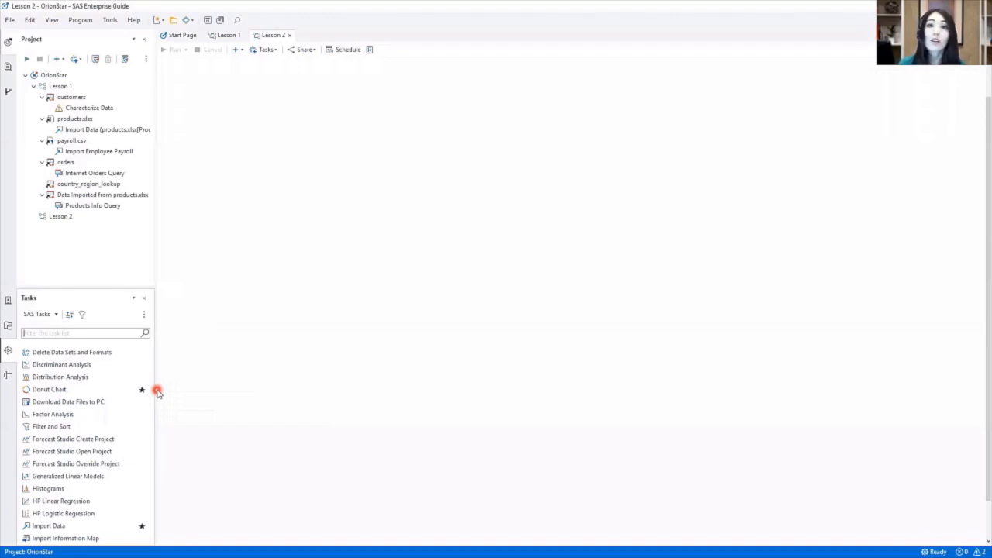
left_click(55, 314)
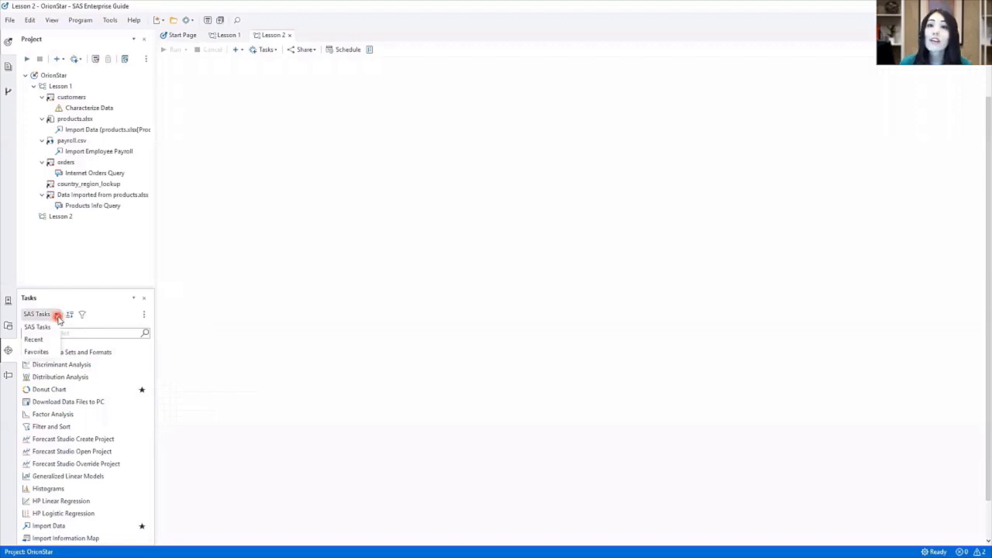
left_click(37, 352)
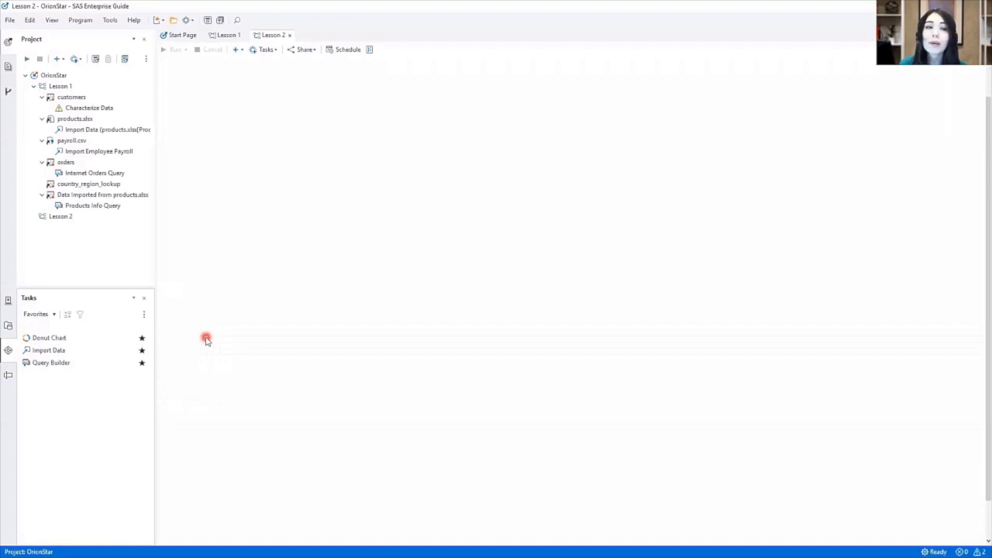
Step: Open the orders table and review the favorite and recent tasks offered for it
double_click(66, 164)
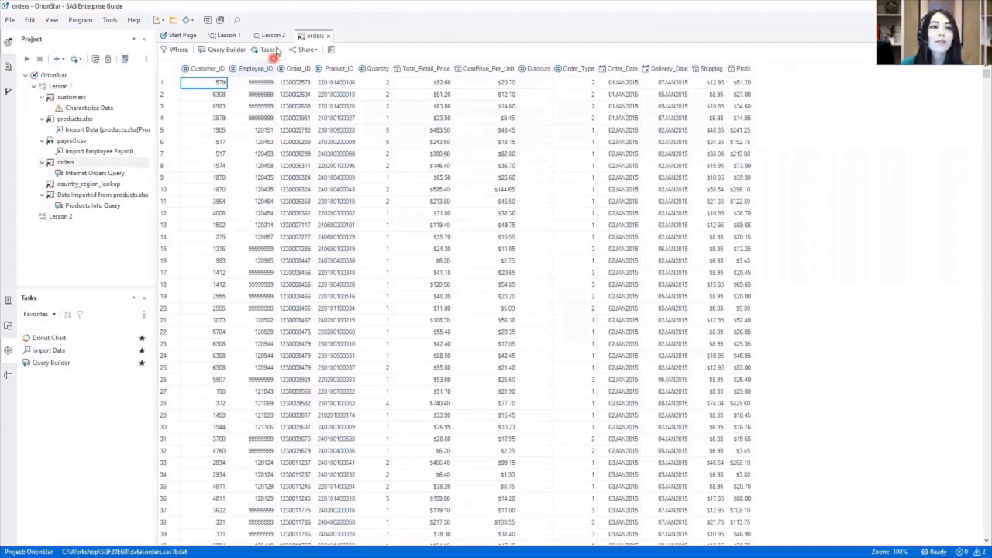
left_click(276, 50)
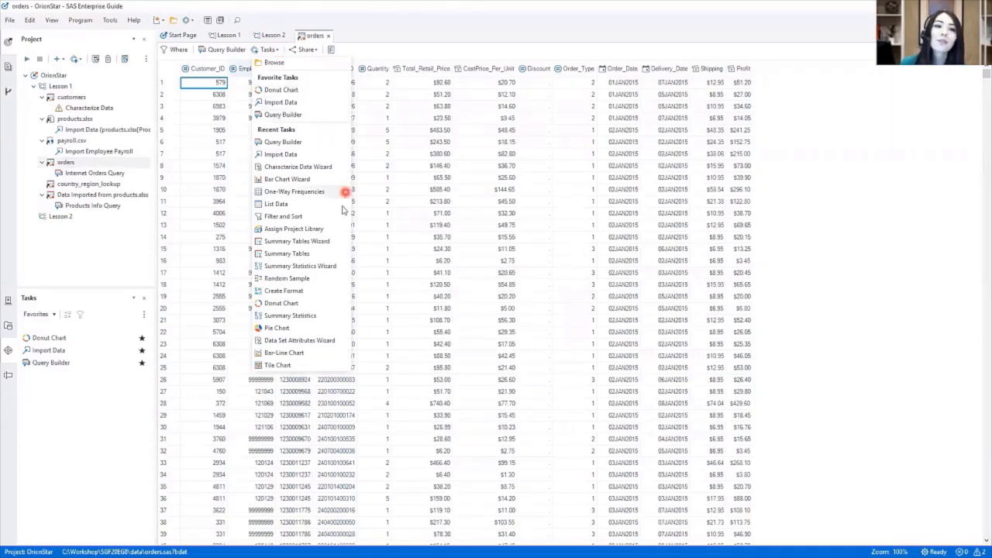
left_click(365, 58)
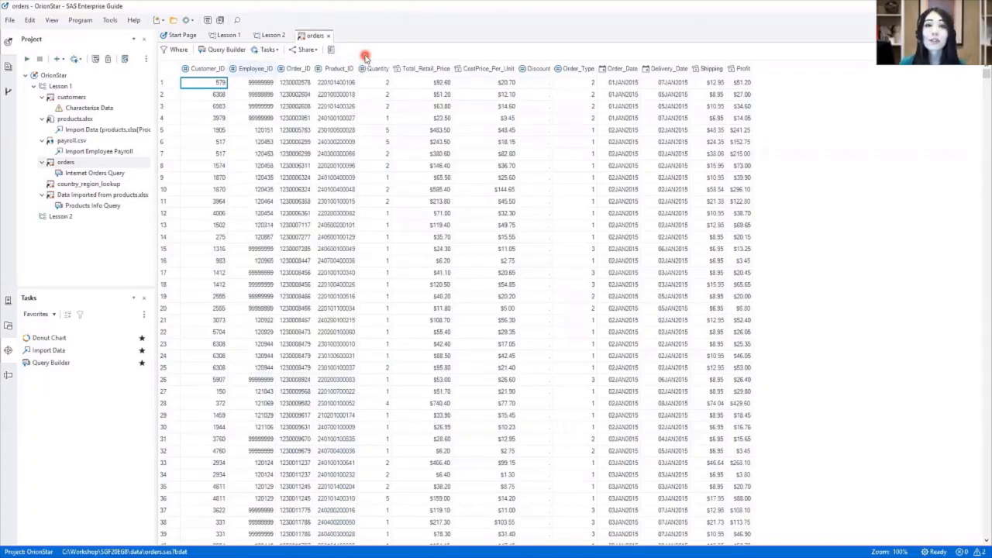
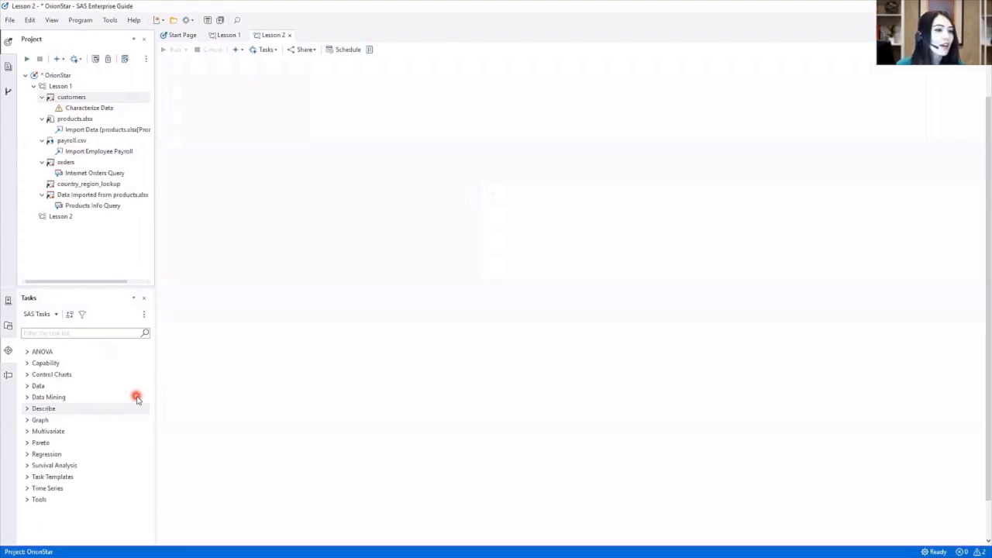
Step: Start a One-Way Frequencies task on the customers table with Customer_Age_Group as the analysis variable
left_click(27, 409)
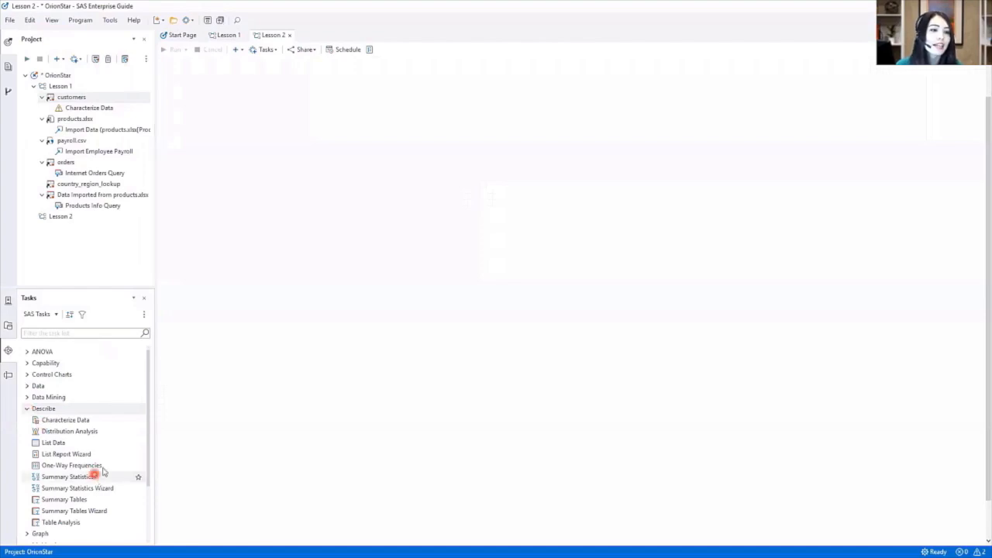
mouse_move(103, 469)
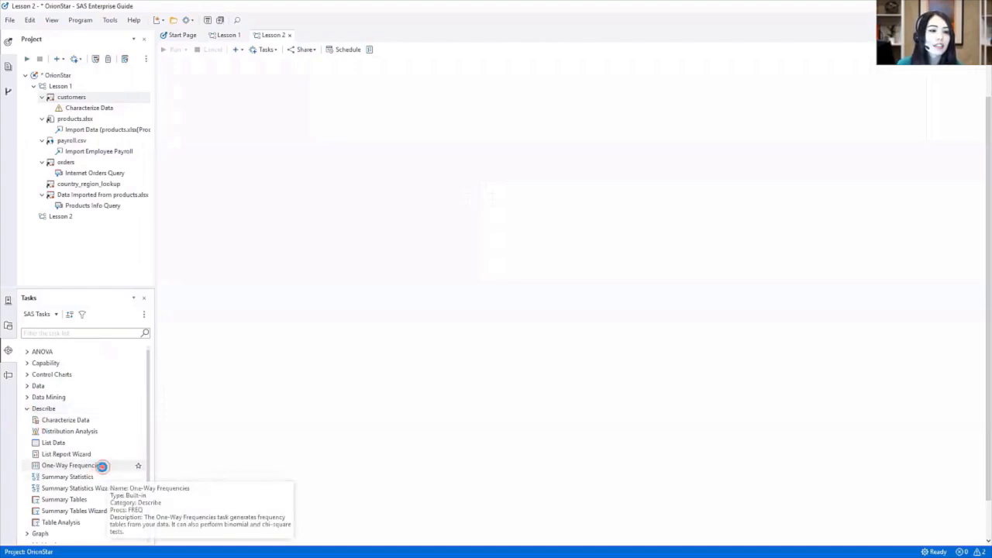
double_click(103, 469)
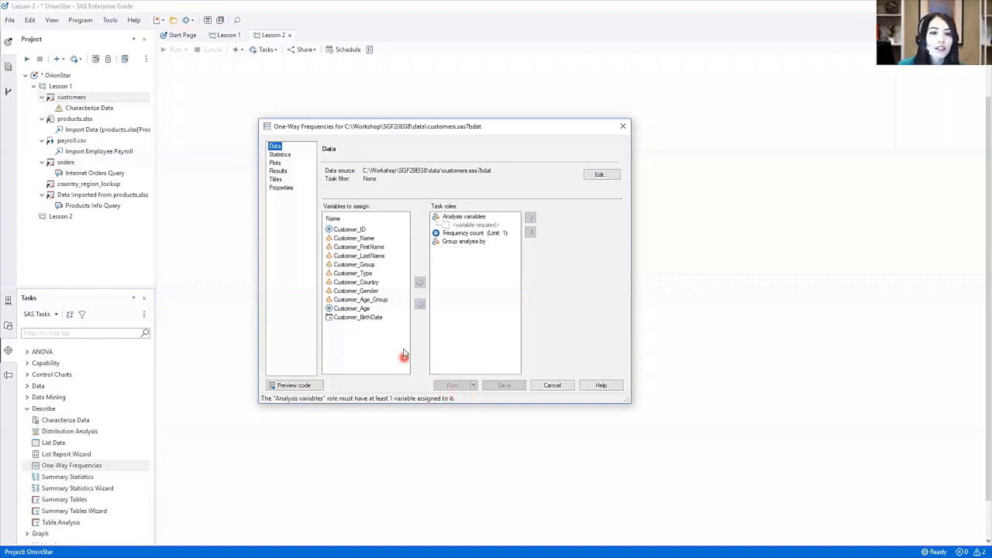
left_click(383, 300)
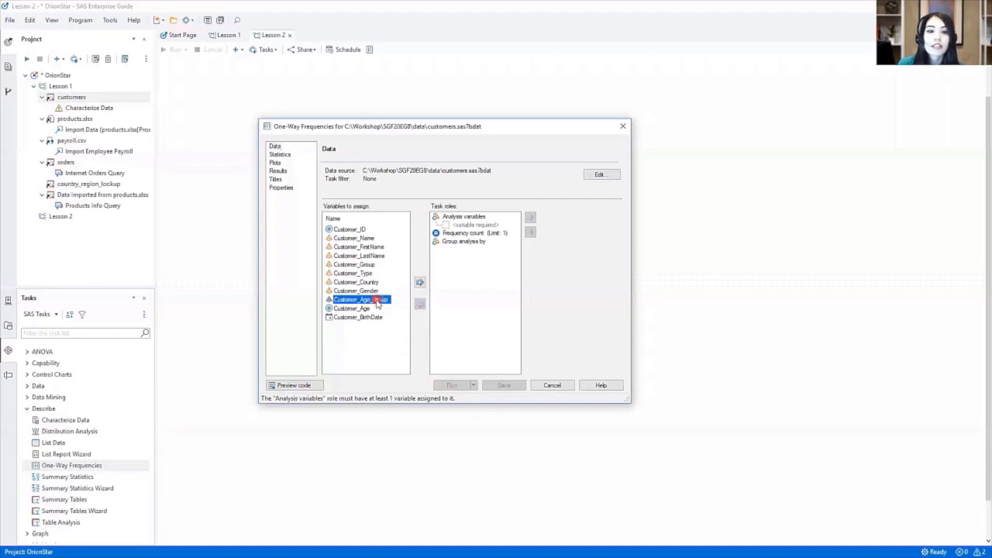
left_click_drag(377, 300, 468, 226)
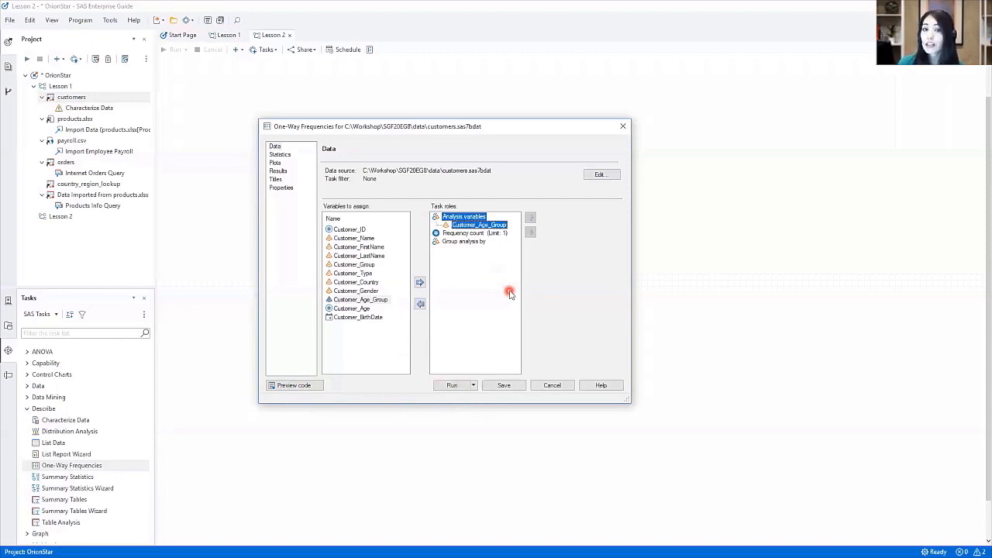
left_click(431, 387)
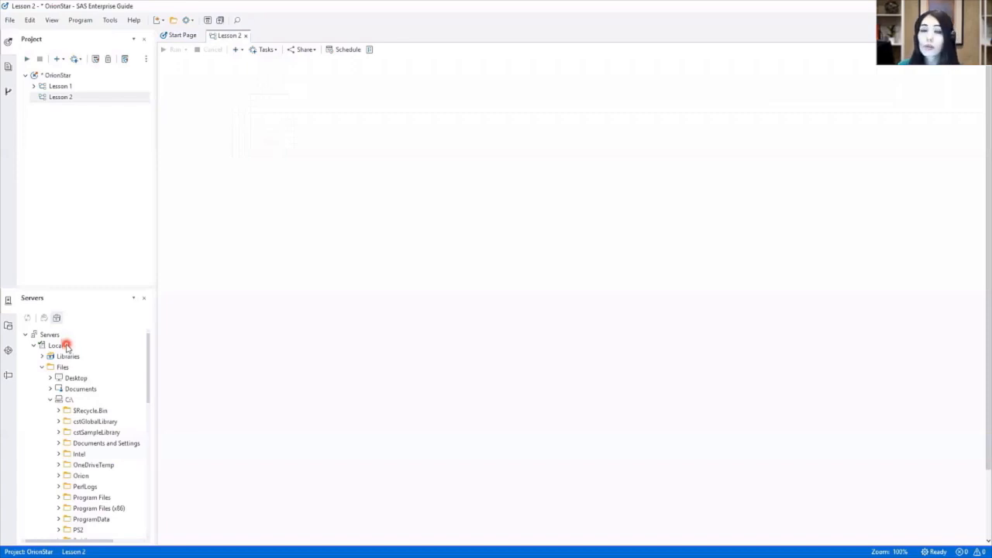
Step: Add products.sas7bdat from the SGF20EG8 data folder to the Lesson 2 process flow
left_click_drag(148, 401, 155, 501)
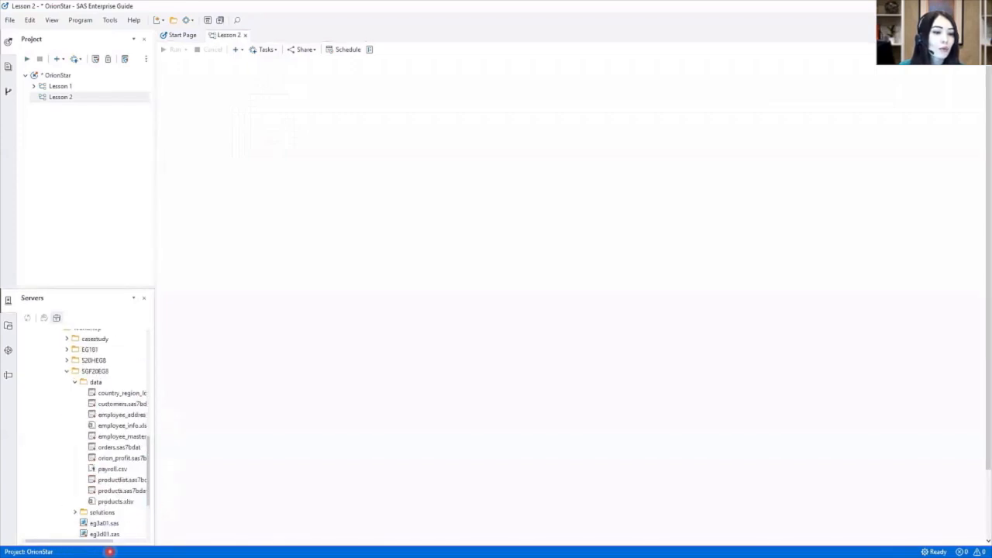
left_click_drag(108, 545, 141, 547)
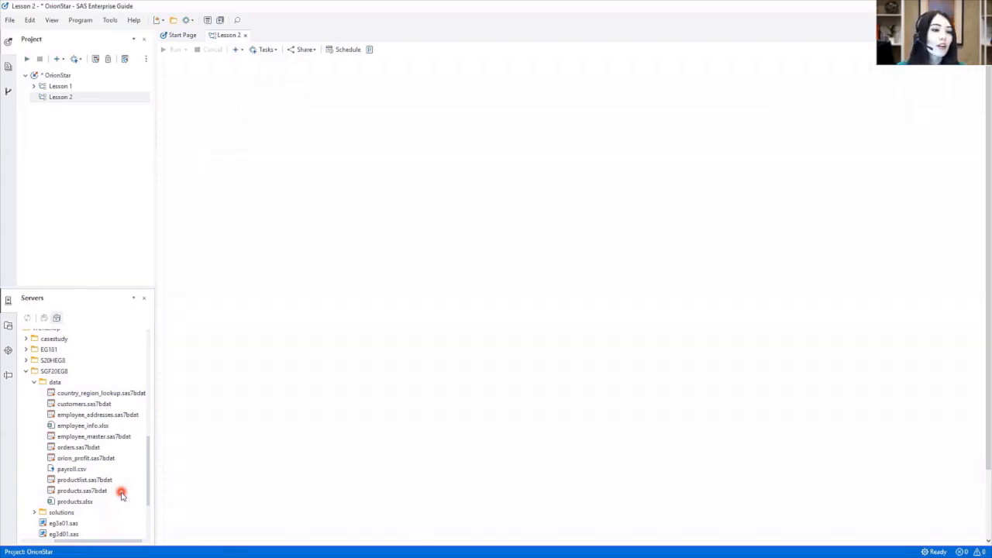
right_click(97, 491)
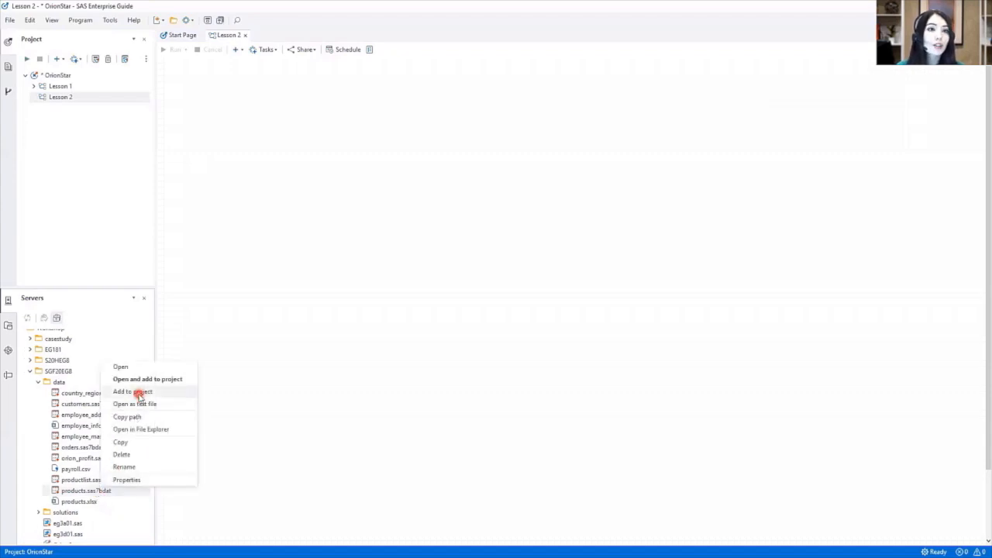
left_click(137, 393)
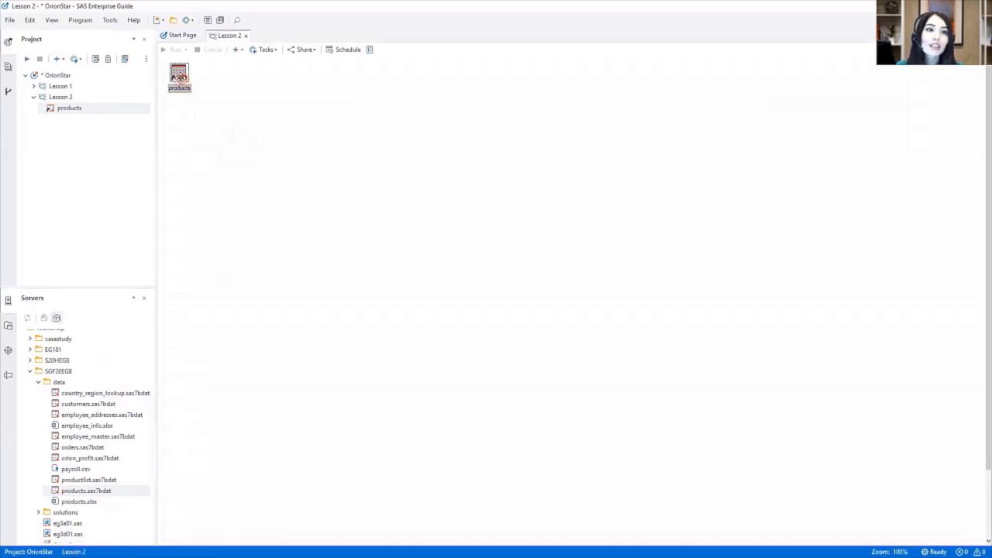
Step: Open the One-Way Frequencies task from the Describe category for the products table
left_click(173, 103)
left_click(8, 353)
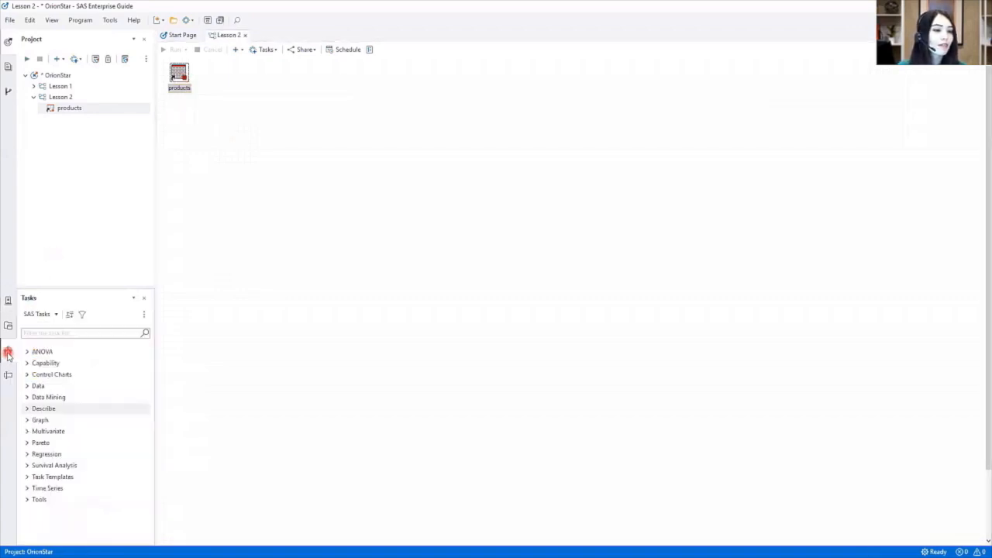
left_click(26, 408)
left_click(99, 465)
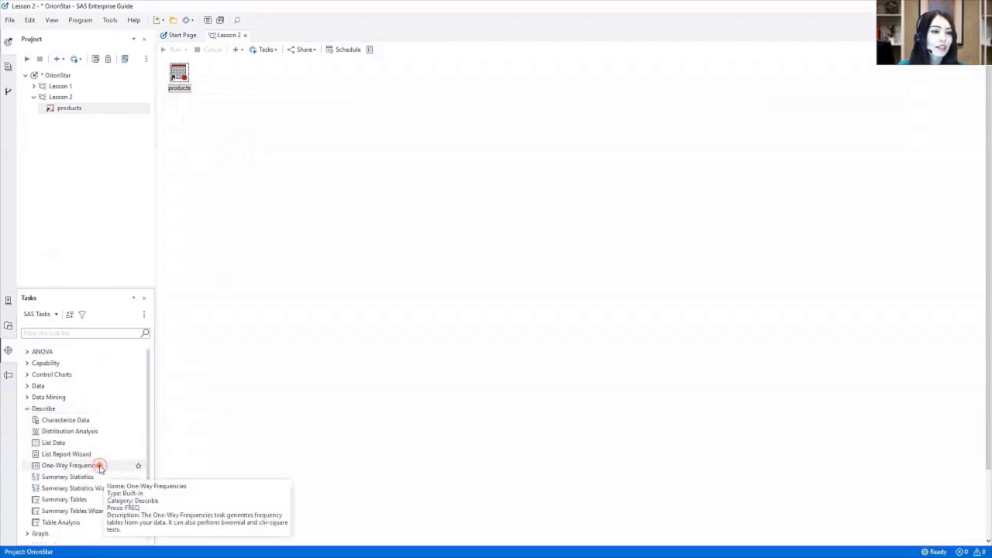
double_click(99, 465)
Step: Read the task's help page on assigning variables to analysis roles and browse its task list
left_click(629, 339)
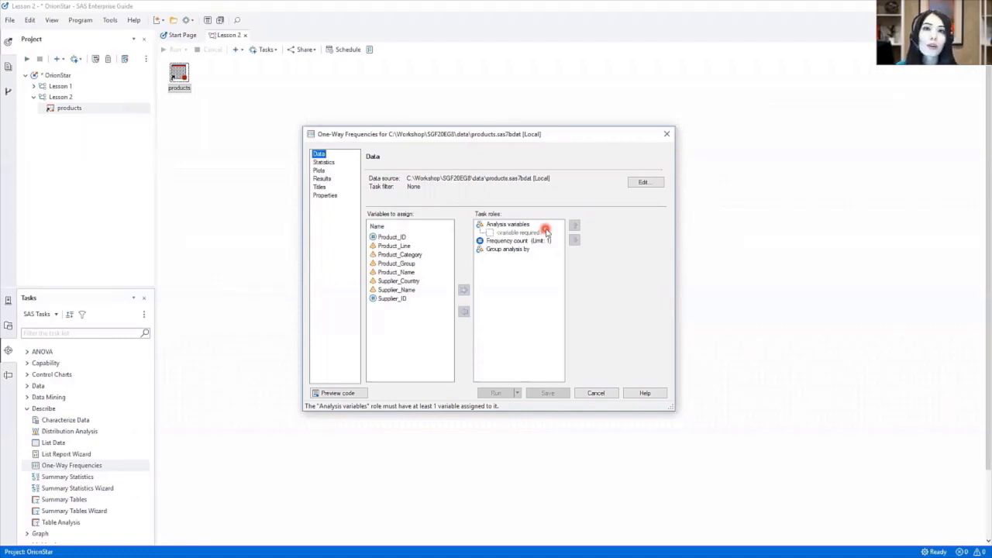
left_click(655, 395)
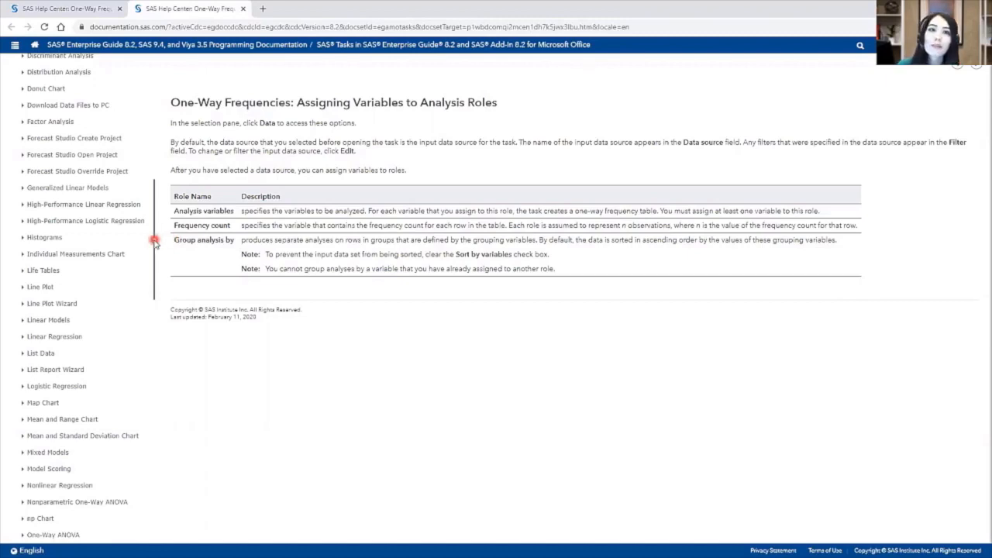
left_click_drag(154, 241, 153, 328)
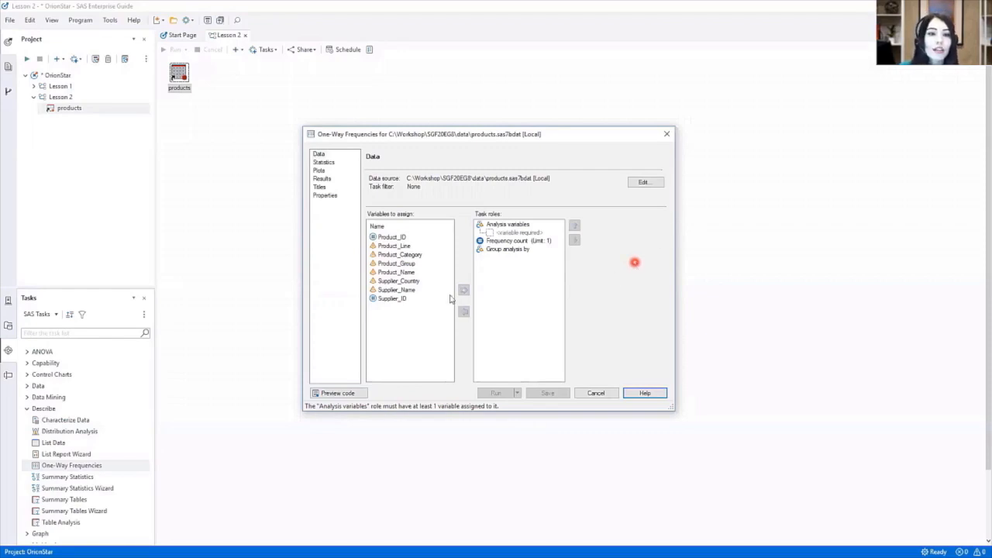
Step: Assign Product_Category as the analysis variable and run the One-Way Frequencies task
left_click(409, 255)
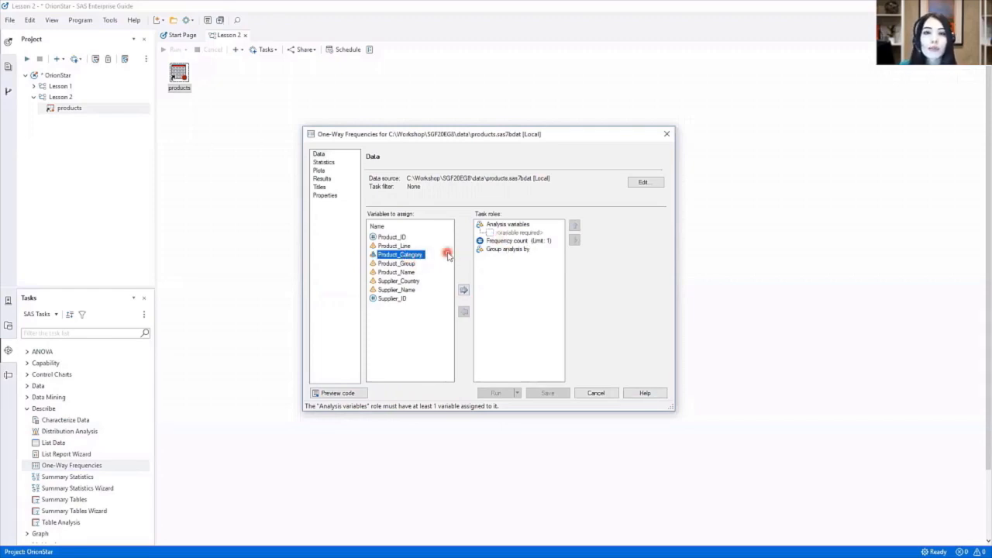
left_click(464, 292)
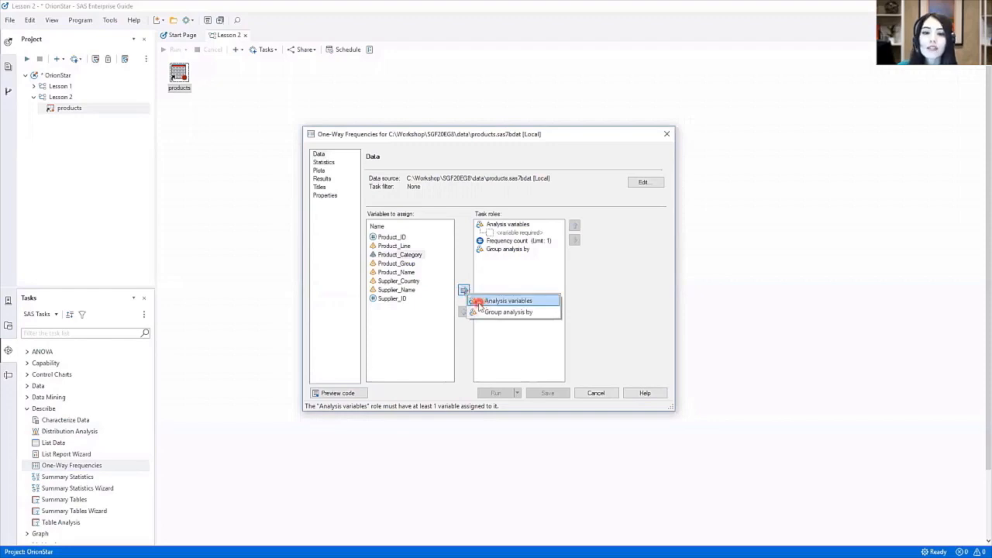
left_click(478, 303)
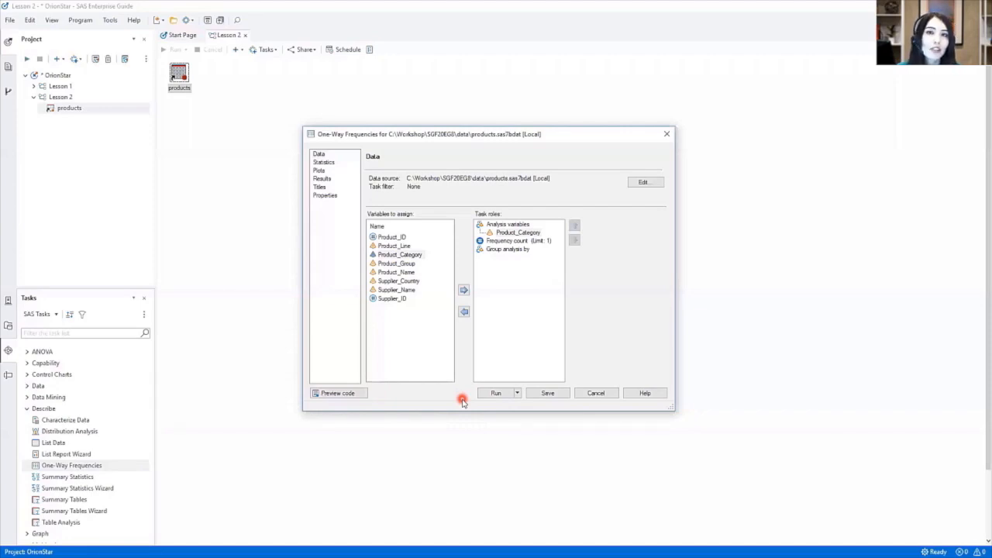
left_click(493, 394)
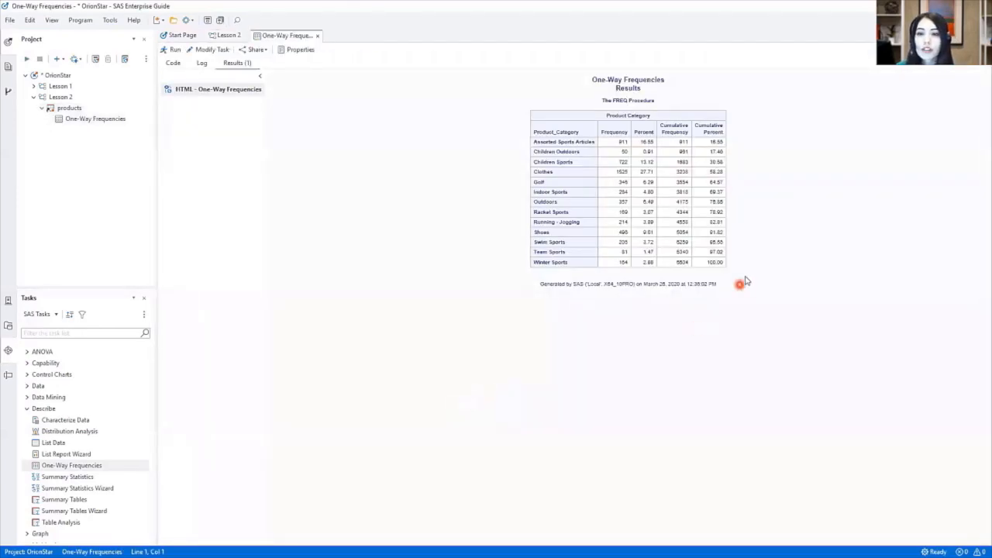
scroll(746, 280, "up", 6)
scroll(786, 287, "up", 5)
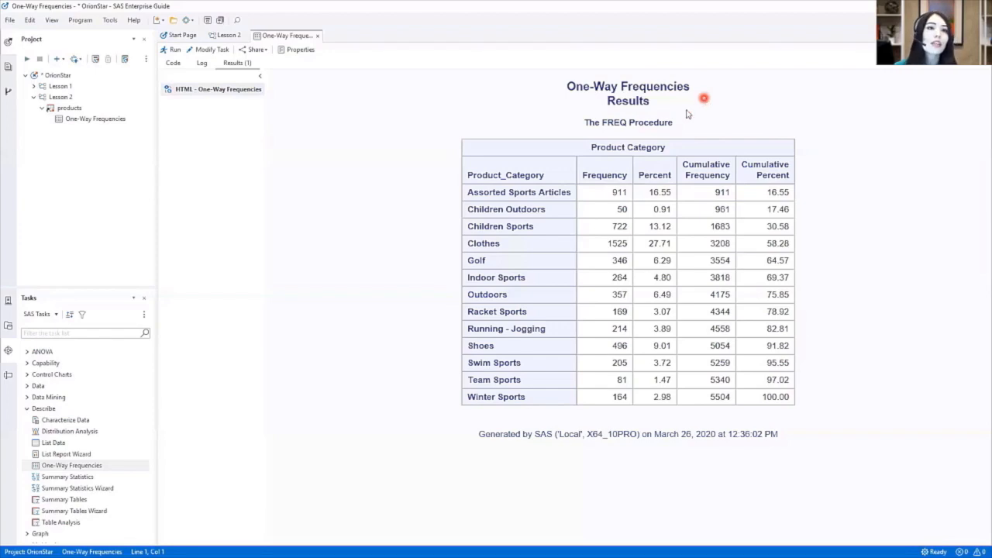
Step: Modify the One-Way Frequencies task to include only frequencies and percentages and to add a horizontal bar chart
left_click(209, 51)
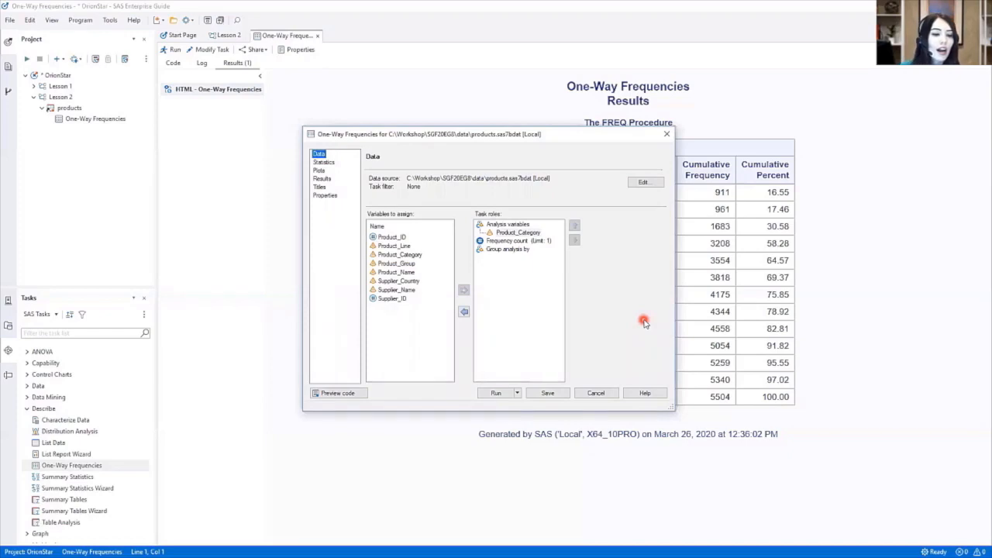
left_click(333, 164)
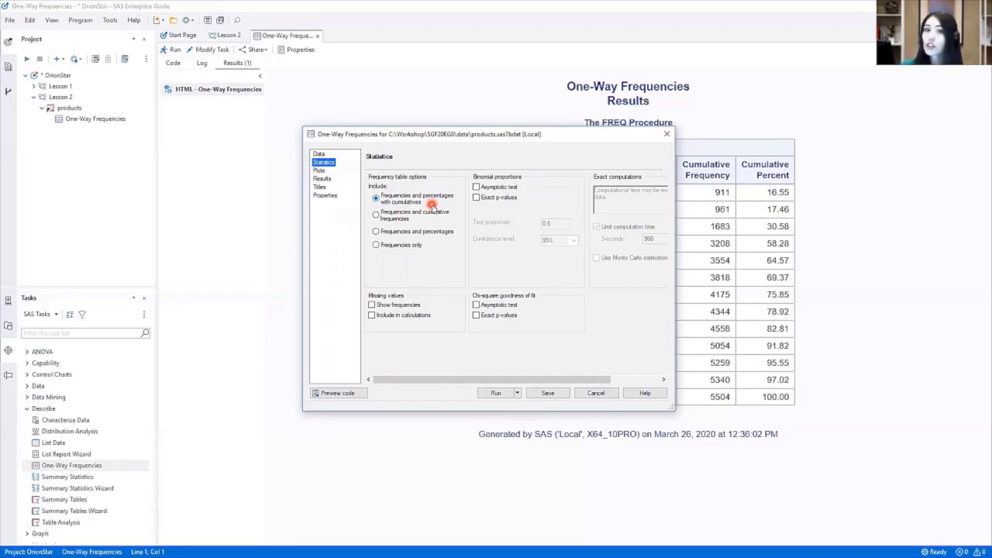
left_click(377, 231)
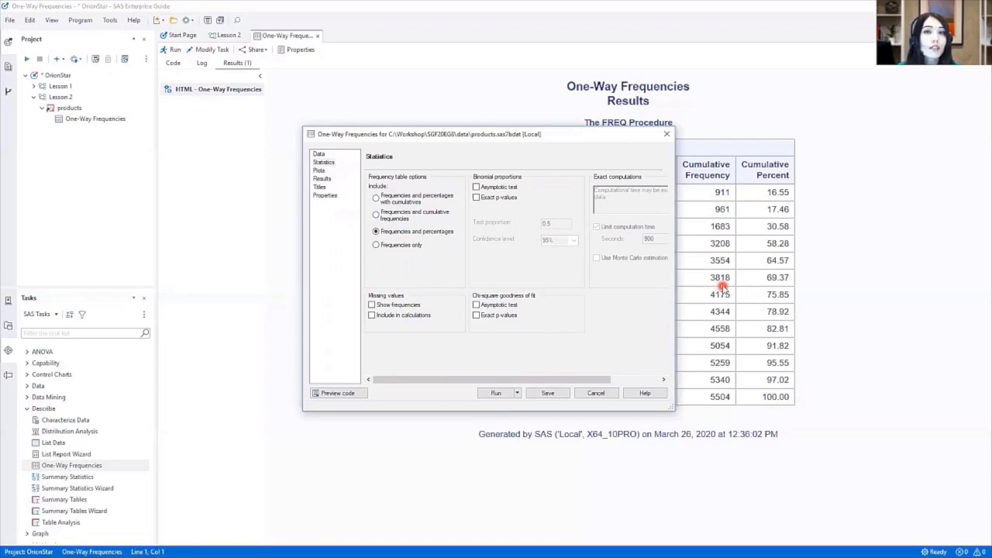
left_click(320, 171)
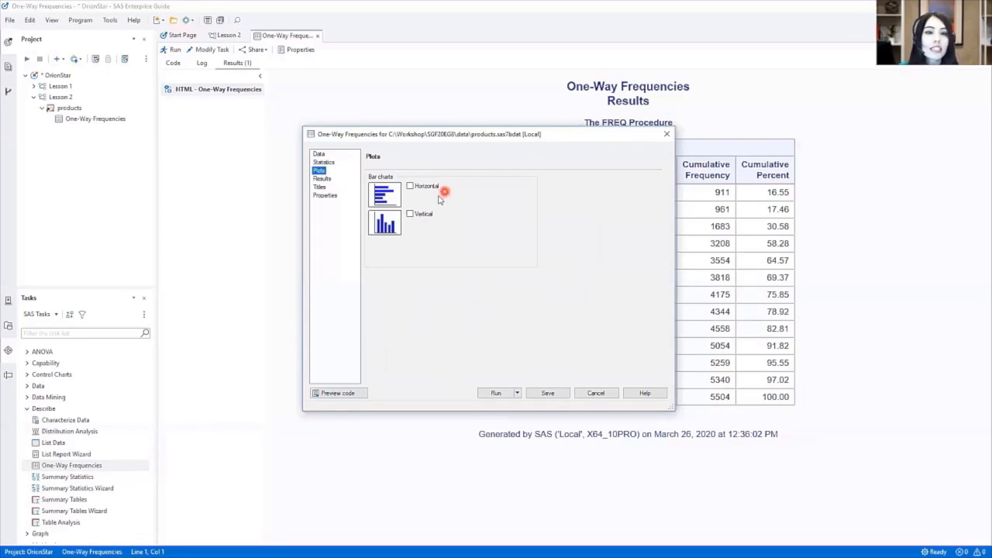
left_click(410, 187)
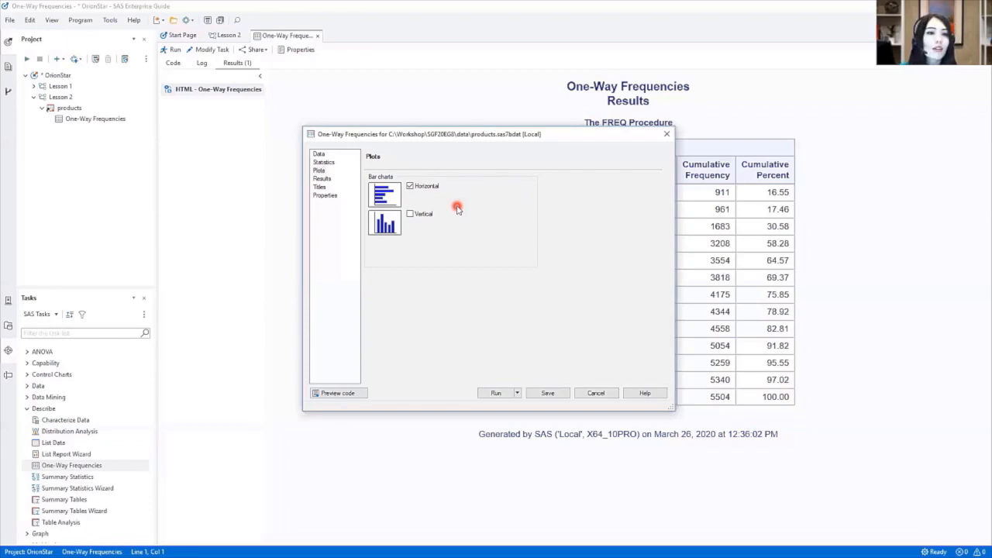
Step: Create an output data set with frequencies and percentages for Product_Category, saved as ProductCounts in the WORK library
left_click(326, 179)
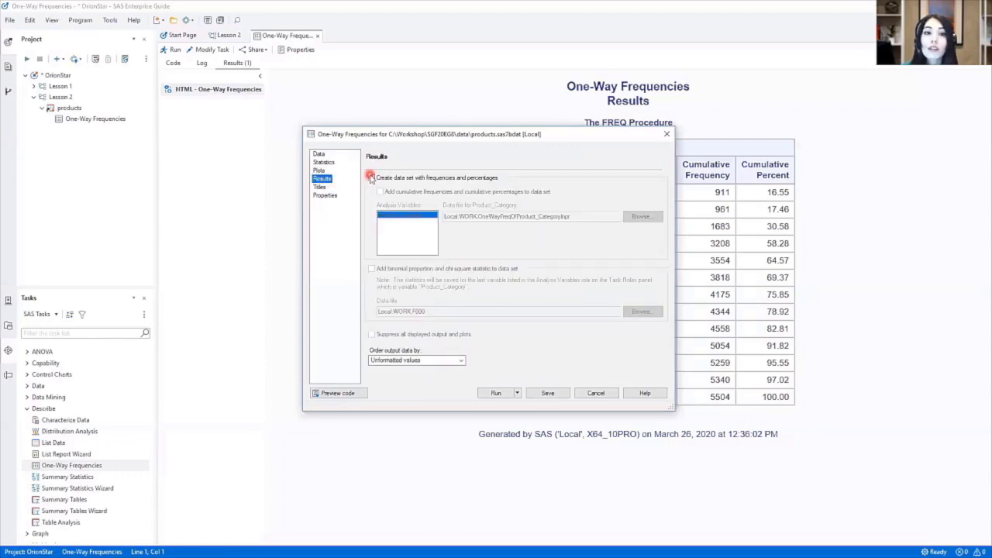
left_click(370, 178)
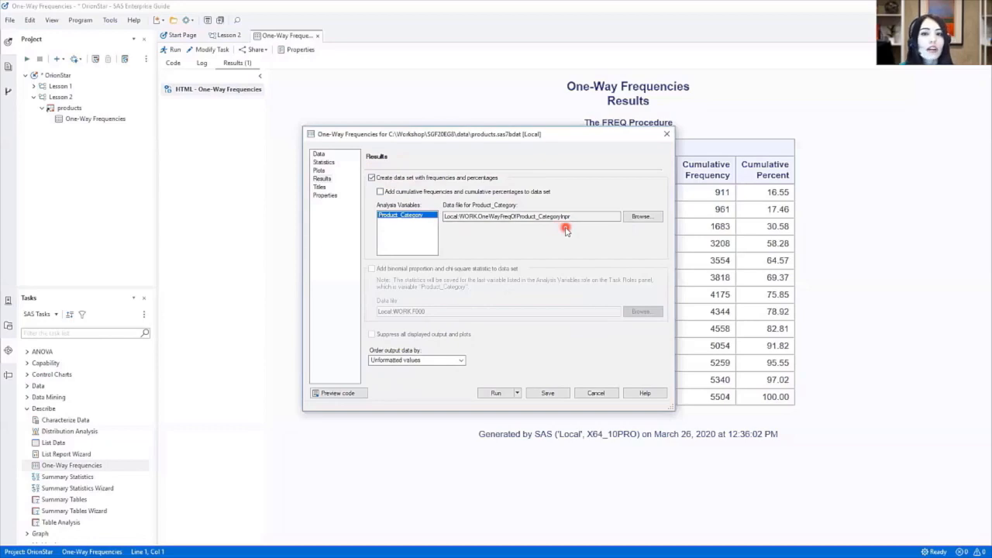
left_click(643, 218)
double_click(544, 372)
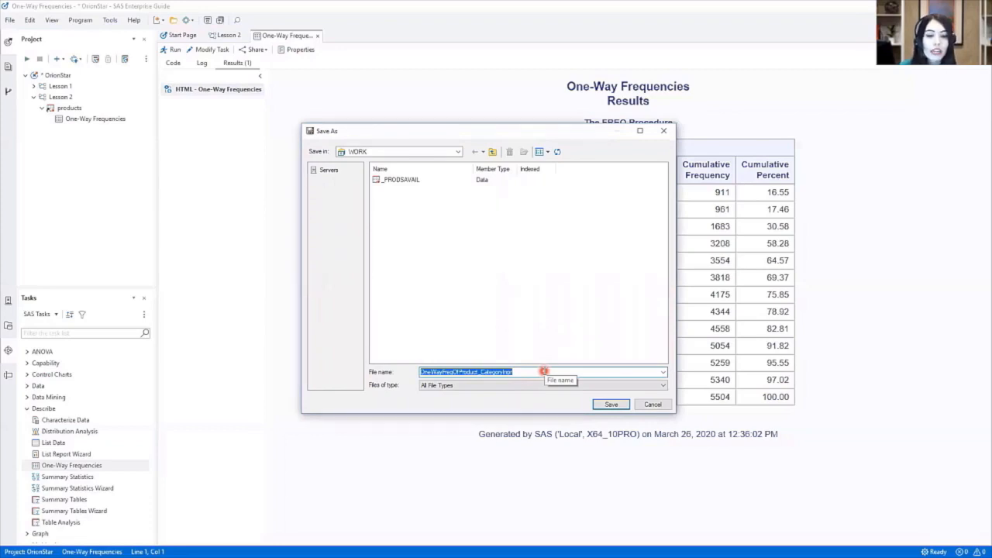
type("Prod")
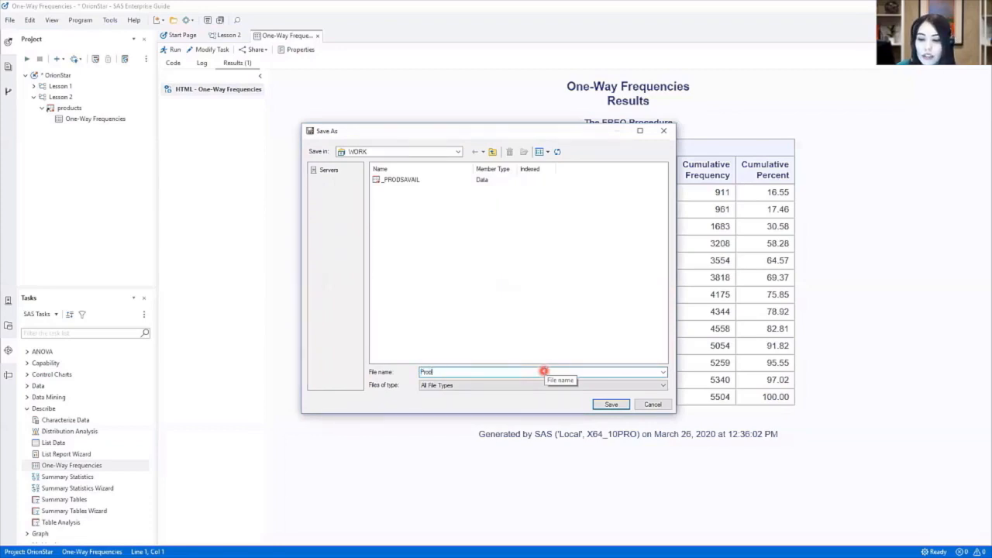
type("uctCounts")
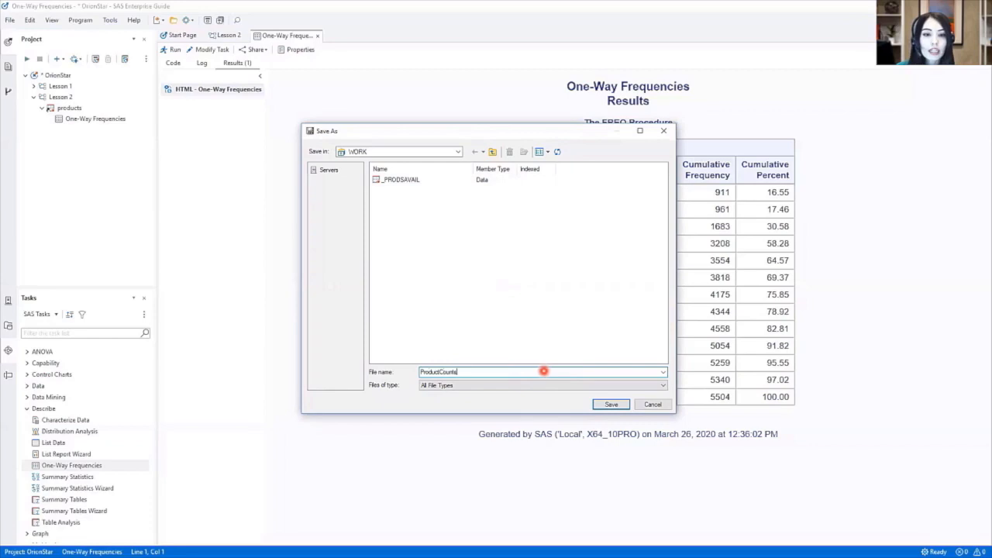
left_click(610, 405)
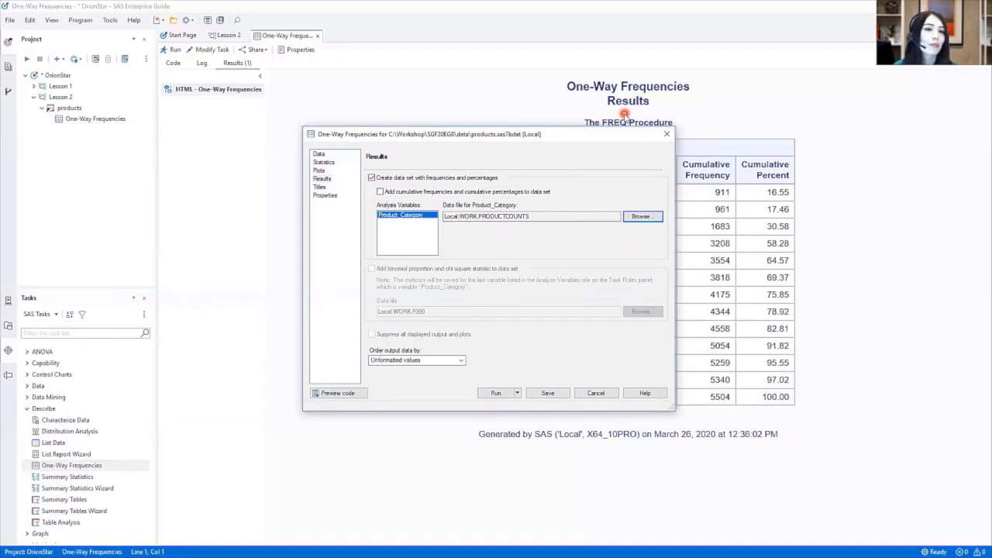
Step: Replace the default analysis title with "Number of Products per Category"
left_click(321, 188)
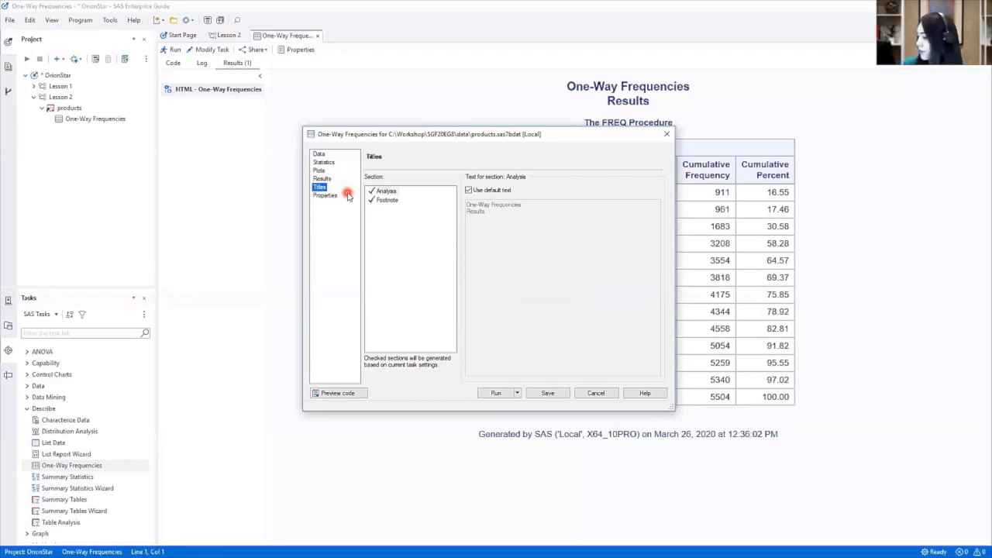
left_click(468, 190)
left_click_drag(514, 221, 447, 206)
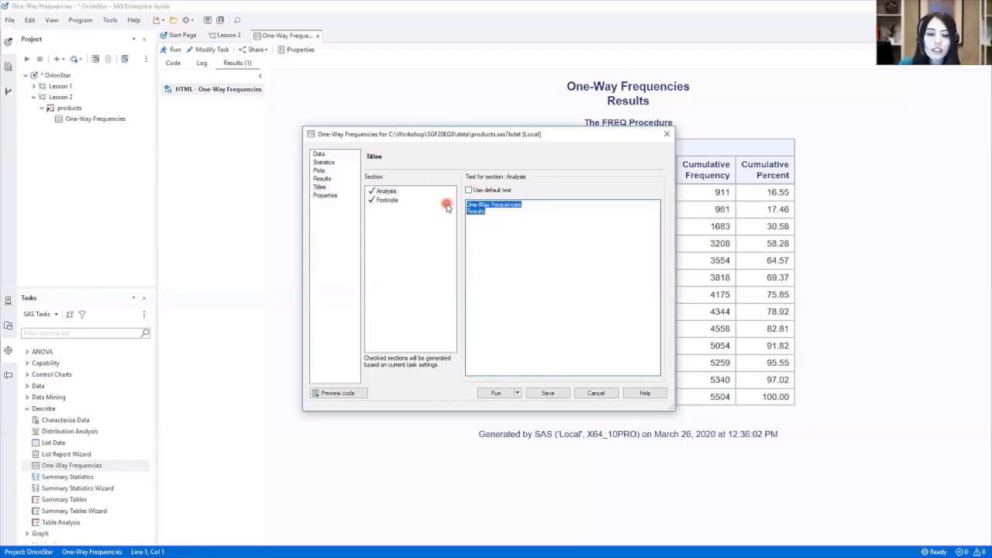
key("Delete")
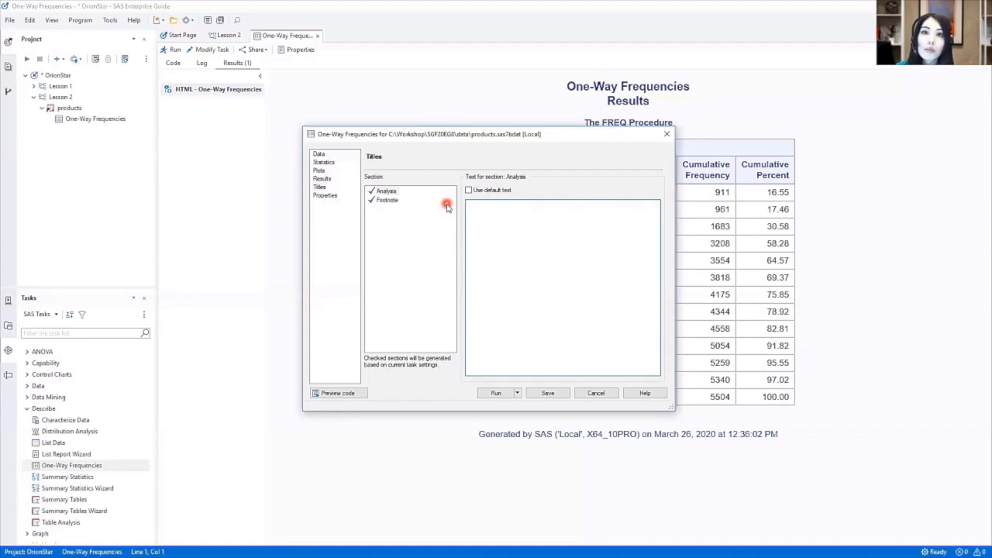
type("Nu")
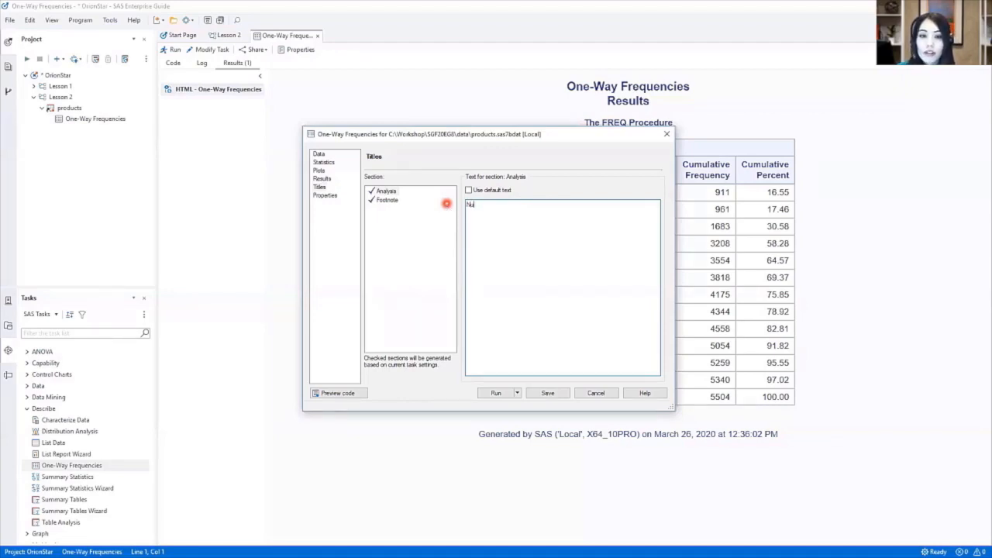
type("mber of Prod")
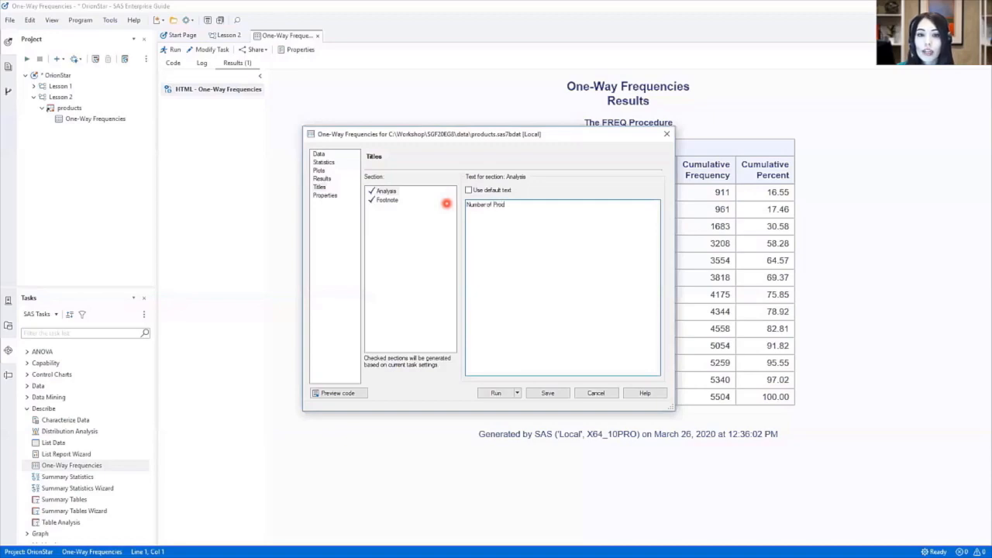
type("ucts per Category")
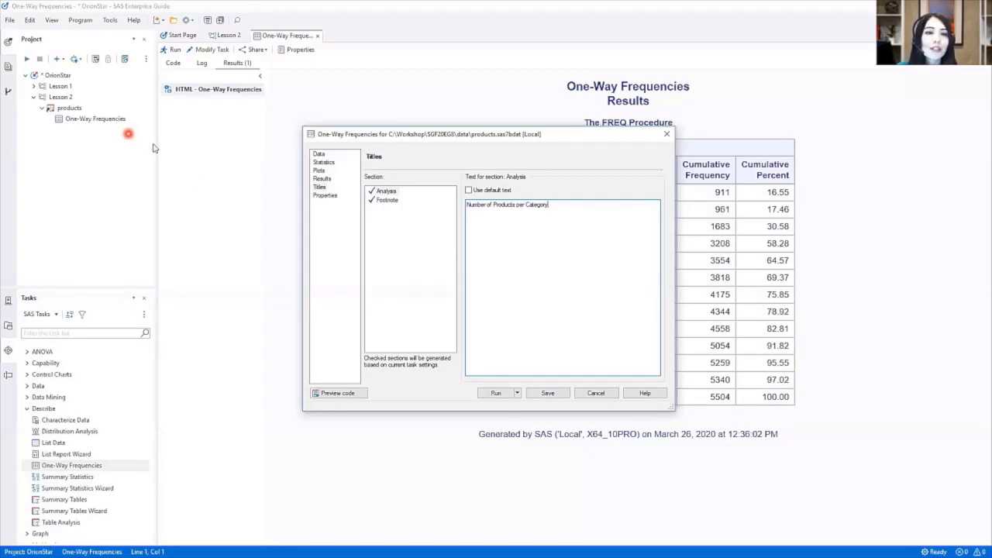
Step: Change the task's label to "Products per Category" in its properties
left_click(325, 195)
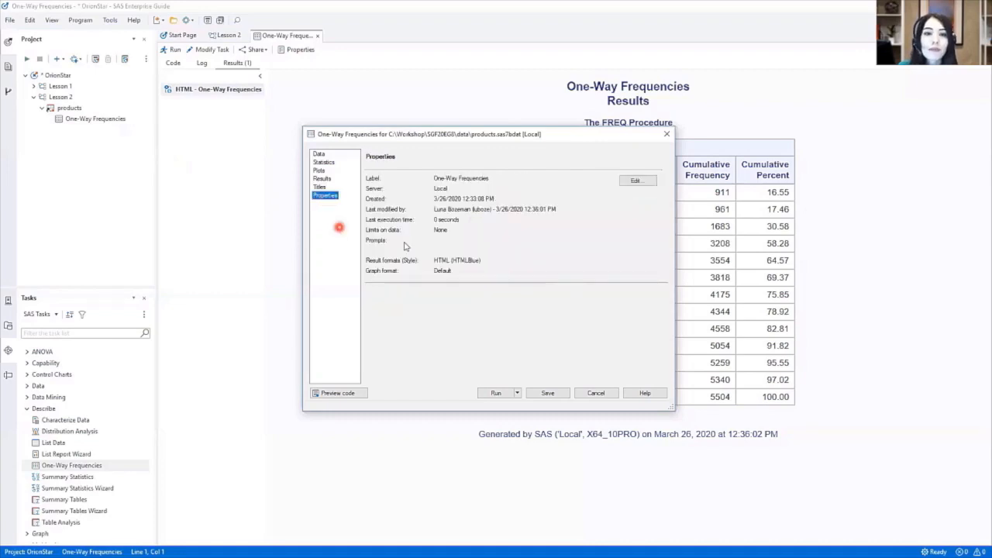
left_click(644, 182)
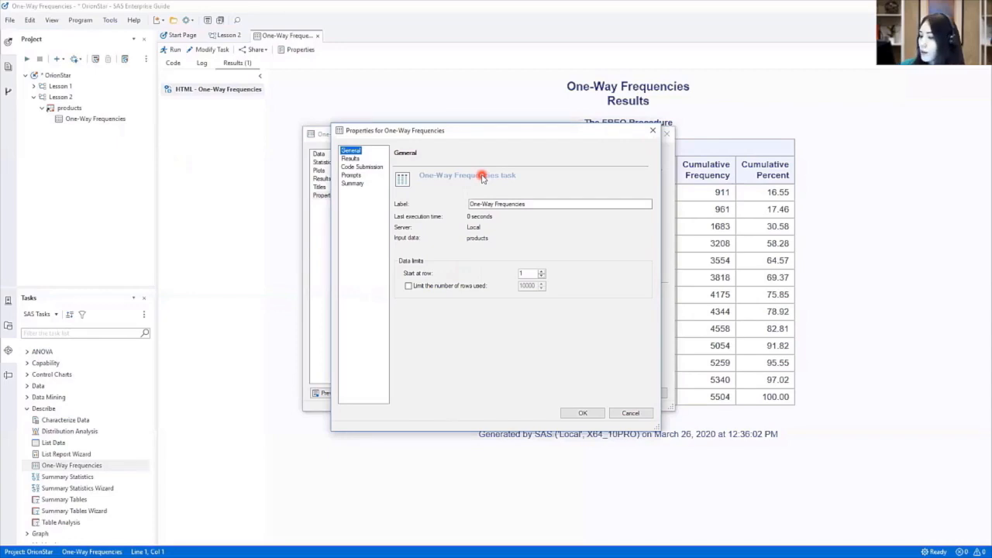
left_click_drag(462, 211, 438, 204)
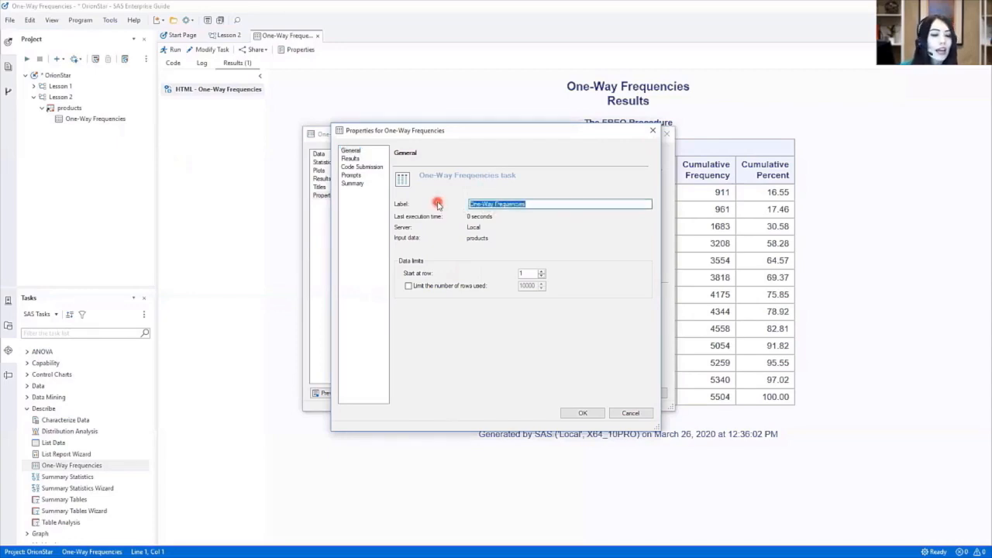
type("Products per Category")
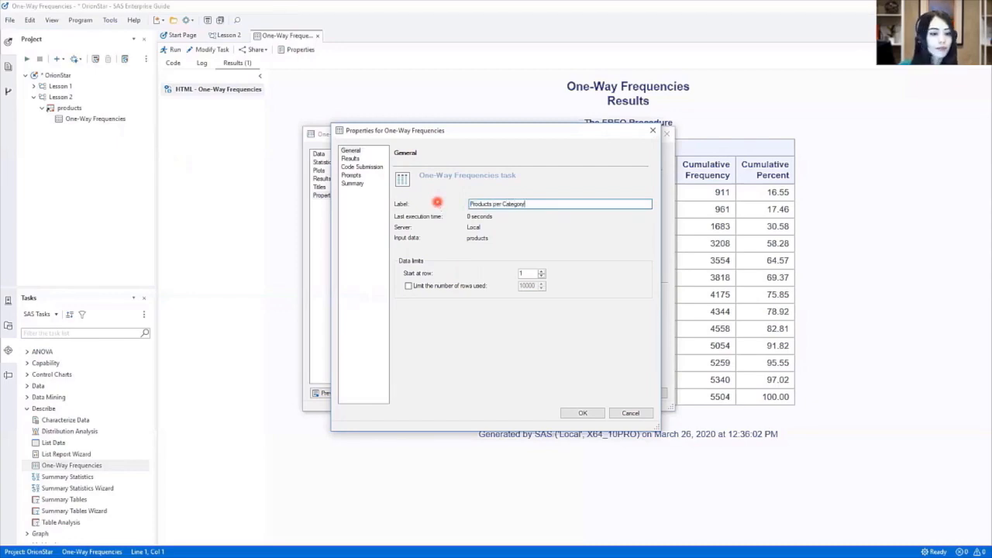
left_click(580, 412)
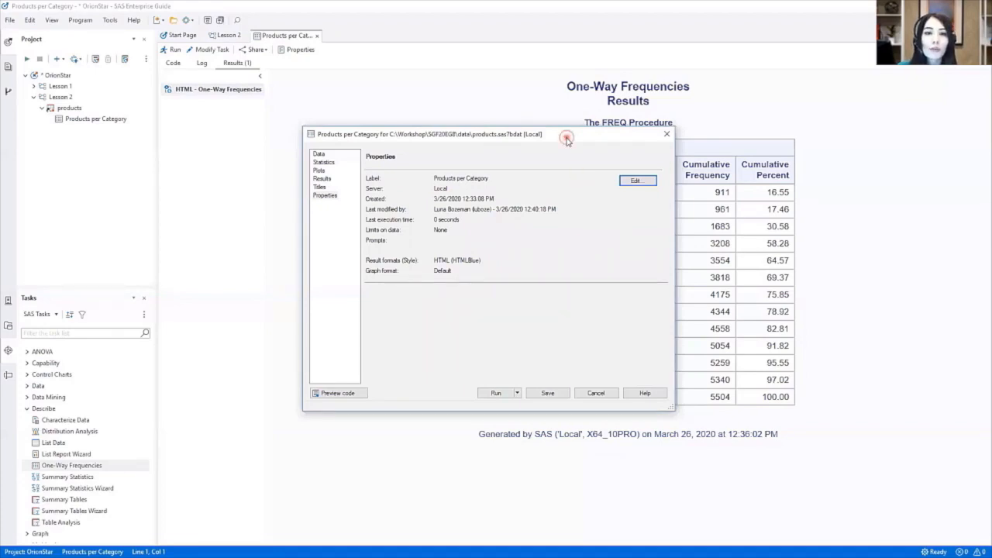
Step: Run the Products per Category task and review its frequency table, bar chart and output data
left_click_drag(567, 138, 334, 143)
left_click(748, 262)
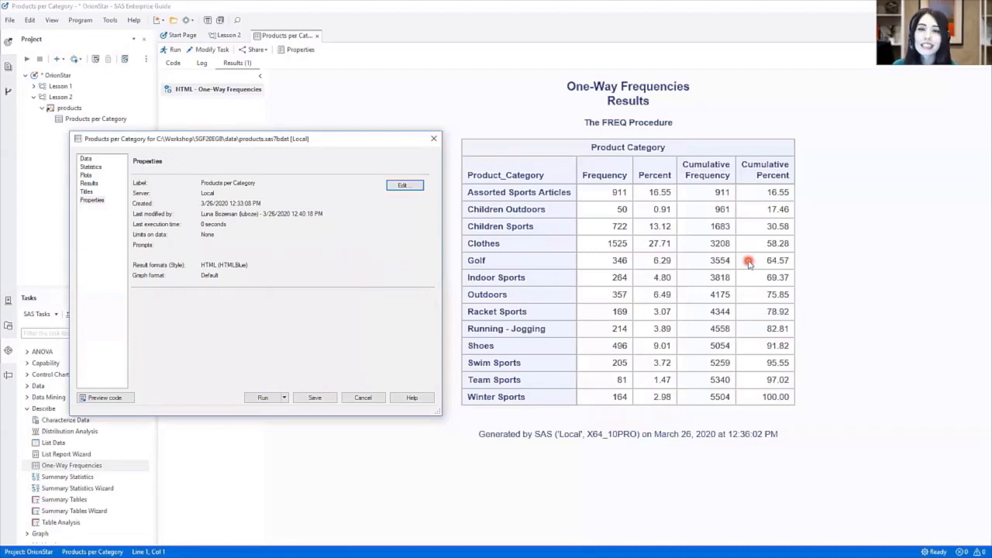
left_click(343, 151)
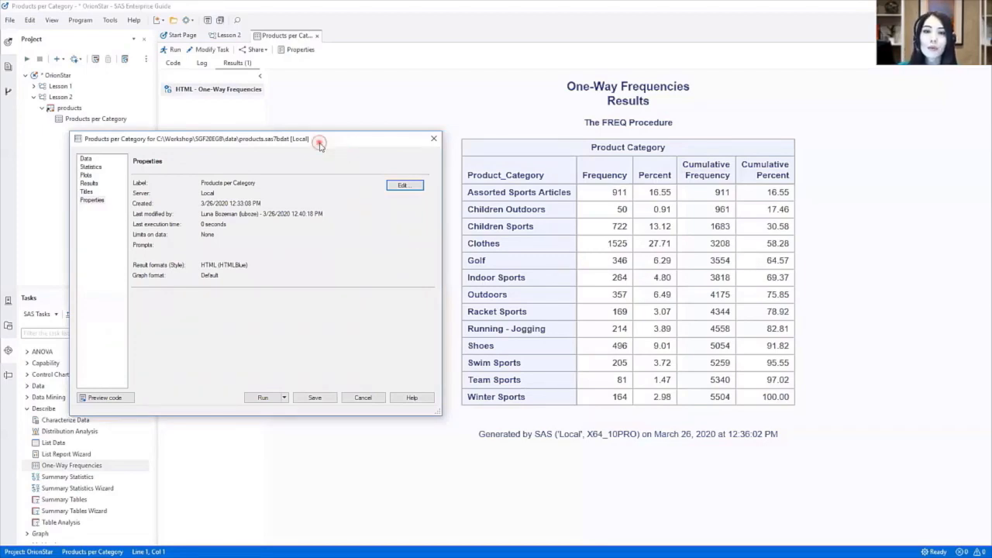
left_click_drag(320, 142, 545, 147)
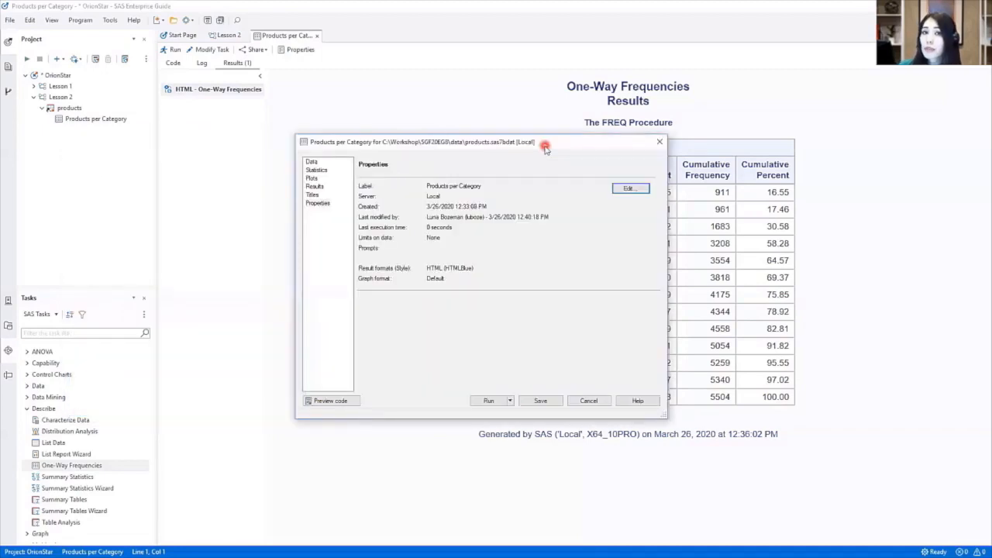
left_click(487, 400)
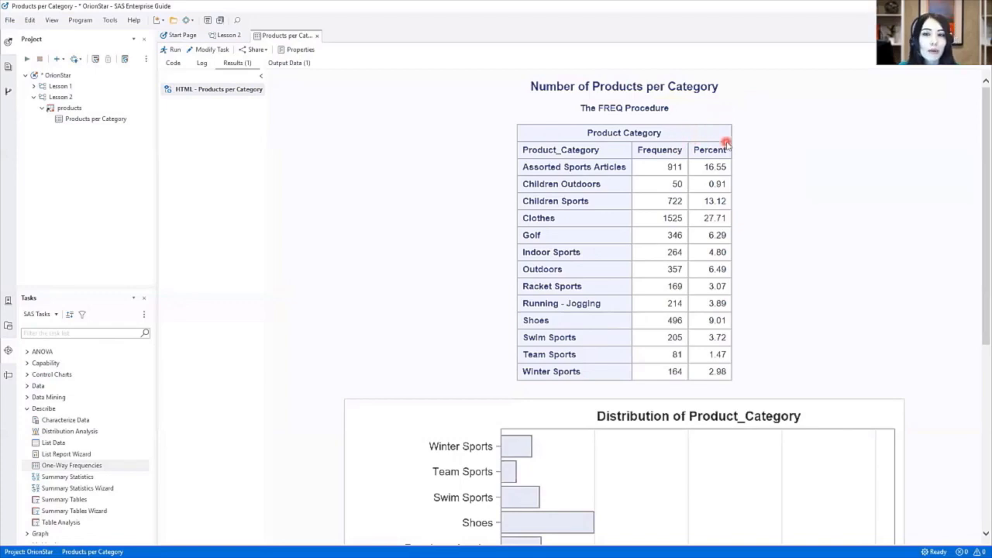
scroll(883, 220, "down", 5)
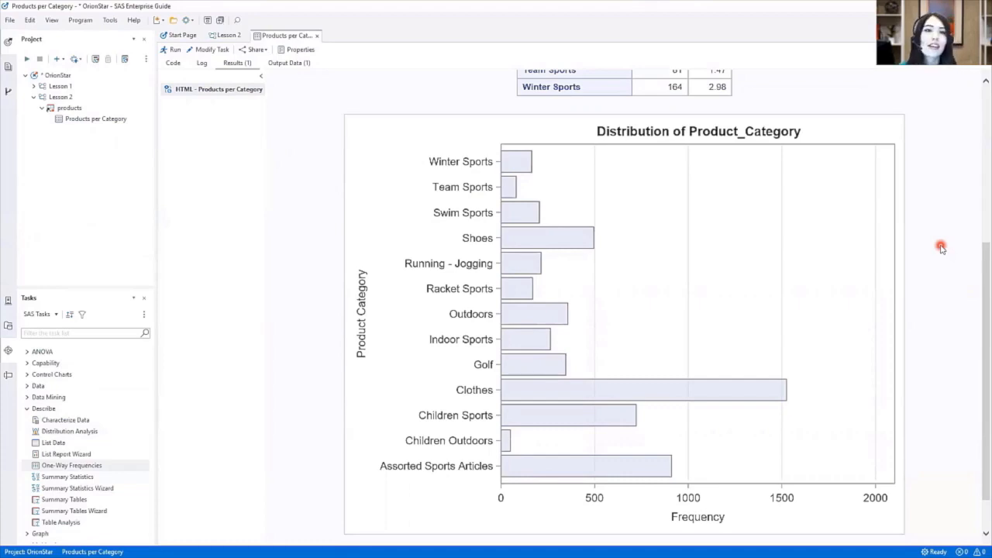
scroll(941, 247, "up", 5)
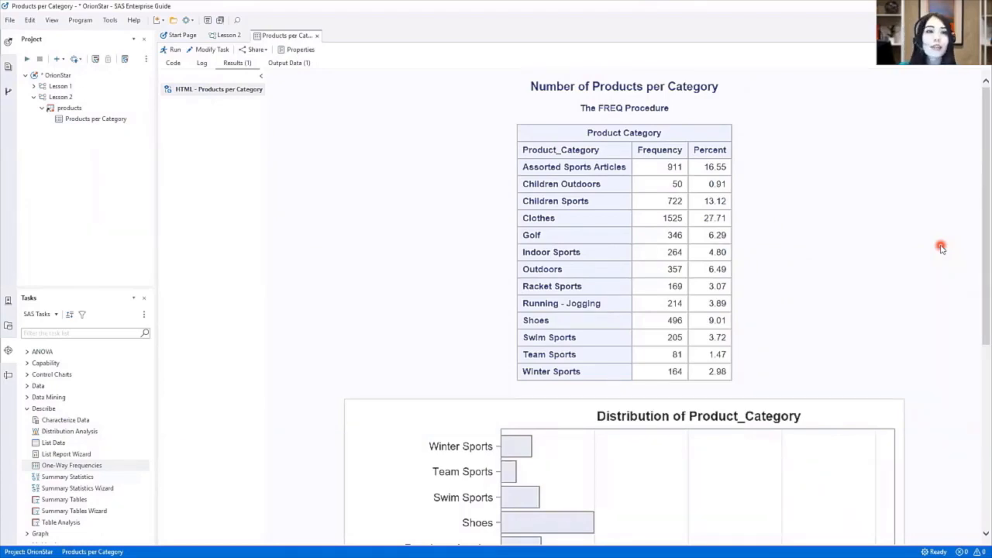
left_click(288, 64)
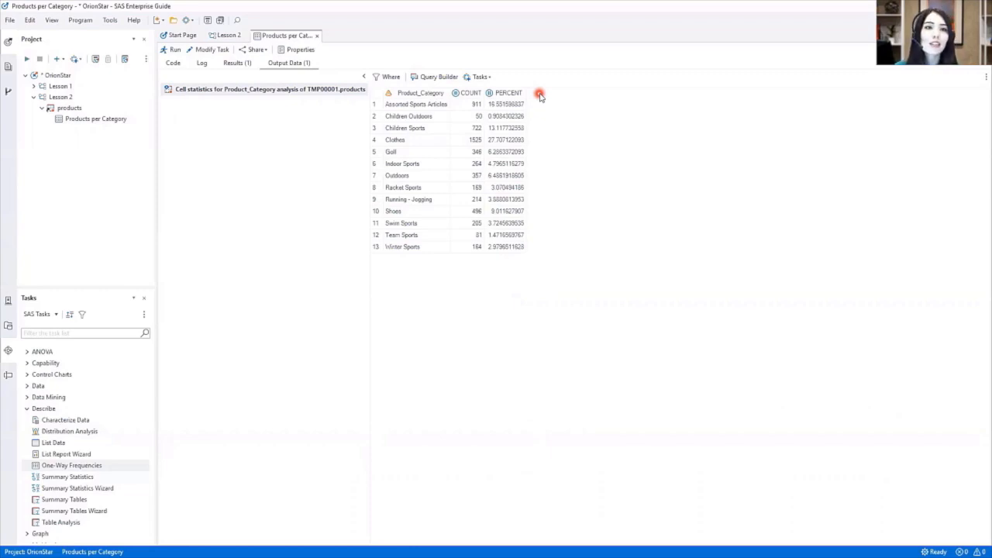
left_click(237, 63)
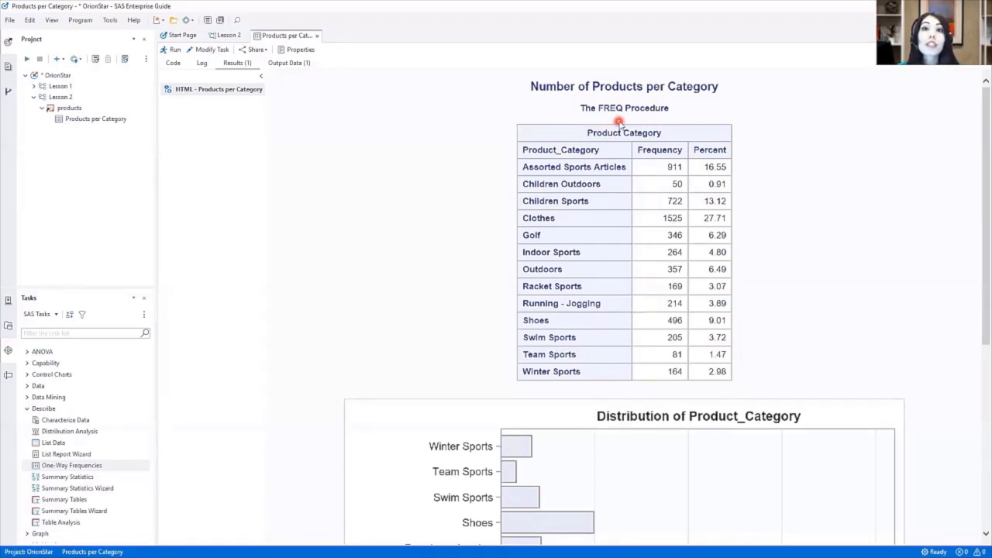
Step: Turn off SAS procedure titles in the general task options and rerun the Products per Category task
left_click(116, 21)
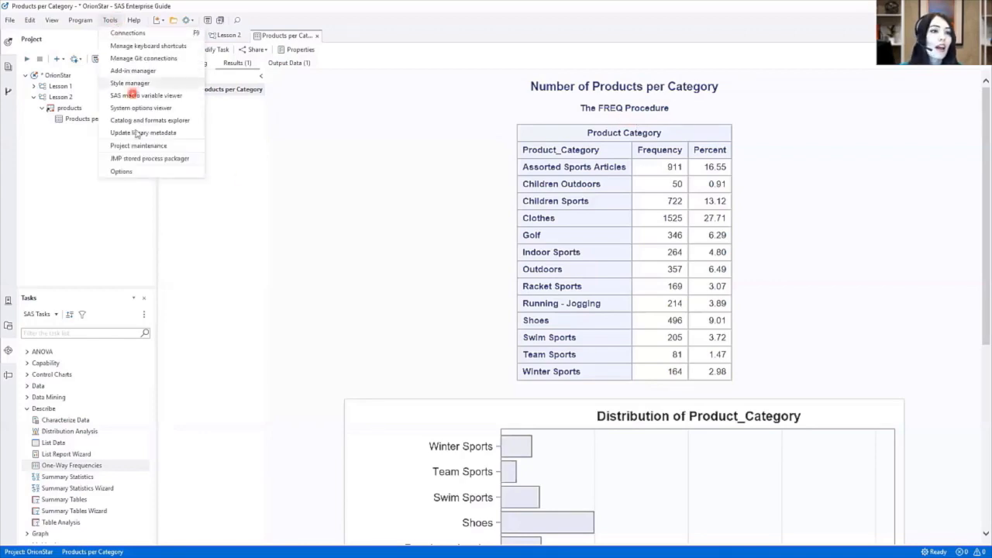
left_click(138, 176)
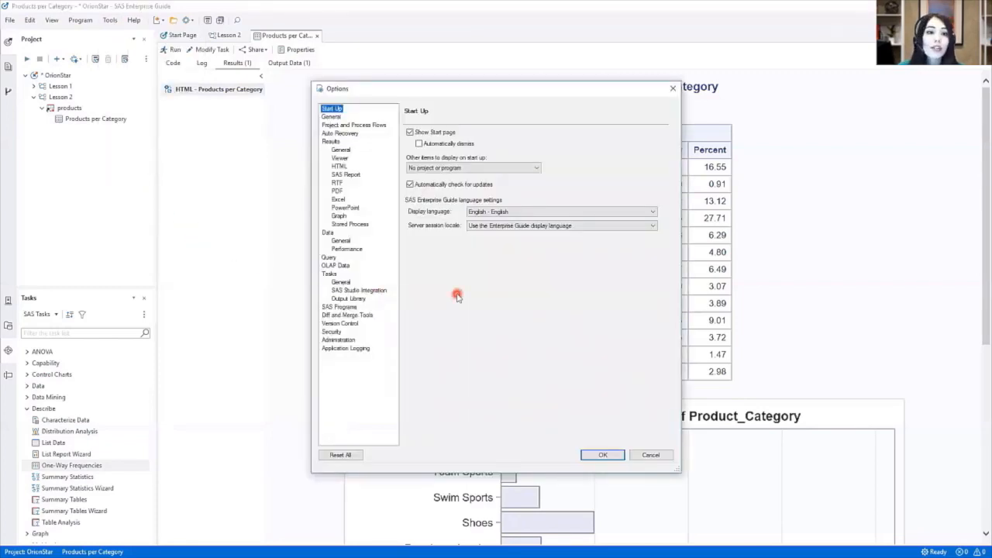
left_click(345, 283)
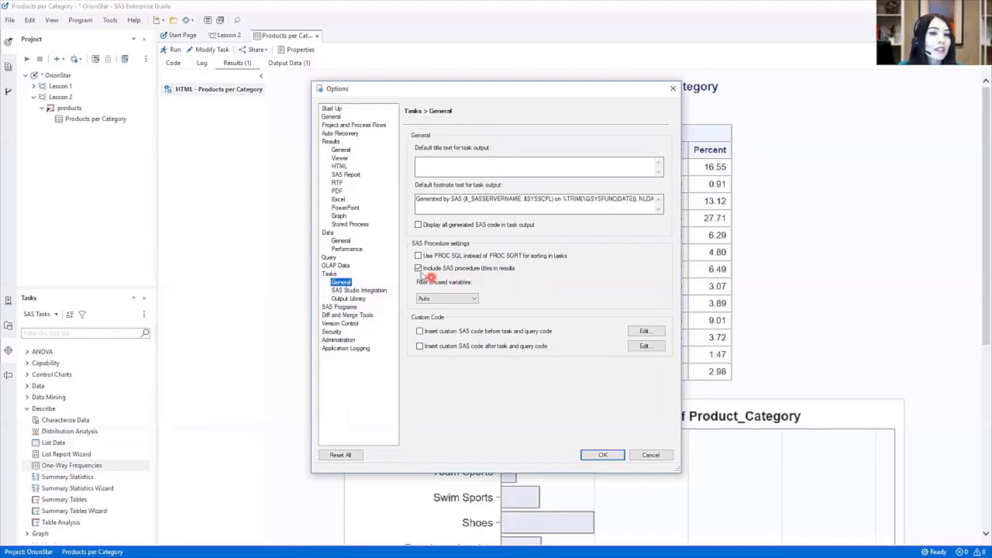
left_click(420, 268)
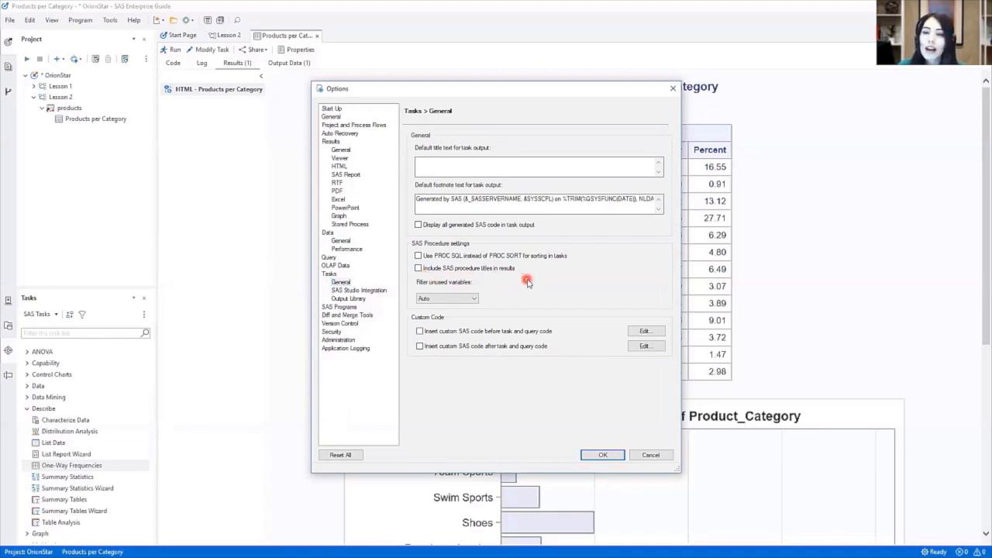
left_click(591, 455)
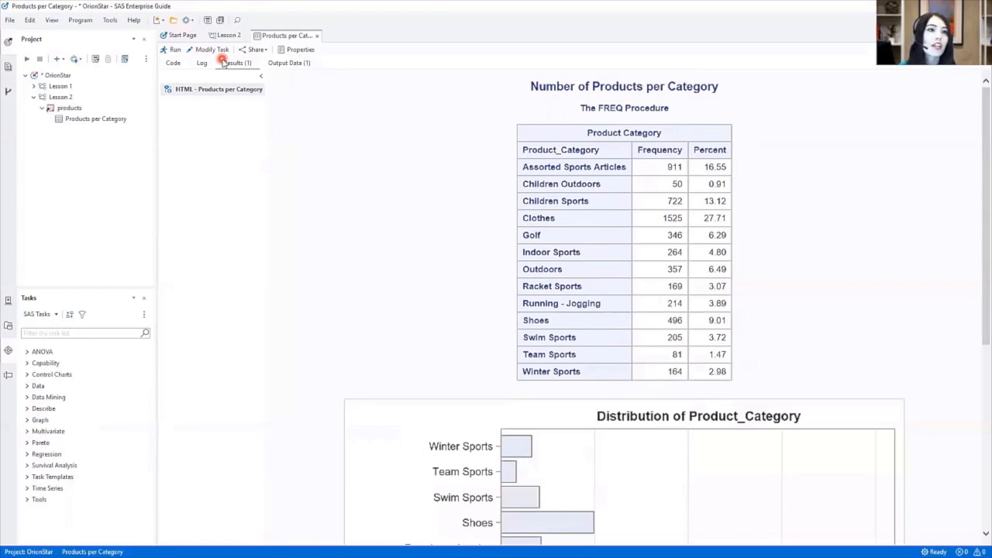
left_click(174, 51)
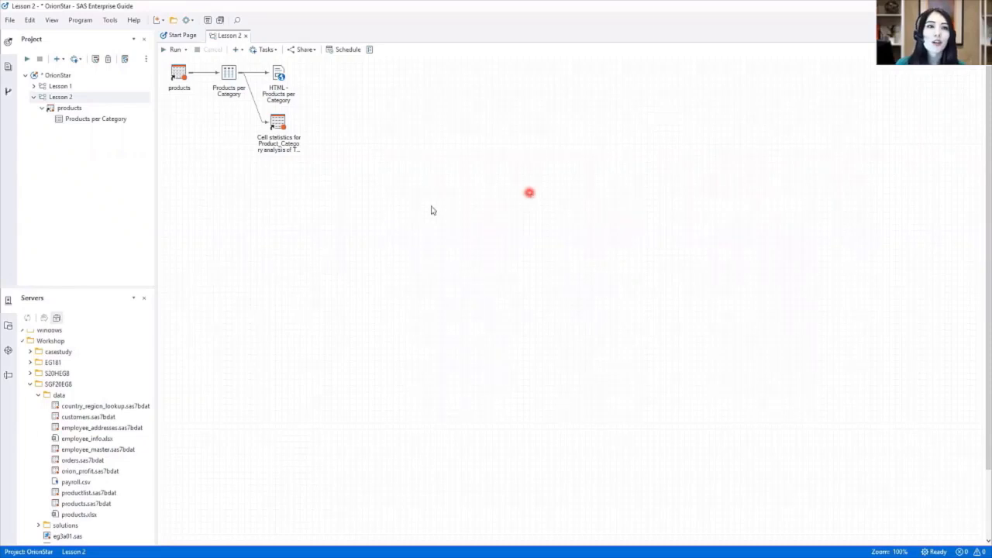
Step: Add employee_master.sas7bdat from the SGF20EG8 data folder to the Lesson 2 process flow without opening it
left_click(228, 37)
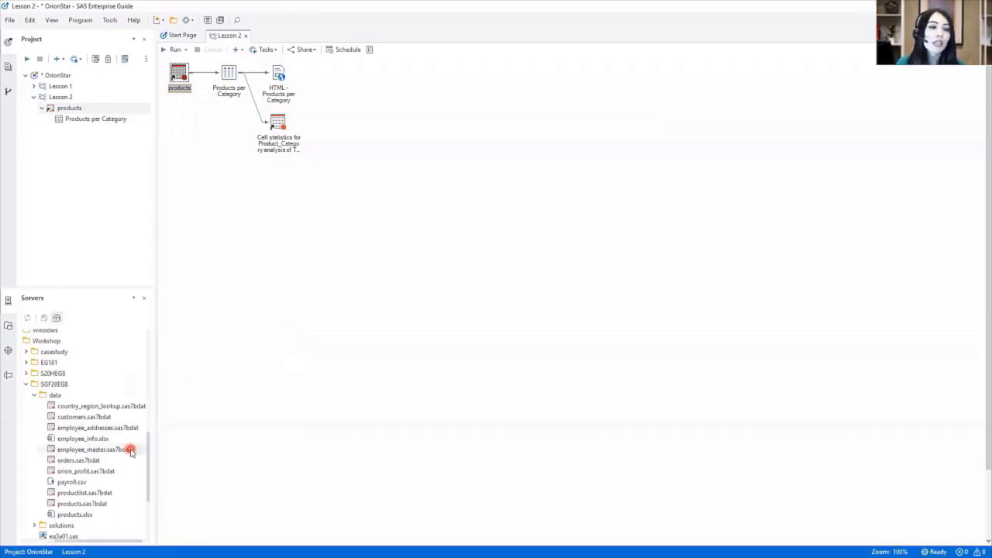
left_click(107, 451)
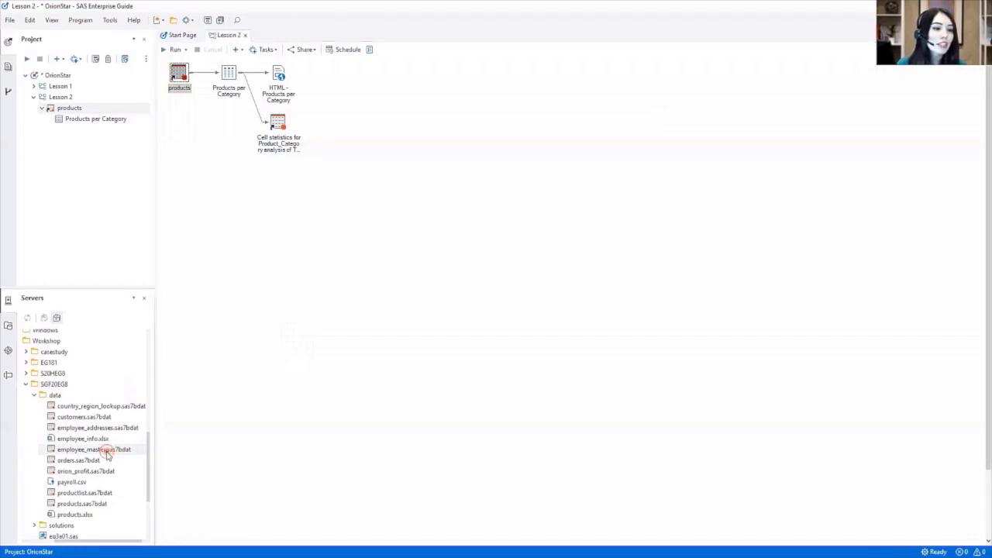
right_click(107, 454)
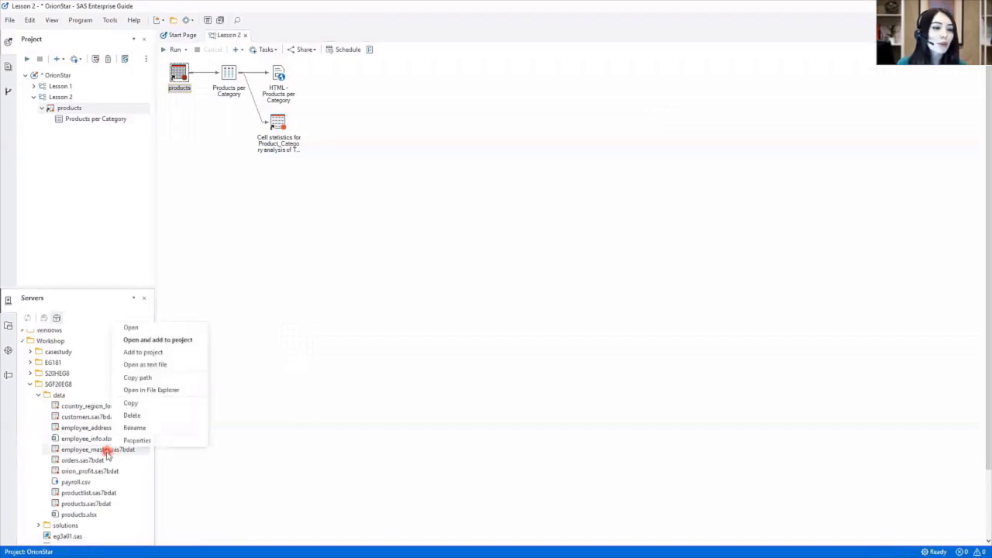
left_click(160, 354)
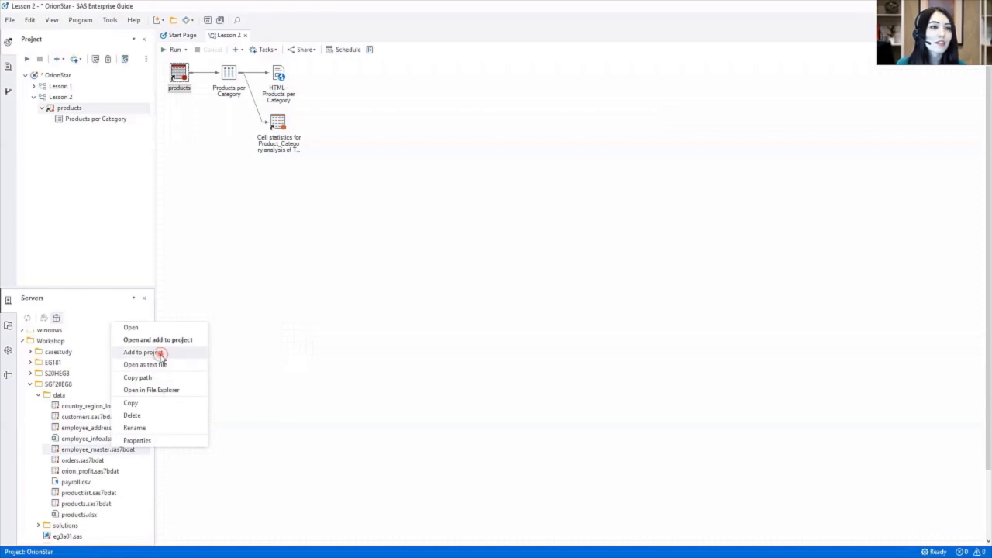
Step: Start a One-Way Frequencies task on employee_master with Job_Title as analysis variable, grouped by Department
left_click(8, 350)
left_click(24, 409)
left_click(99, 466)
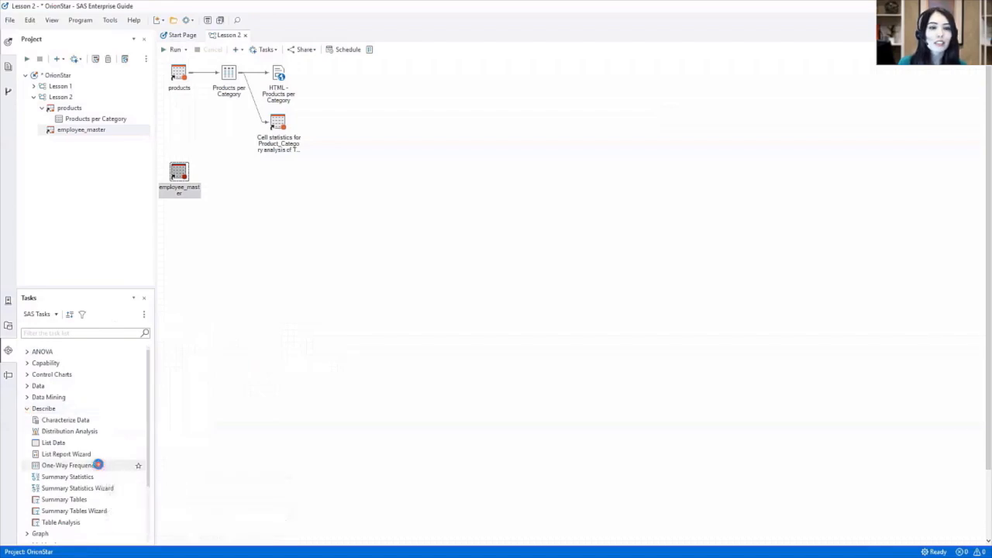
double_click(98, 464)
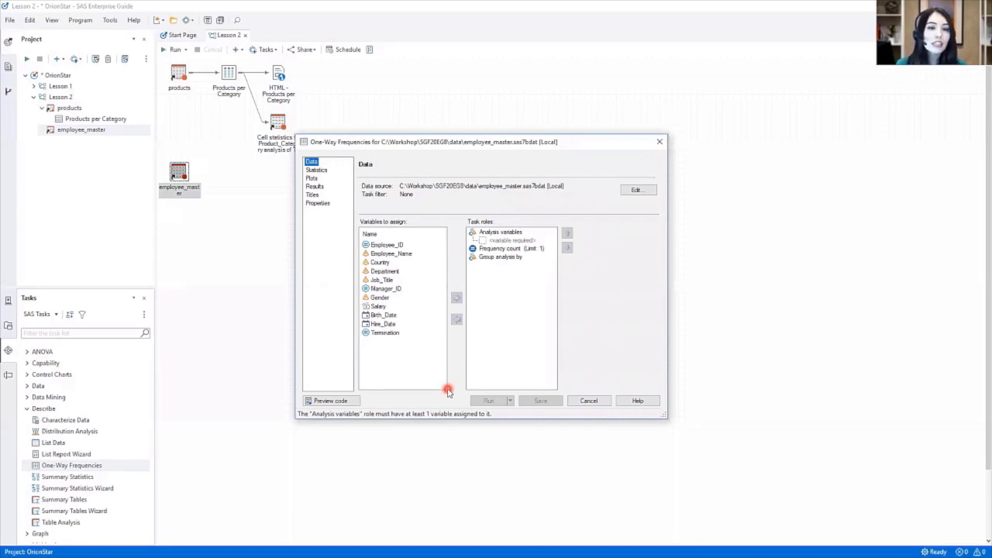
left_click(381, 281)
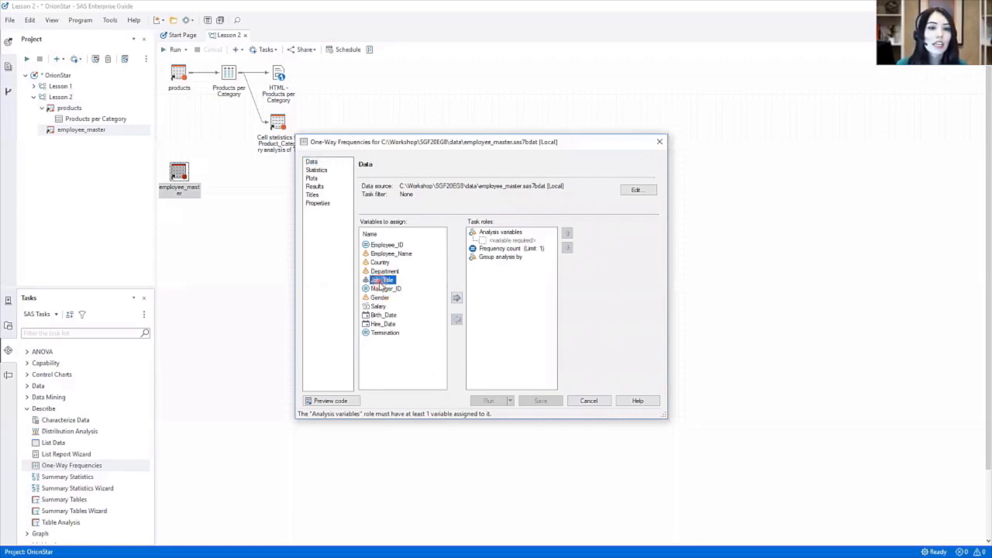
left_click_drag(383, 283, 506, 244)
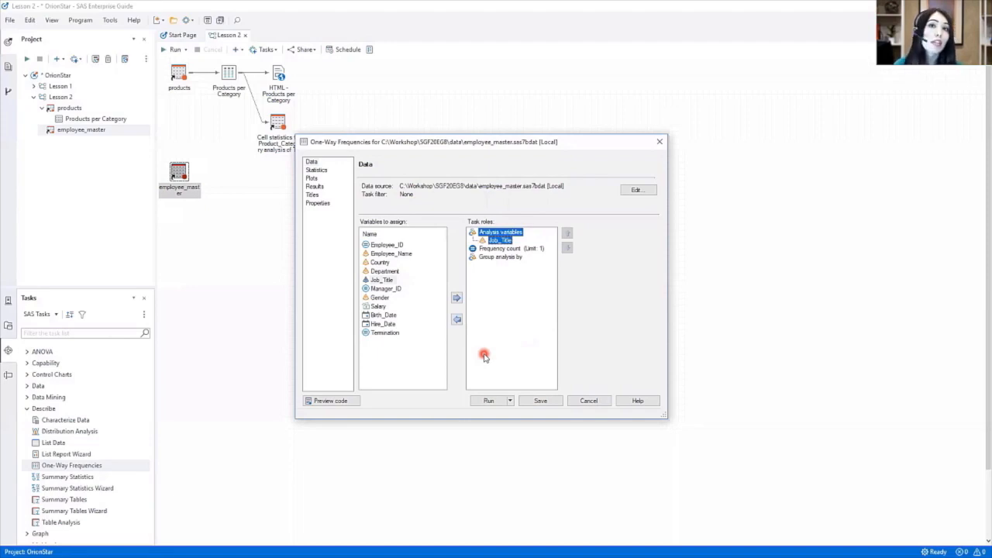
left_click_drag(385, 271, 499, 258)
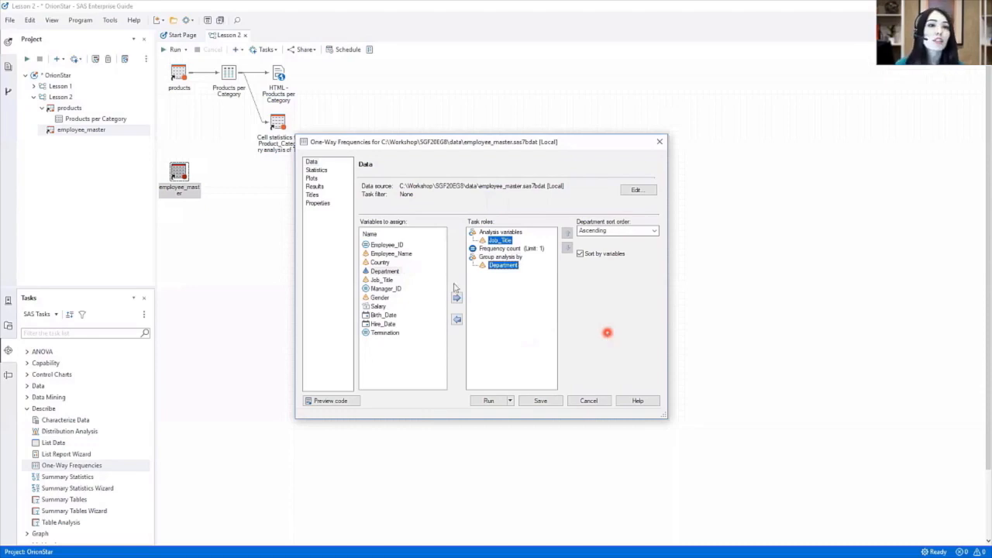
Step: Include only frequencies and percentages in the frequency table and order the output data by descending frequencies
left_click(316, 171)
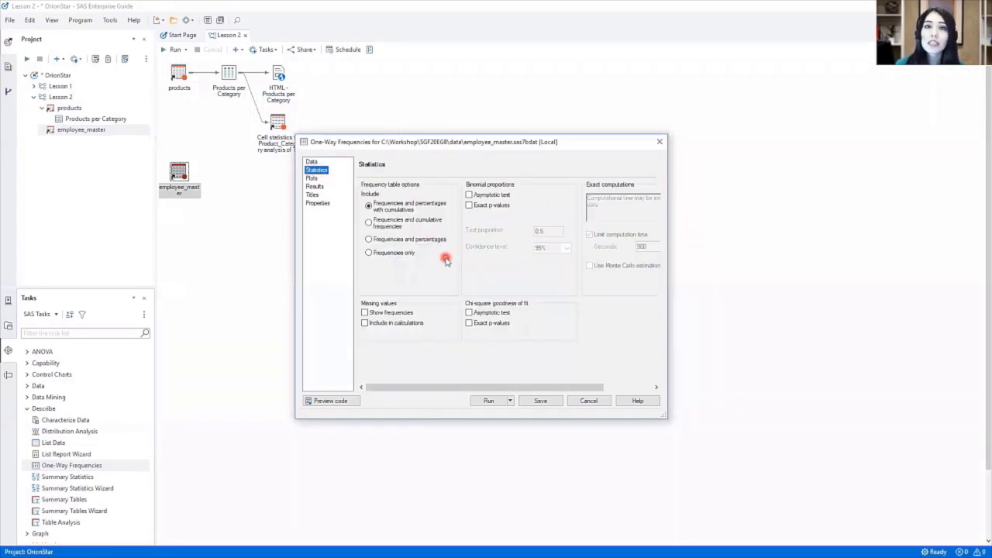
left_click(367, 240)
left_click(412, 275)
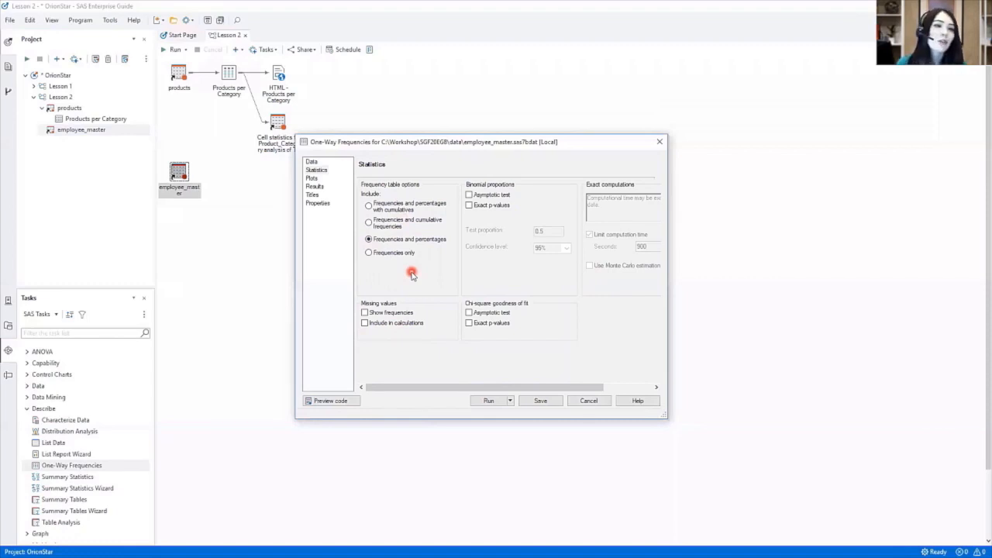
left_click(315, 187)
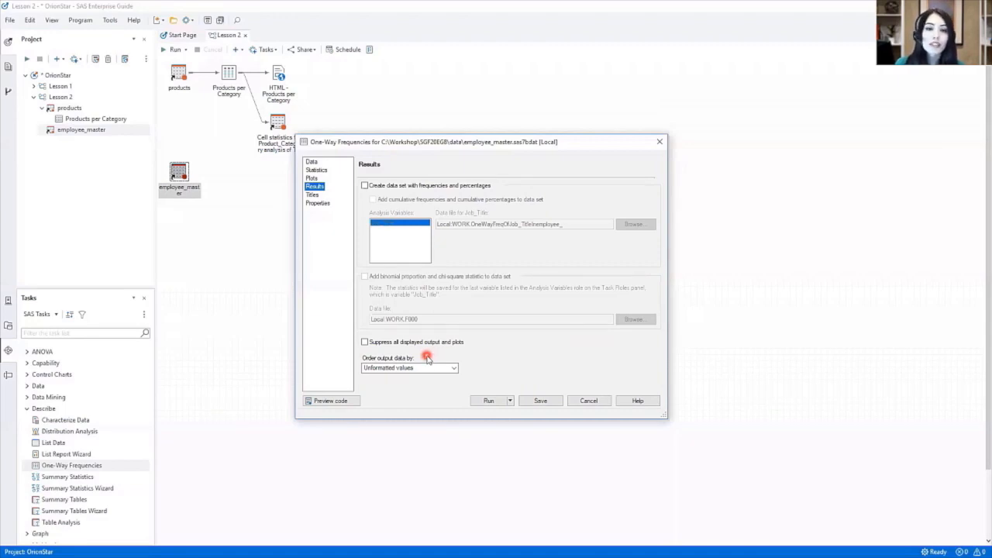
left_click(454, 369)
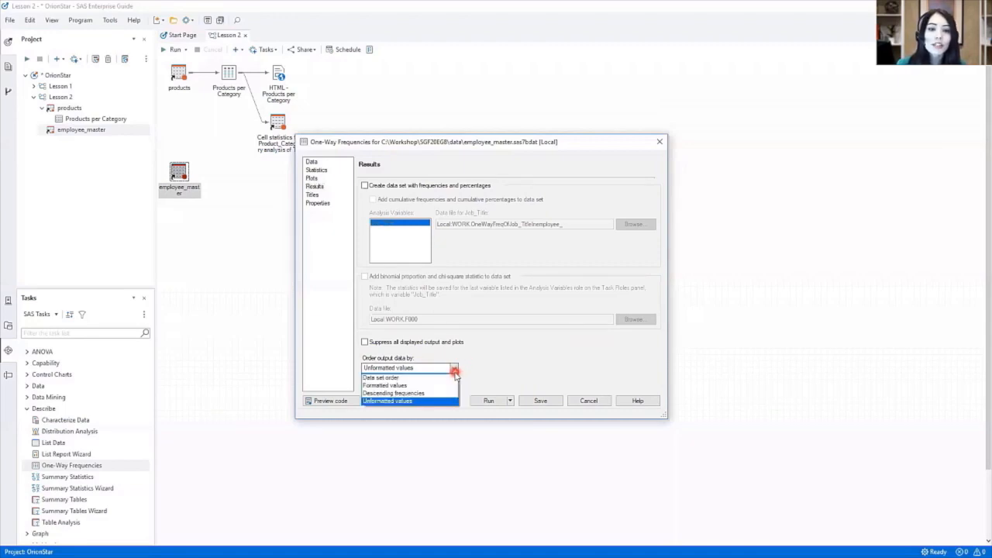
left_click(435, 393)
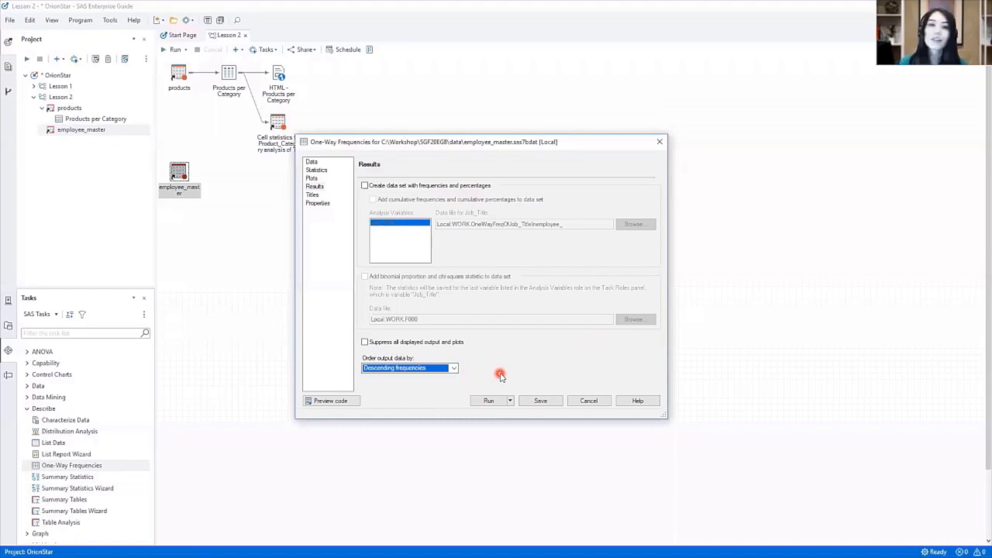
Step: Replace the default analysis title with "Employees by Job Title"
left_click(313, 195)
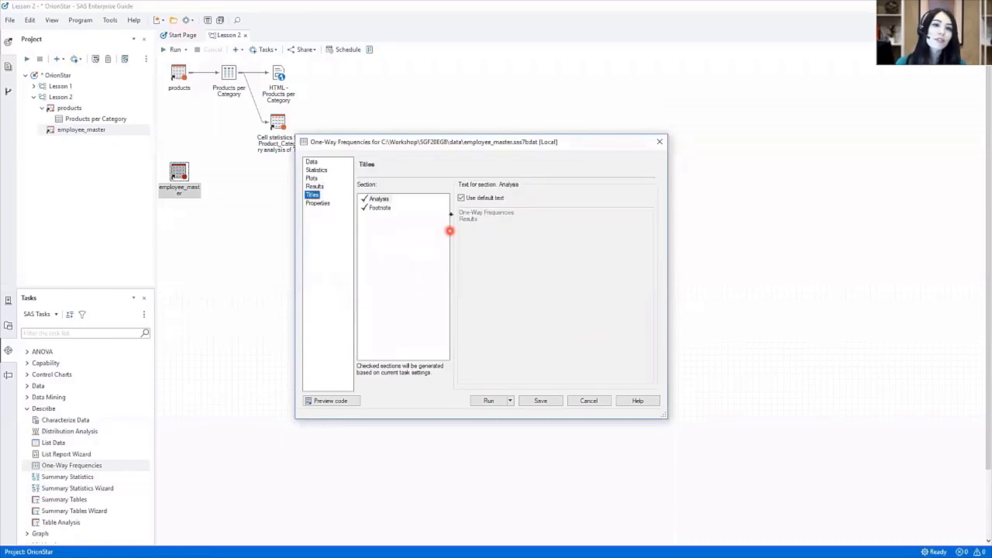
left_click(460, 198)
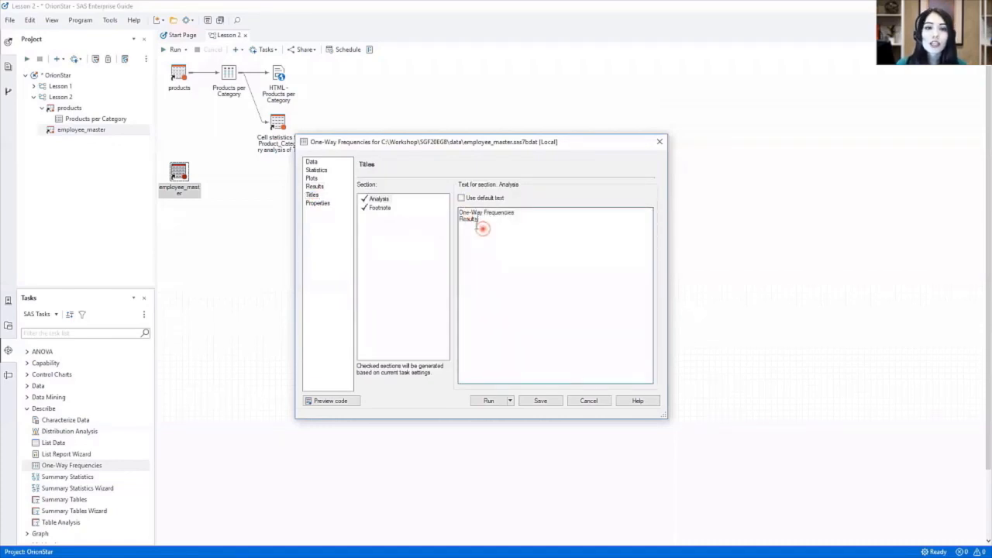
left_click_drag(481, 229, 447, 213)
key("Delete")
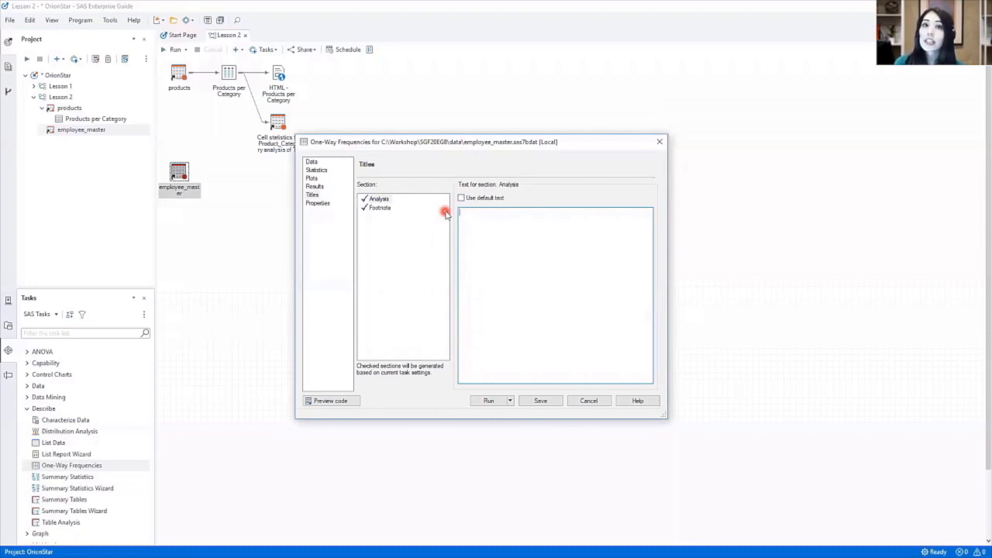
type("E")
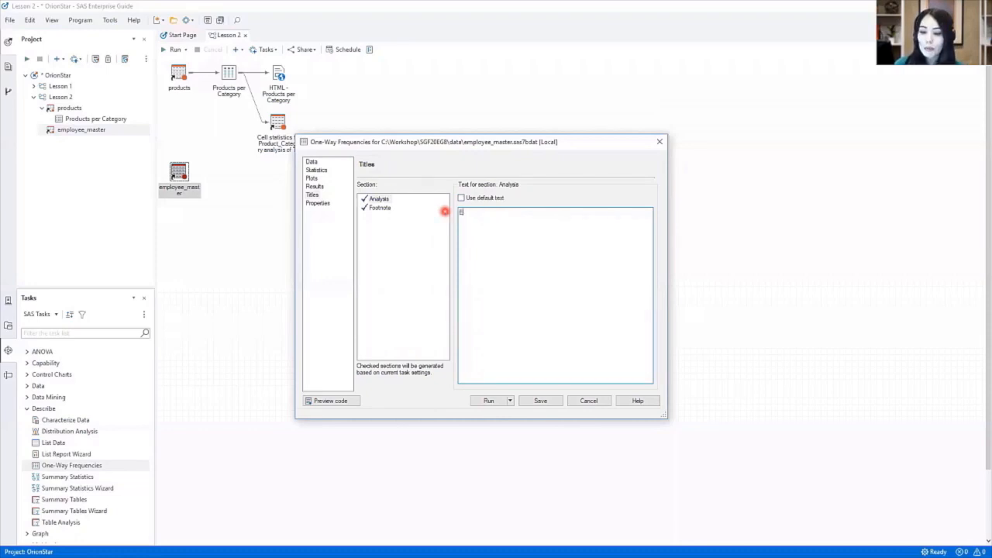
type("mployees by Job Title")
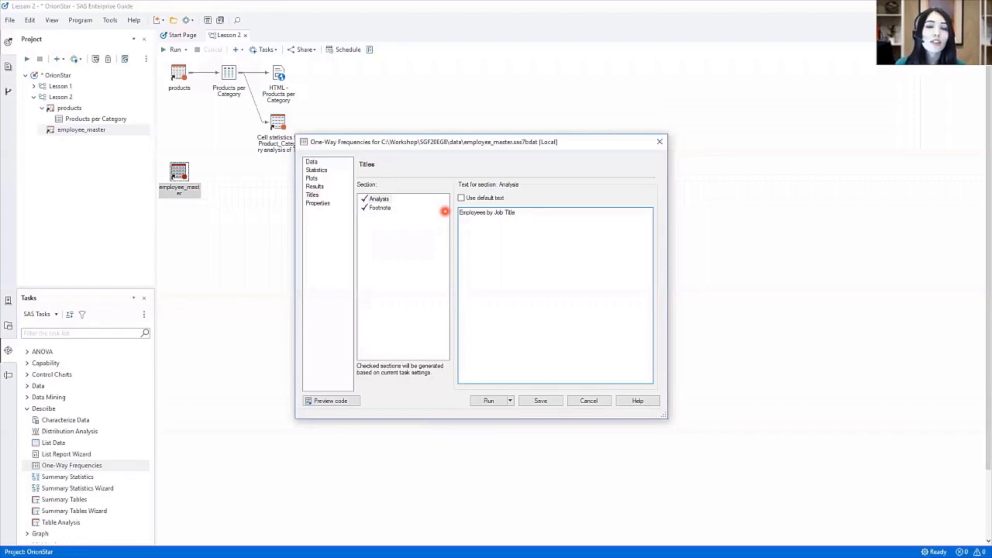
Step: Turn off the default footnote text and clear the footnote completely
left_click(384, 210)
left_click(460, 200)
left_click(514, 283)
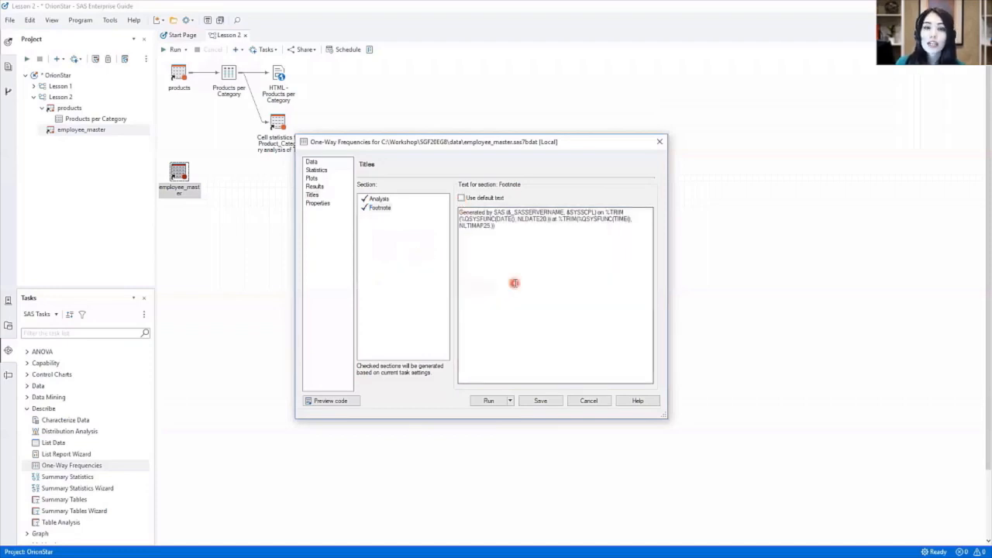
left_click_drag(495, 236, 450, 210)
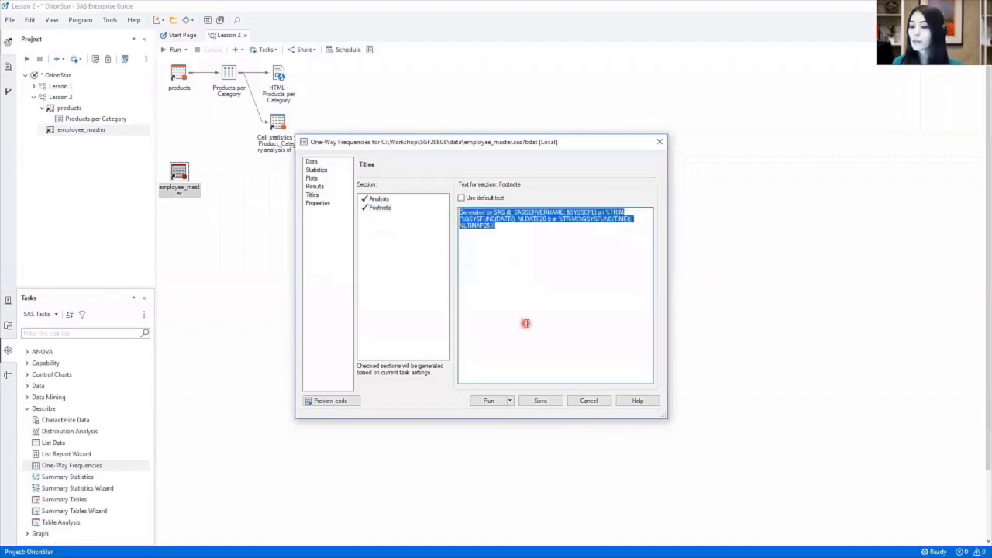
key("Delete")
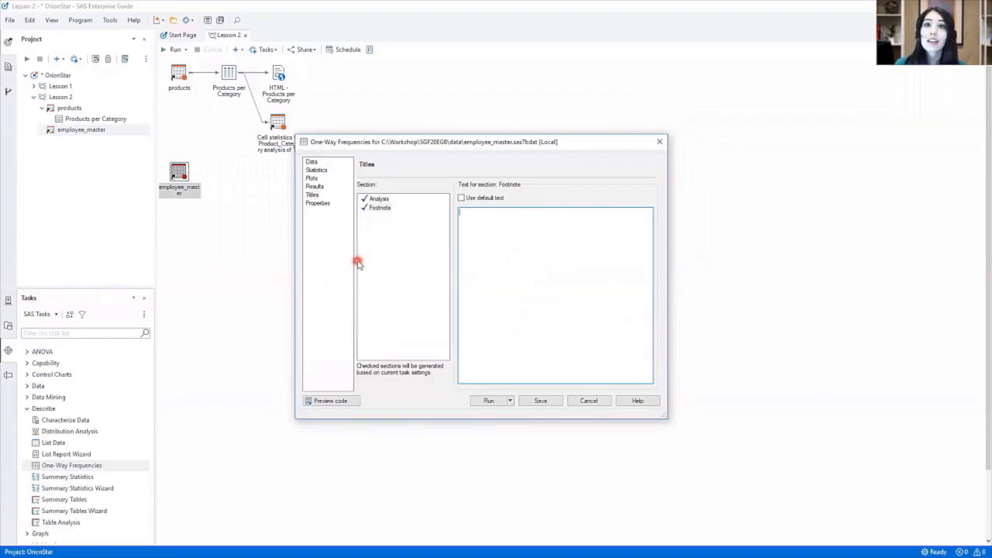
Step: Change the task's label to "Jobs by Dept Freq Report" in its properties
left_click(317, 203)
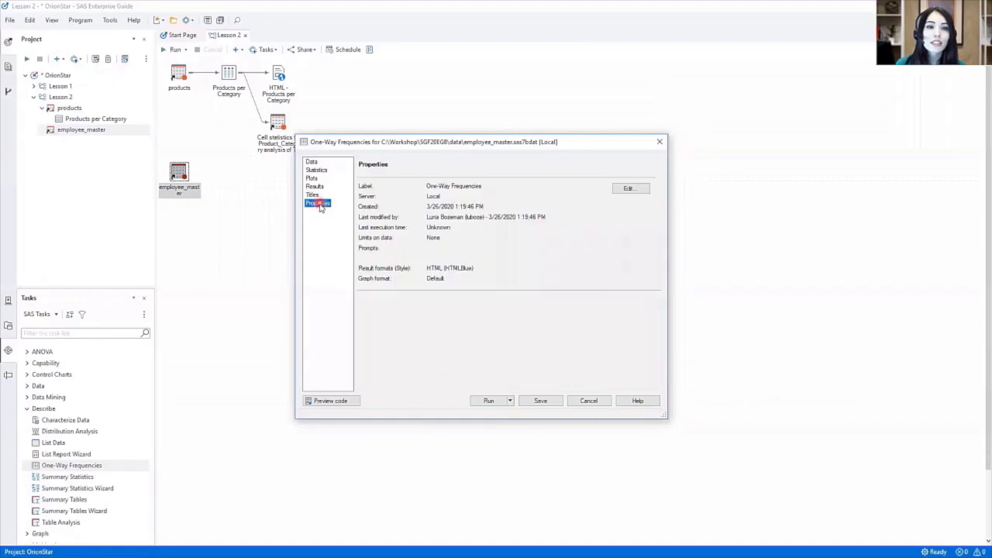
left_click(631, 189)
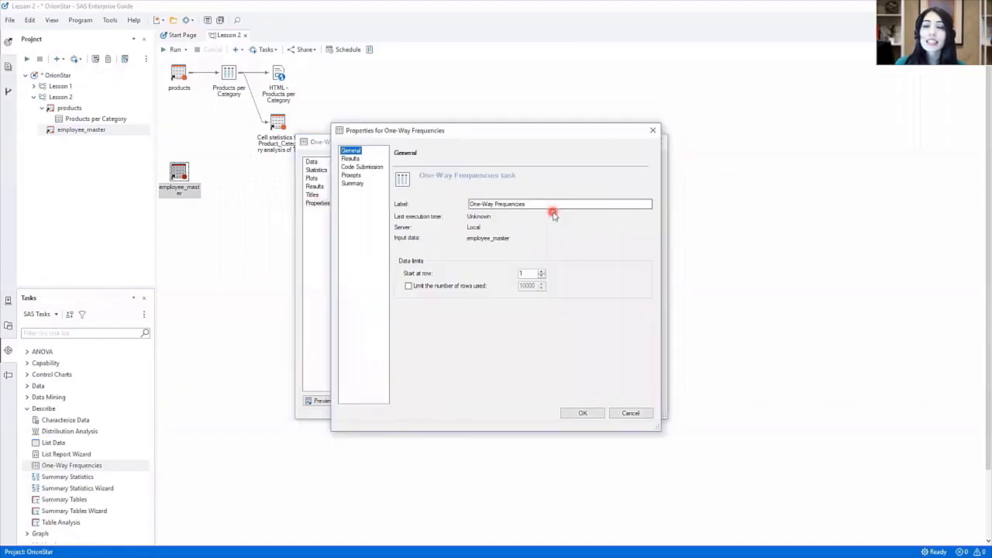
left_click_drag(536, 203, 454, 205)
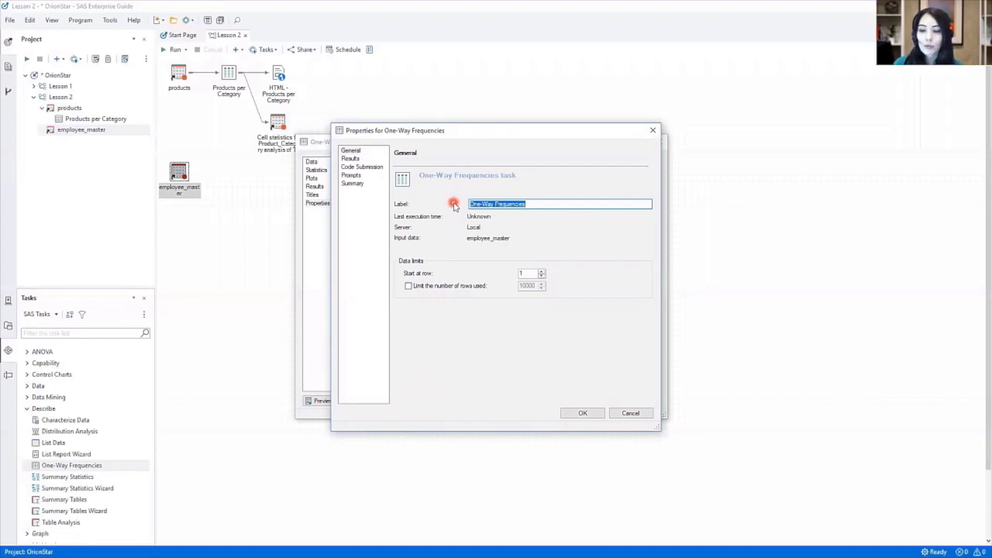
type("Jobs by Dept Fre")
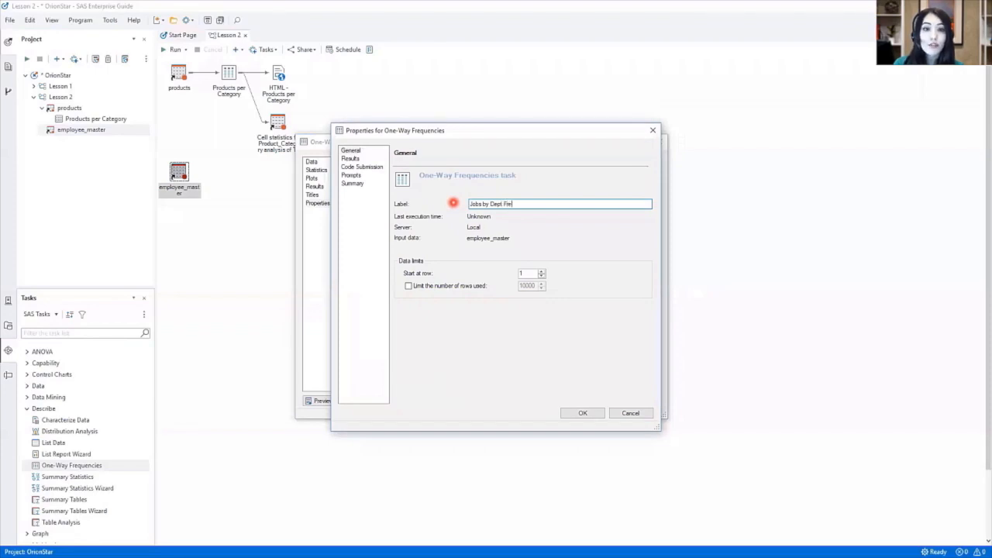
type("q Report")
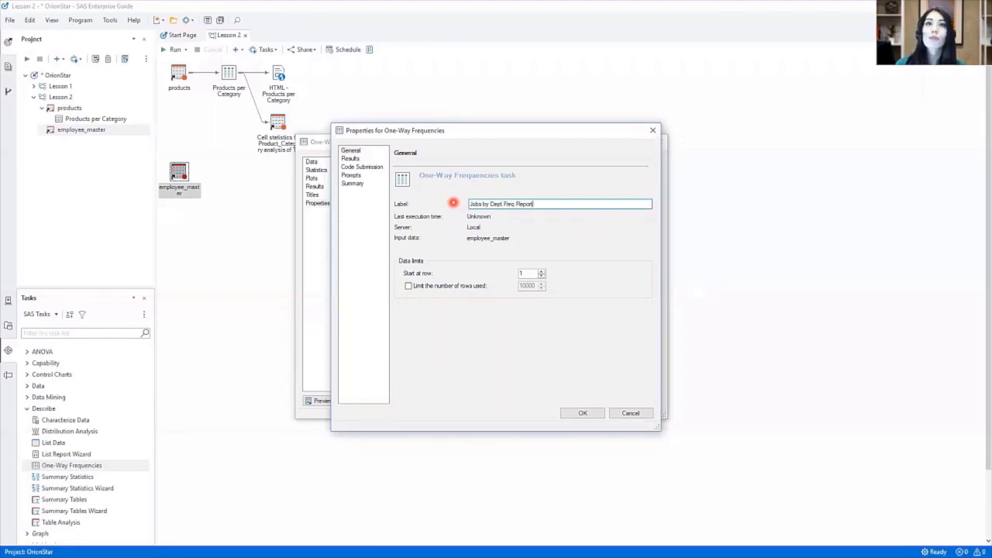
left_click(578, 414)
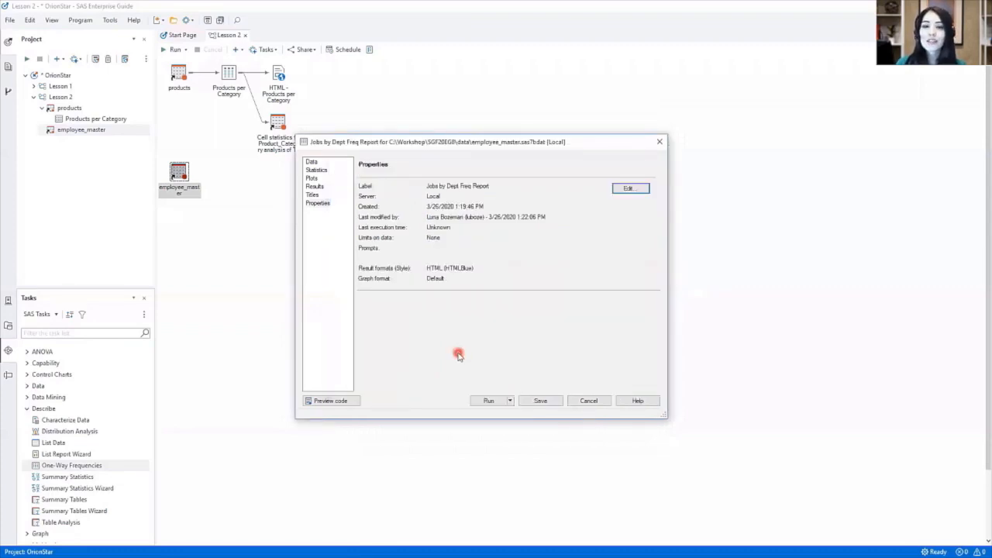
Step: Run the Jobs by Dept Freq Report task and review the job title frequency tables for each department
left_click(489, 400)
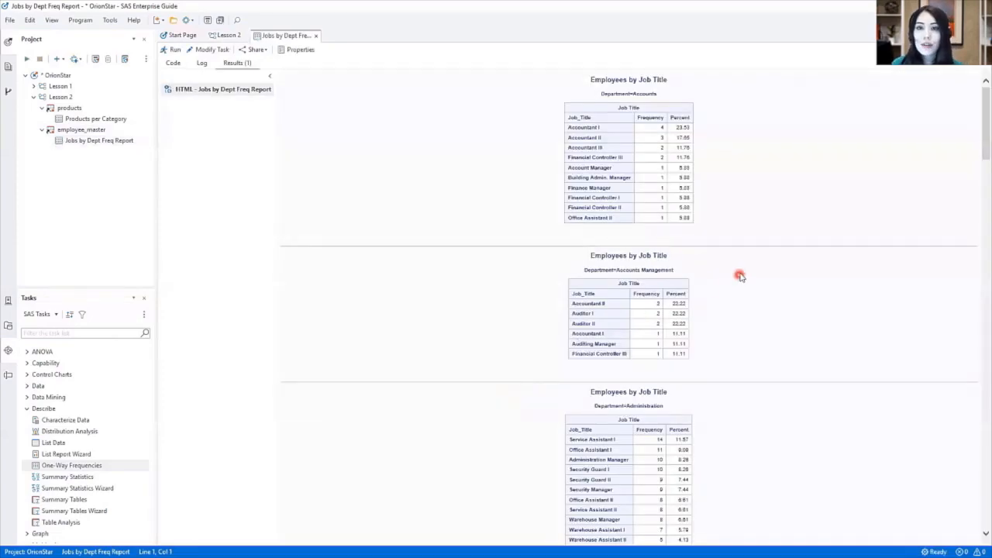
scroll(740, 277, "up", 3)
scroll(782, 291, "up", 4)
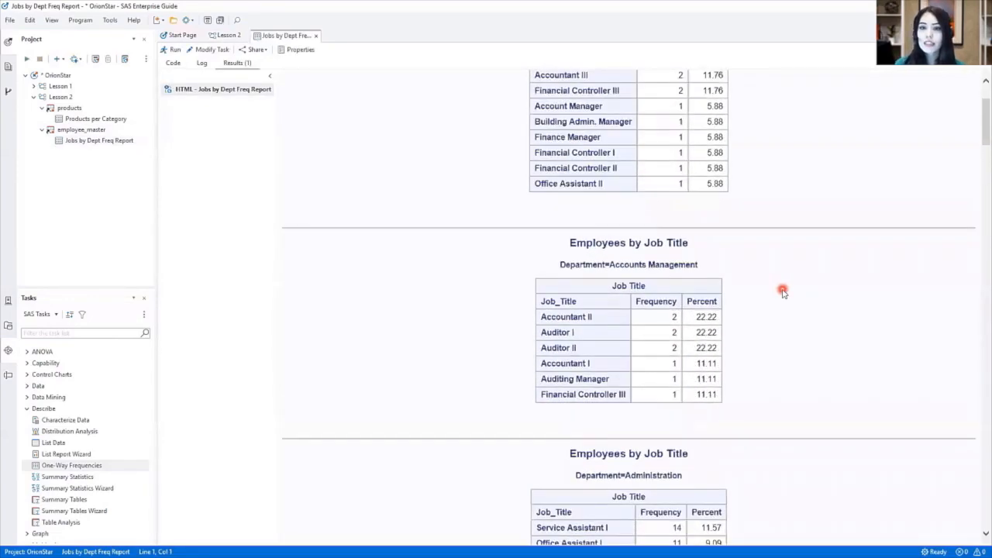
scroll(786, 291, "up", 1)
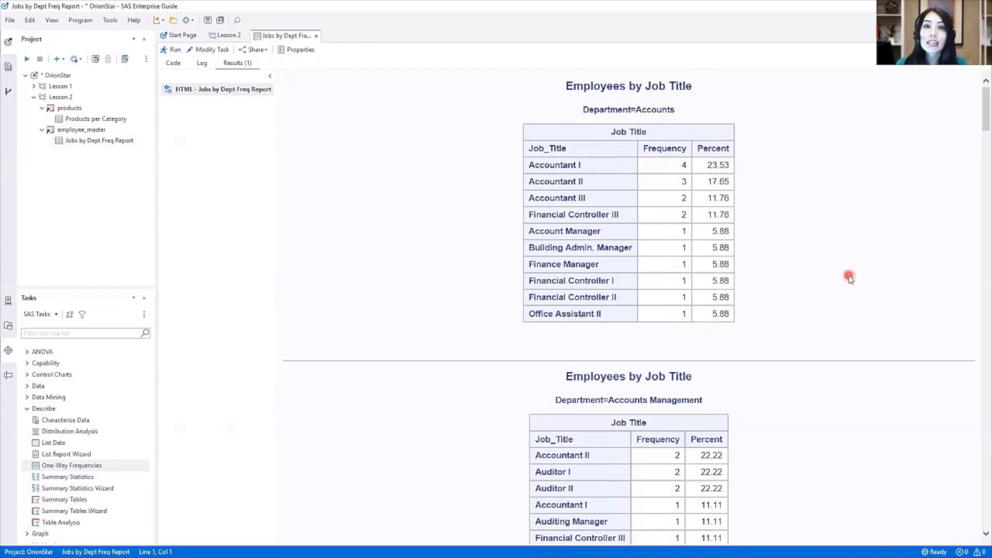
scroll(849, 279, "down", 1)
scroll(848, 279, "down", 6)
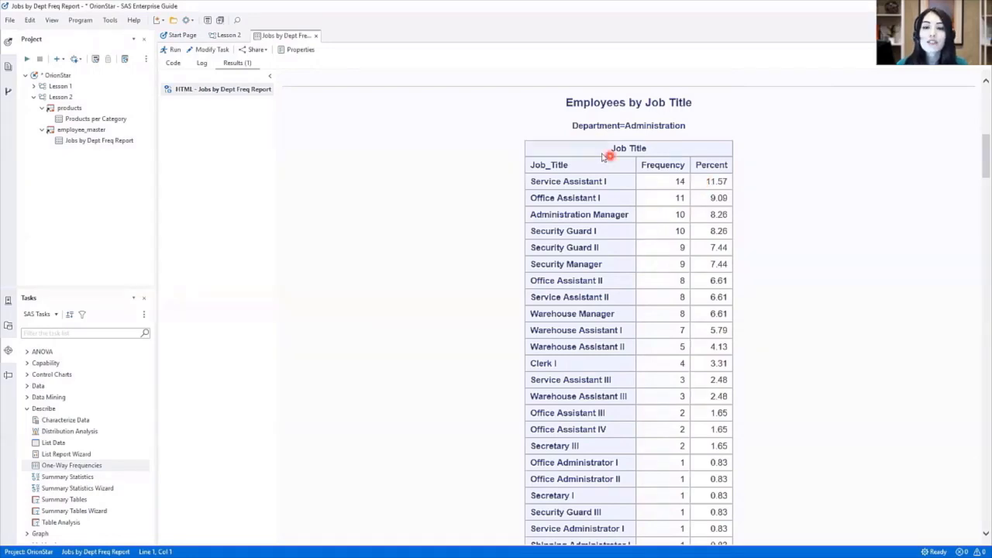
scroll(893, 304, "down", 1)
scroll(894, 303, "down", 4)
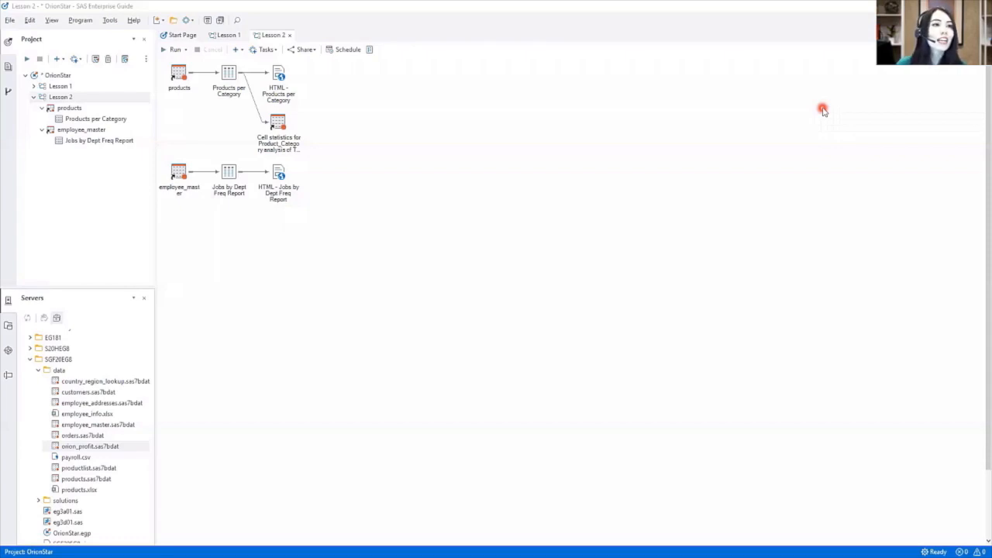
Step: Add orion_profit.sas7bdat from the SGF20EG8 data folder to the Lesson 2 process flow without opening it
left_click(823, 109)
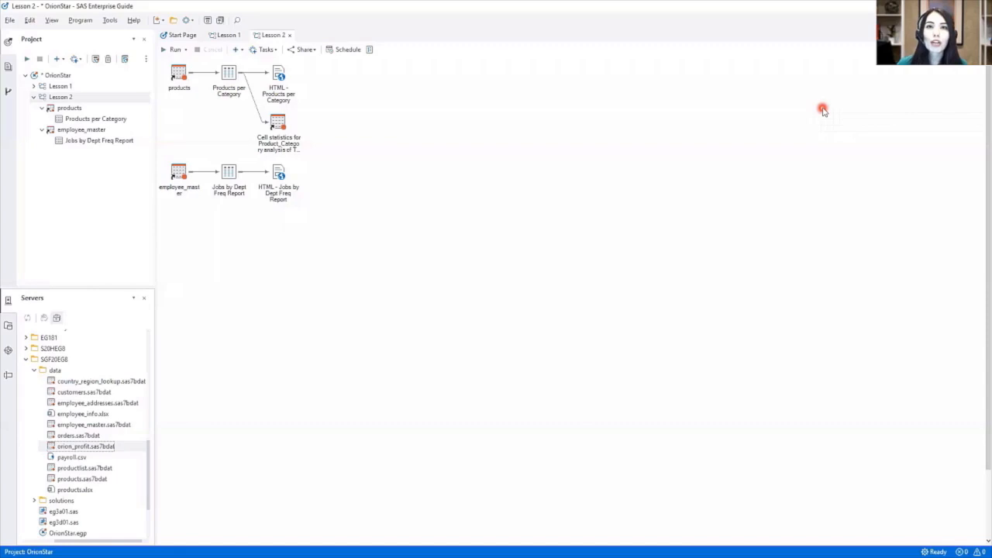
left_click(724, 242)
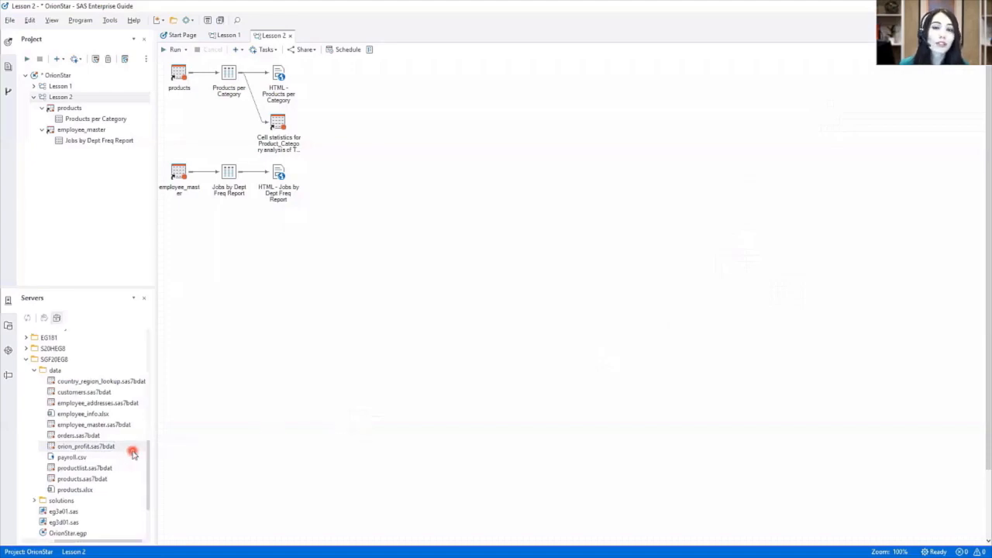
right_click(106, 451)
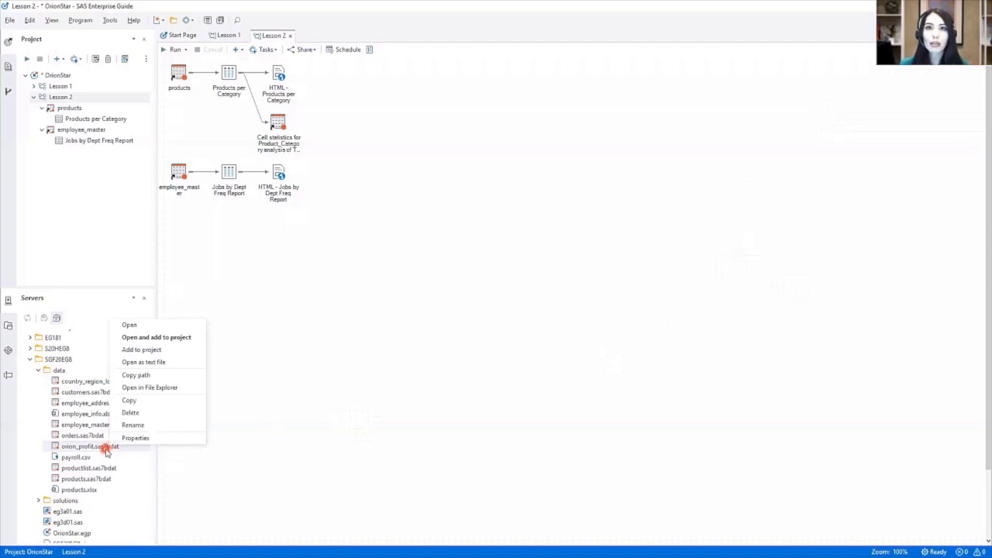
left_click(146, 350)
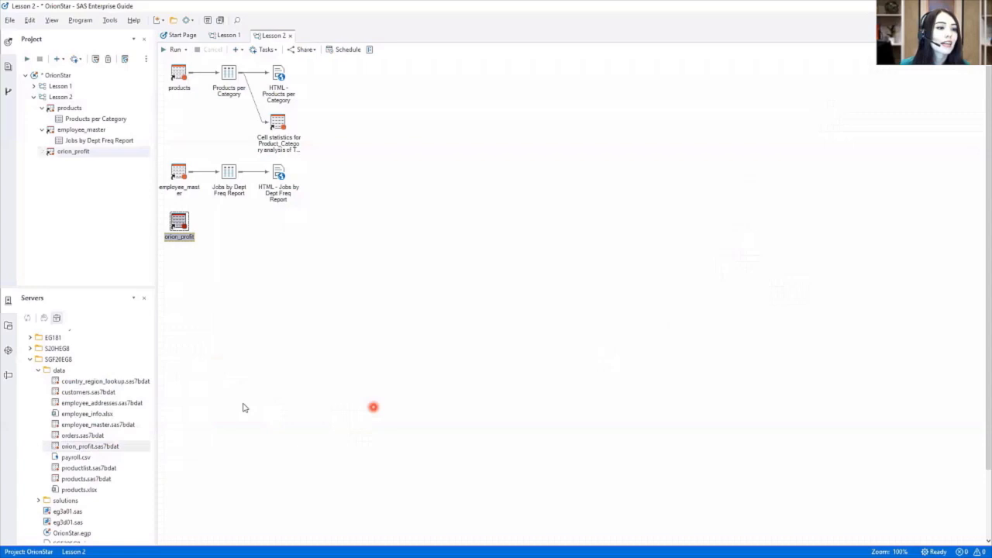
Step: Start a Bar Chart task on the orion_profit table and choose the Vertical Colored Bar chart type
left_click(8, 350)
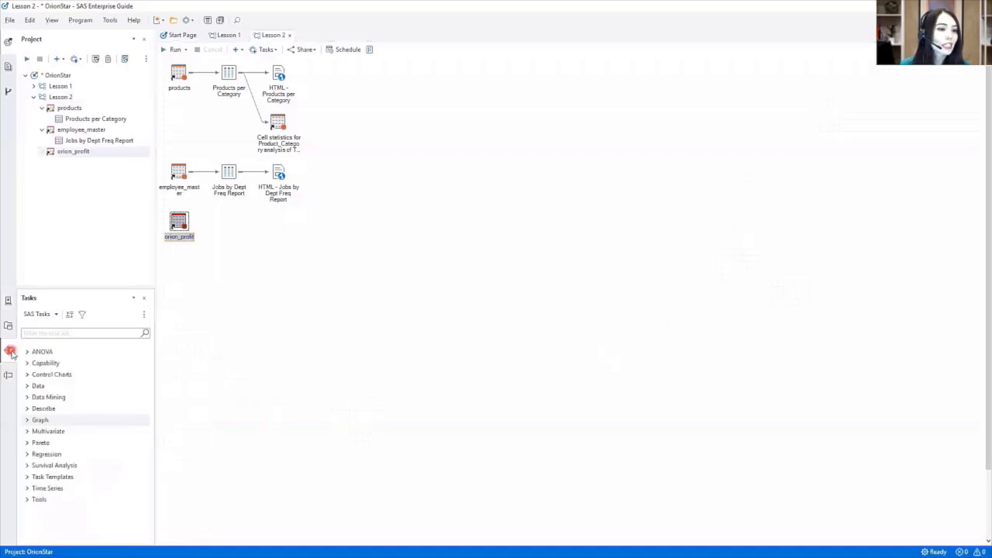
left_click(27, 420)
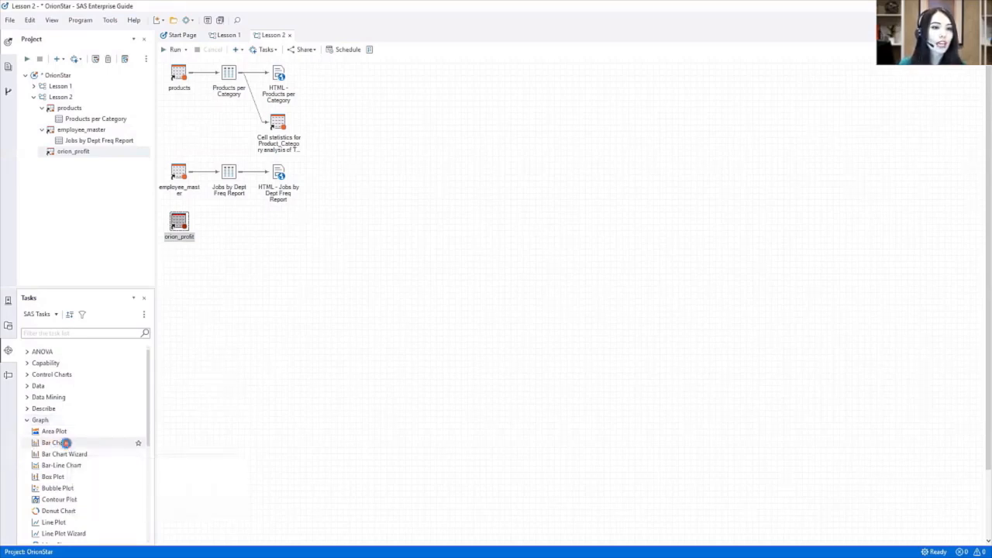
double_click(65, 443)
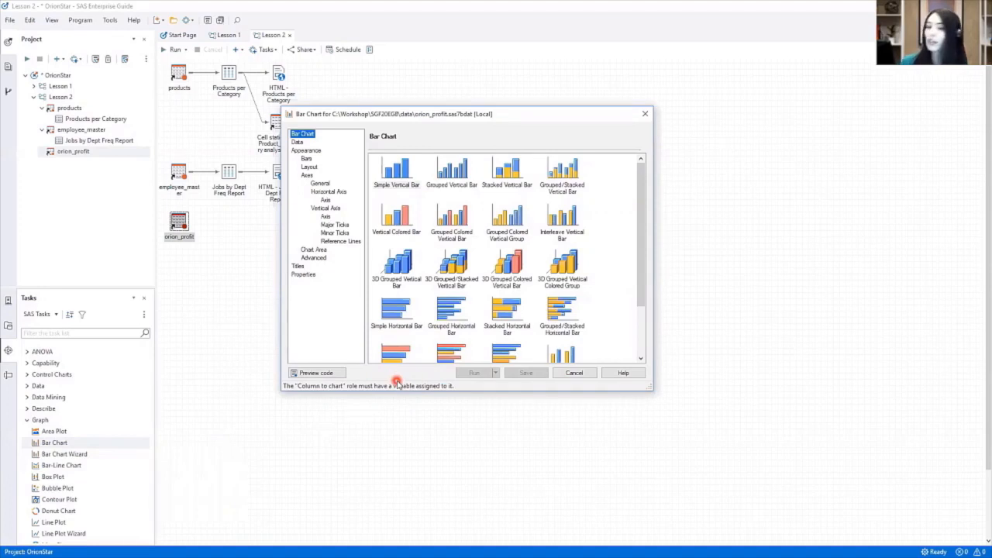
left_click(380, 221)
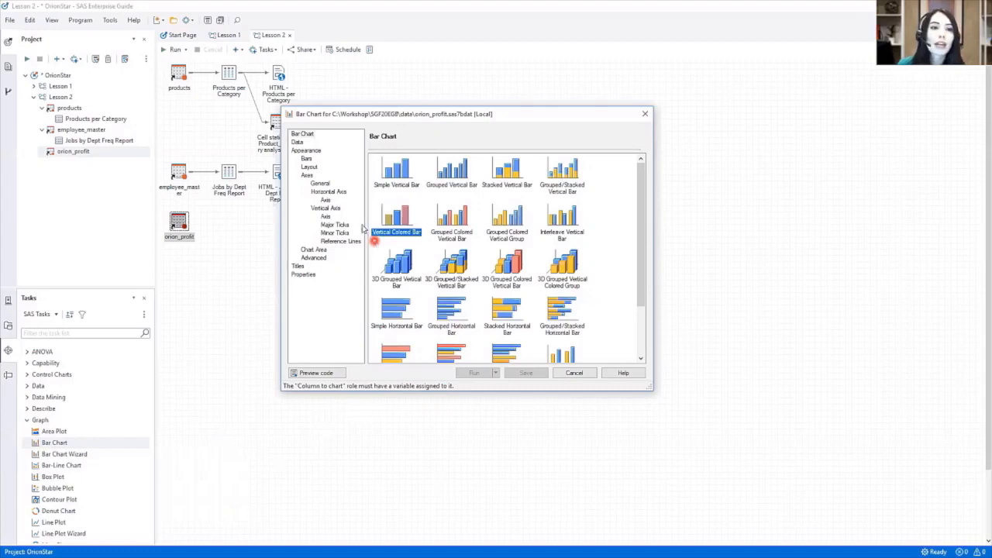
Step: Add a task filter to the chart's data source so that Product_Line is equal to Children
left_click(296, 143)
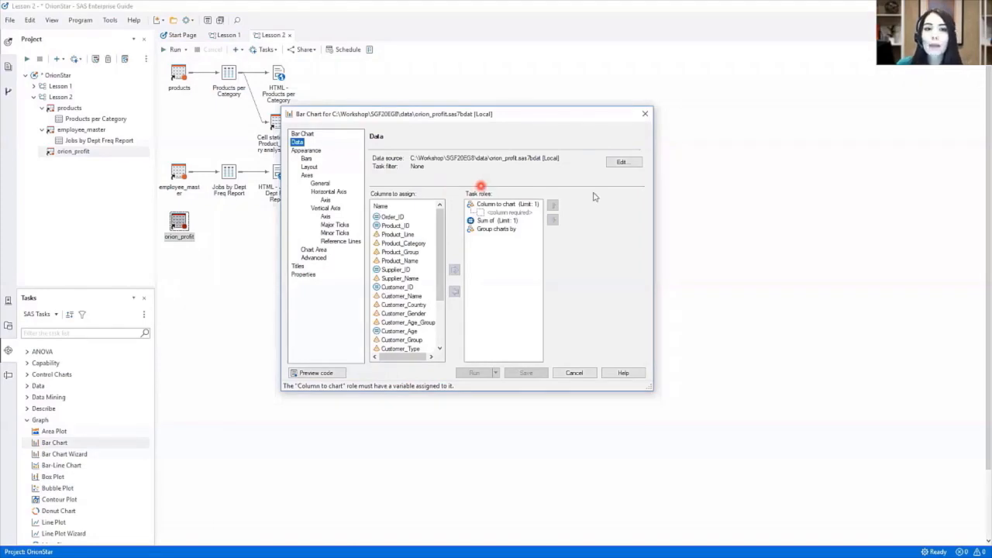
left_click(635, 164)
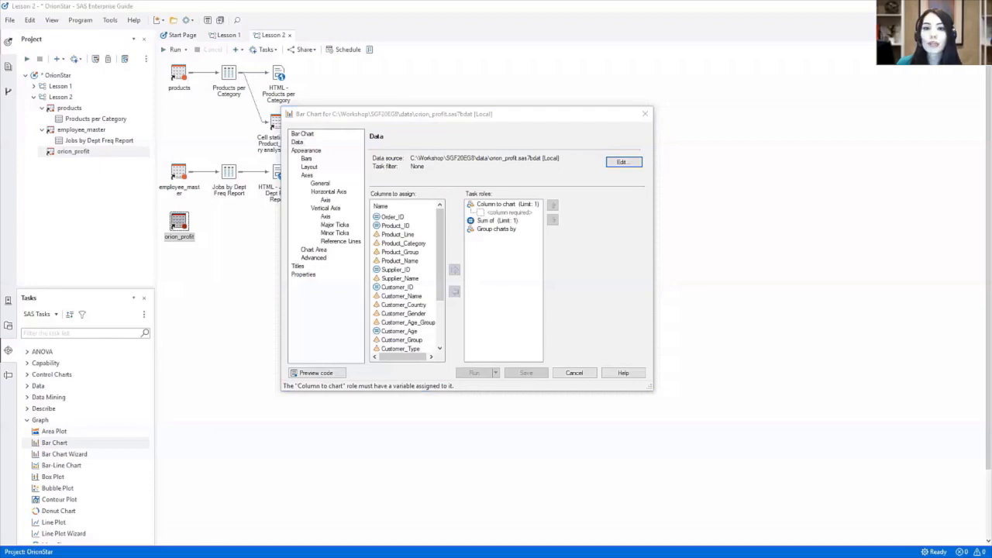
left_click_drag(494, 145, 493, 143)
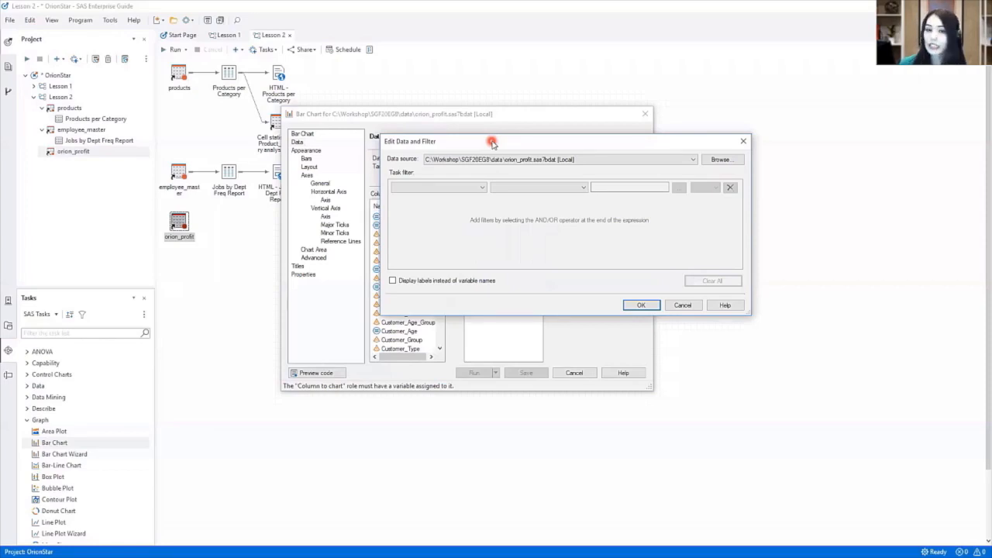
left_click(479, 189)
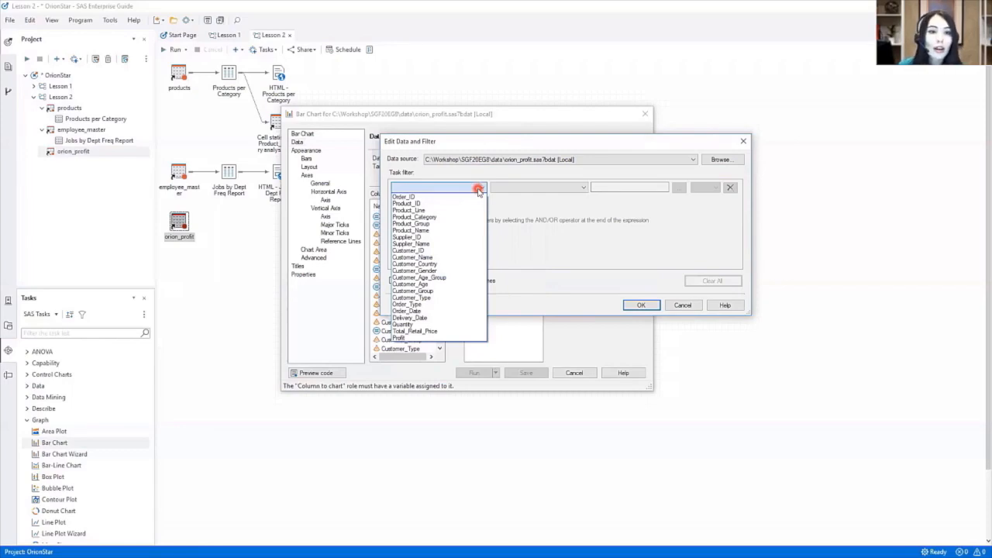
left_click(422, 210)
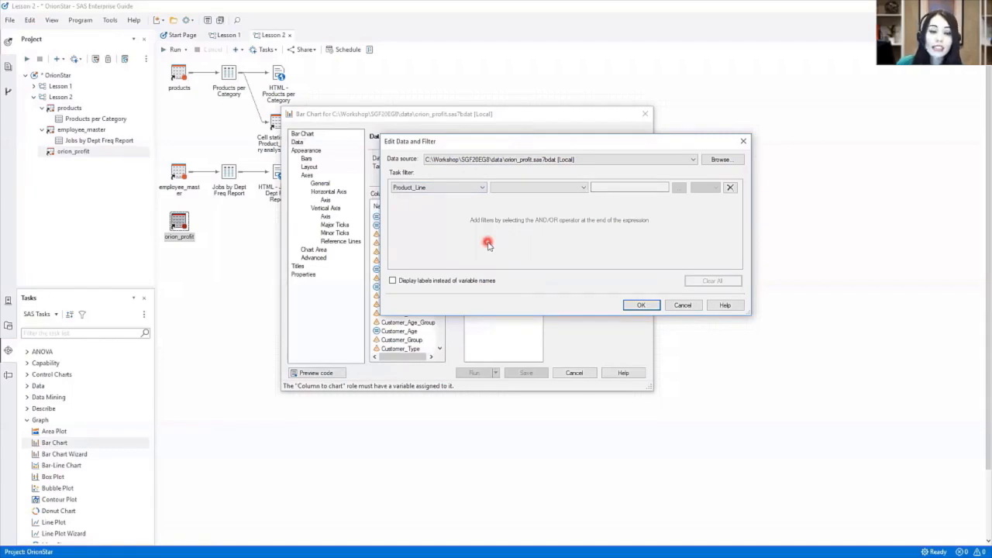
left_click(585, 188)
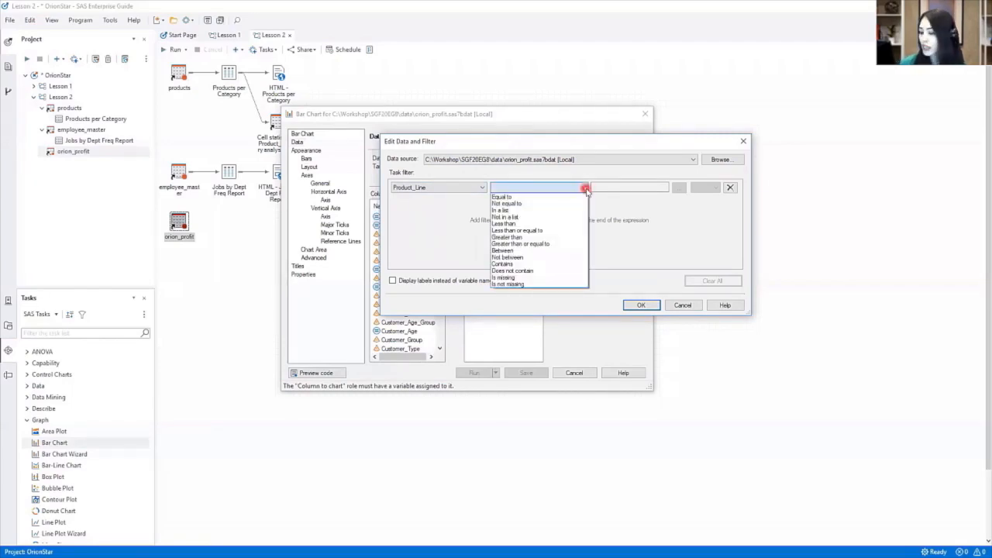
left_click(516, 198)
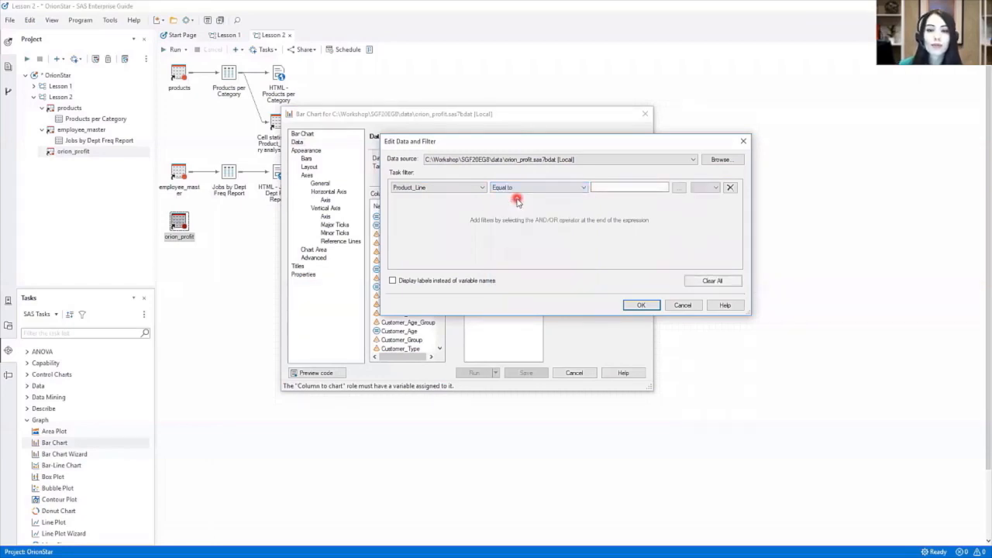
left_click(620, 186)
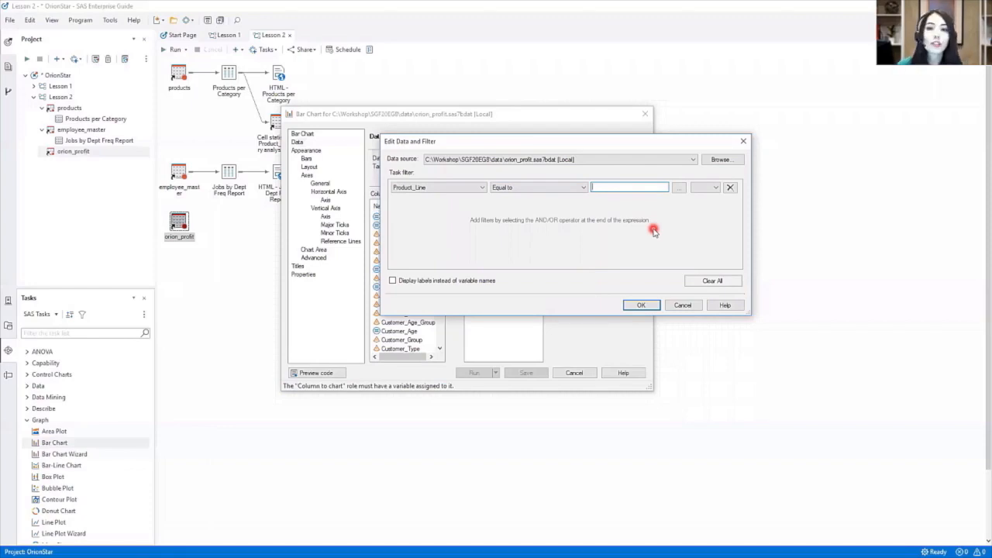
left_click(679, 188)
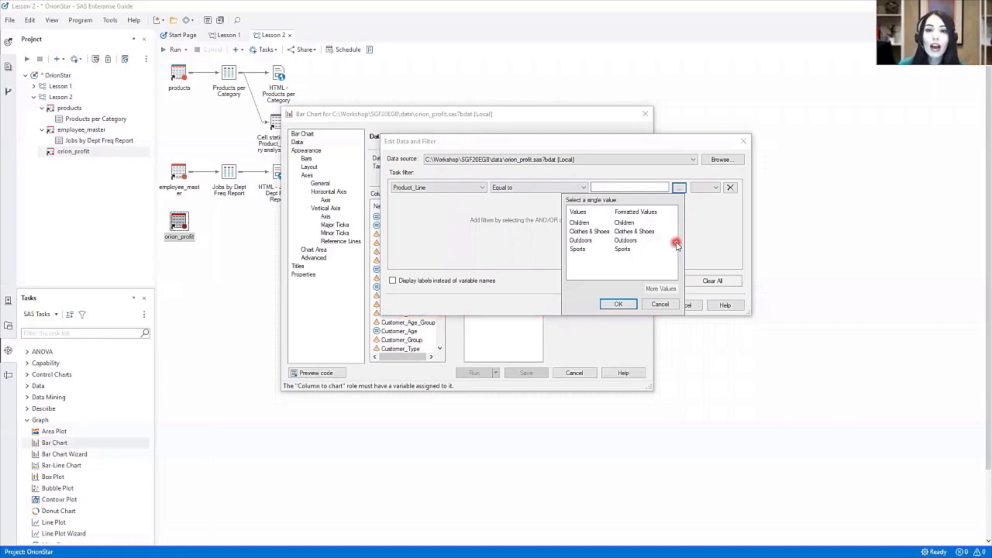
left_click(620, 223)
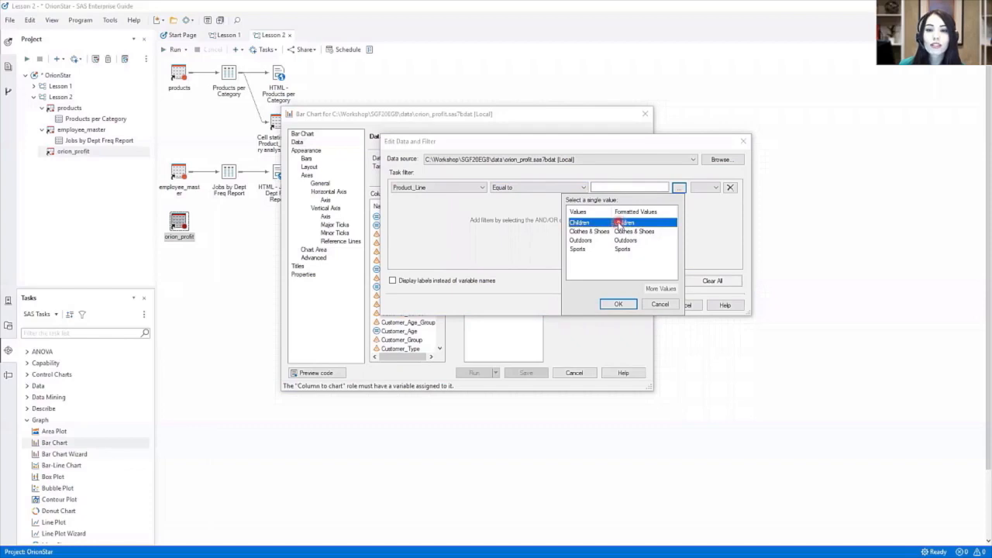
left_click(631, 304)
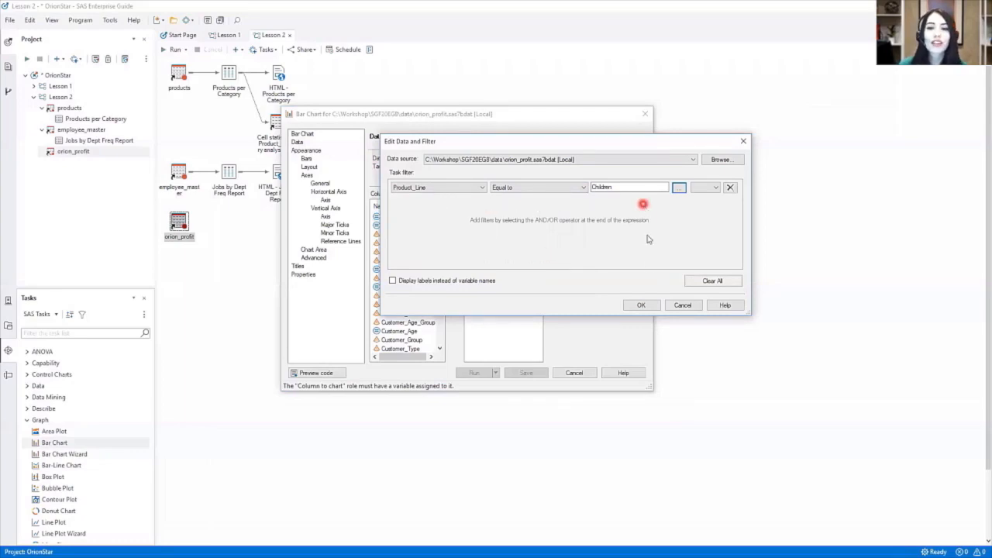
left_click(640, 304)
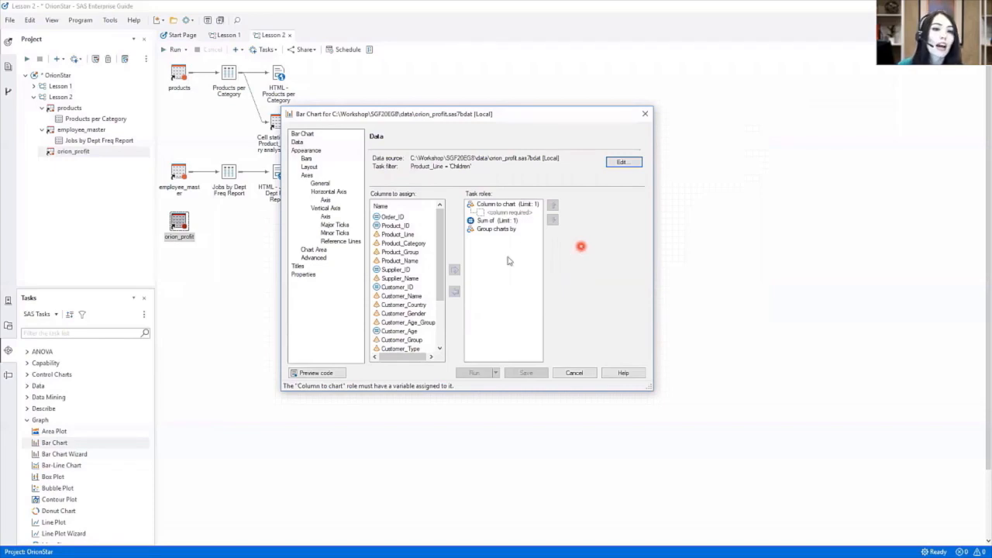
Step: Assign Product_Group as the column to chart and Profit to the Sum of role
left_click(403, 252)
left_click_drag(412, 251, 506, 217)
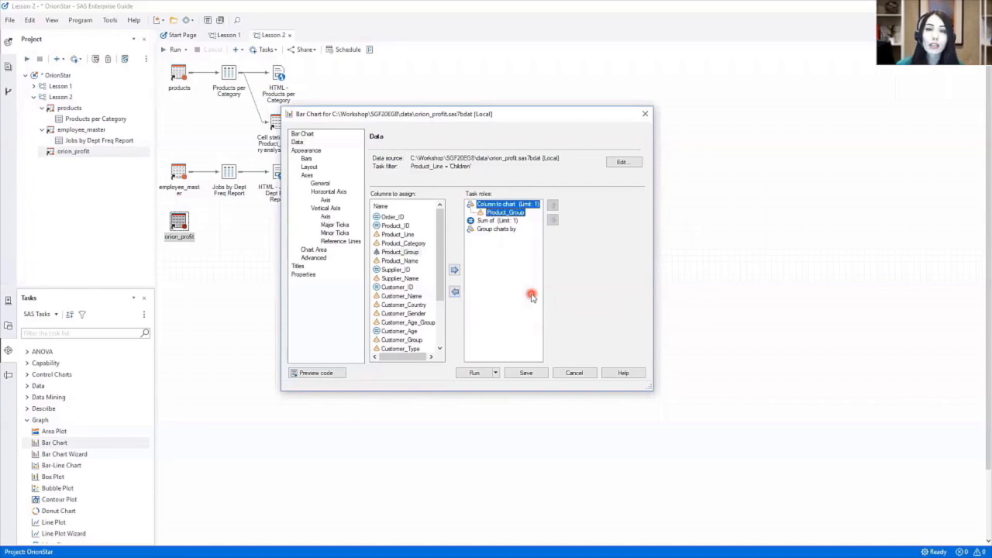
left_click_drag(442, 295, 507, 236)
left_click(390, 341)
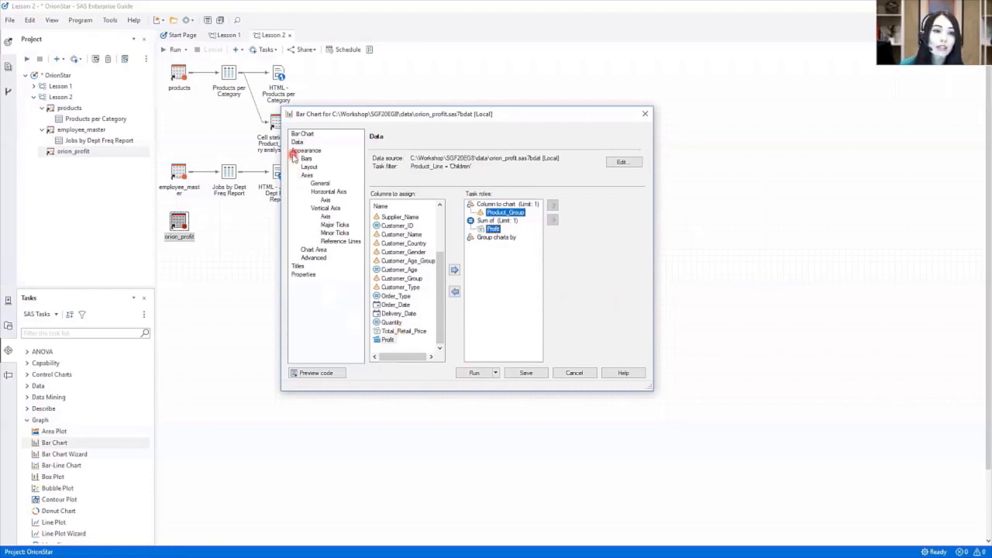
Step: Set the bar statistic to Average and show the Average as the statistical value for the bars
left_click(325, 260)
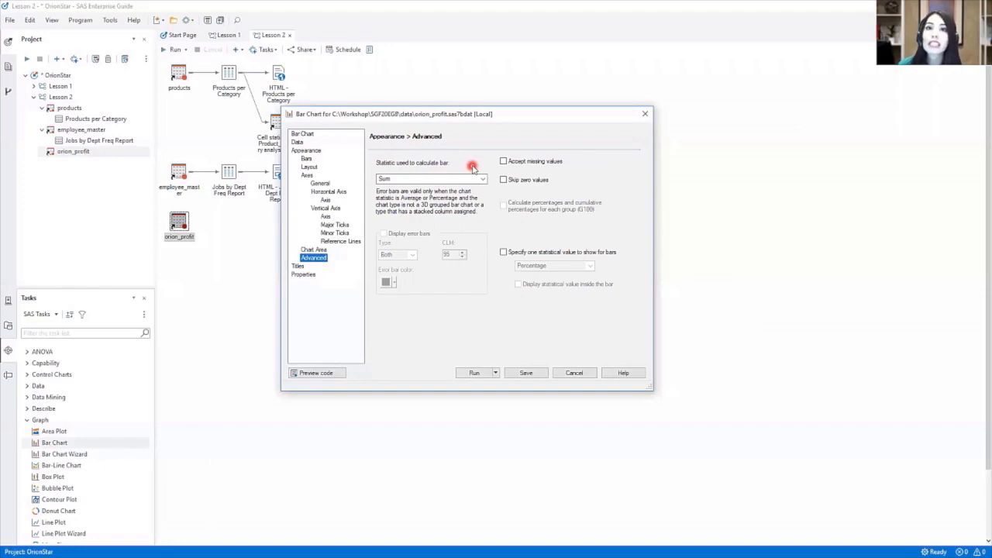
left_click(481, 179)
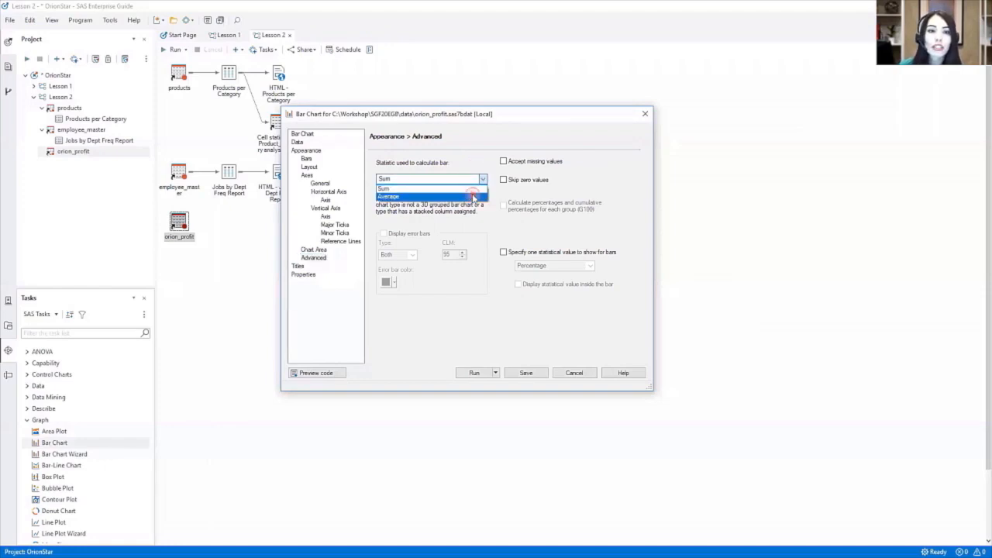
left_click(475, 196)
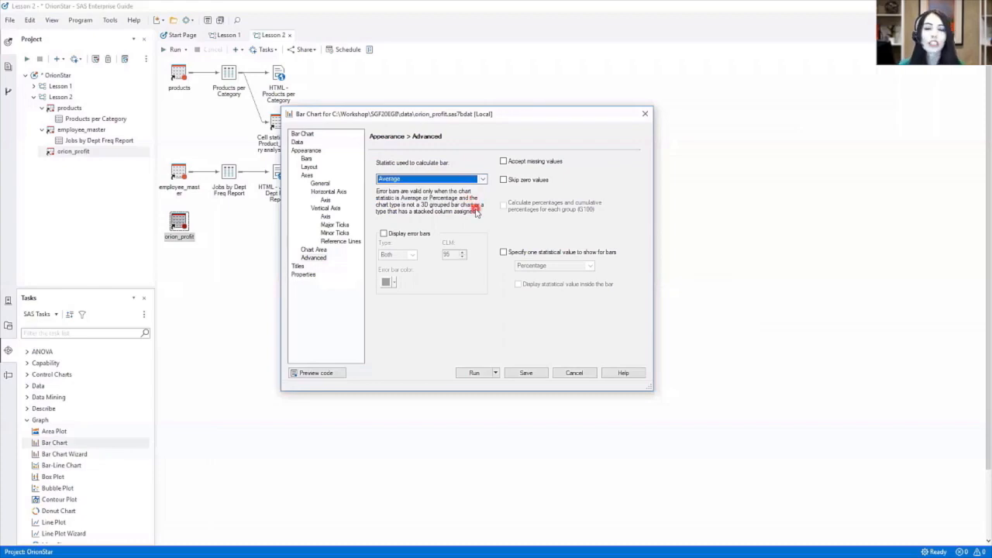
left_click(503, 252)
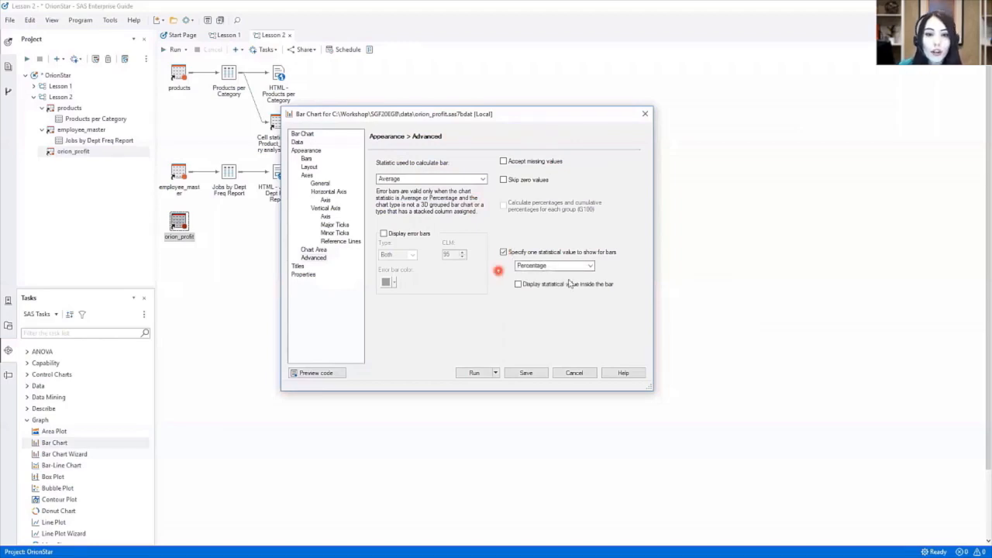
left_click(590, 266)
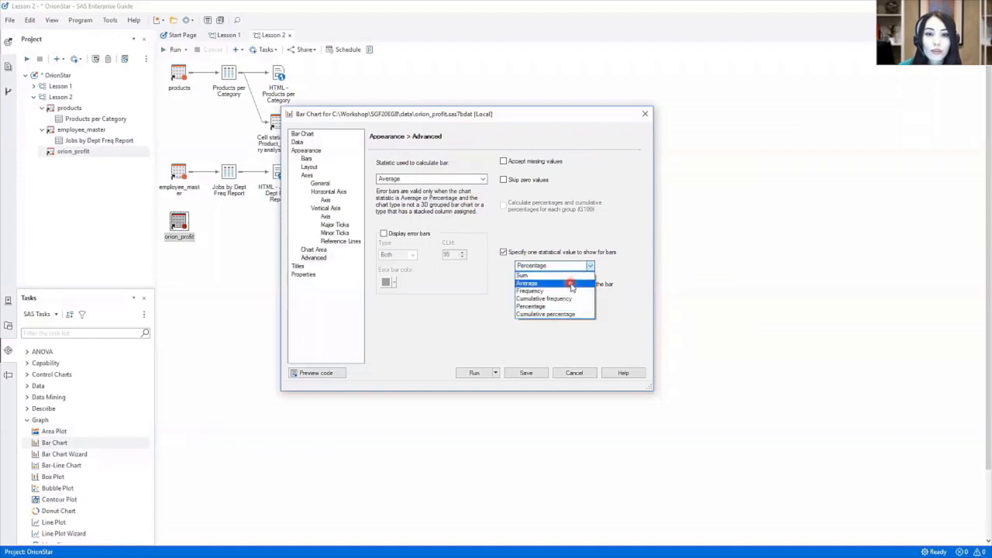
left_click(571, 283)
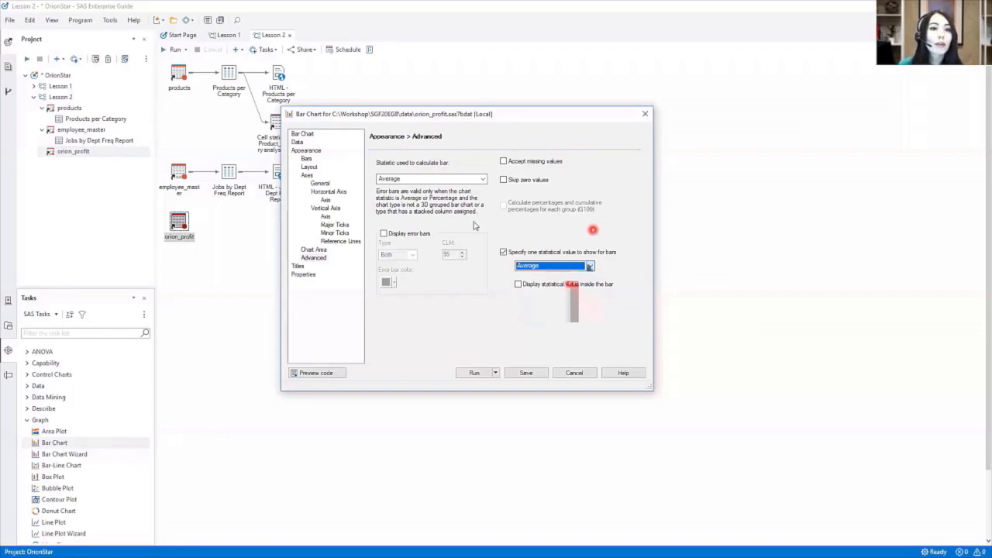
Step: Turn off the 2D layout, shape the bars as Cylinder and order them by descending bar height
left_click(313, 168)
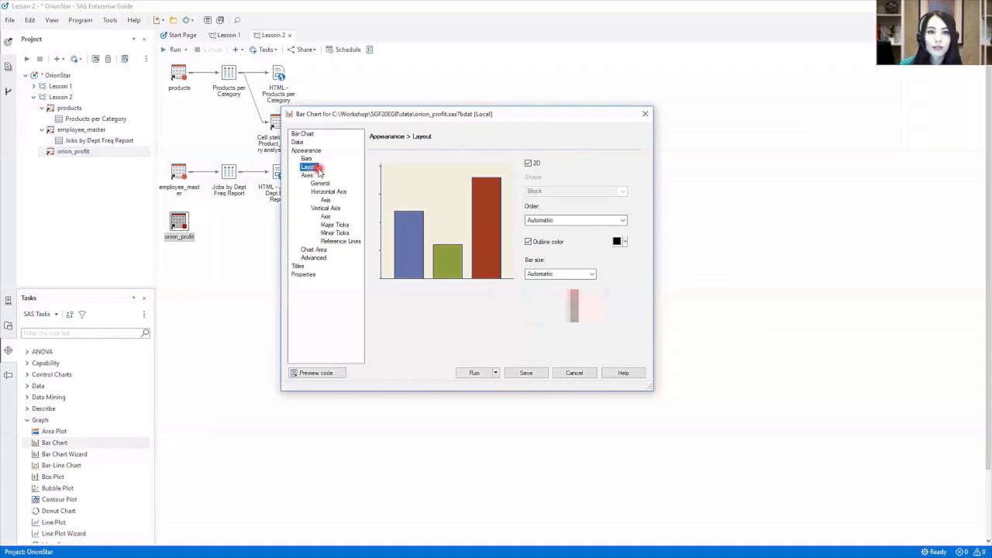
left_click(528, 164)
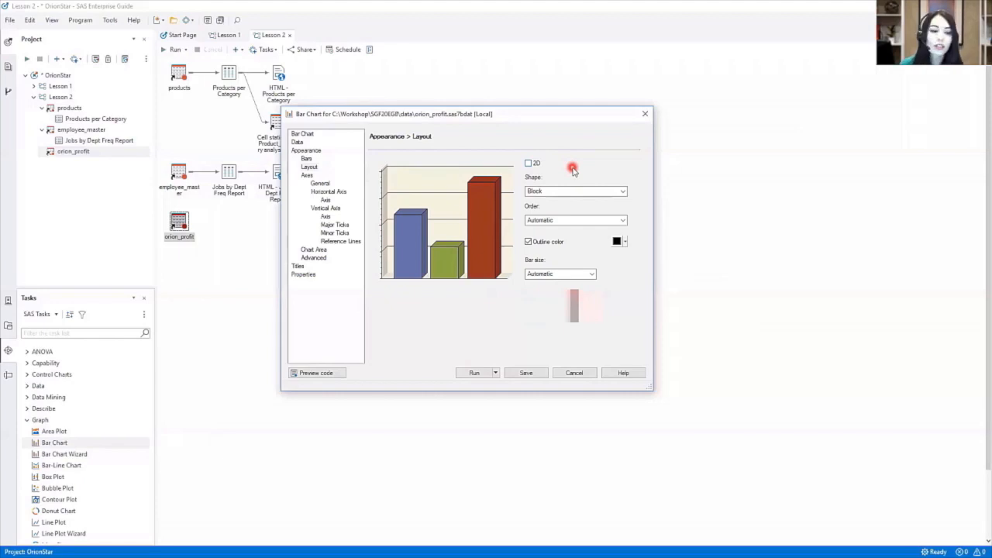
left_click(623, 192)
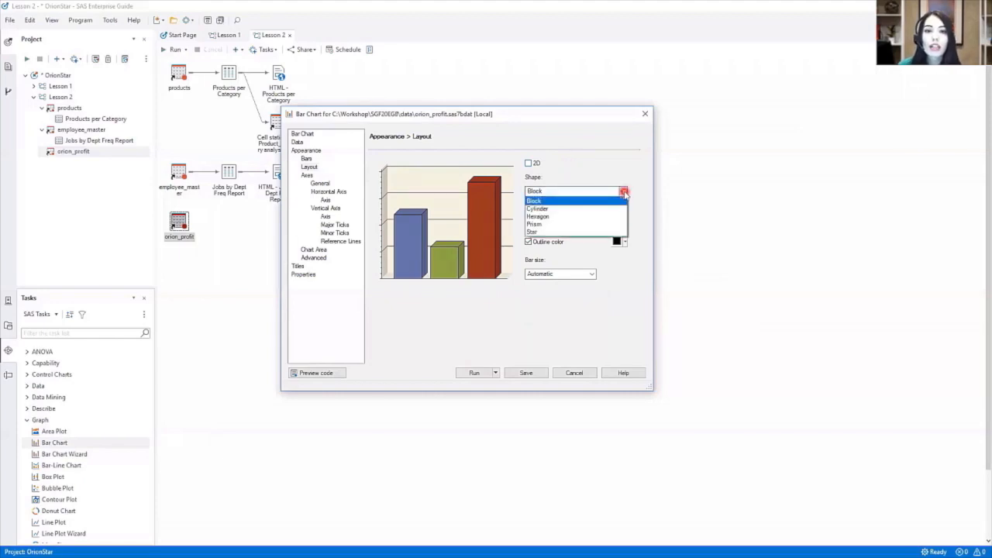
left_click(560, 209)
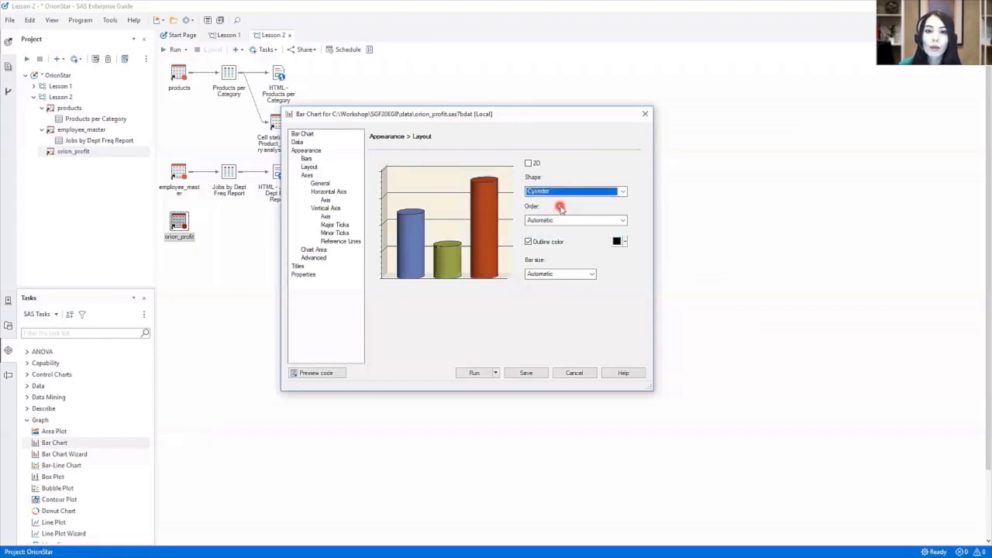
left_click(624, 223)
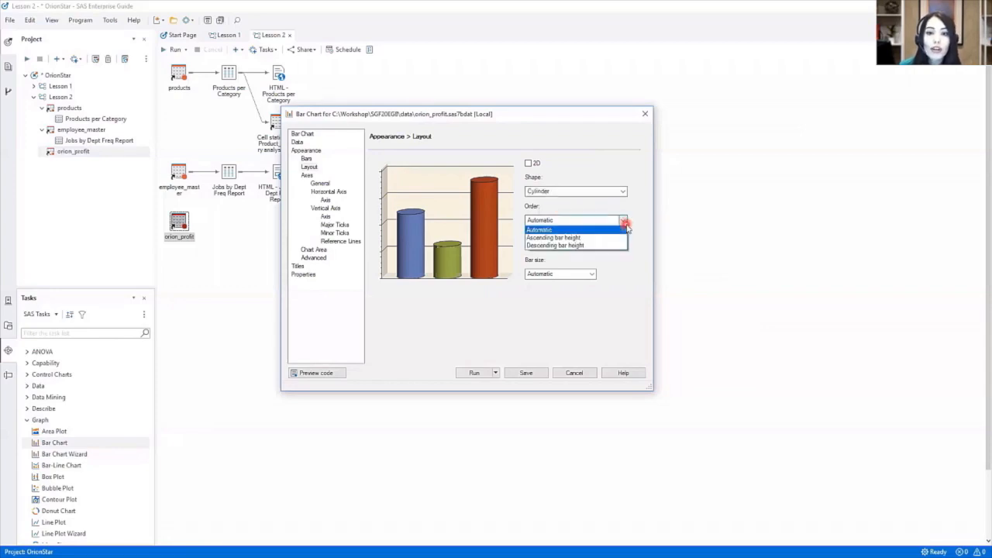
left_click(588, 245)
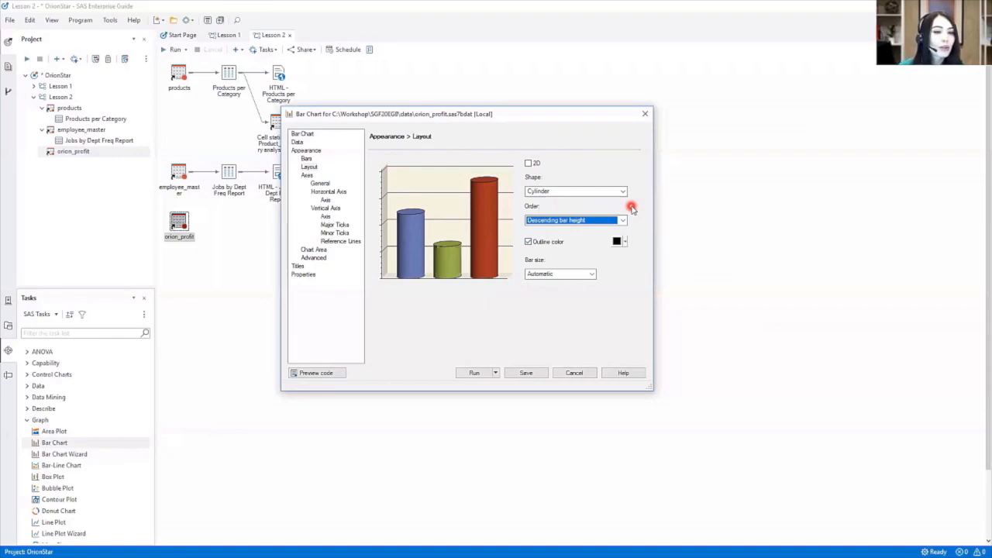
Step: Rotate the horizontal axis values of the bar chart by 45 degrees
left_click(326, 200)
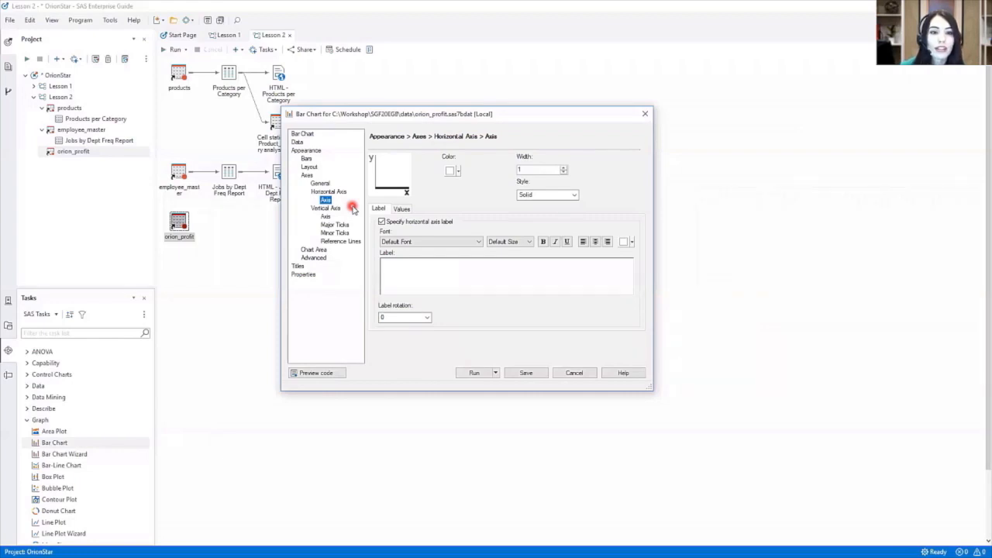
left_click(402, 210)
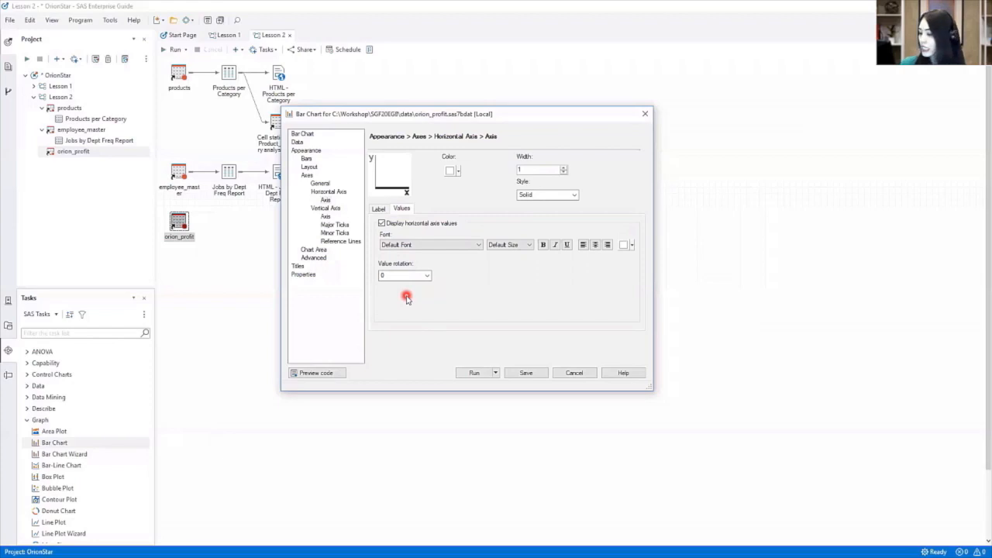
left_click(427, 275)
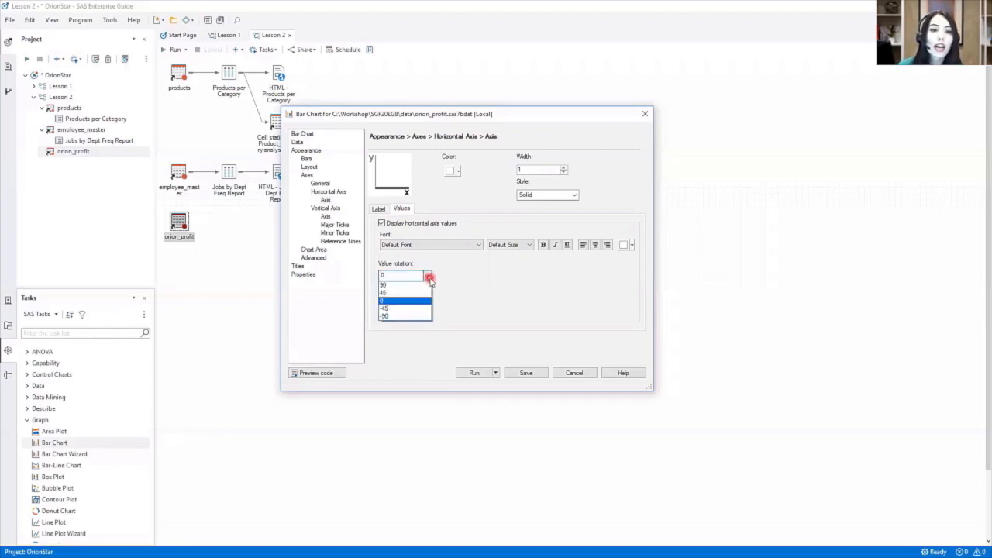
left_click(411, 294)
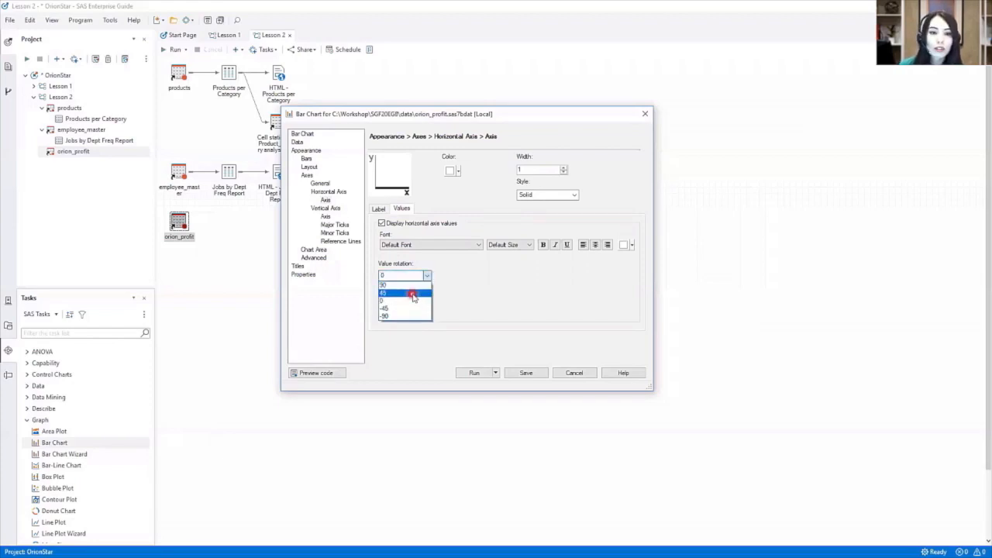
left_click(480, 326)
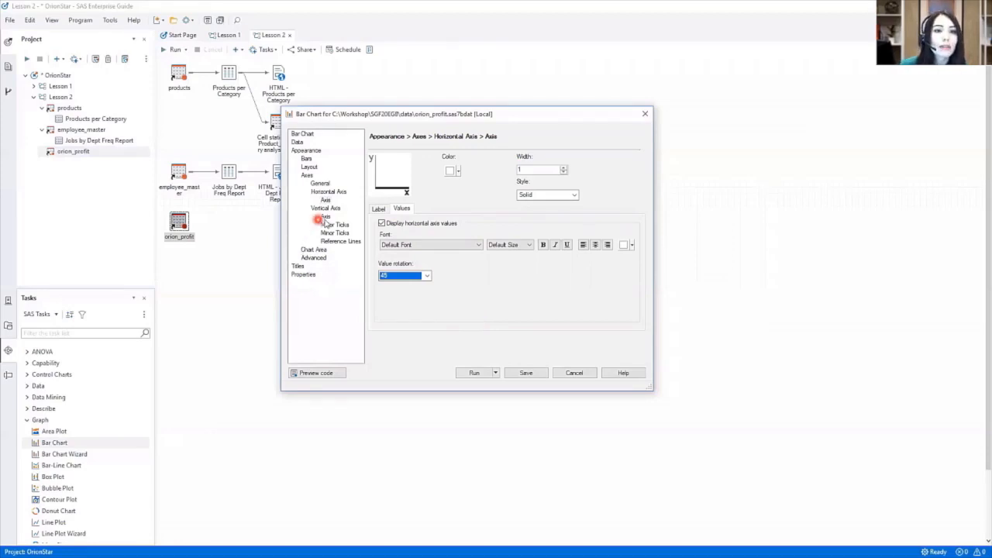
Step: Label the vertical axis of the bar chart "Average Profit"
left_click(326, 217)
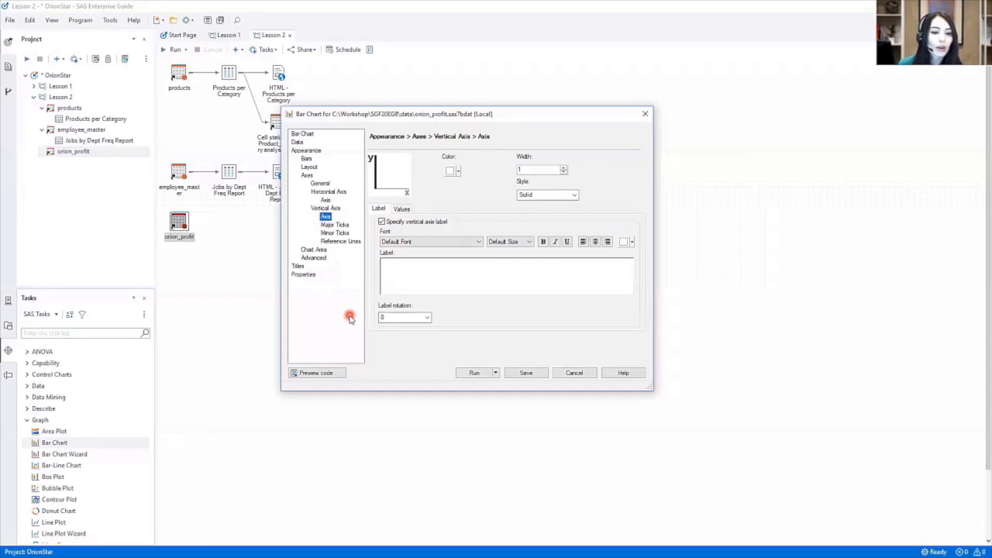
left_click(429, 283)
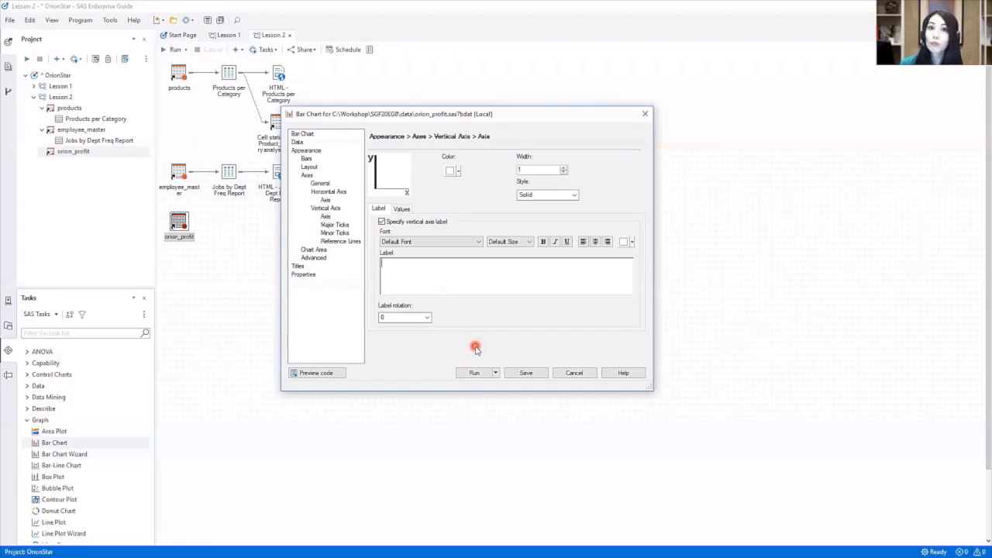
type("Average Profit")
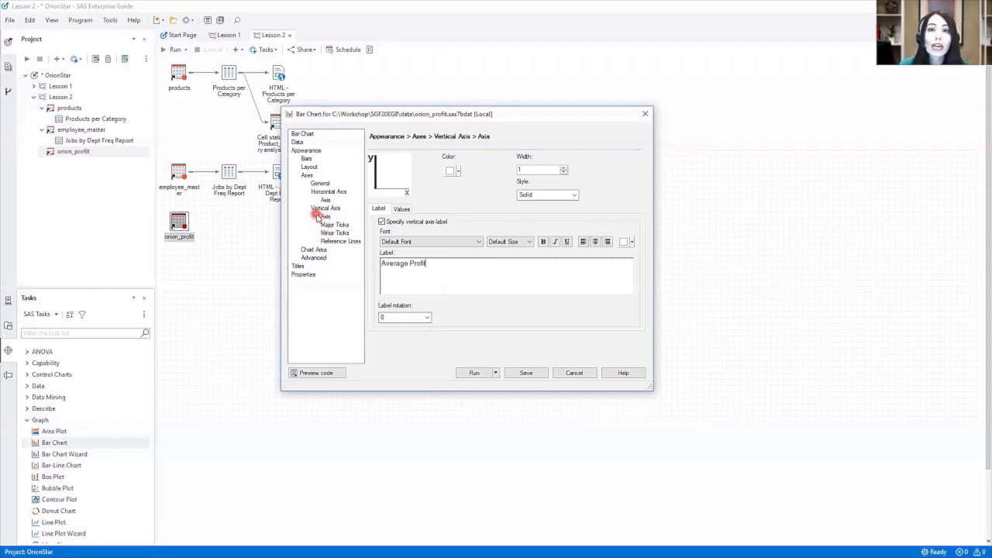
Step: Turn on reference lines for the vertical axis with the Dashed style and the Gray - 40% color
left_click(339, 244)
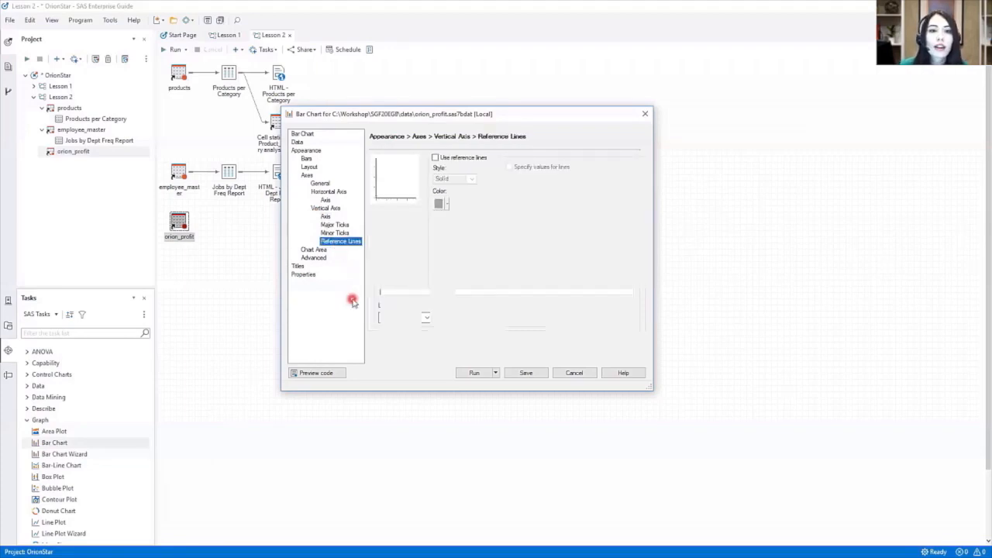
left_click(435, 158)
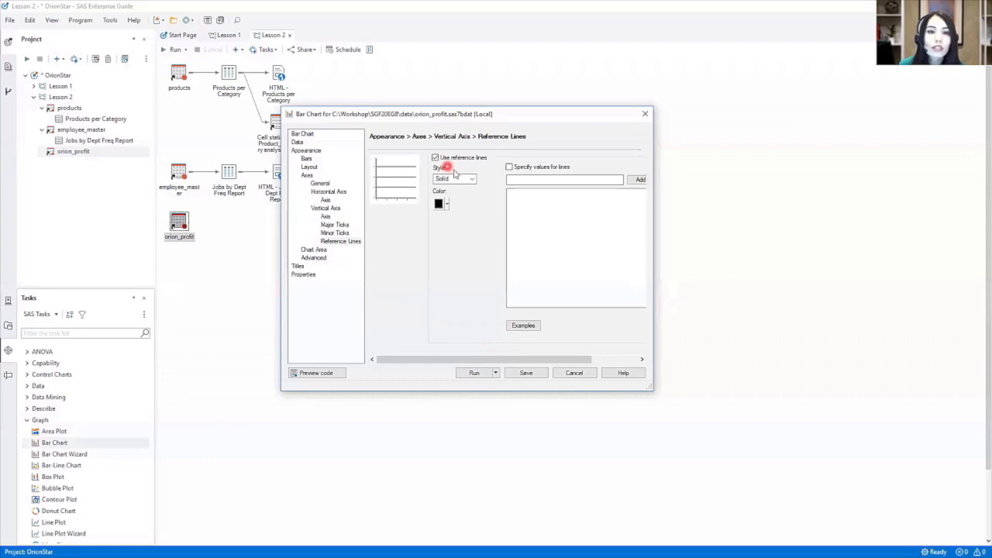
left_click(472, 180)
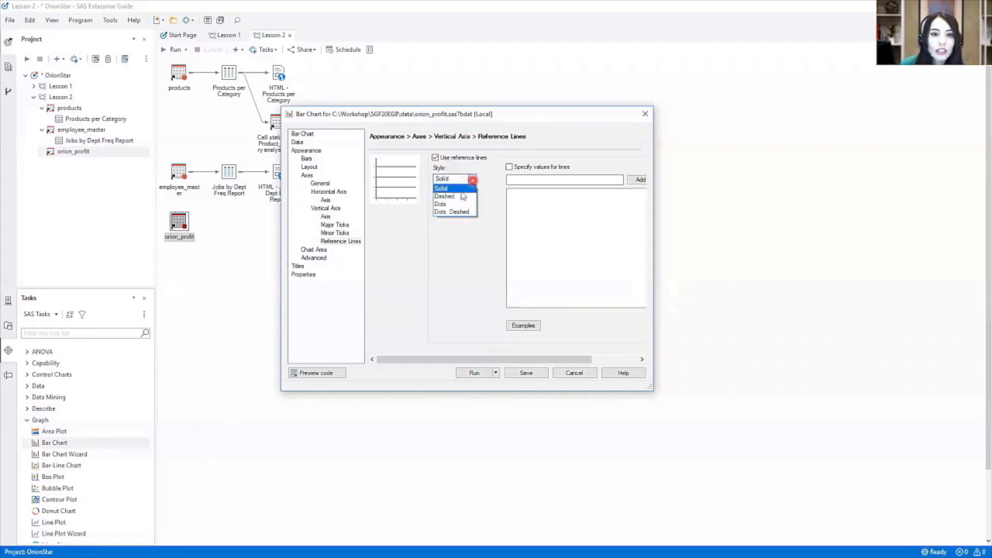
left_click(459, 196)
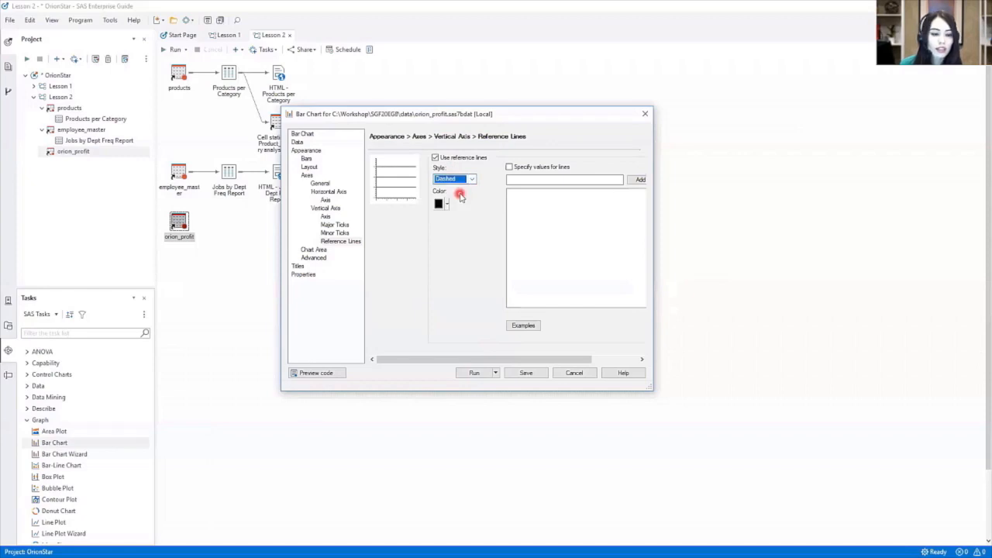
left_click(447, 205)
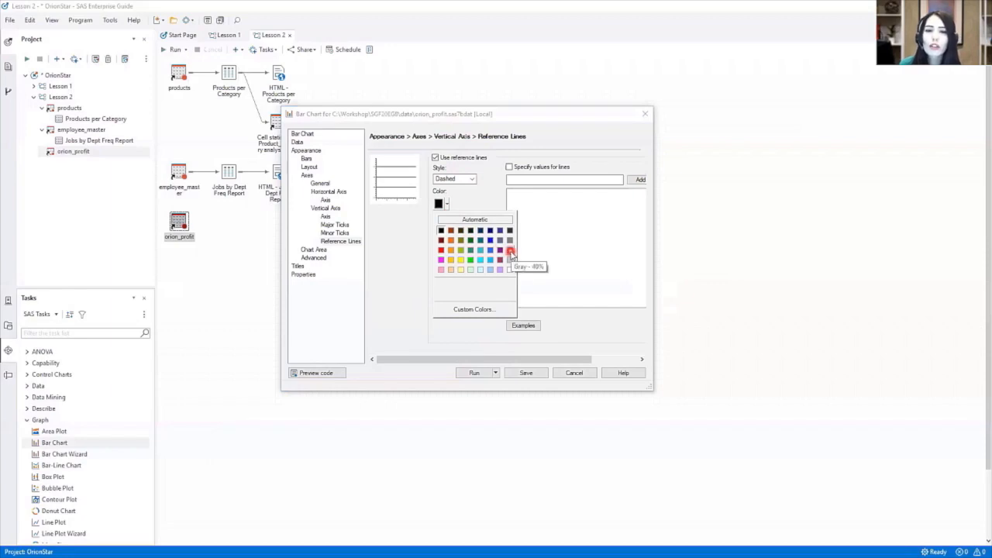
left_click(511, 252)
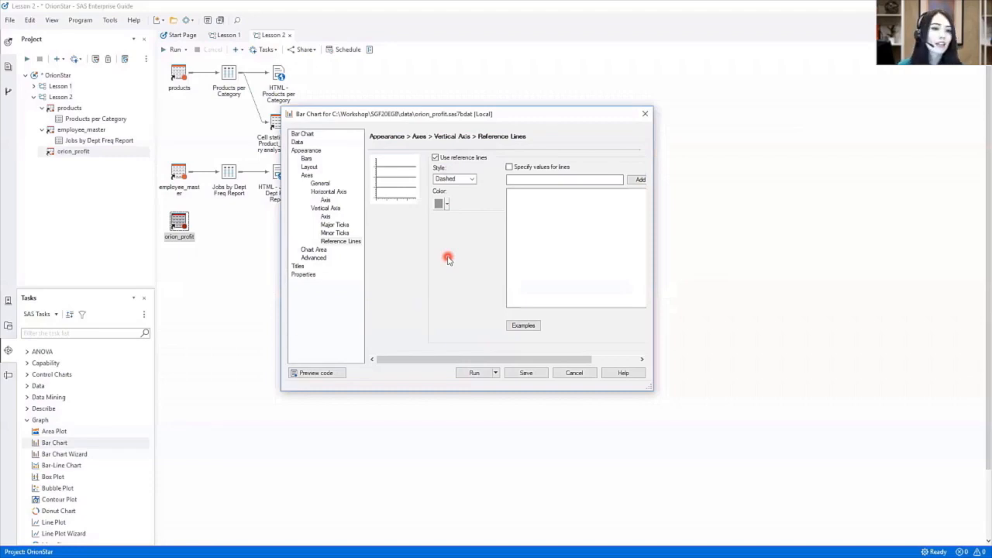
Step: Replace the default graph title with two lines, "Children Product Line" and "Average Profit by Product Group"
left_click(300, 267)
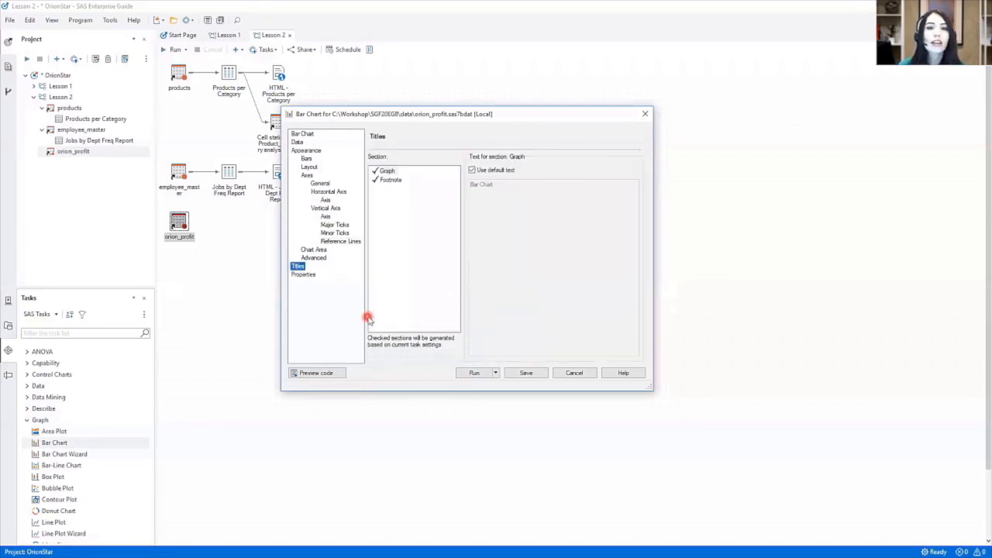
left_click(472, 170)
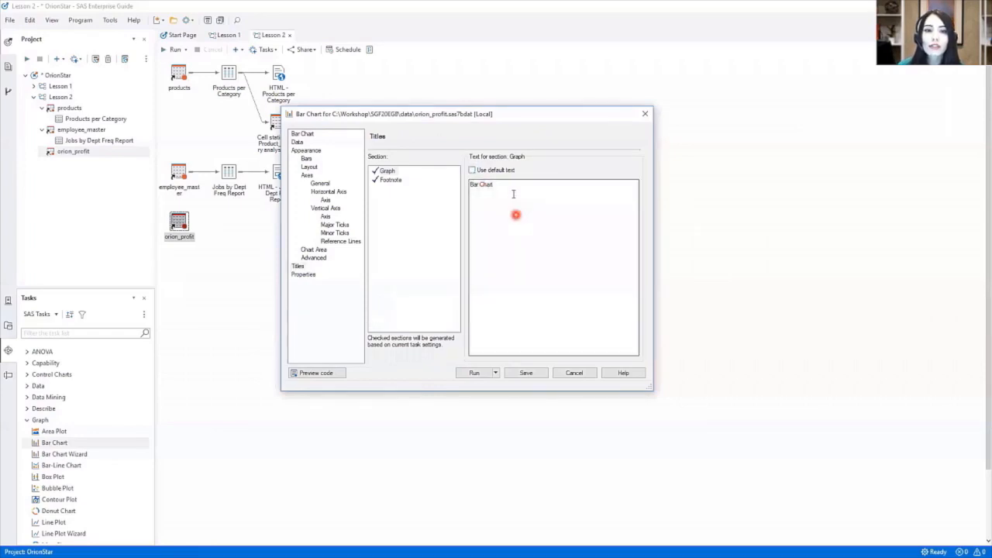
left_click_drag(493, 187, 461, 188)
key("Delete")
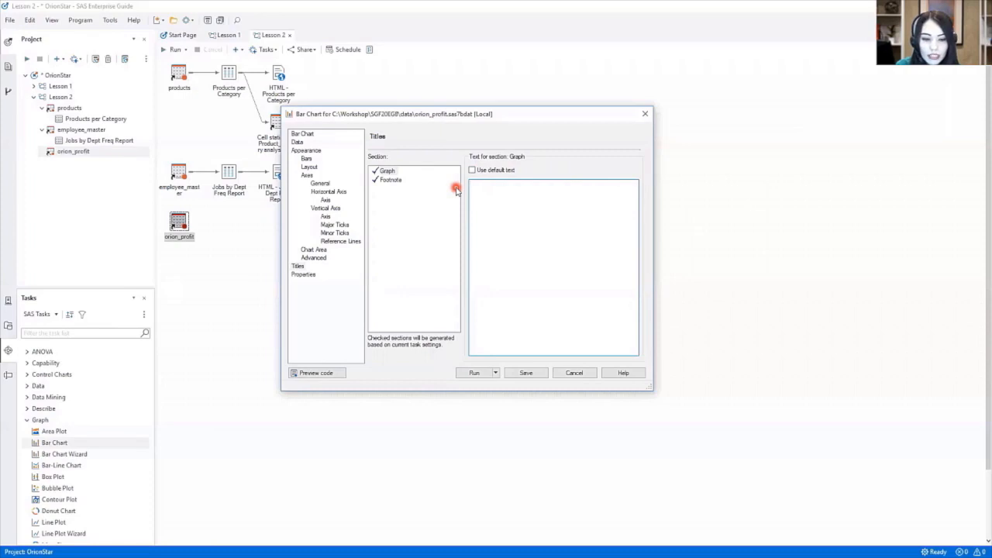
type("Children ")
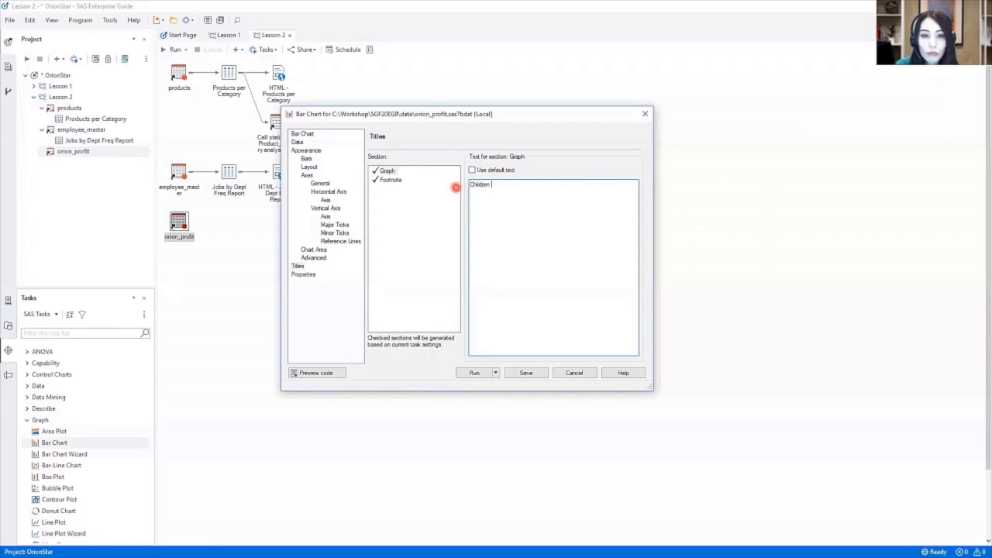
type("Product Line")
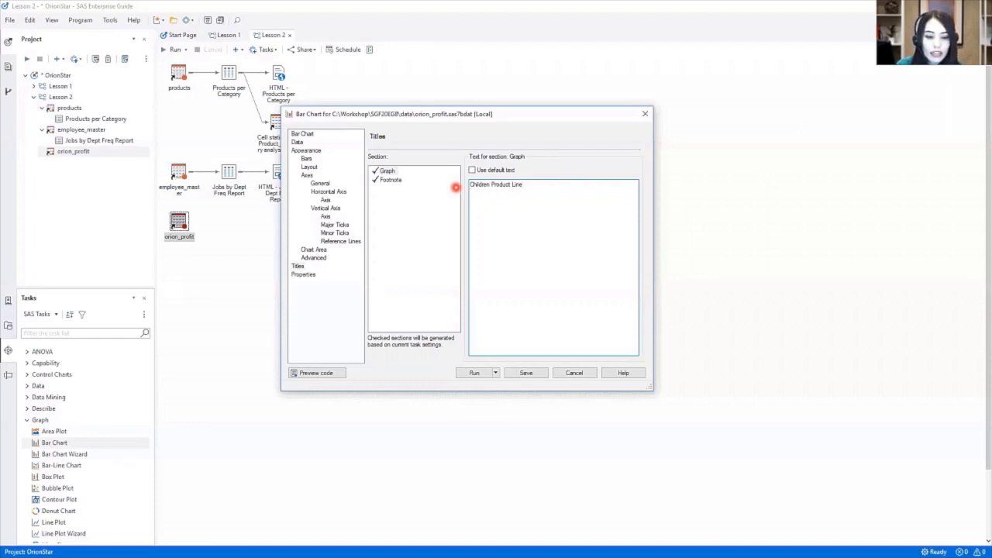
key("Return")
type("Av")
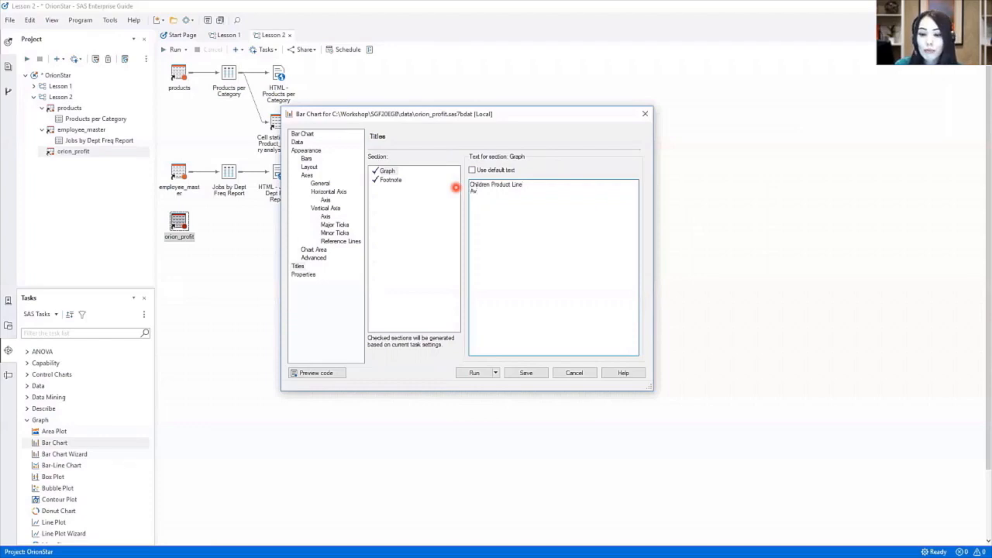
type("erage ")
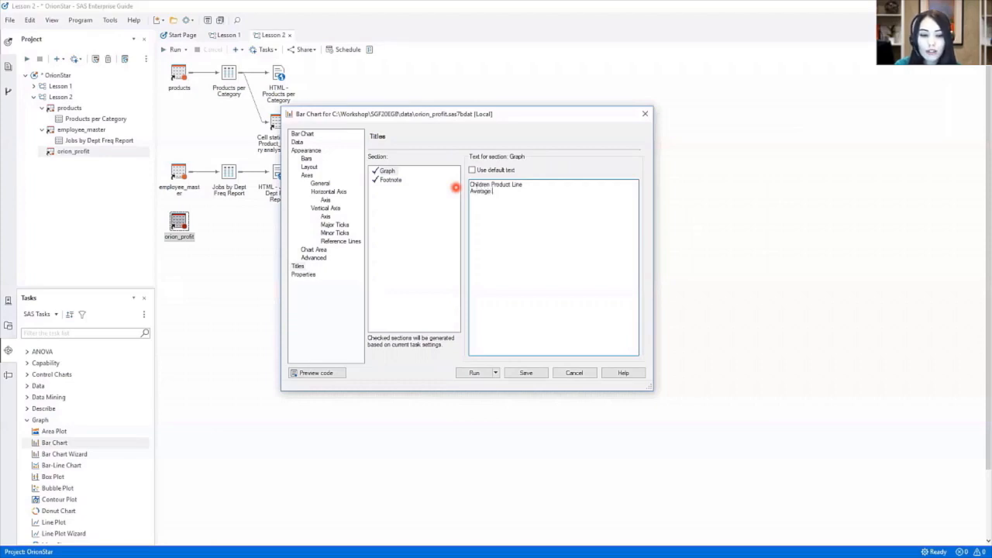
type("Profit by Product Gro")
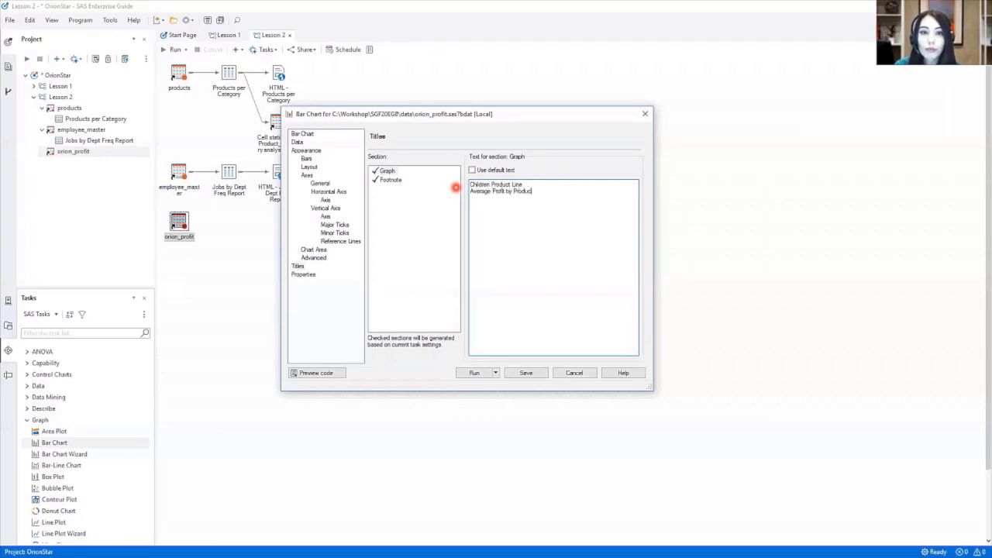
type("up")
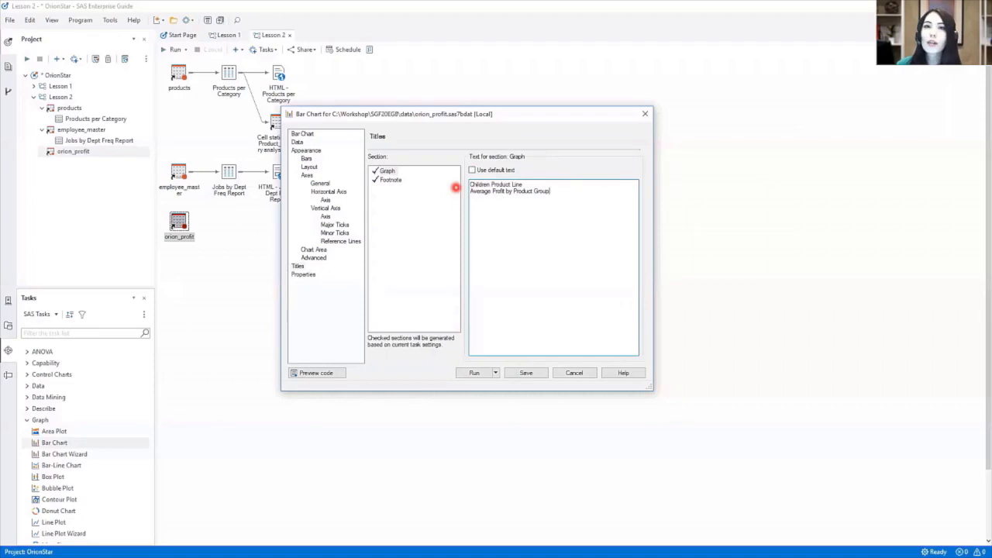
Step: Turn off the default footnote text of the bar chart and clear the footnote
left_click(392, 180)
left_click(472, 170)
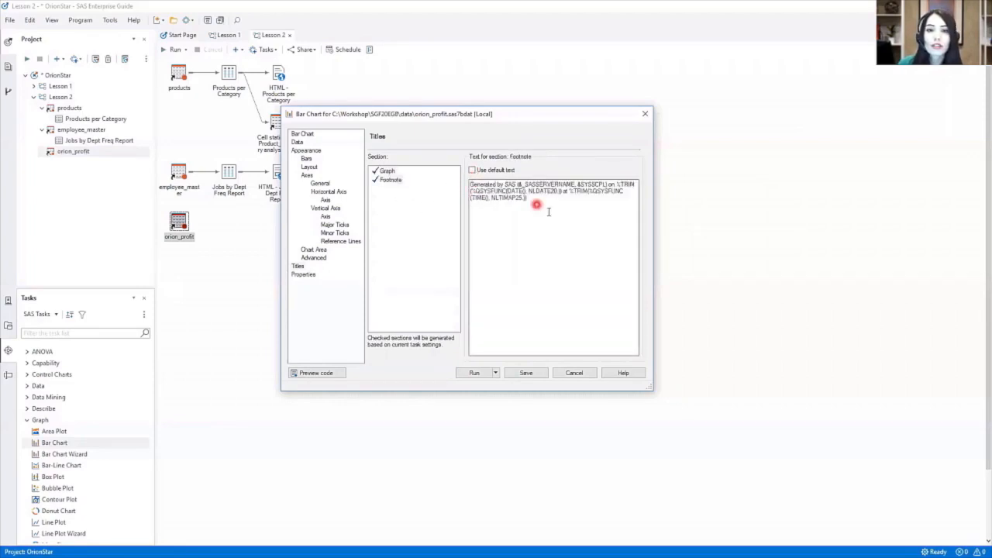
left_click_drag(538, 204, 457, 182)
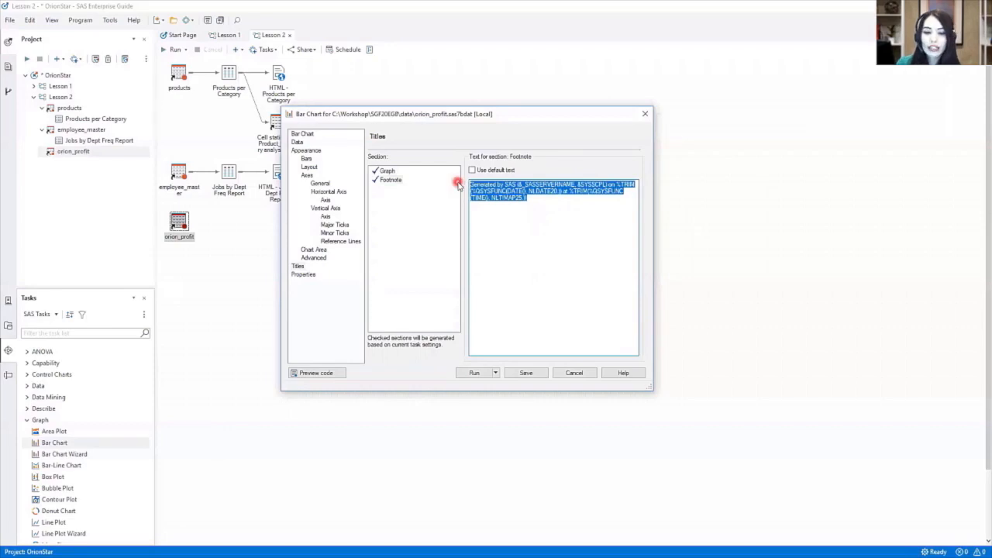
key("Delete")
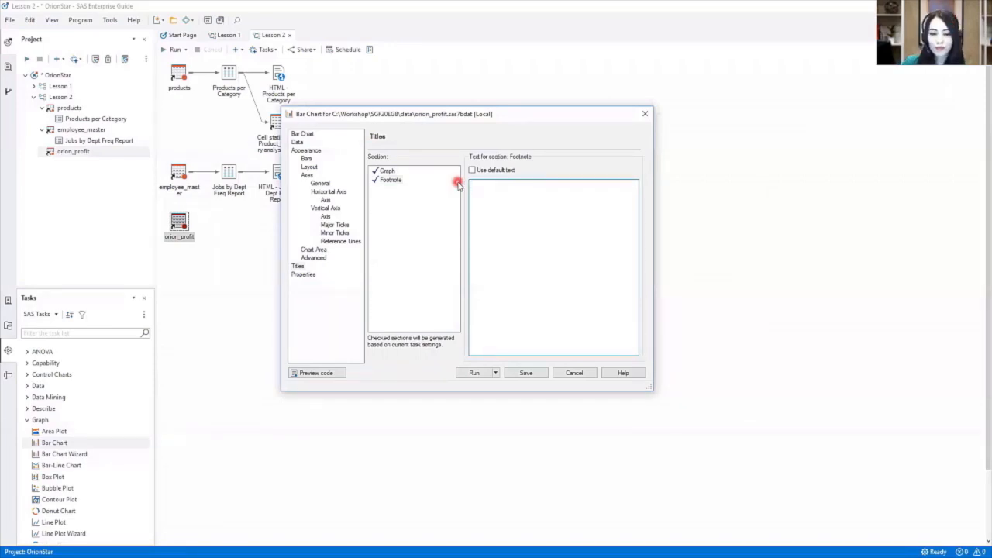
Step: Change the bar chart task's label to "Children Avg Profit/Group" in its properties
left_click(308, 275)
left_click(614, 161)
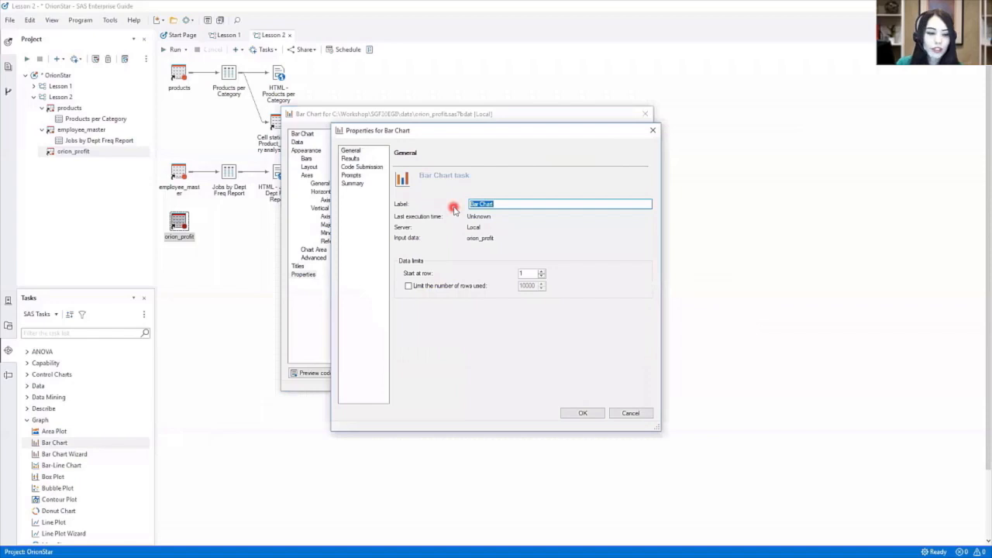
key("BackSpace")
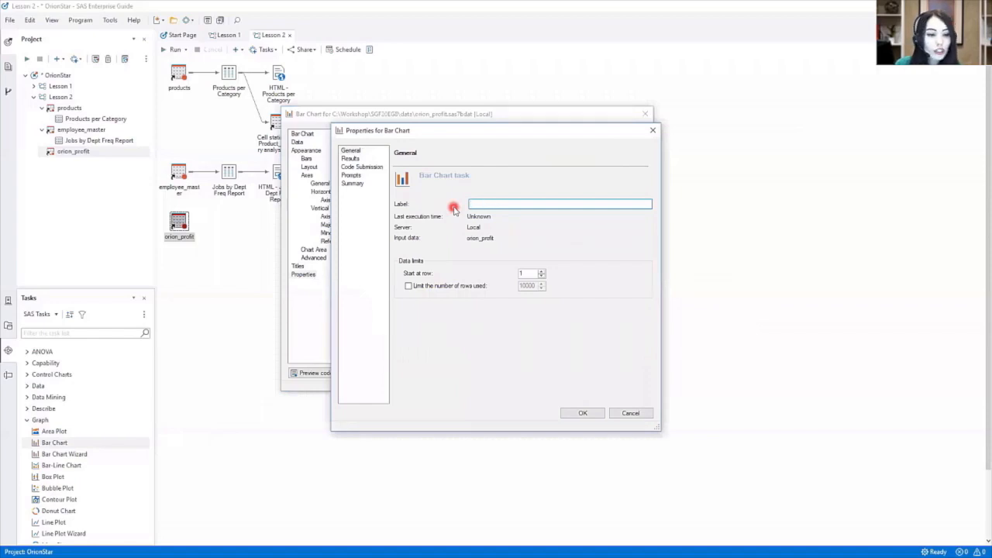
type("Children Avg Profit/Group")
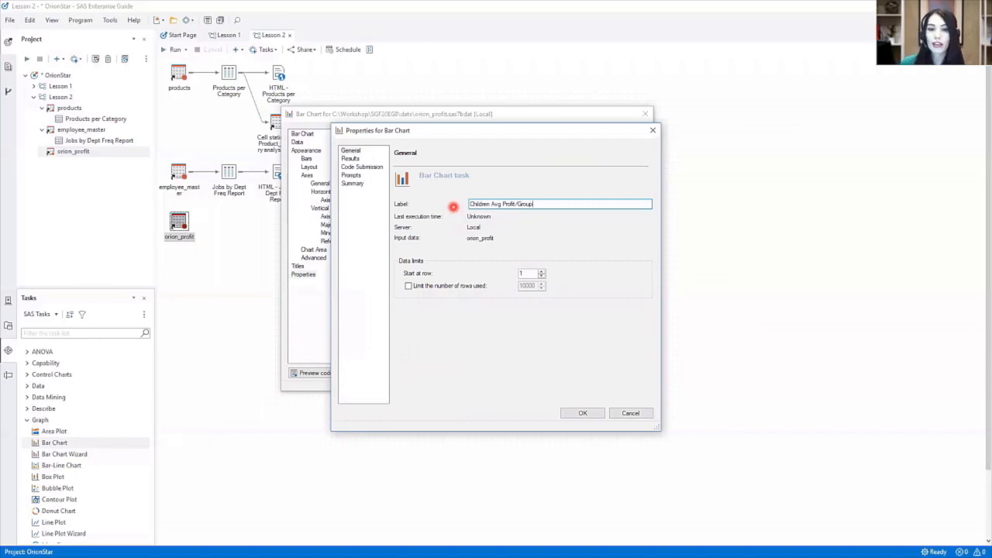
left_click(580, 414)
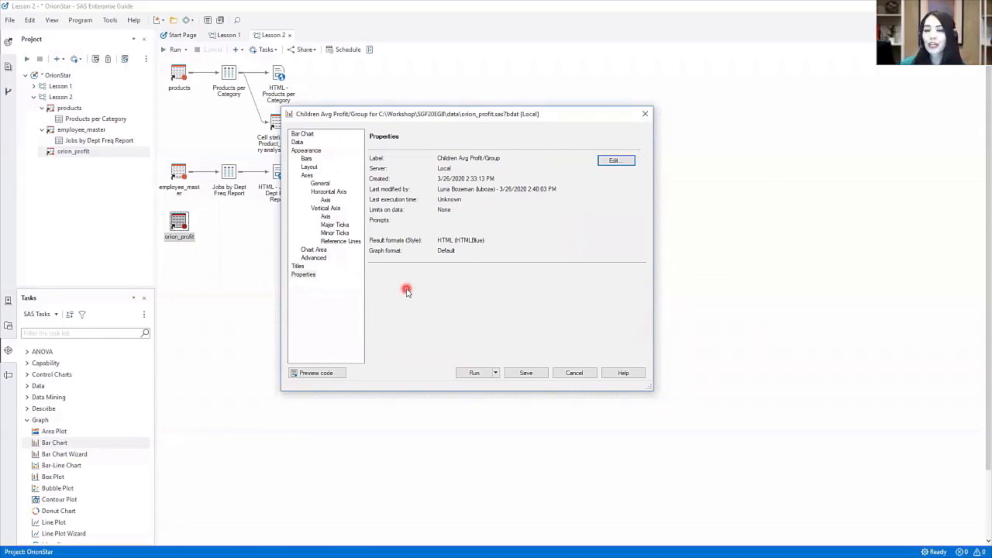
Step: Run the bar chart task, close its results and clear the selection in the Lesson 2 process flow
left_click(471, 372)
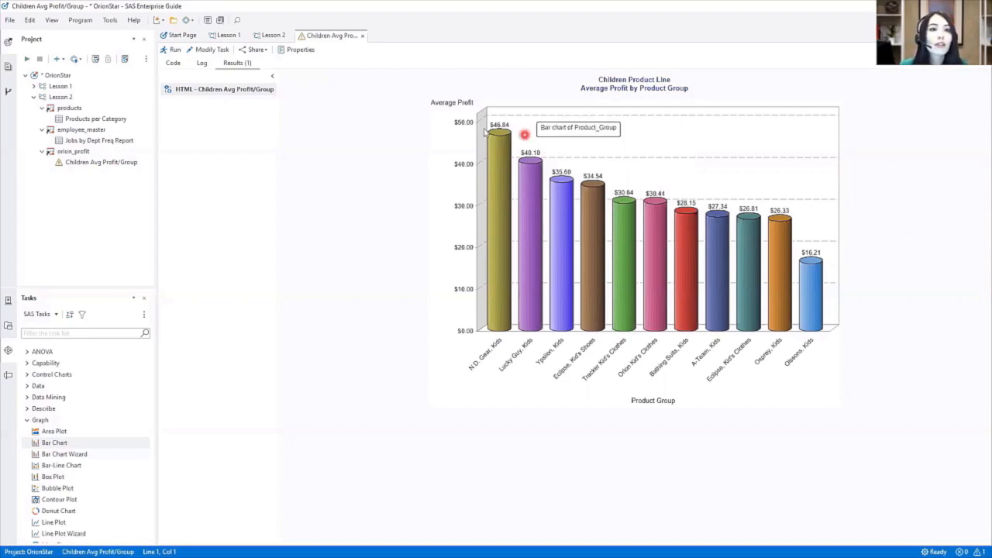
left_click(363, 37)
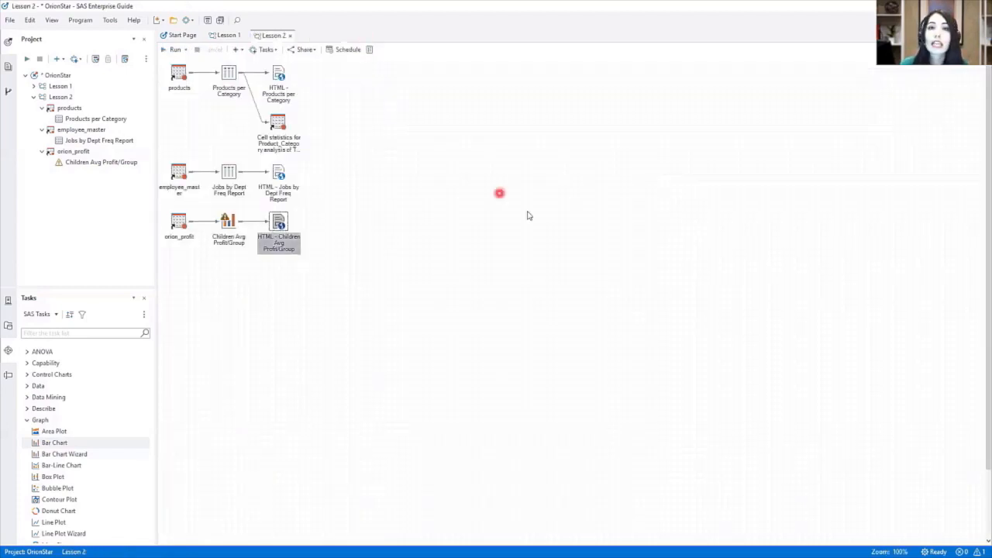
left_click(324, 311)
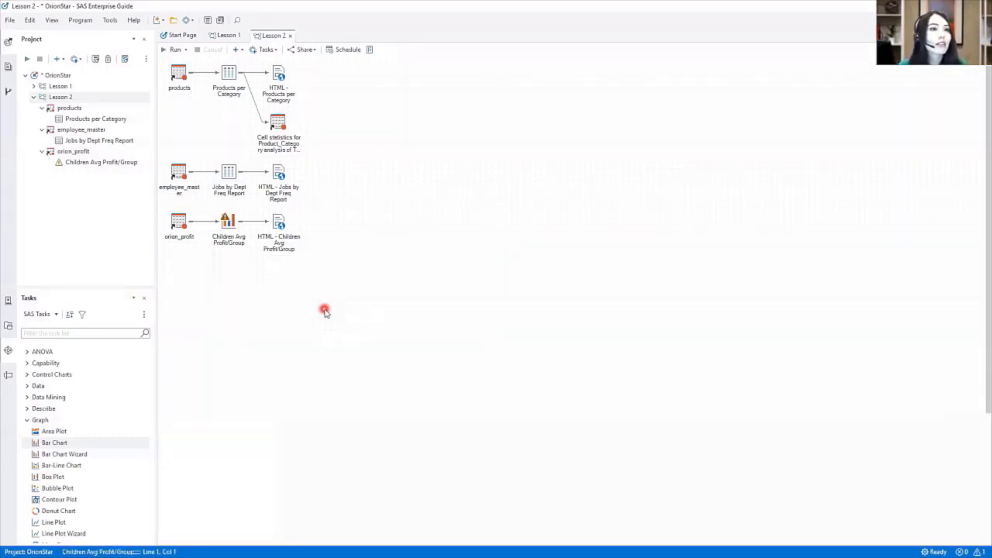
Step: Add a new note to the Lesson 2 process flow reading "This report includes products in the Children product line."
left_click(12, 23)
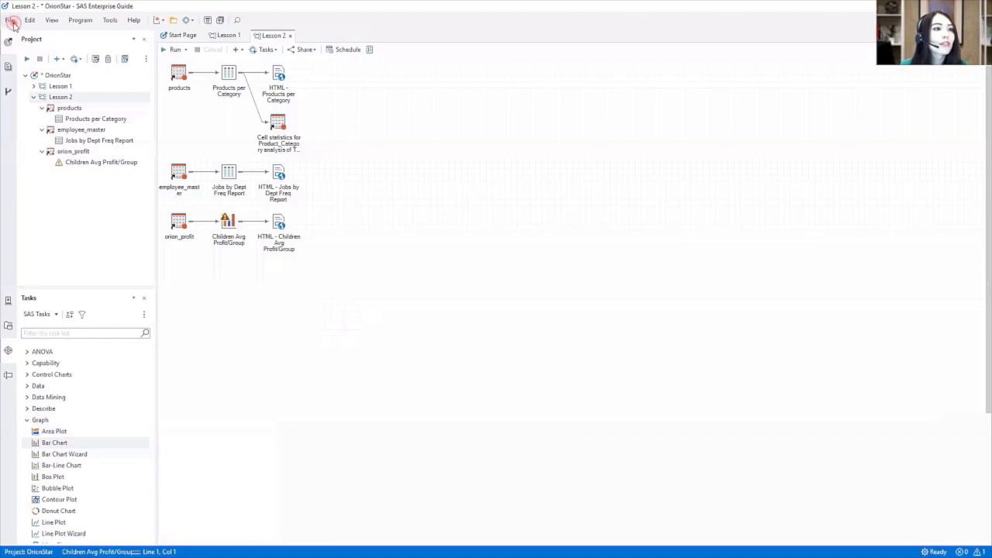
left_click(50, 36)
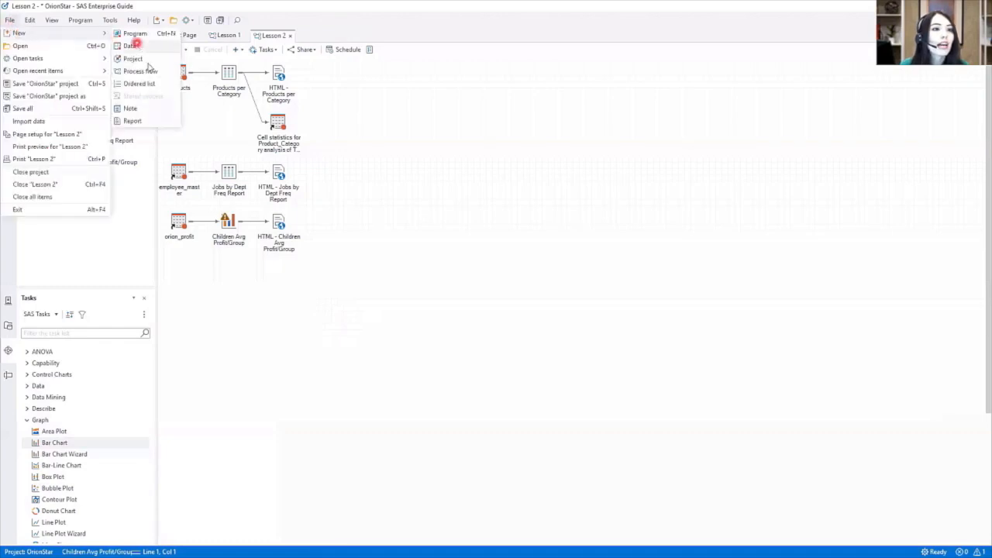
left_click(139, 108)
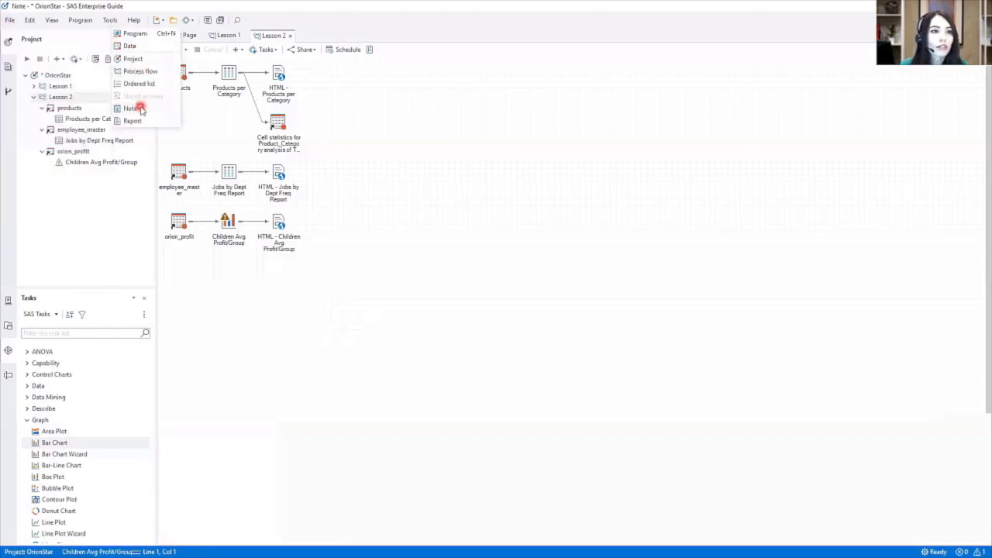
left_click(281, 102)
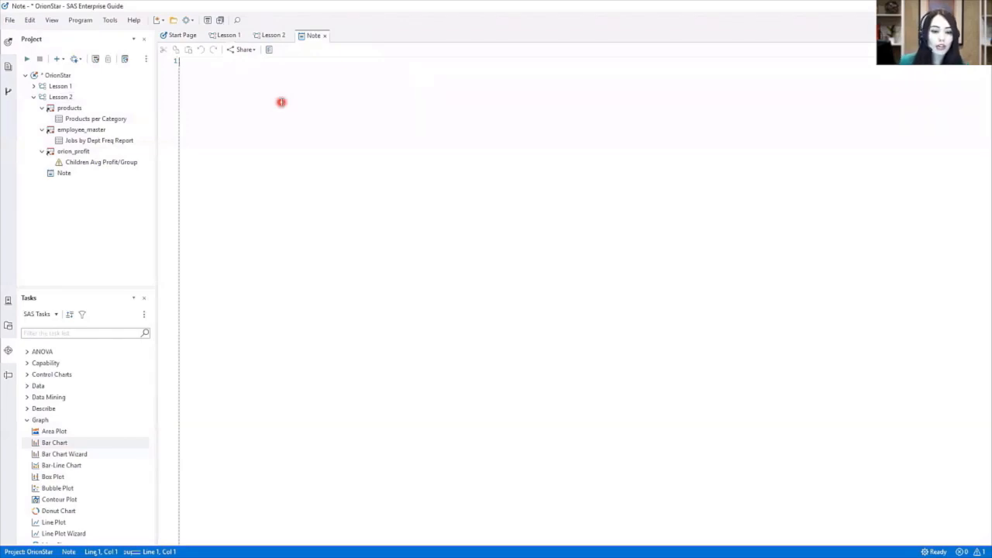
scroll(288, 114, "up", 4)
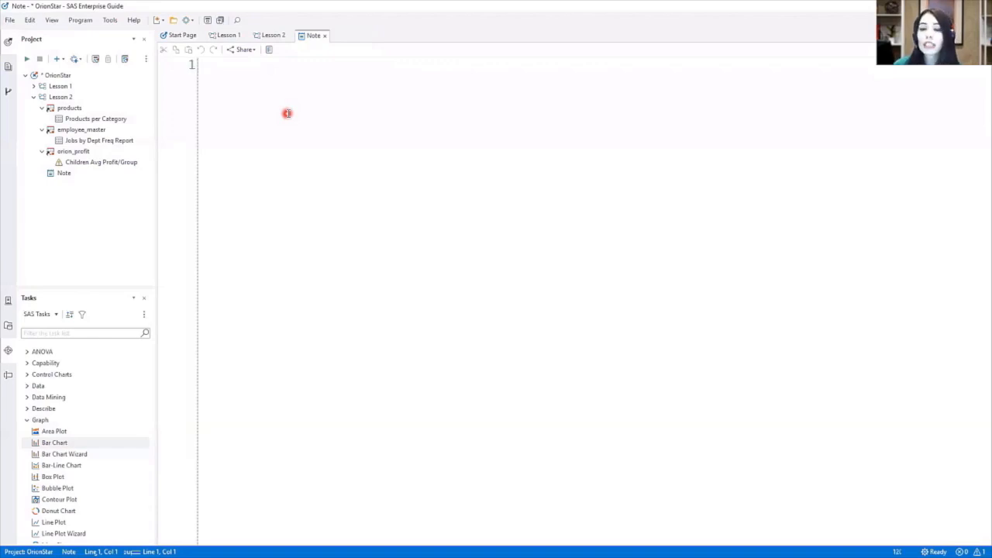
type("This ")
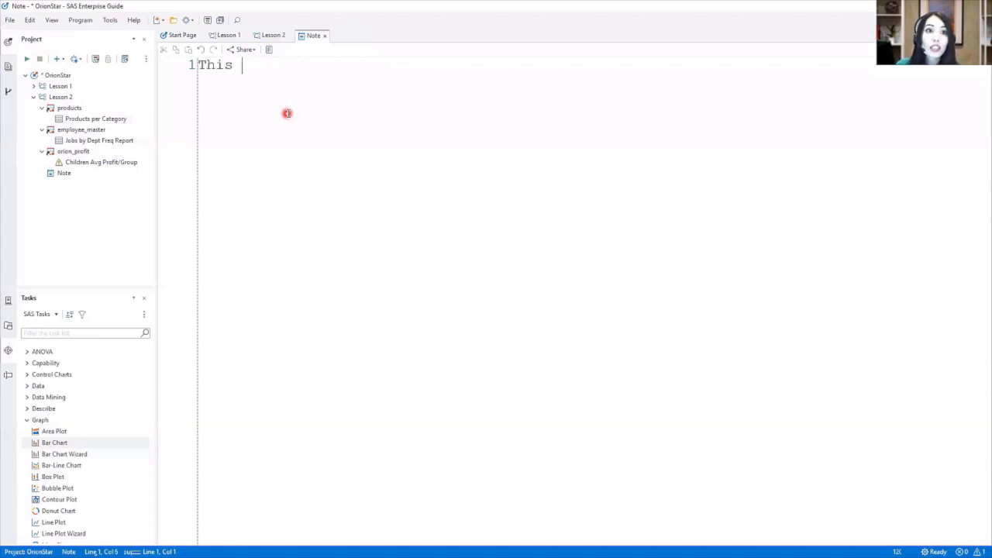
type("r")
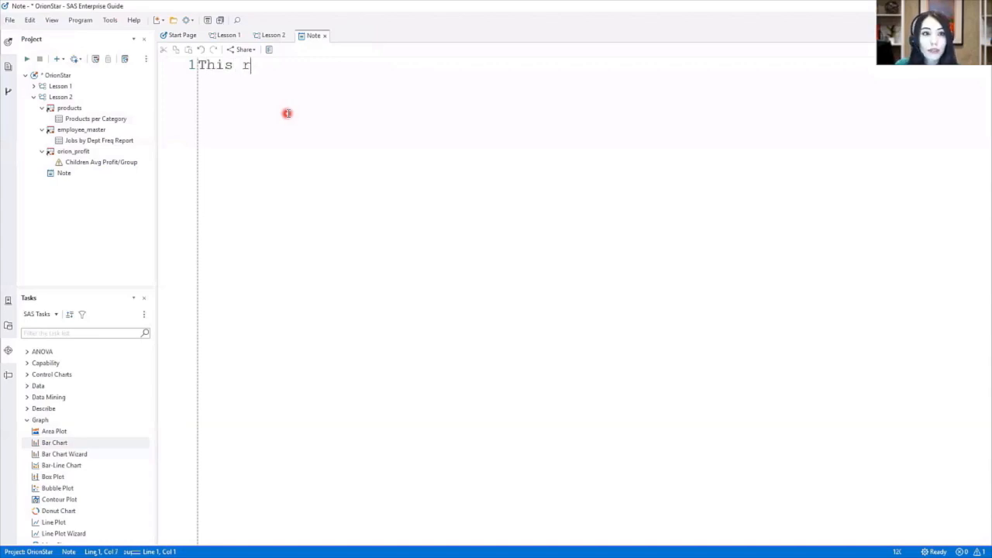
type("eport includes product")
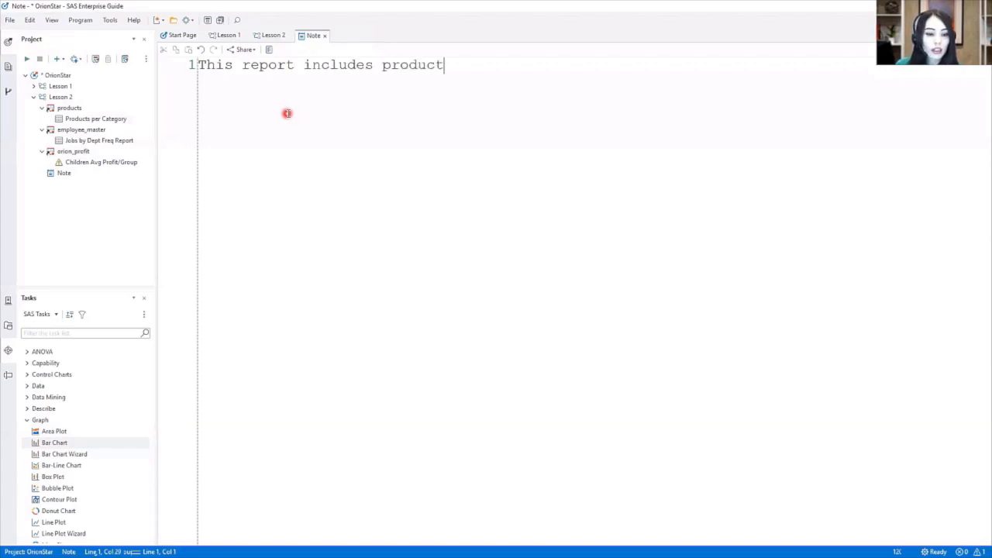
type("s in the Children pro")
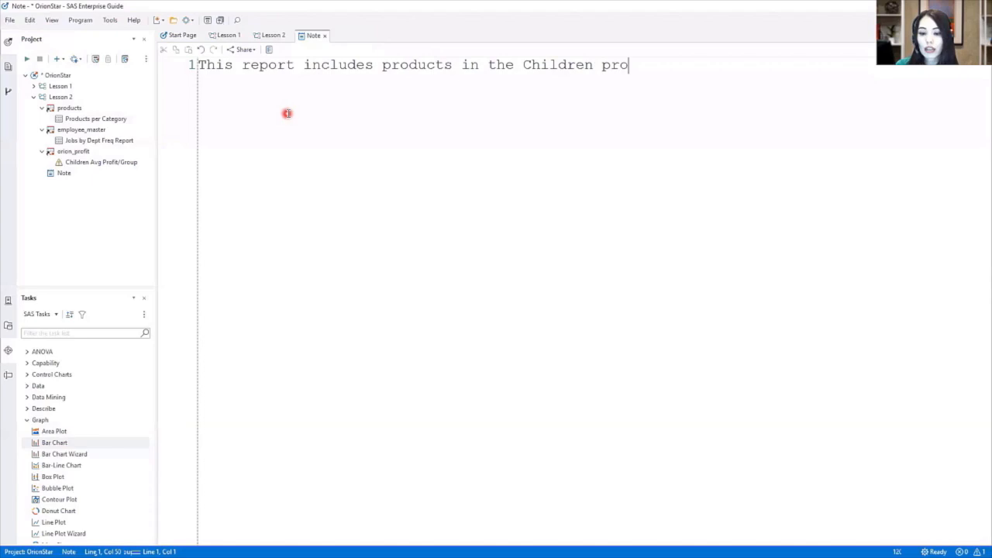
type("duct line.")
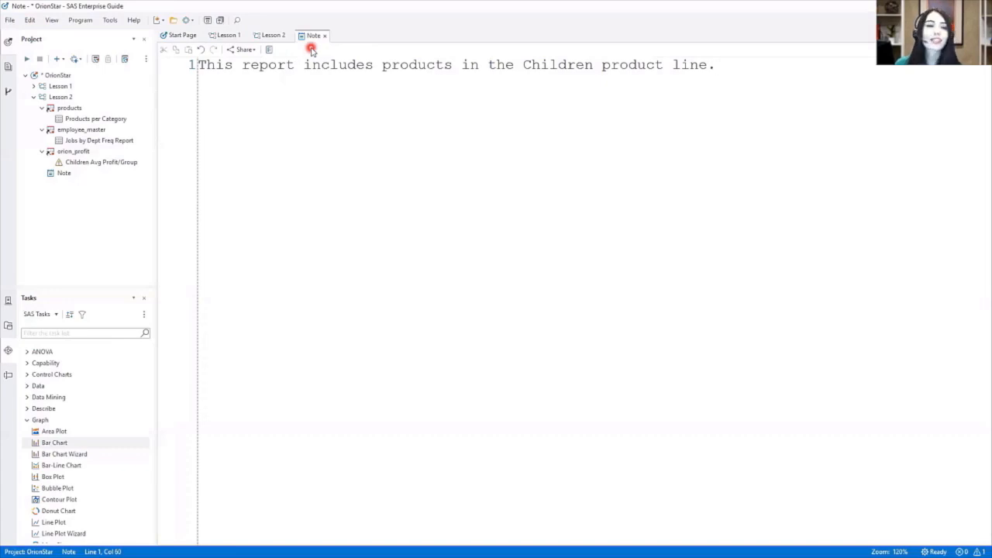
Step: Change the note's label to "Filter Detail" in its properties and close the note
left_click(269, 52)
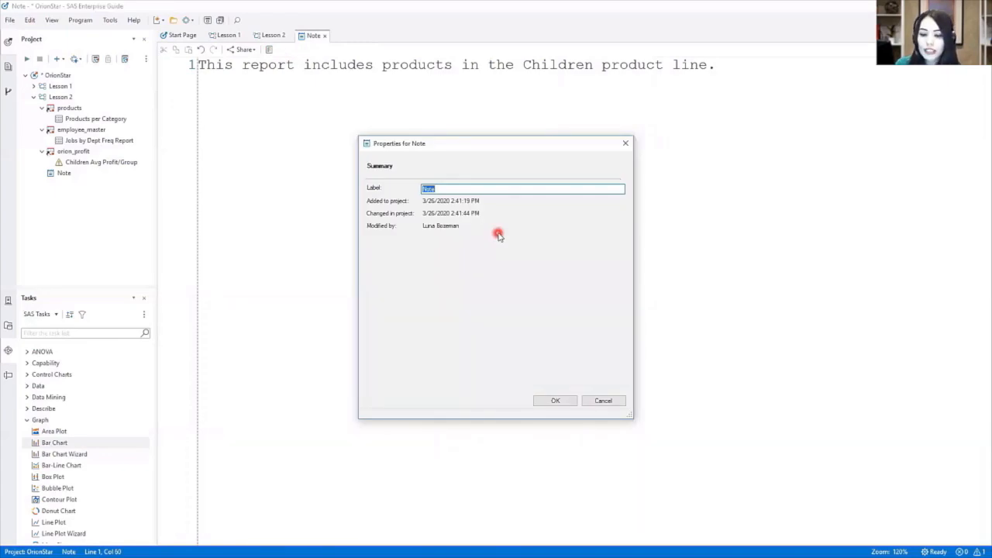
type("Filter Data")
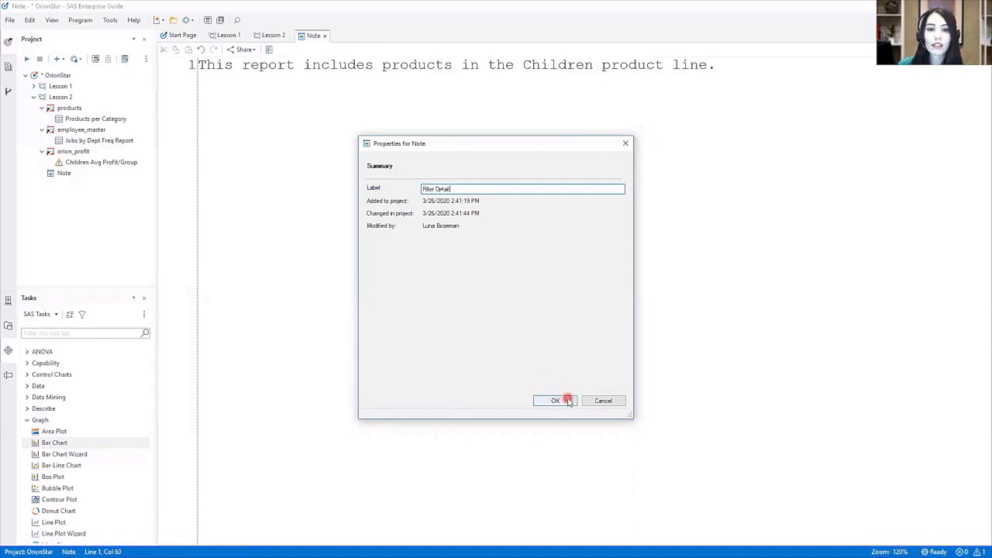
left_click(568, 400)
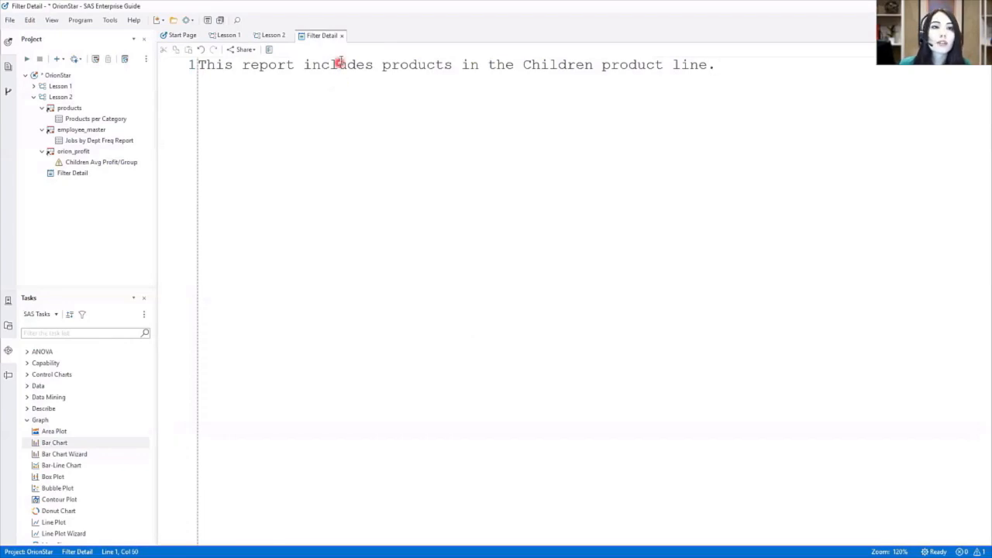
left_click(341, 36)
left_click(712, 221)
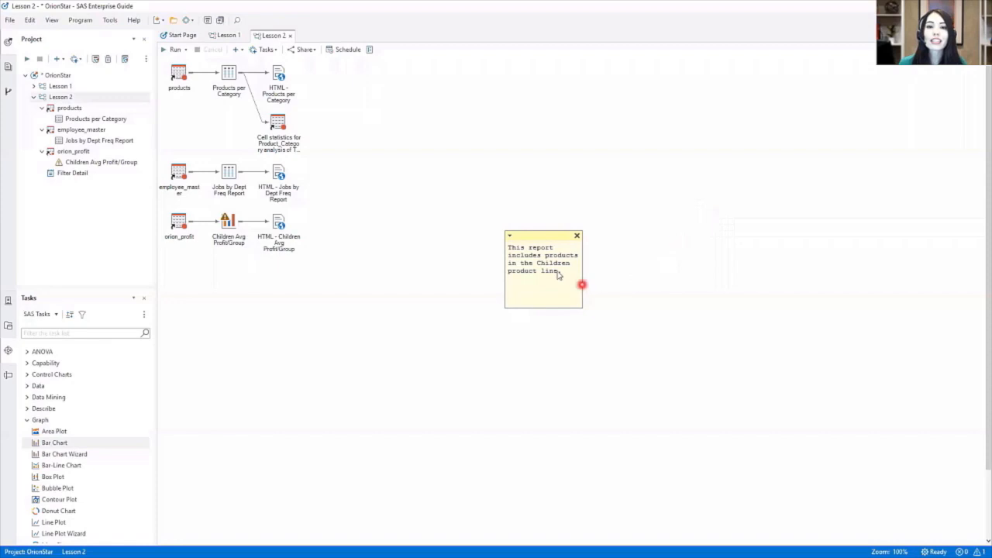
Step: Move the note closer to the bar chart branch of the process flow and collapse it to an icon
left_click_drag(536, 238, 499, 213)
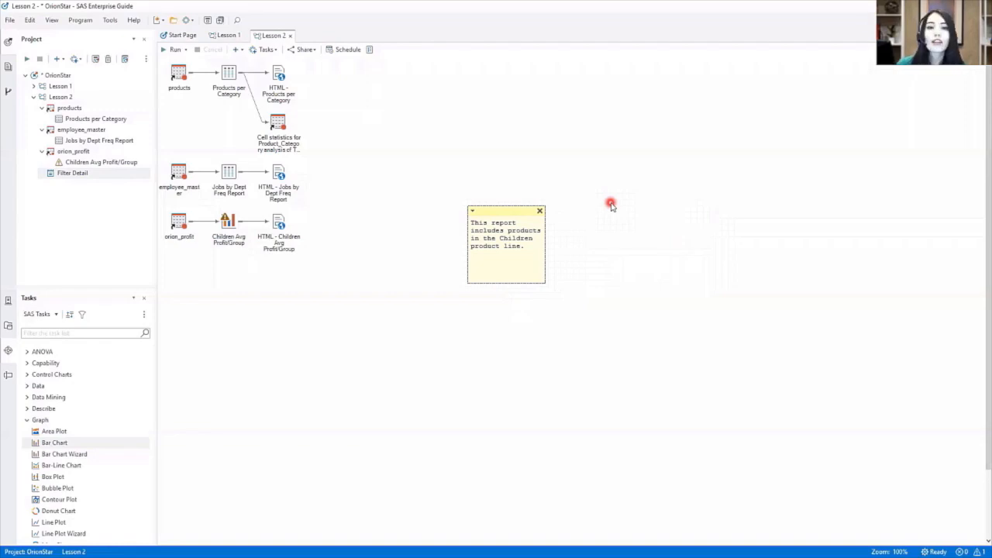
right_click(471, 213)
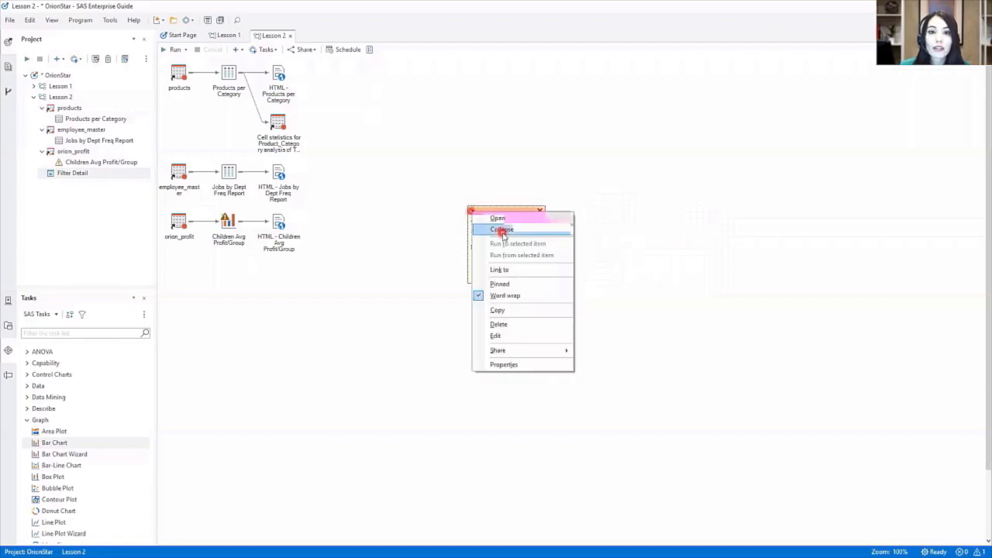
left_click(502, 230)
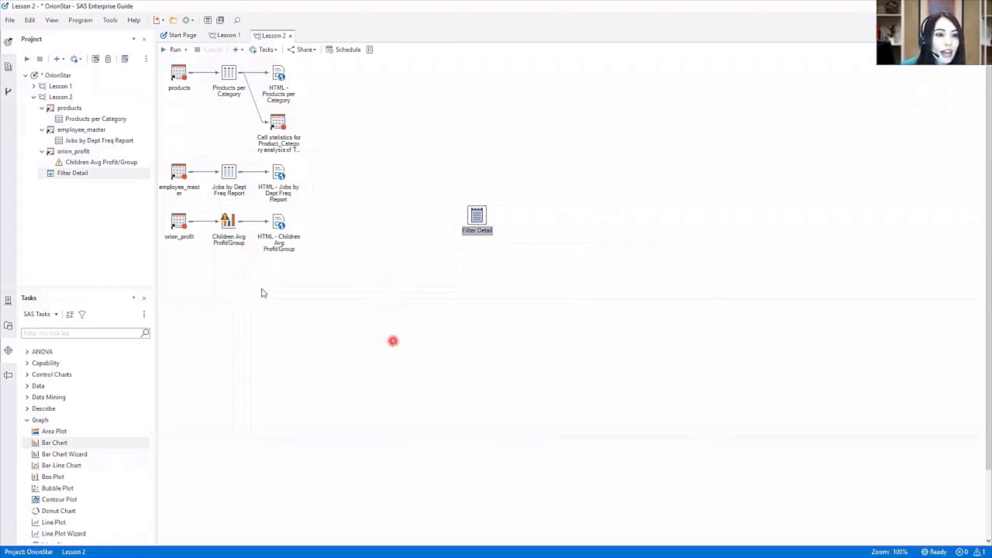
Step: Link the Children Avg Profit/Group task to the Filter Detail note, and open the linked note
right_click(229, 224)
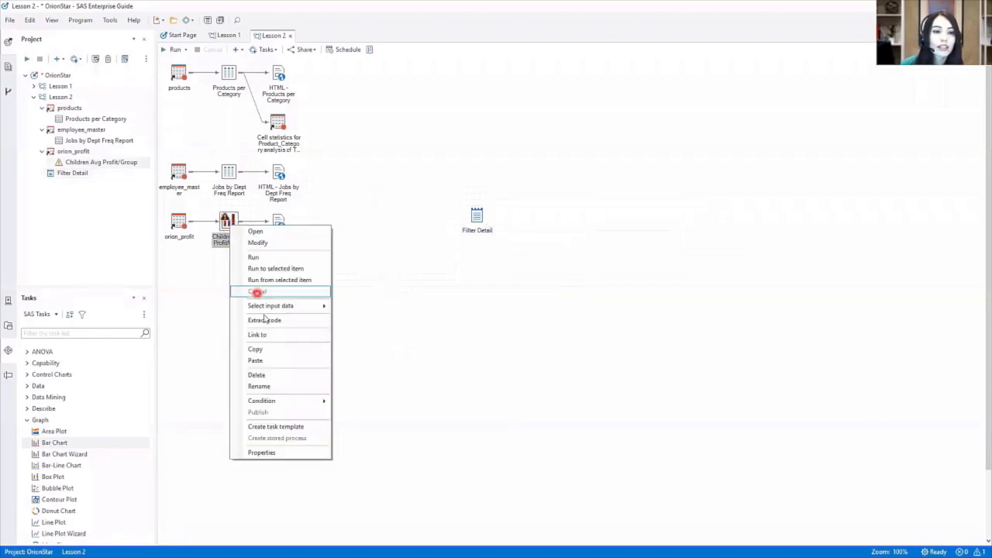
left_click(272, 335)
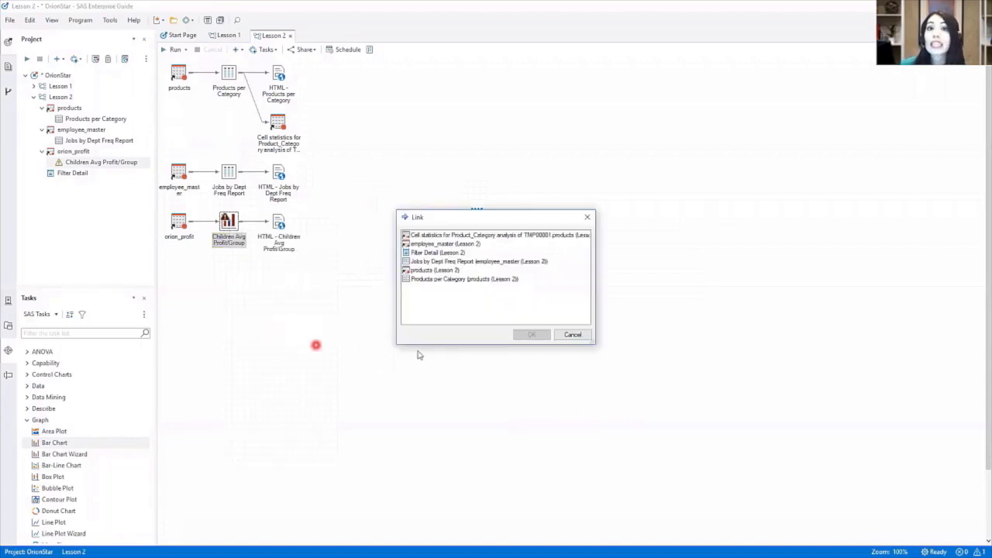
left_click(454, 253)
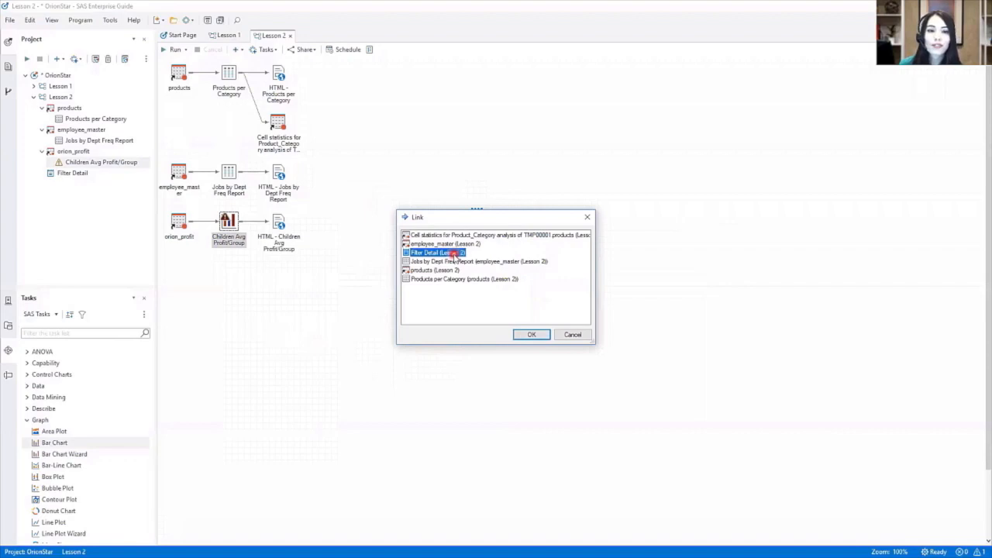
left_click(533, 334)
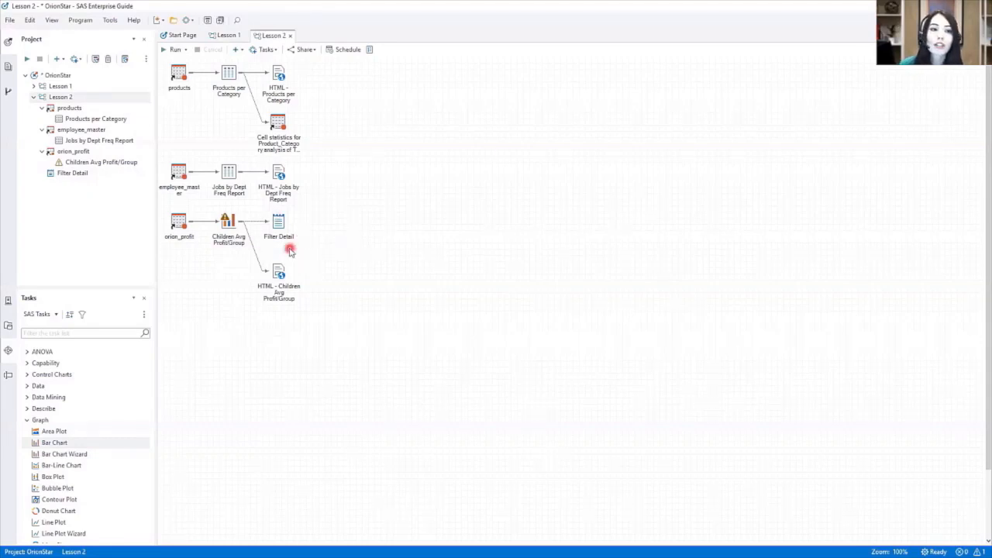
double_click(278, 222)
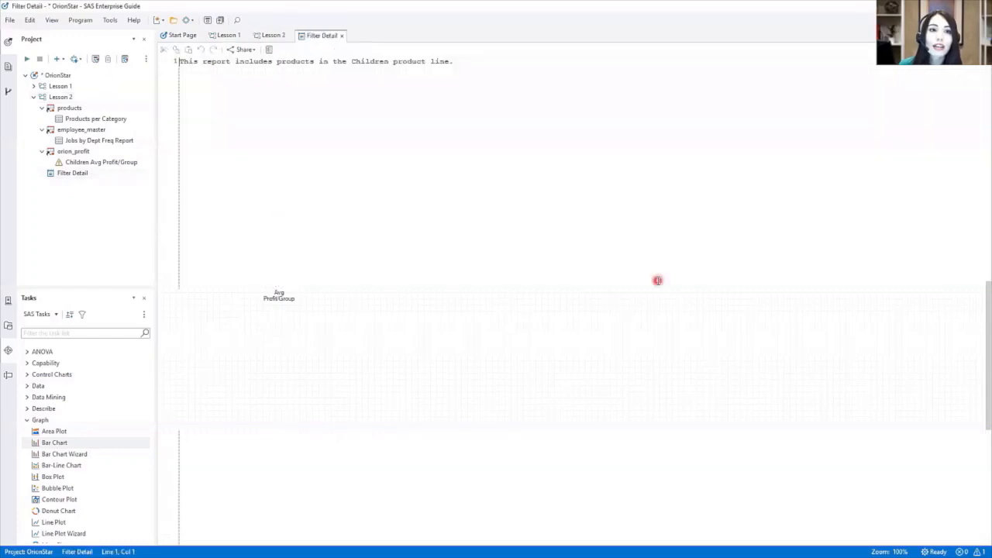
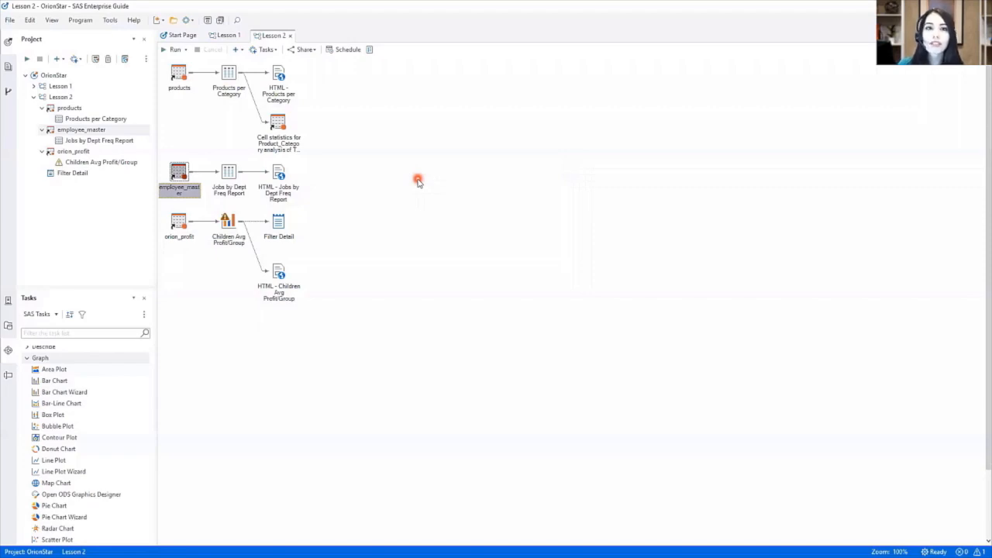
Step: Start a Pie Chart task on the employee_master table in the Lesson 2 process flow
left_click(407, 190)
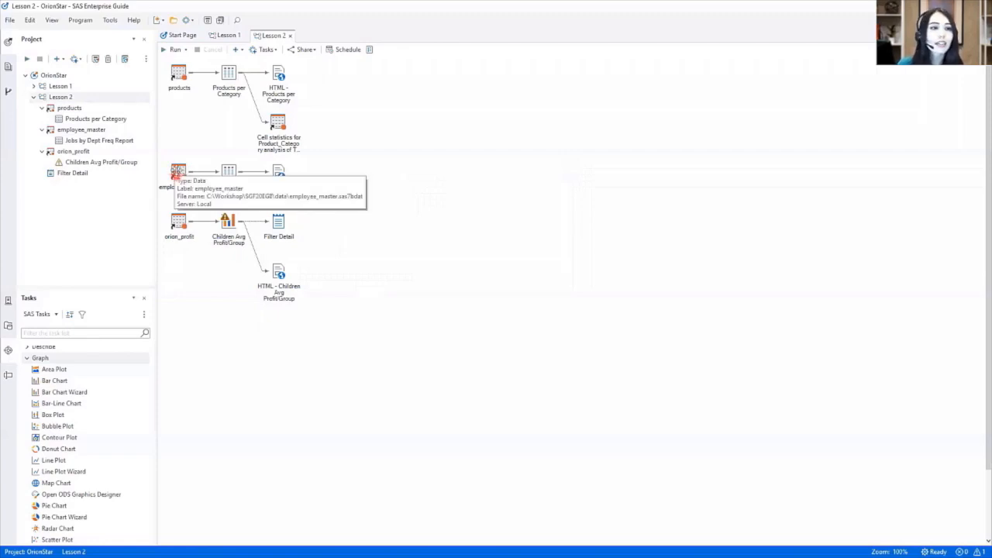
left_click(175, 172)
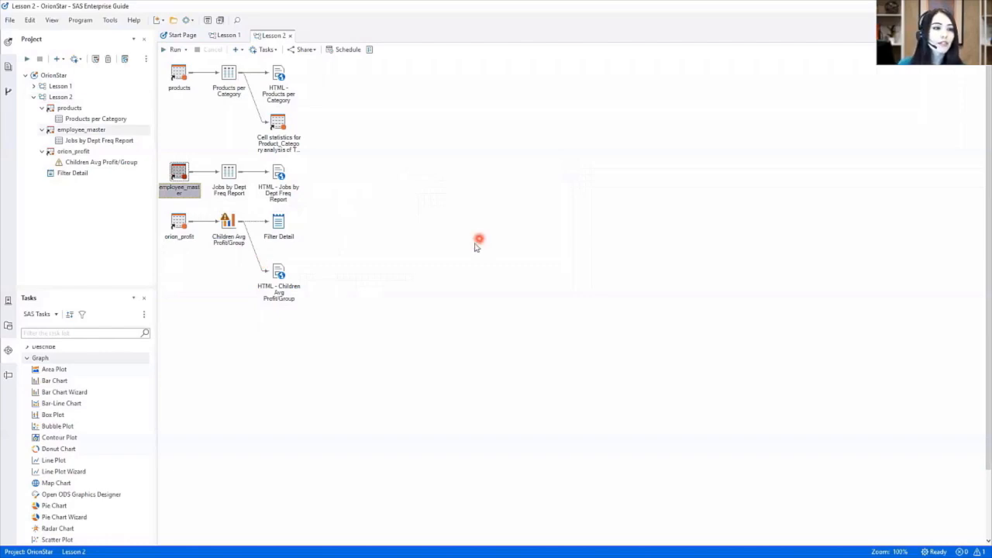
scroll(134, 385, "up", 2)
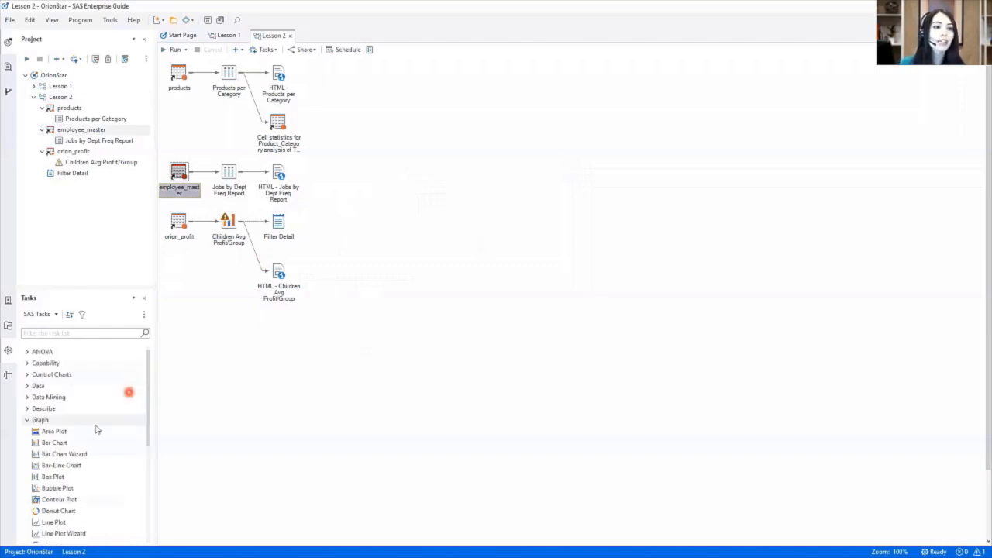
scroll(104, 404, "down", 2)
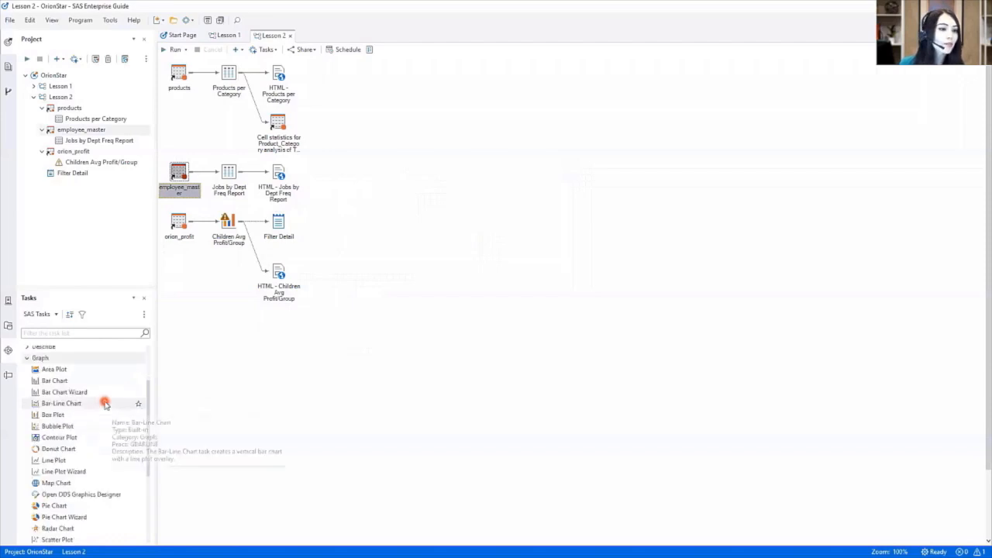
scroll(104, 404, "down", 2)
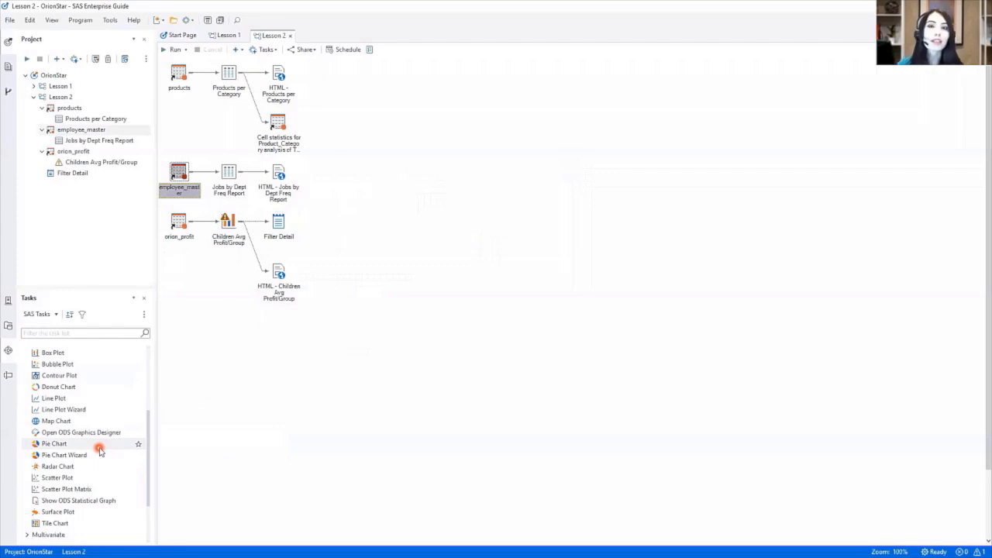
double_click(61, 444)
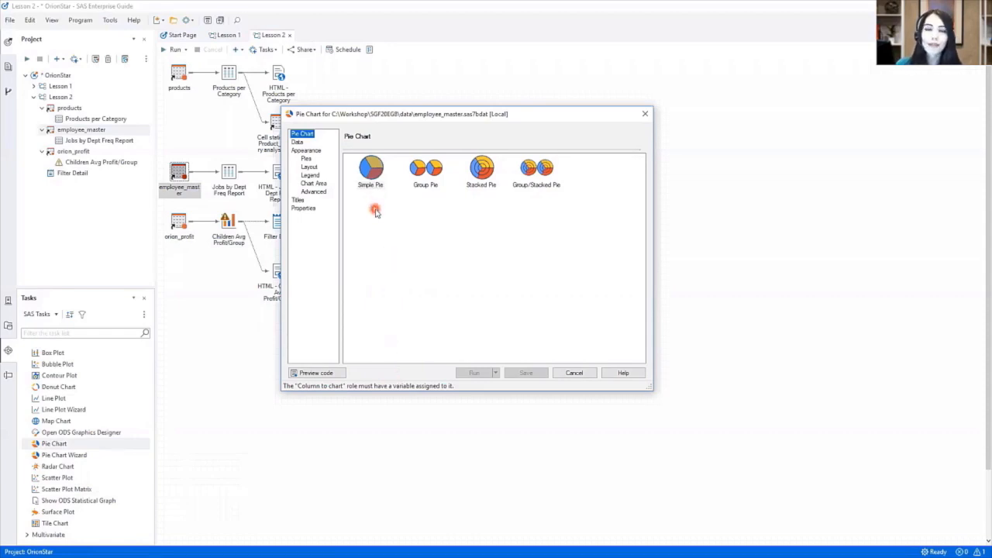
Step: Add a task filter to the pie chart's data so that Department is Not equal to Sales
left_click(299, 143)
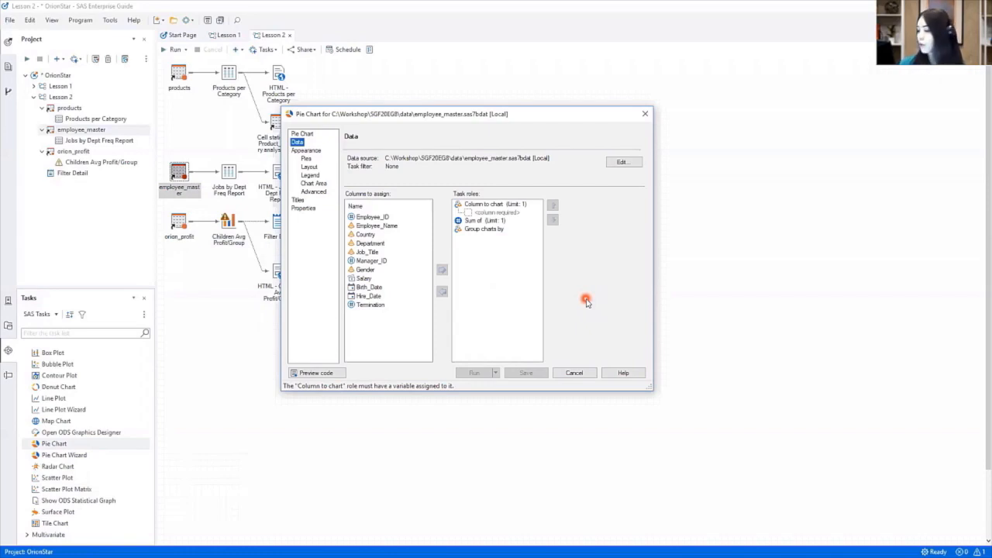
left_click(629, 164)
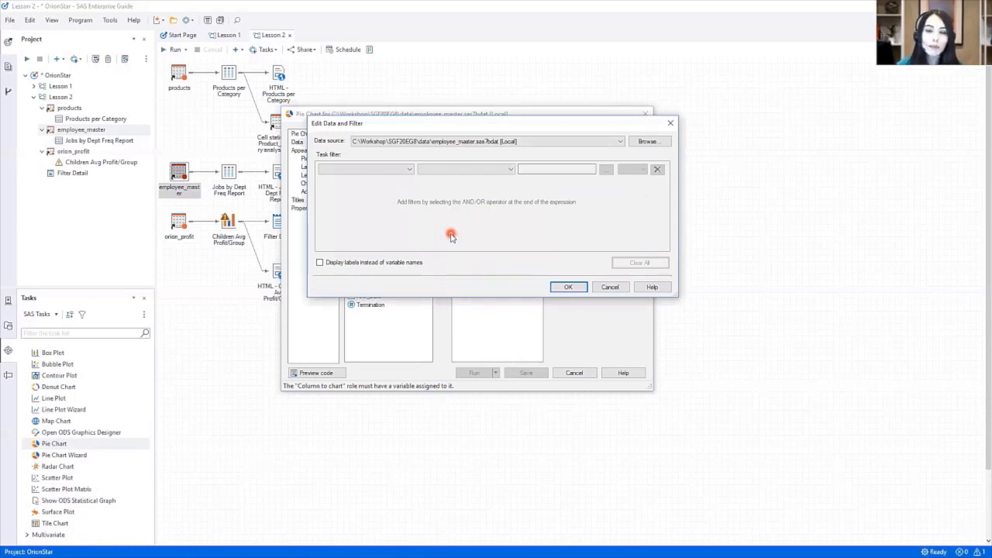
left_click(406, 171)
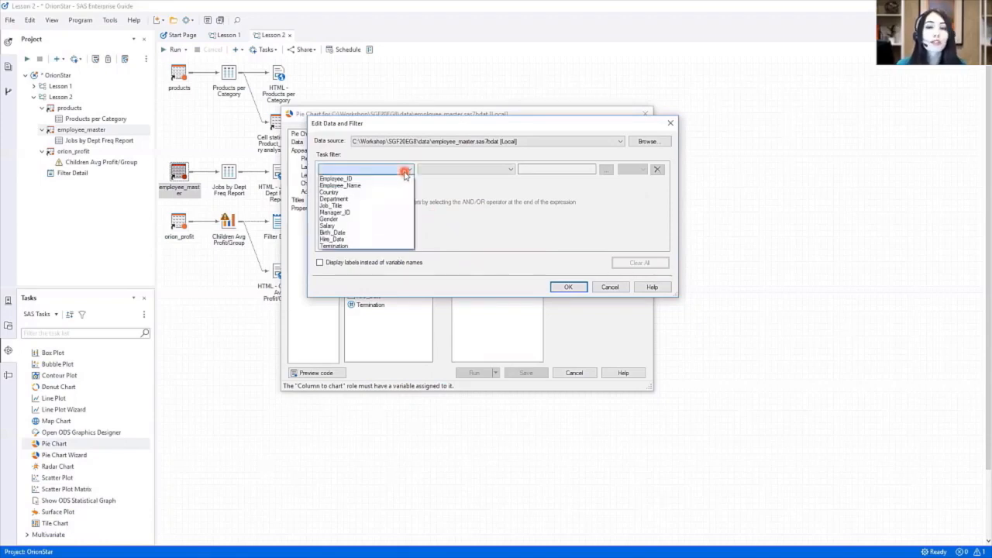
left_click(342, 199)
left_click(414, 203)
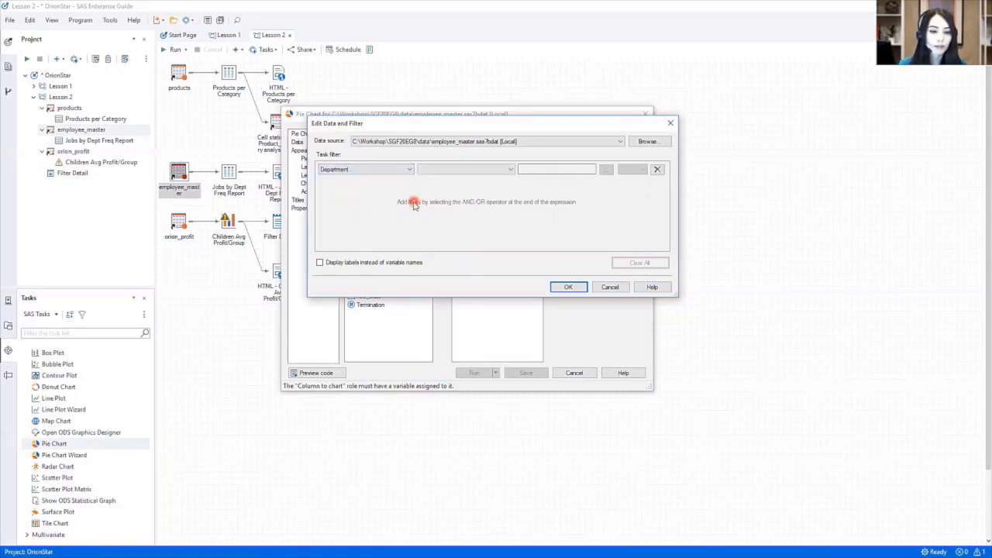
left_click(500, 172)
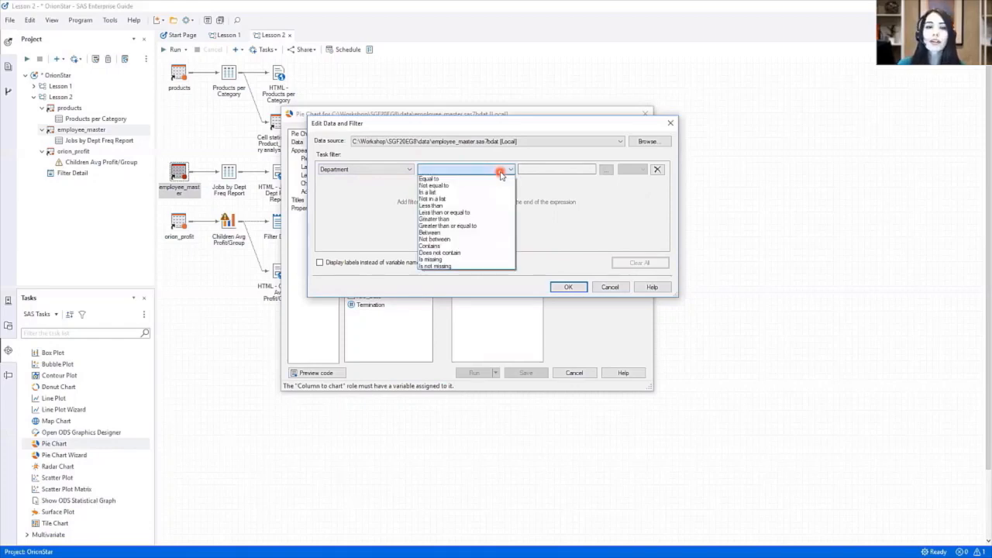
left_click(457, 186)
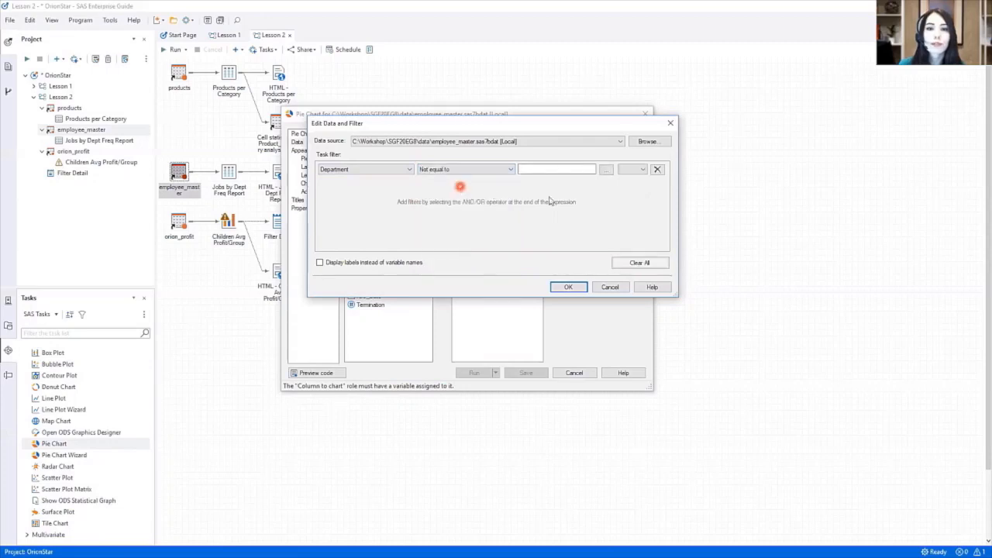
left_click(607, 171)
scroll(582, 228, "down", 3)
left_click(506, 232)
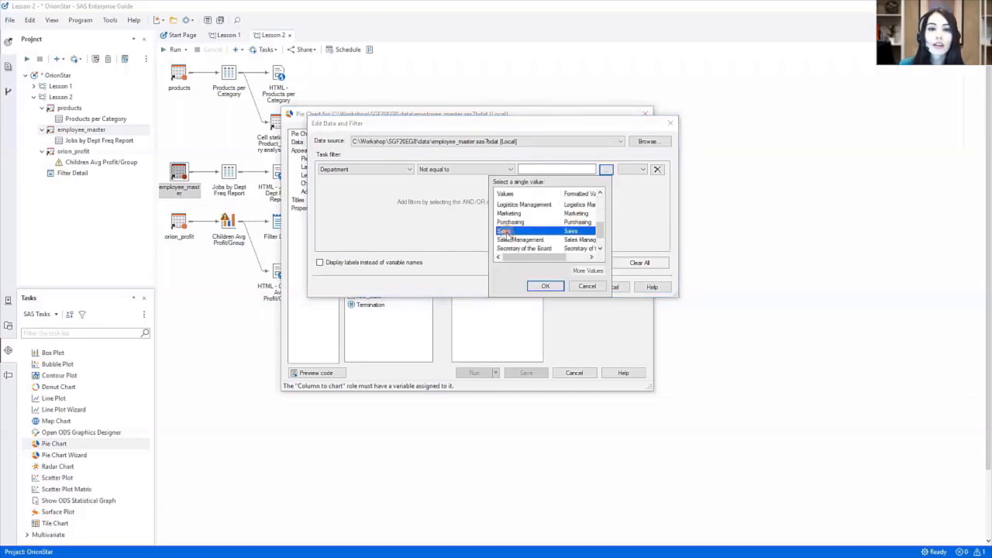
left_click(545, 288)
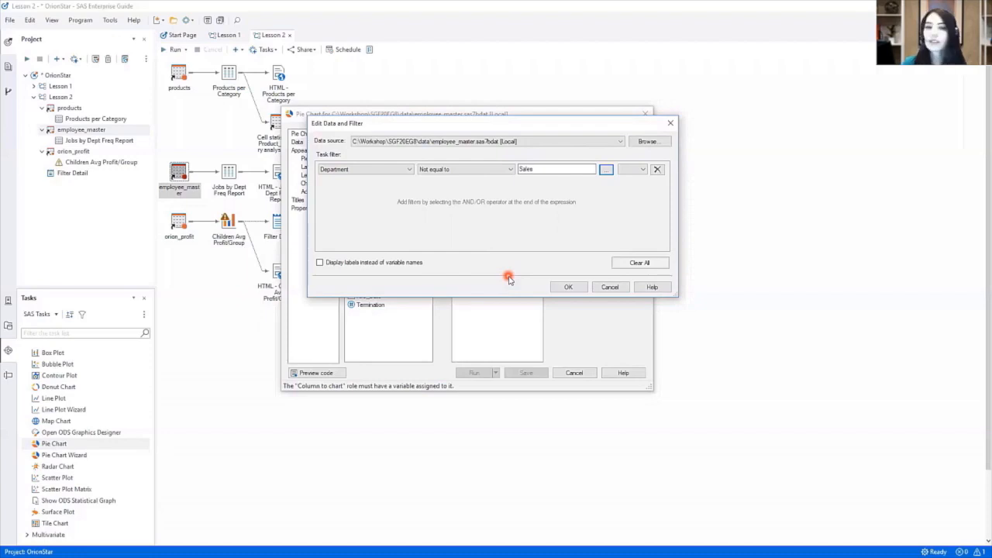
left_click(557, 287)
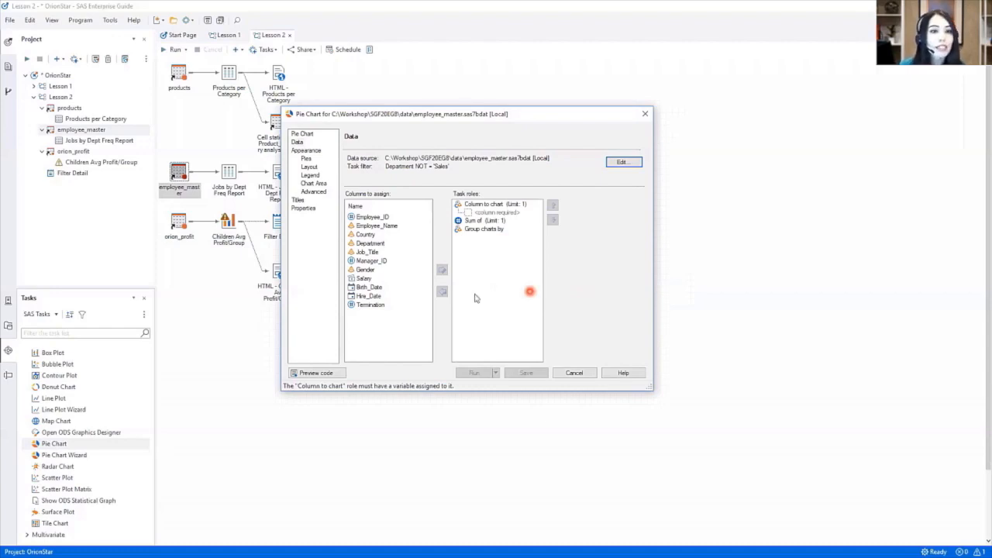
Step: Assign Department to the Column to chart role and Salary to the Sum of role
left_click(378, 243)
left_click_drag(382, 247, 497, 221)
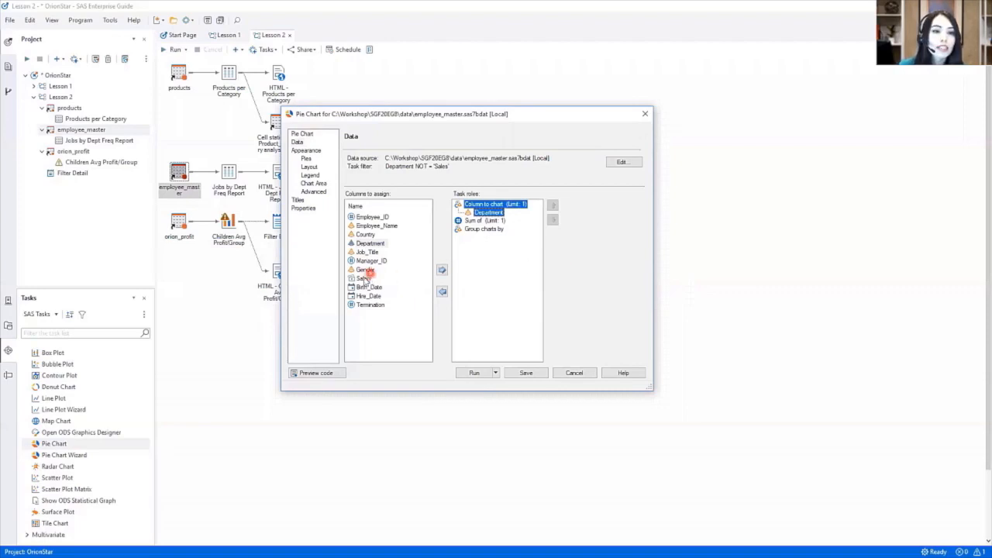
left_click(364, 279)
left_click_drag(364, 281, 482, 223)
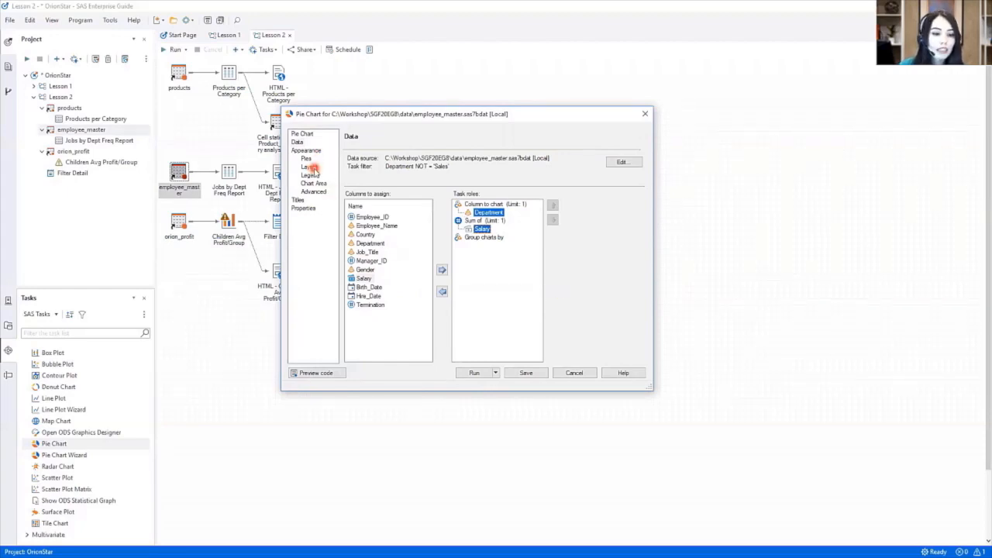
Step: Set the pie chart layout to show each slice's percentage Inside
left_click(313, 169)
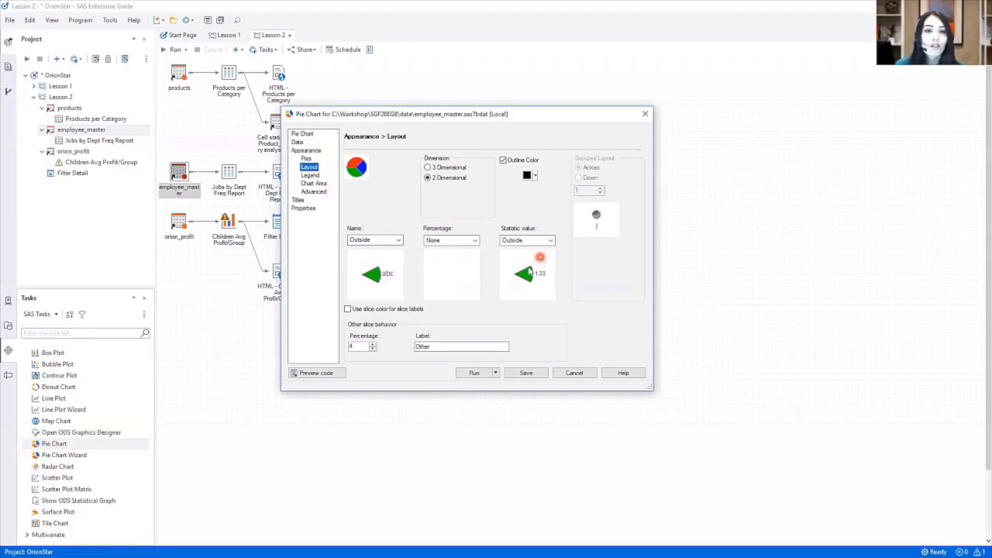
left_click(475, 241)
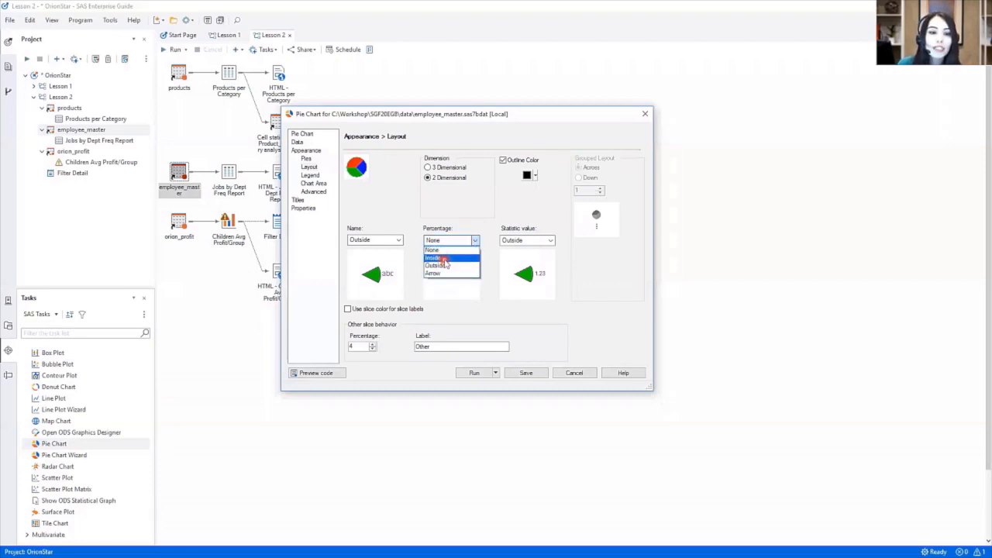
left_click(444, 259)
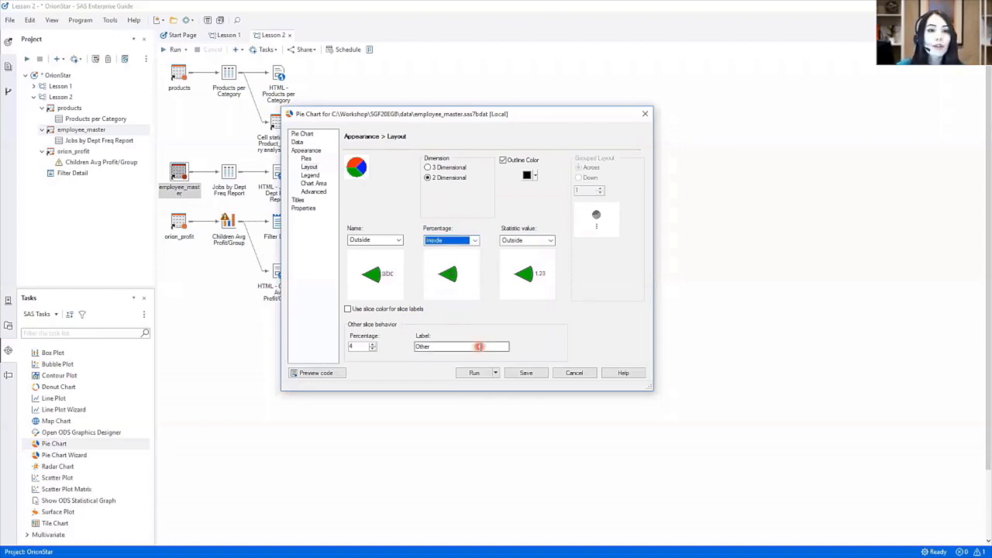
Step: Replace the default graph title with "Total Salary by Department"
left_click(297, 200)
left_click(448, 171)
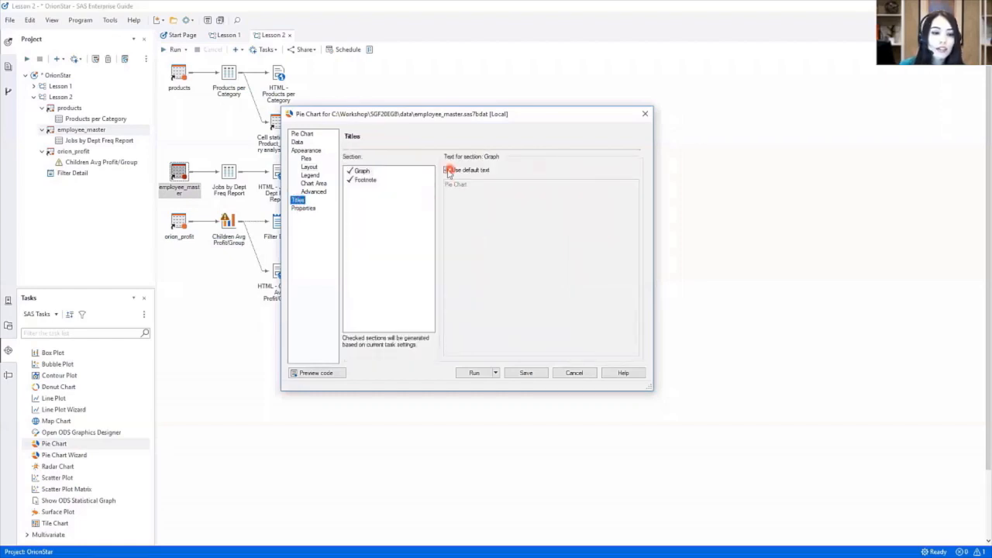
left_click_drag(485, 193, 431, 189)
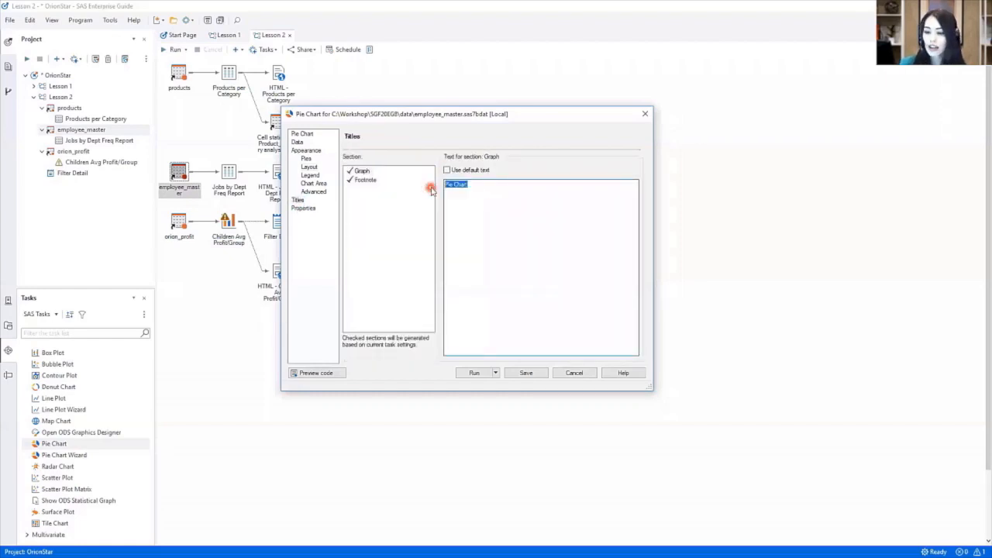
key("Delete")
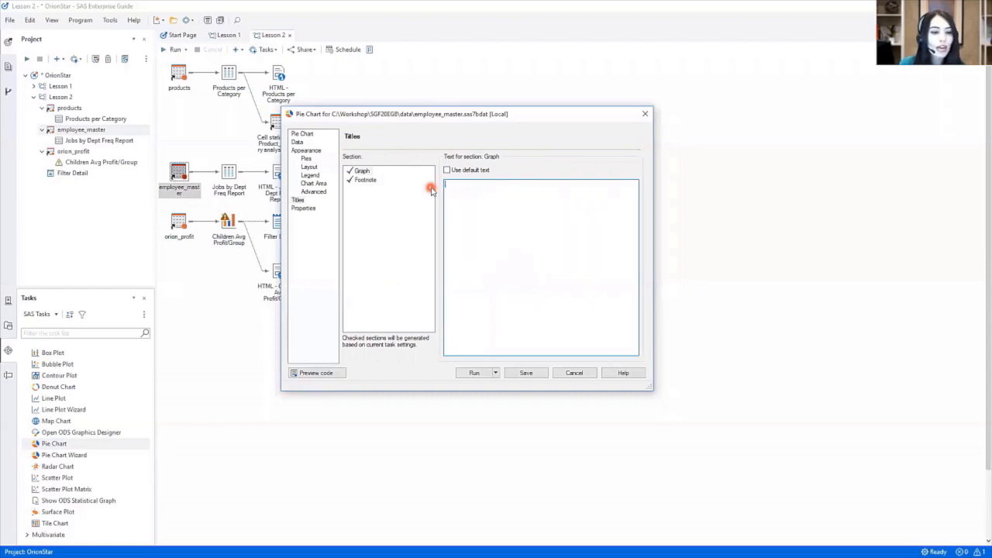
type("Total Sa")
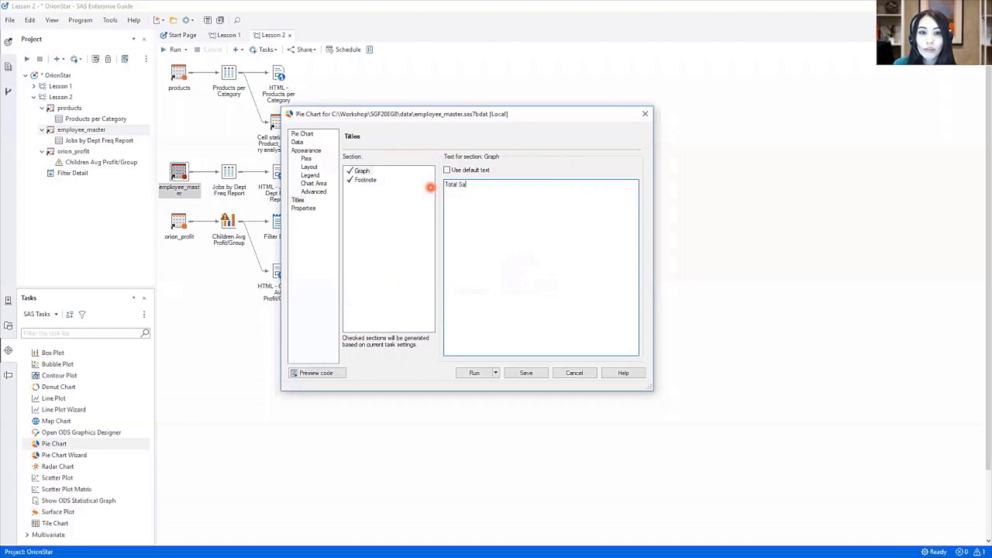
type("lary by Department")
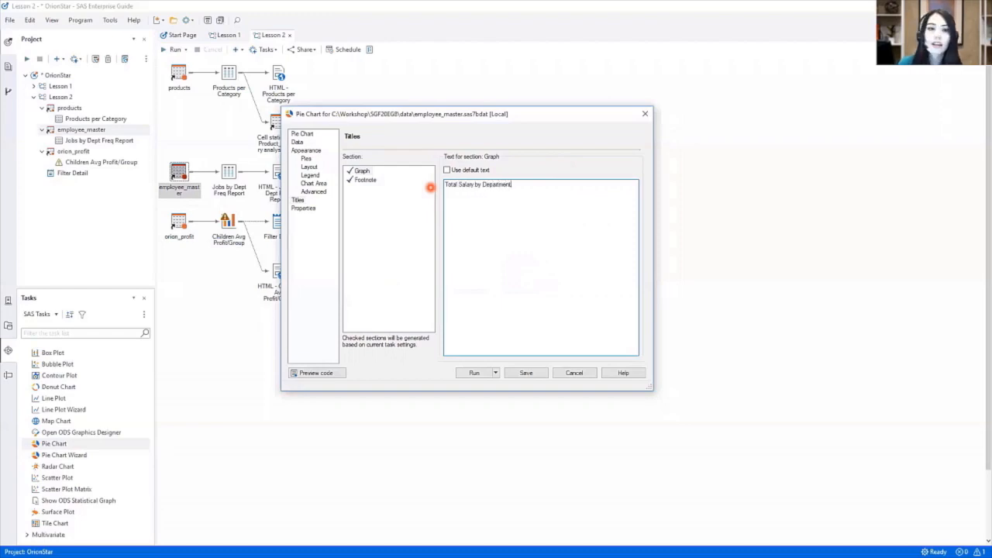
Step: Replace the default footnote text with "Figures exclude the Sales Department"
left_click(366, 181)
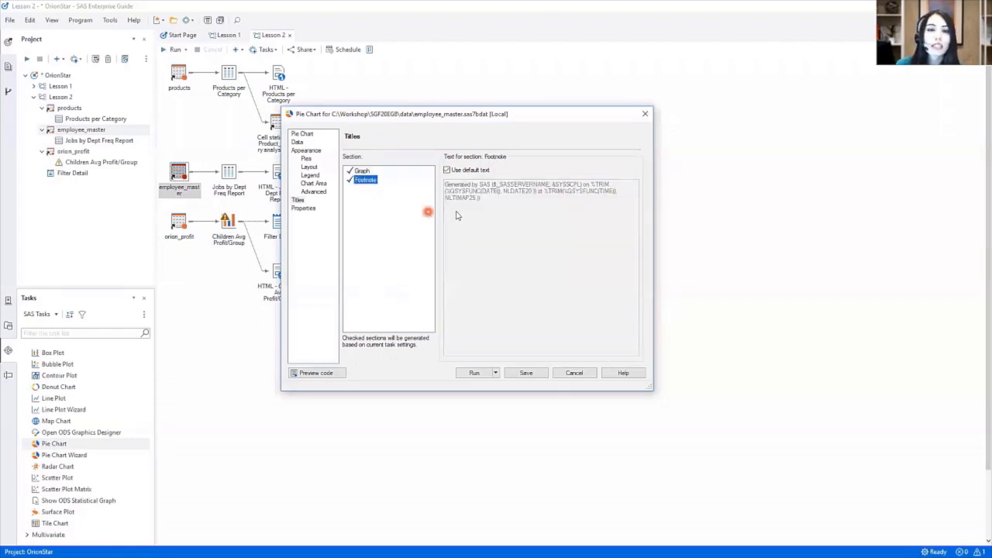
left_click(448, 171)
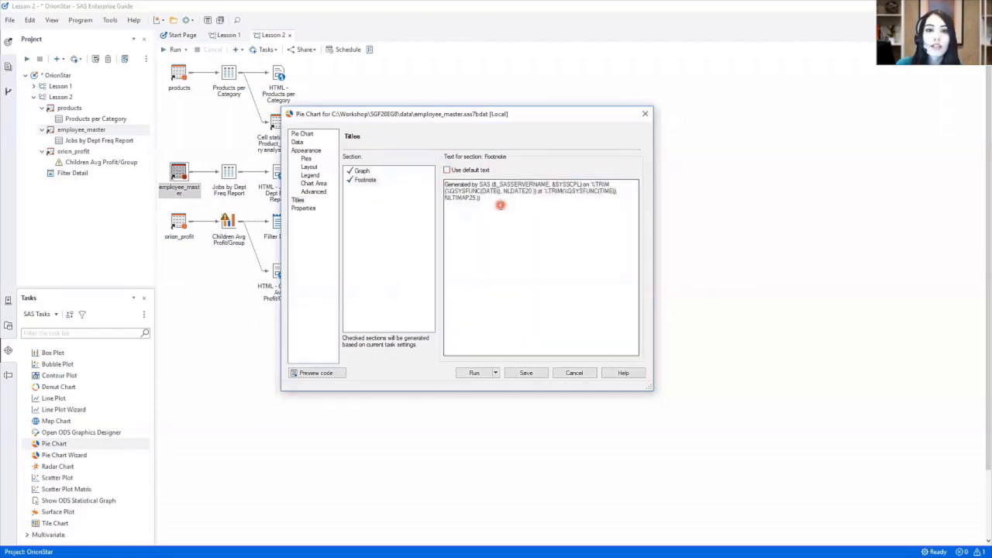
left_click_drag(500, 207, 437, 181)
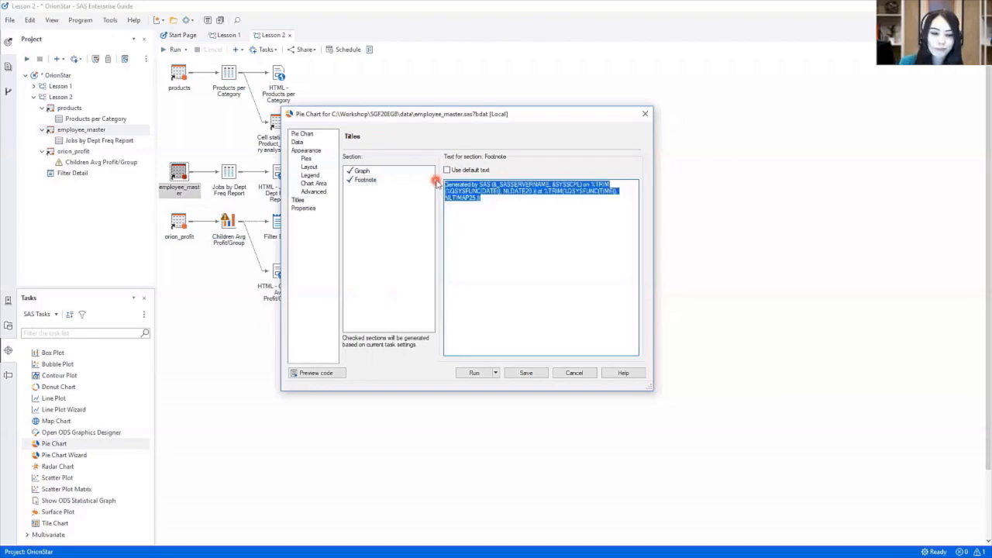
key("Delete")
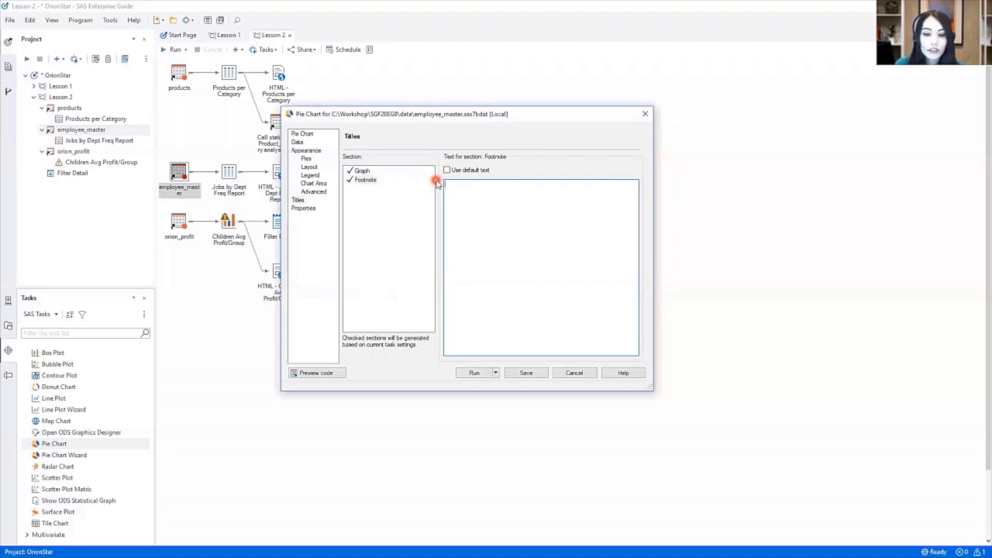
type("Figures")
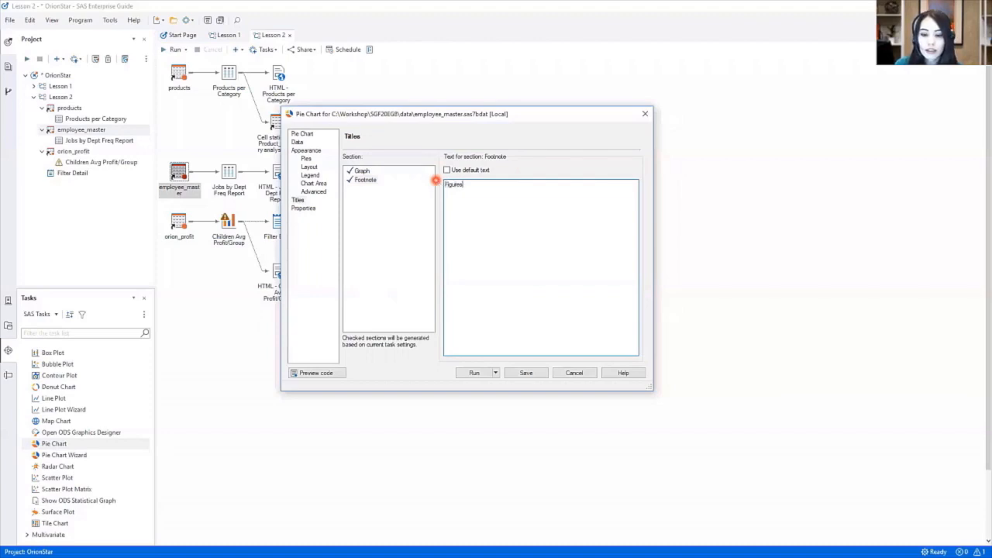
type(" exclude the Sale")
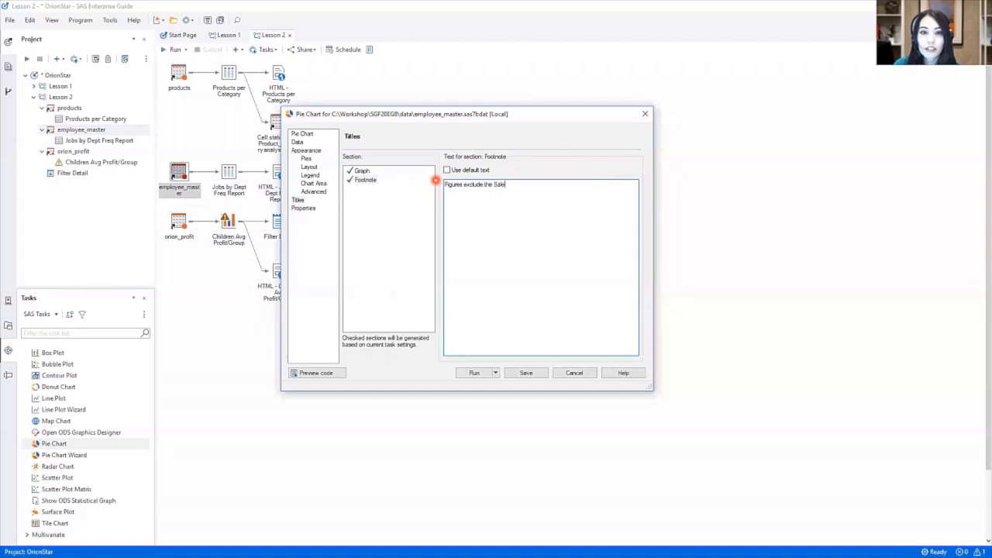
type("s Department")
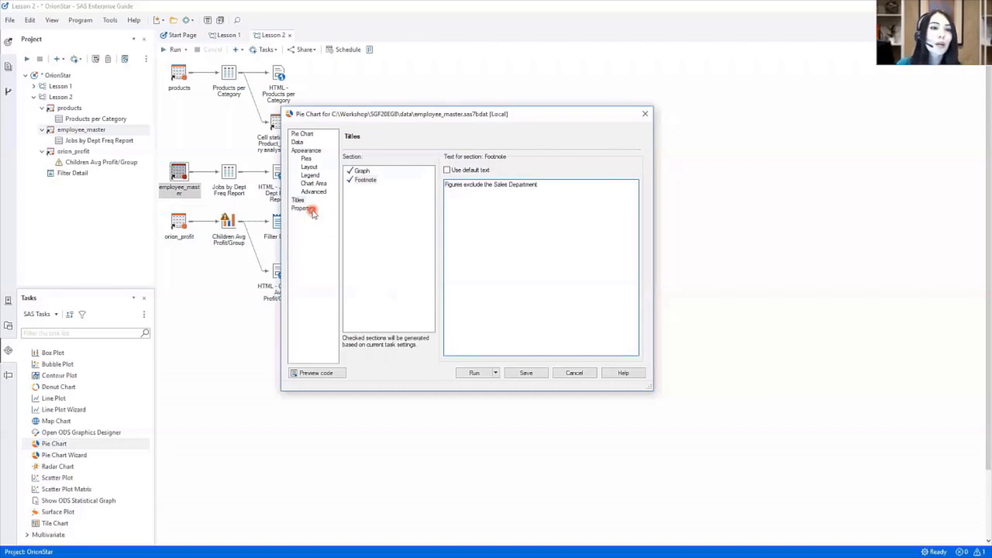
Step: Change the task's label to "Dept Salaries Pie/No Sales" in its properties and run the task
left_click(304, 207)
left_click(604, 162)
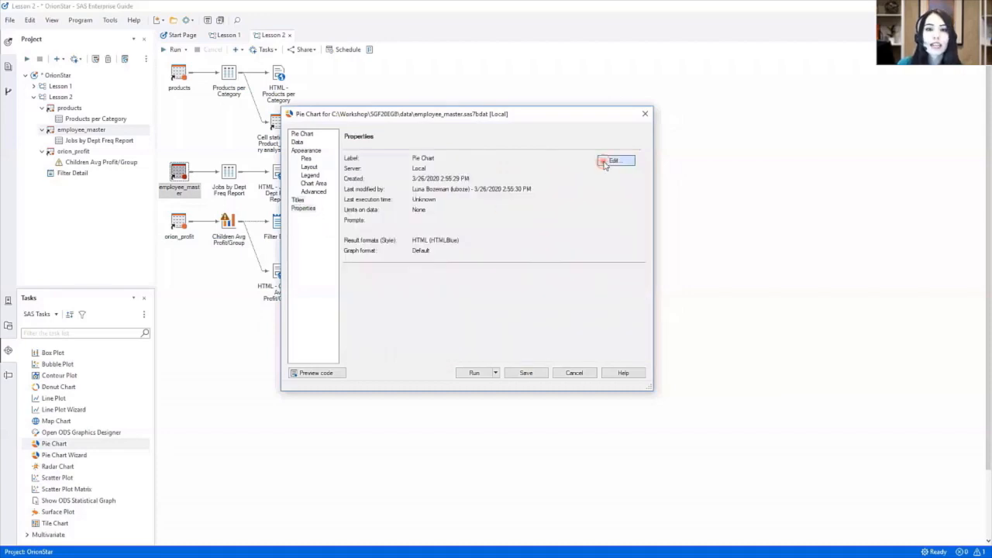
left_click_drag(525, 204, 451, 203)
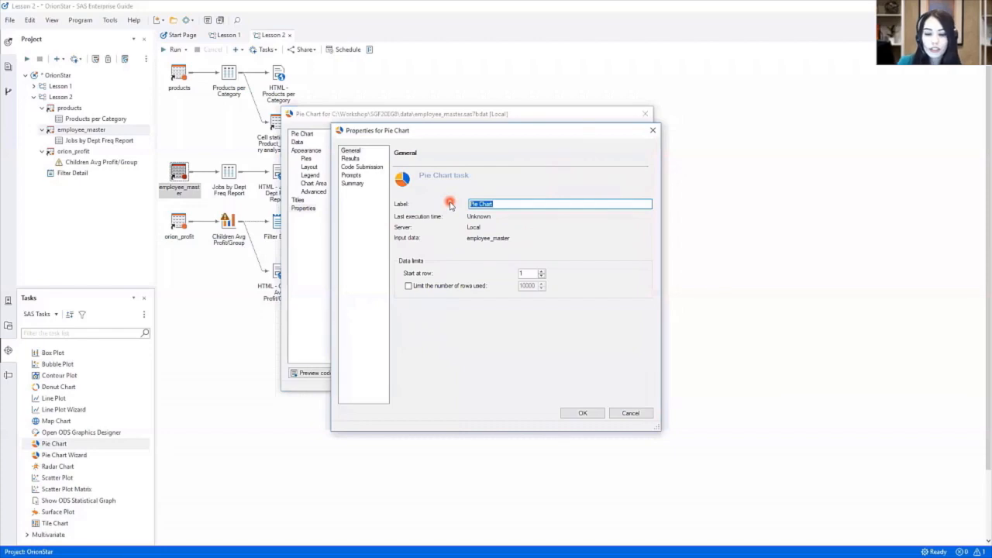
type("Dept")
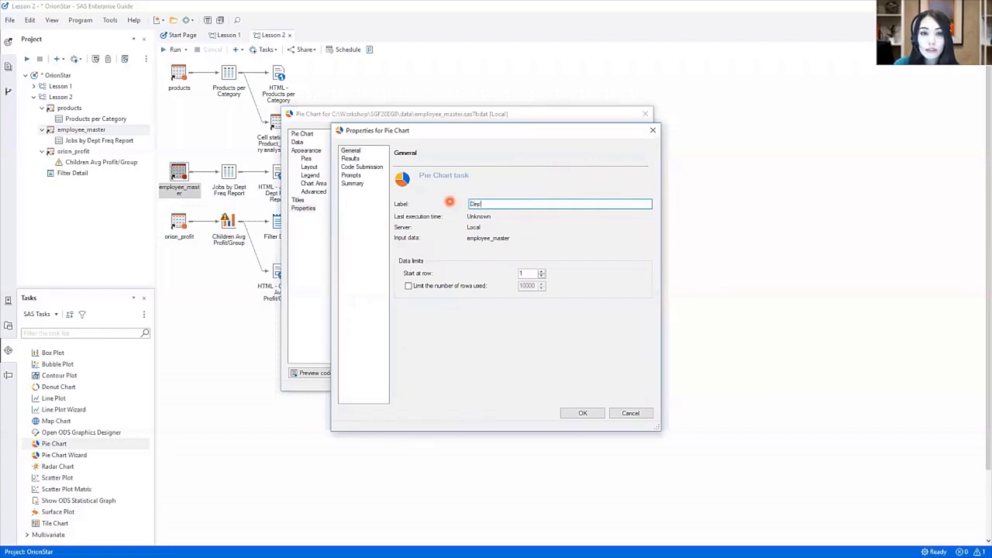
type(" Salaries")
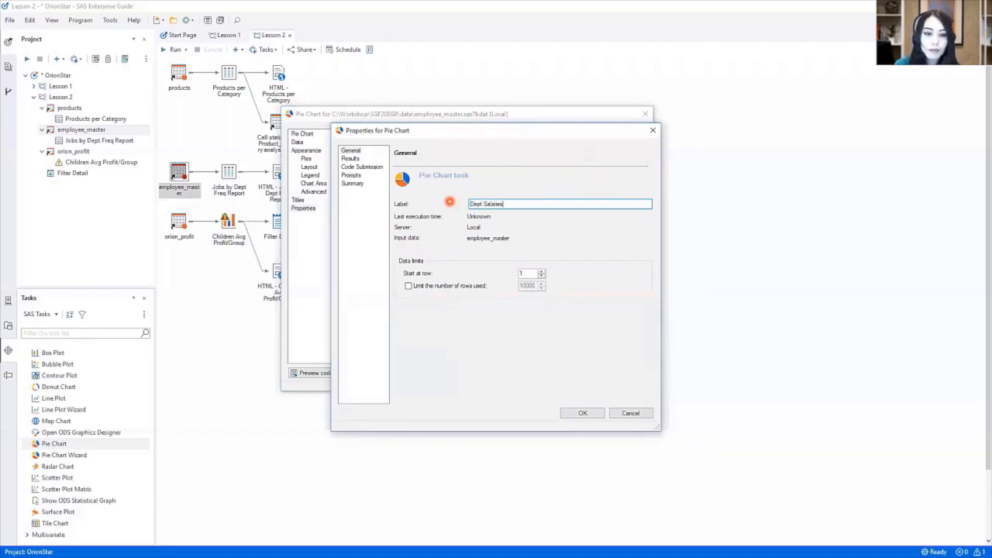
type(" Pie/No Sales")
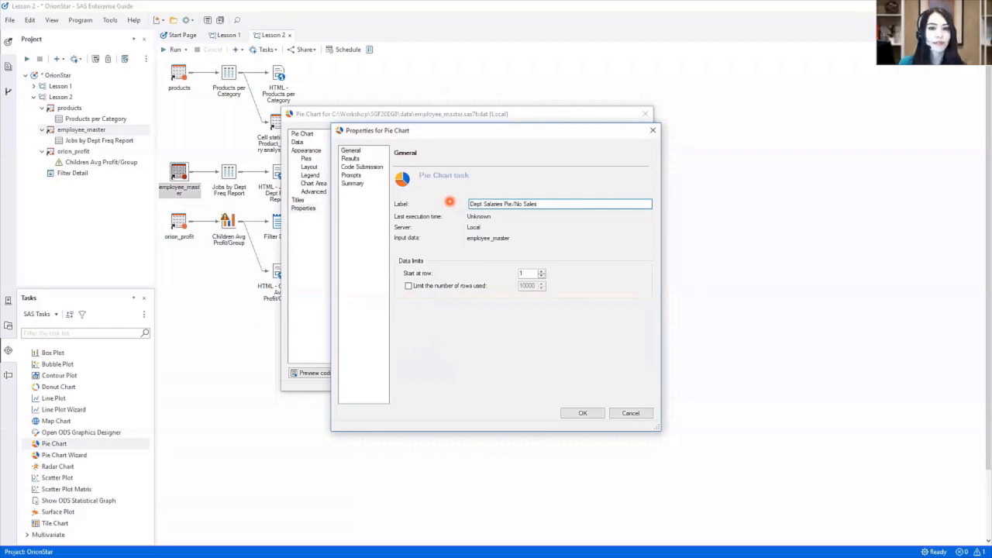
left_click(581, 415)
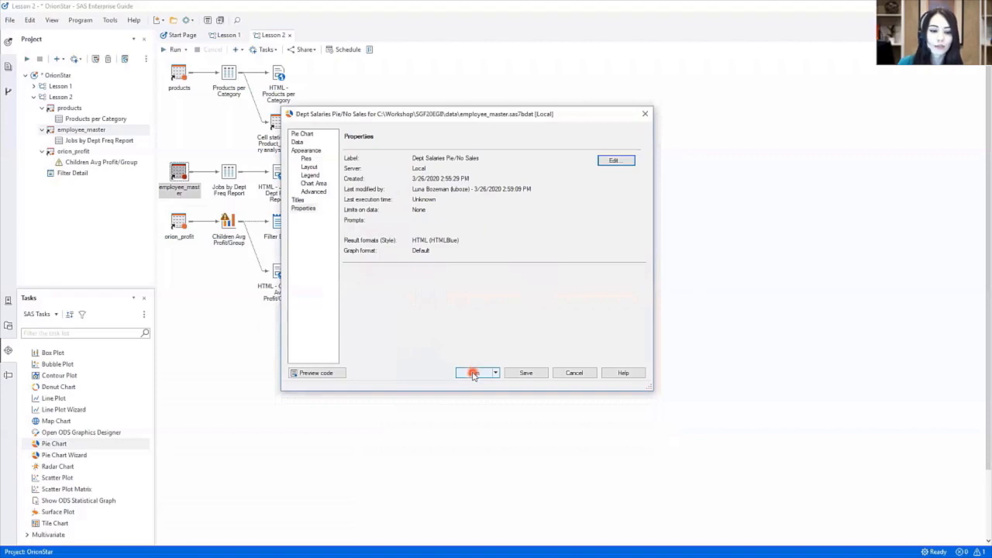
left_click(474, 373)
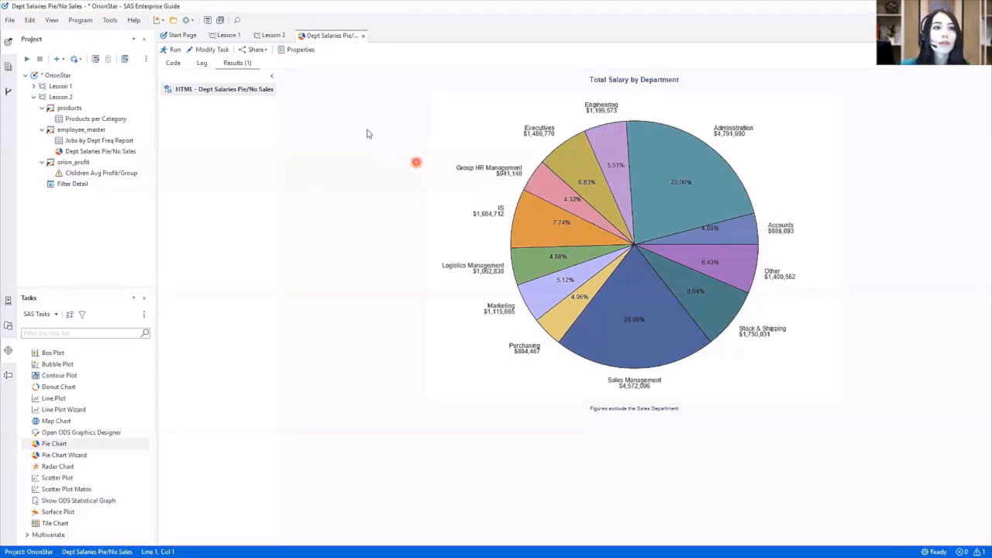
Step: Reopen the pie chart task for modification, preview its generated code and show the custom code insertion points
left_click(213, 50)
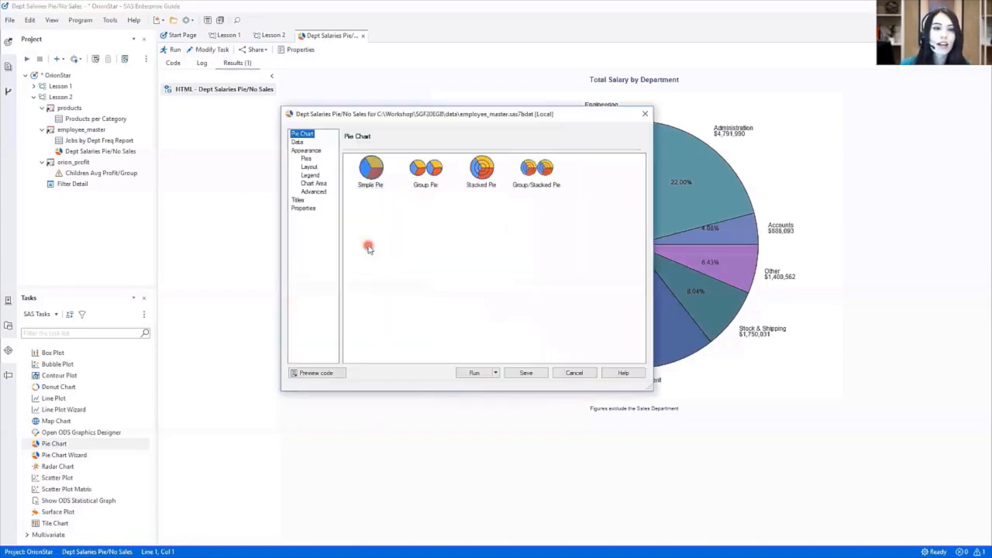
left_click(332, 375)
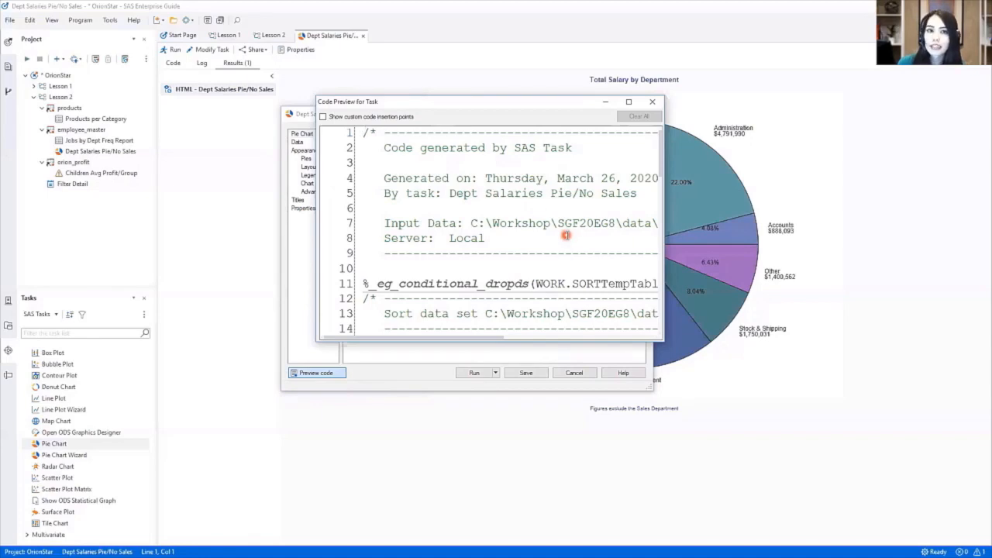
scroll(566, 235, "down", 2)
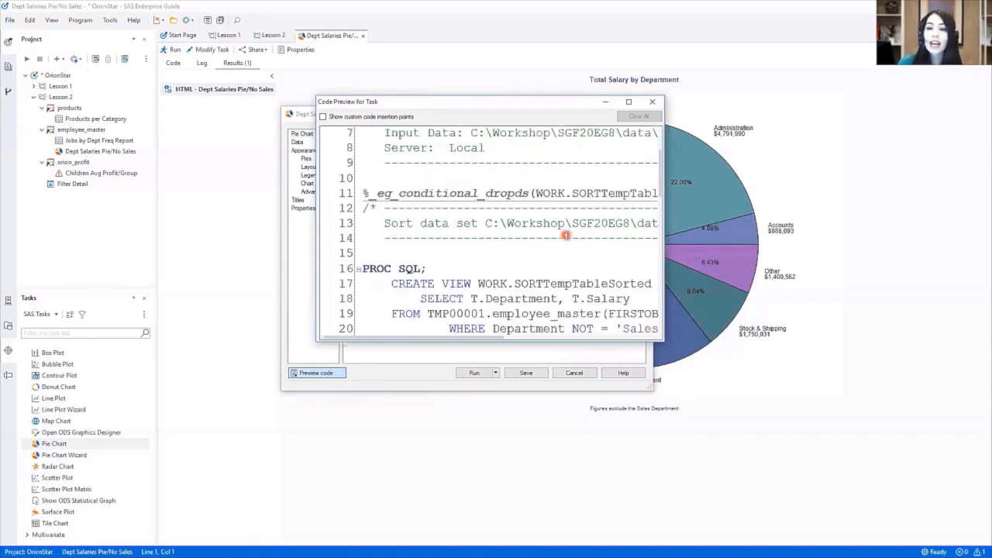
scroll(566, 235, "up", 2)
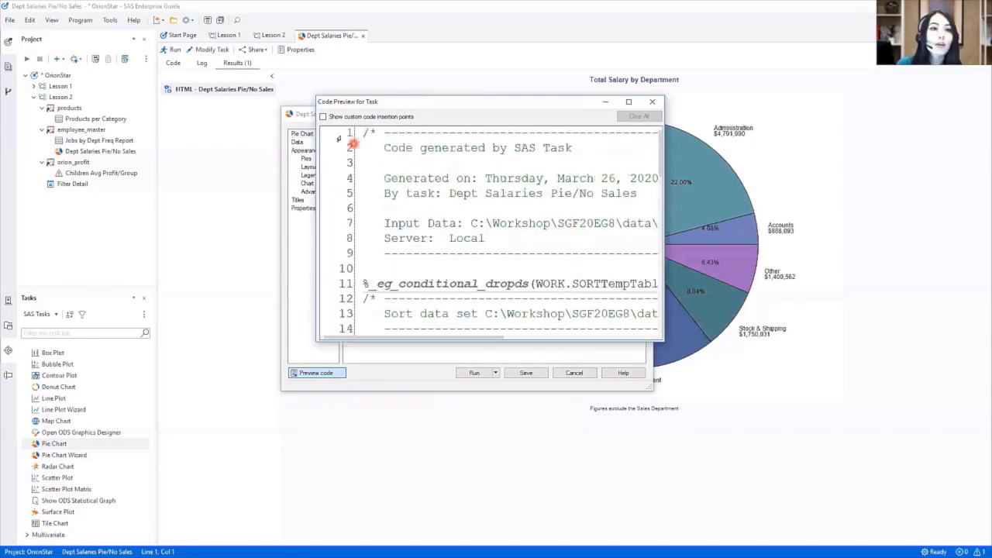
left_click(322, 117)
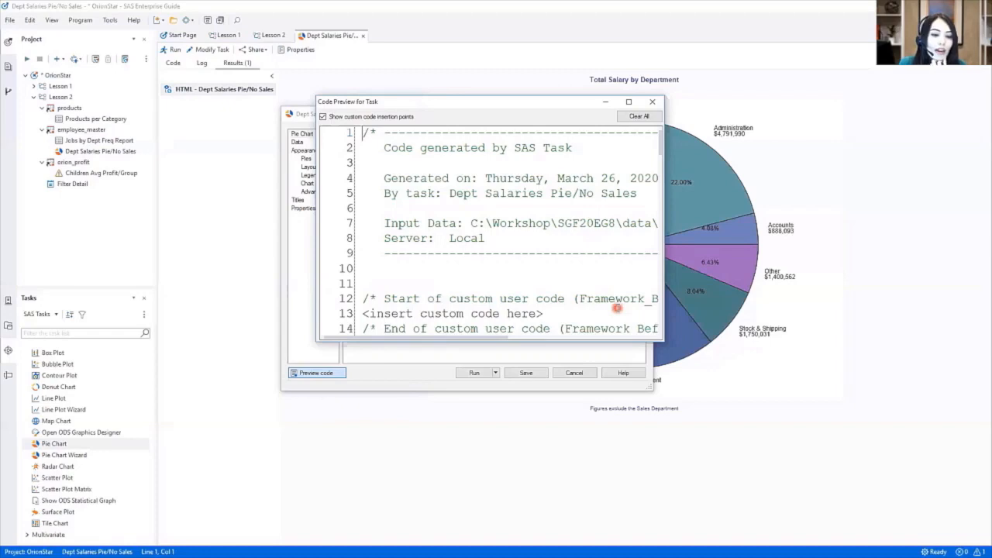
Step: Insert explode='Engineering' as custom code at the InGraphOptions insertion point of the pie chart code and run the task
scroll(565, 238, "down", 1)
scroll(565, 238, "down", 8)
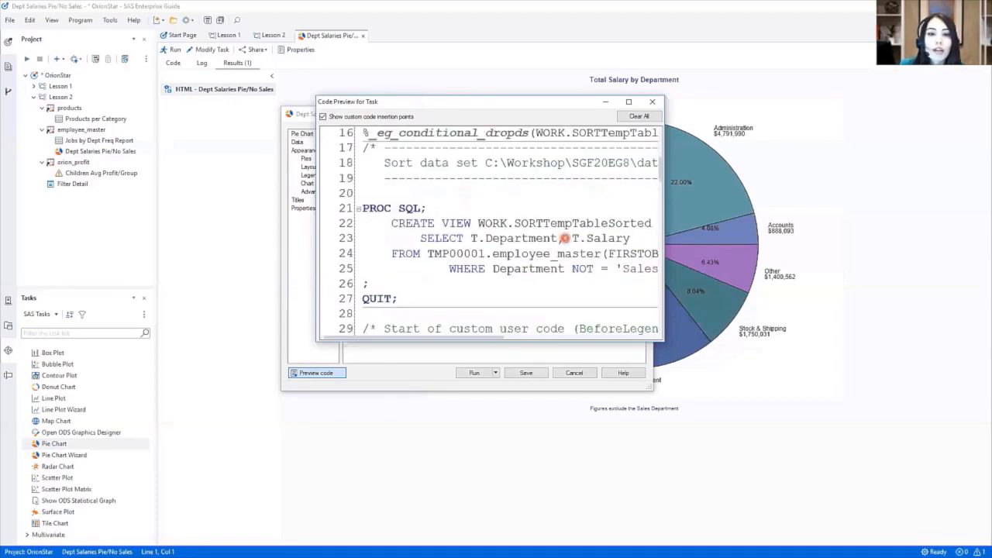
scroll(565, 237, "down", 4)
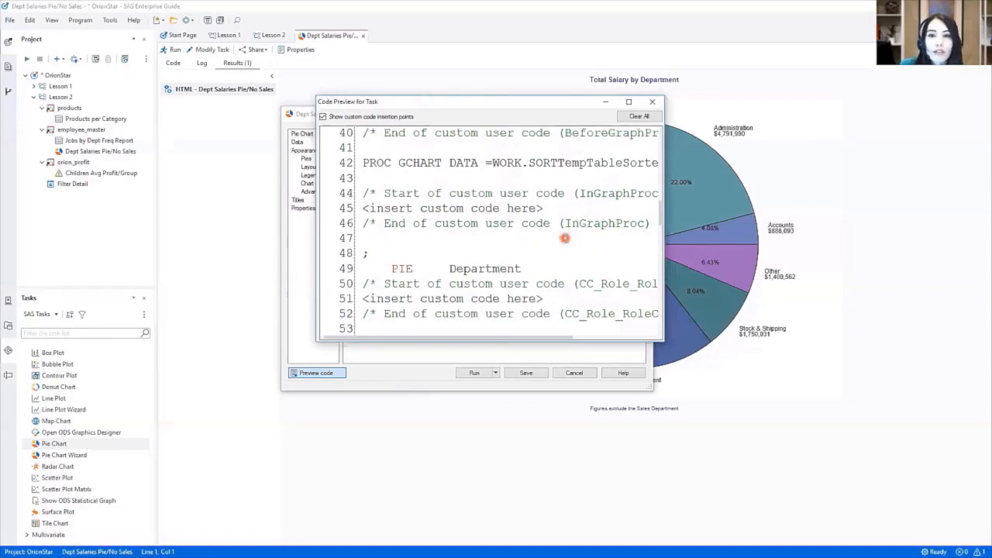
scroll(565, 238, "down", 7)
scroll(565, 238, "down", 3)
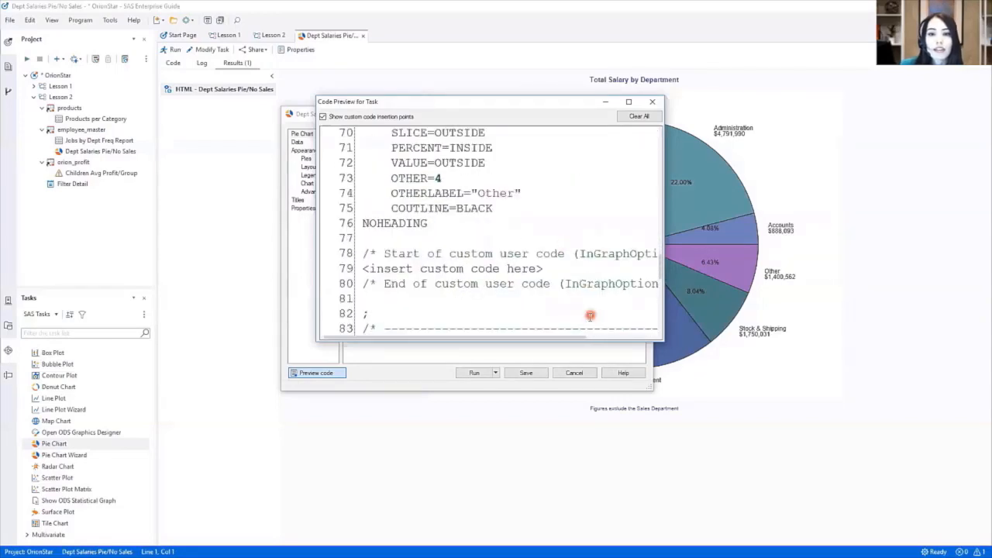
left_click_drag(582, 337, 625, 337)
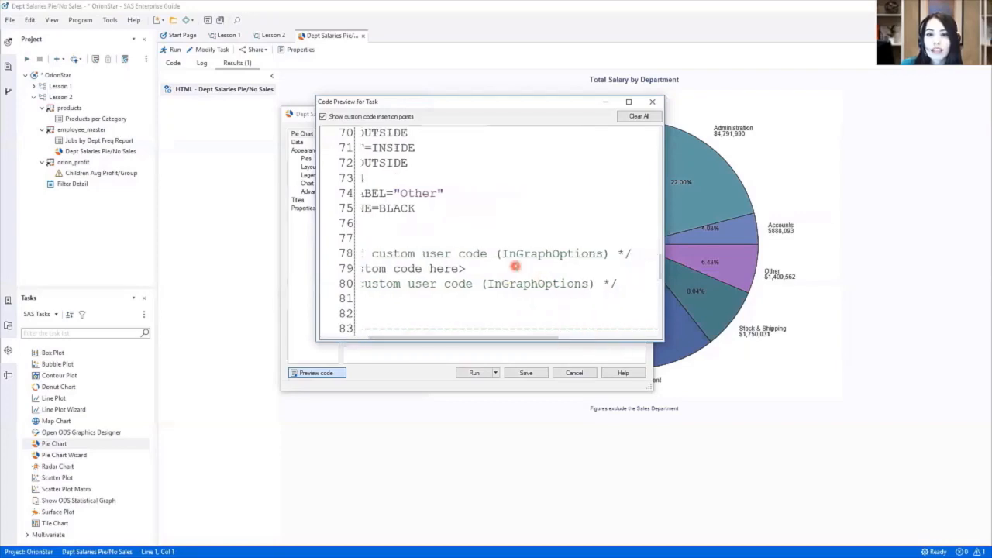
left_click_drag(532, 338, 443, 336)
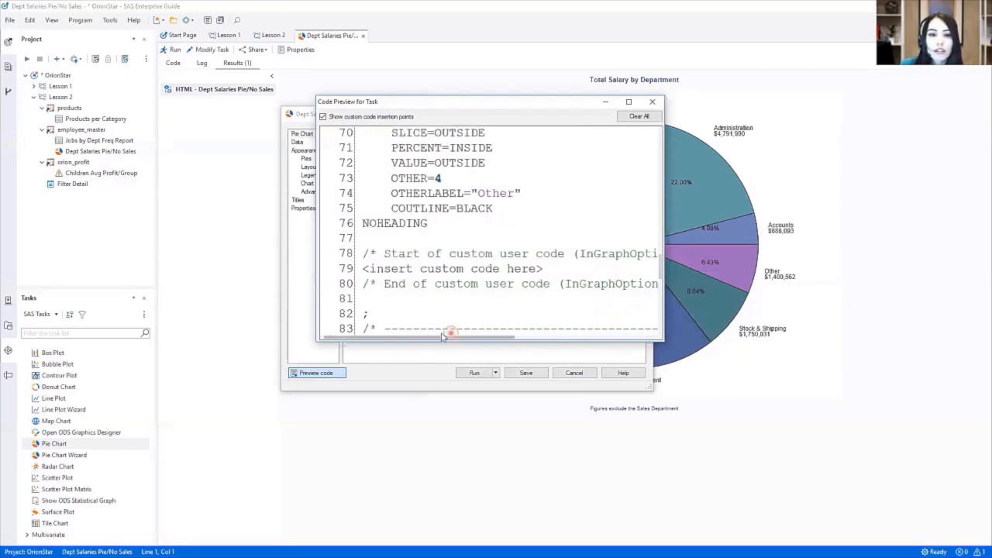
left_click(369, 268)
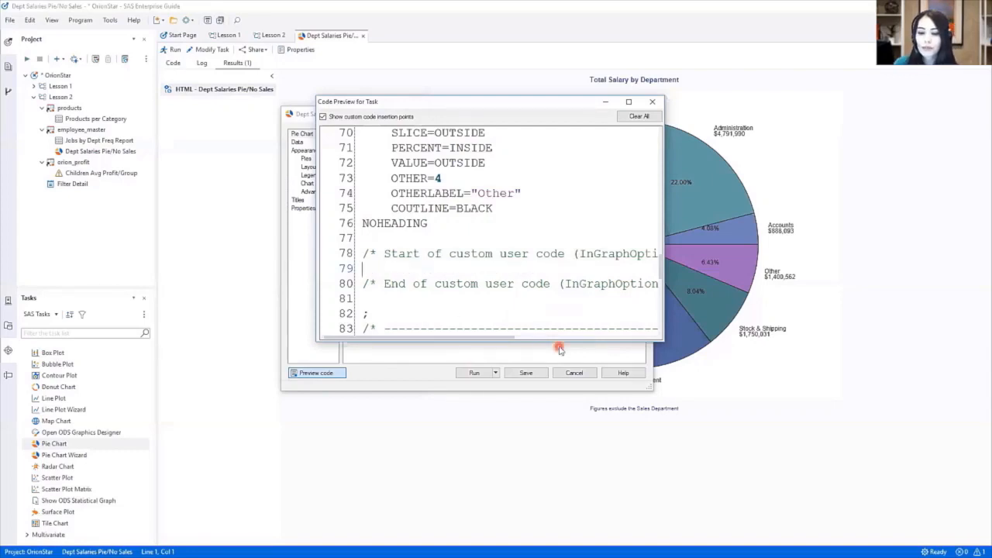
type("ex")
type("plode=")
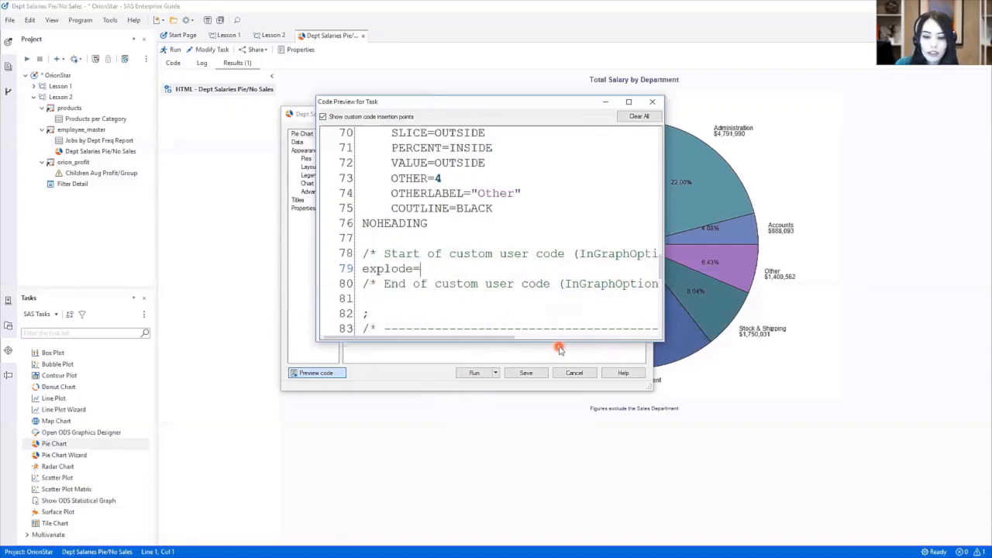
type("'Engineering'")
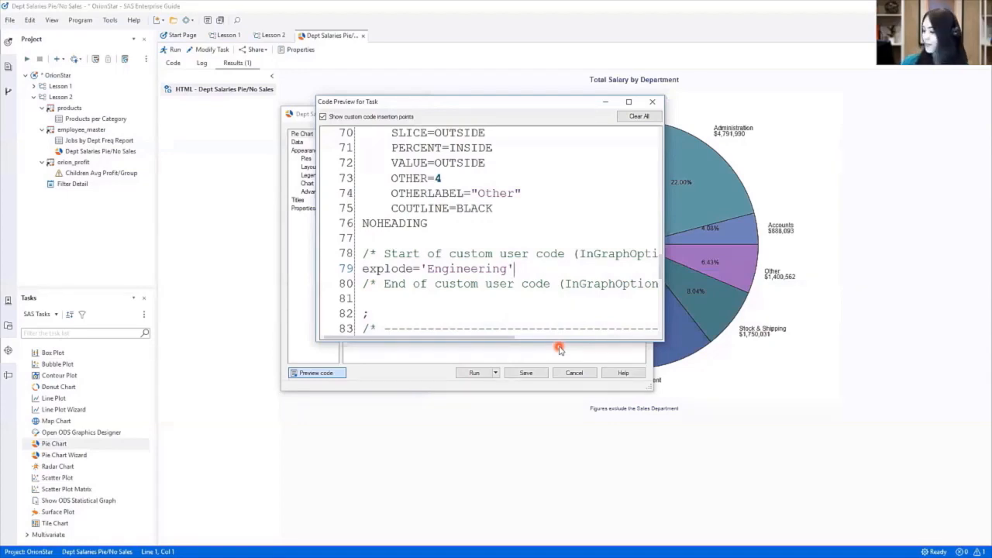
left_click(657, 103)
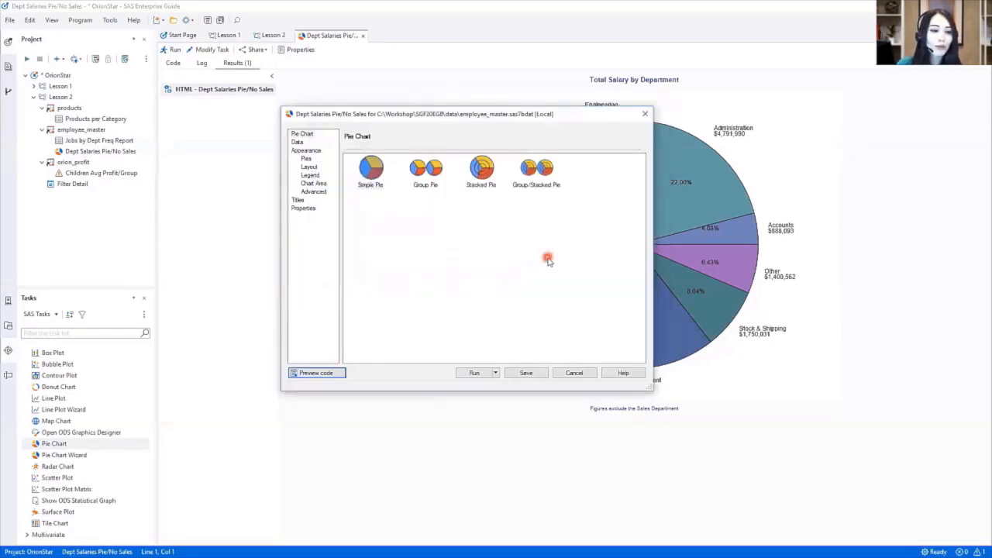
left_click(474, 373)
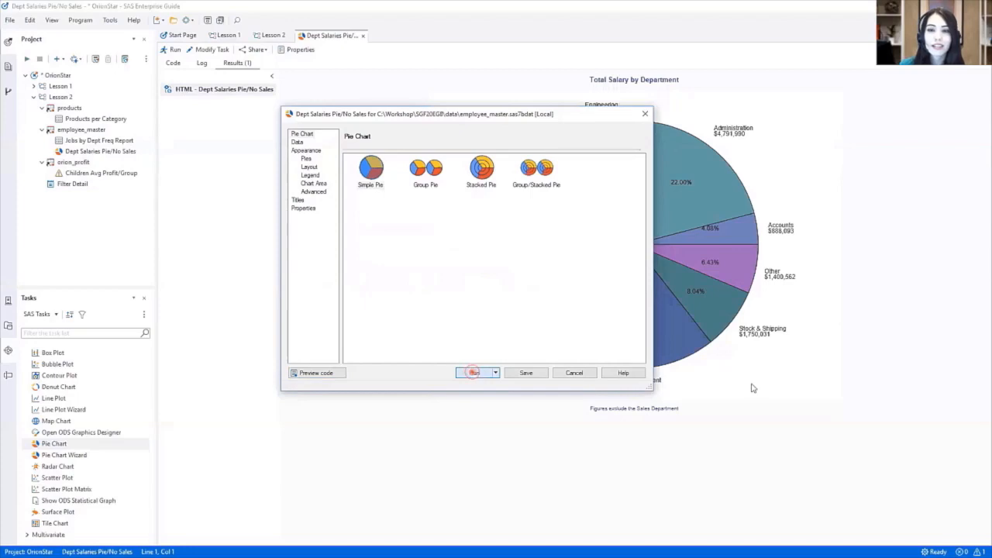
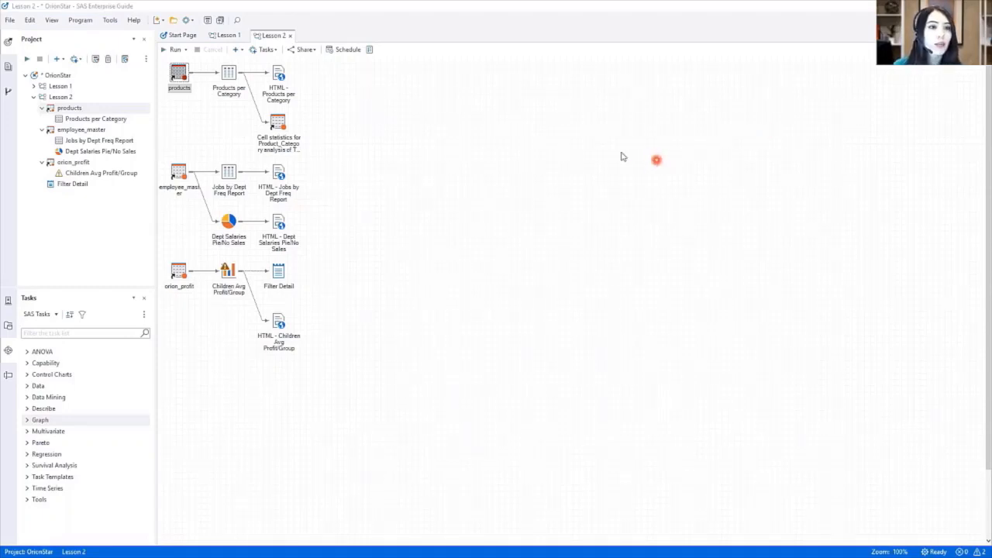
Step: Open the Products per Category task from the Lesson 2 process flow for modification and bring up the Results settings of its properties
left_click(506, 155)
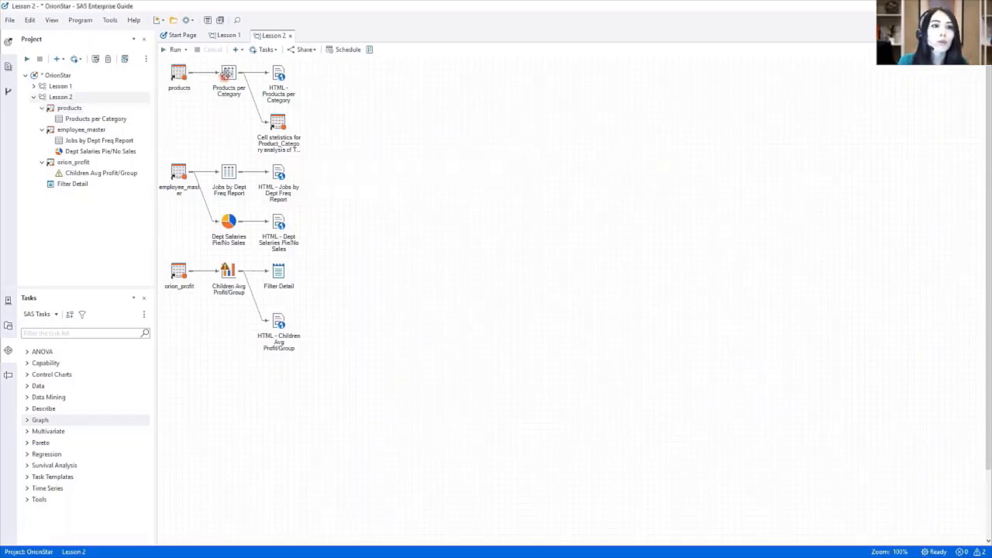
left_click(227, 78)
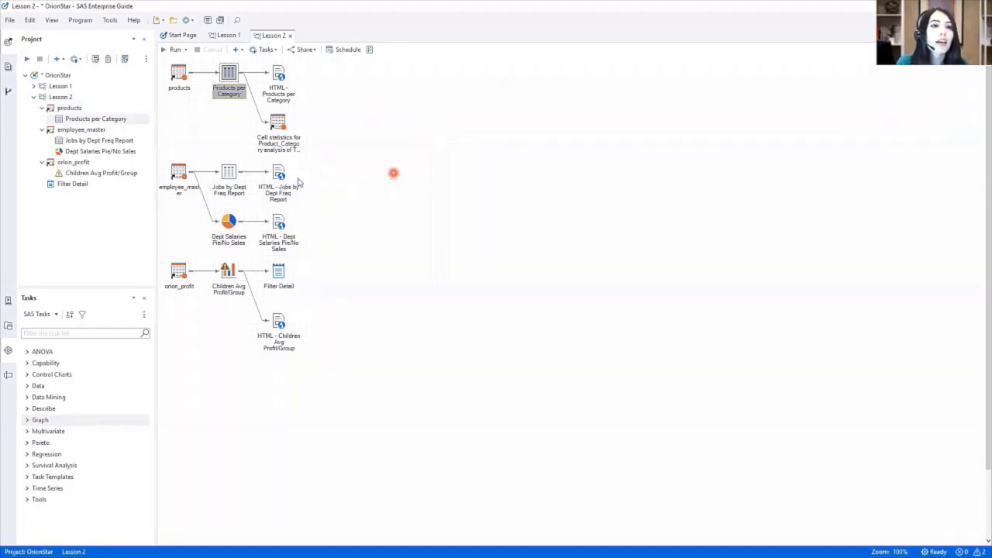
double_click(227, 76)
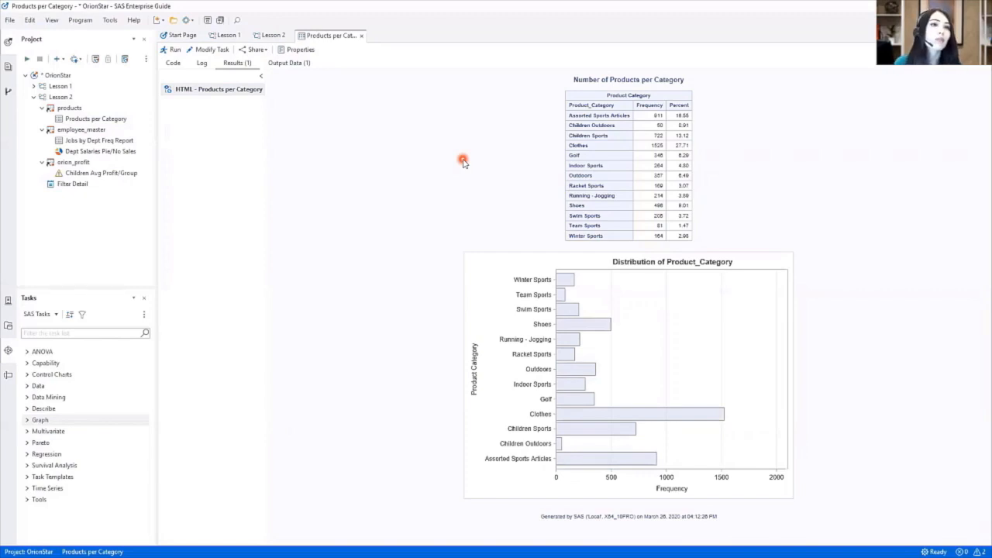
left_click(211, 50)
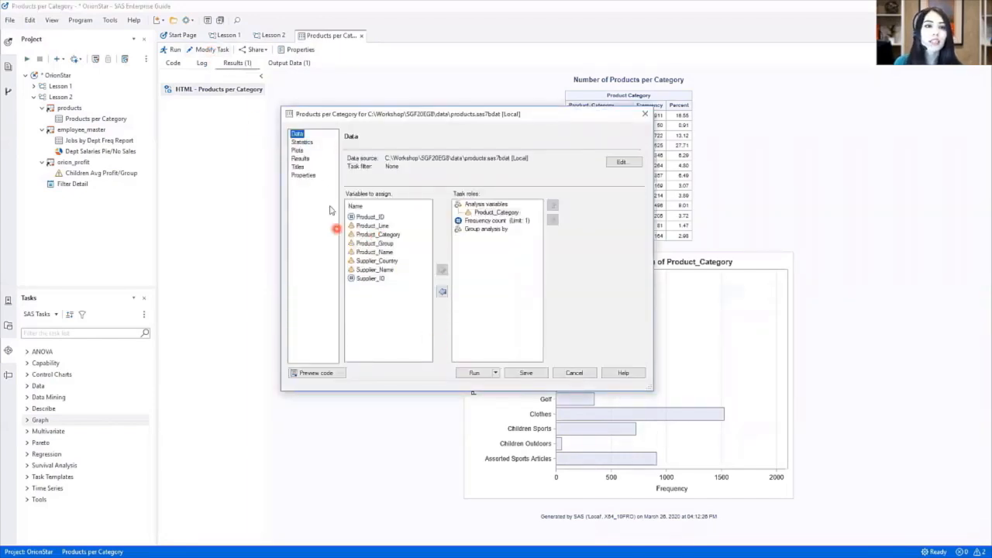
left_click(313, 177)
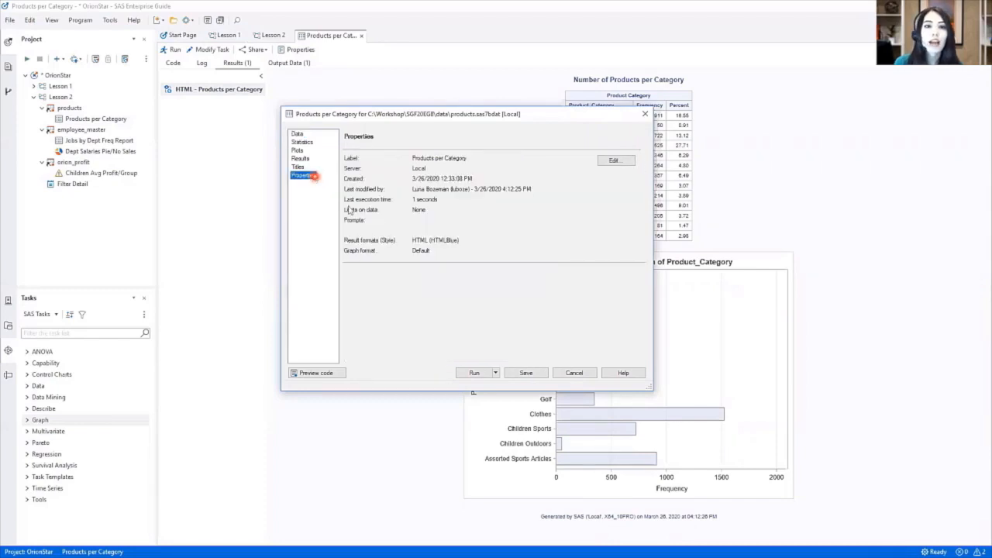
left_click(627, 161)
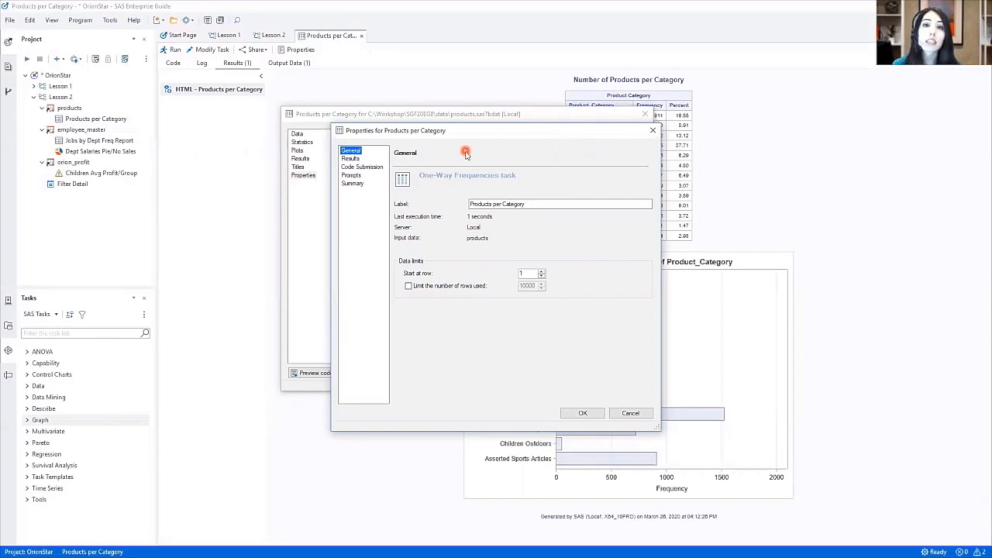
left_click(350, 158)
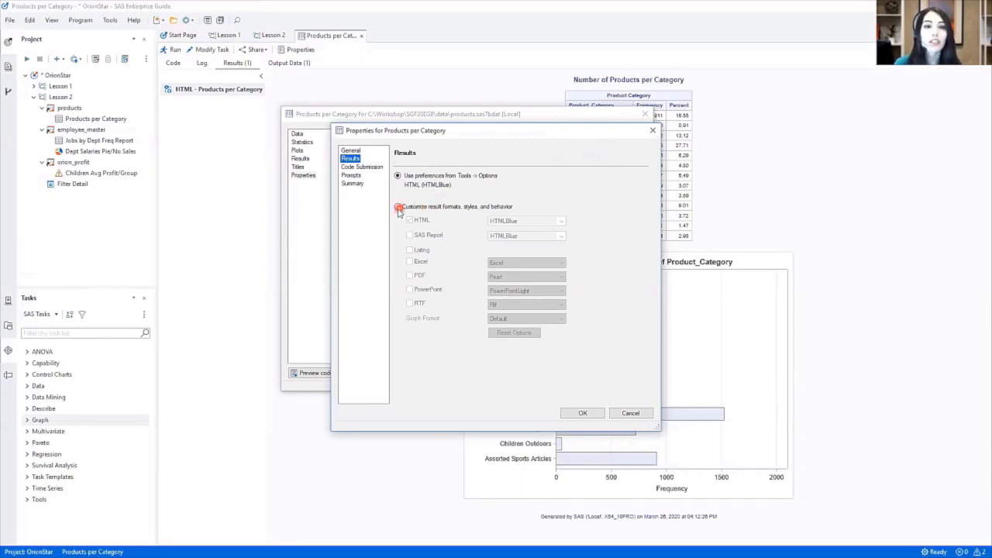
Step: Customize the task's result formats to include SAS Report, Listing, Excel, PDF, PowerPoint and RTF in addition to HTML
left_click(397, 206)
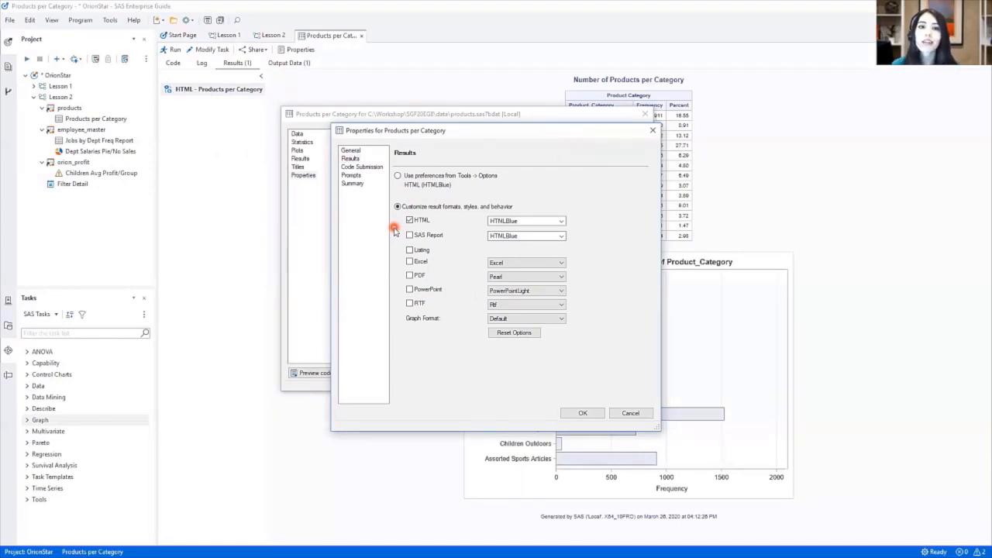
left_click(410, 235)
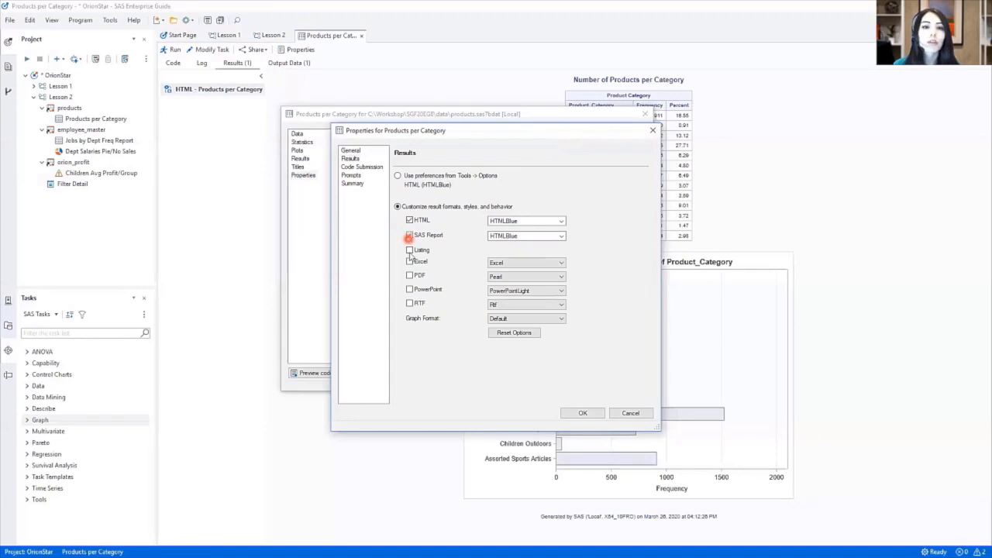
left_click(410, 261)
left_click(409, 275)
left_click(409, 290)
left_click(409, 303)
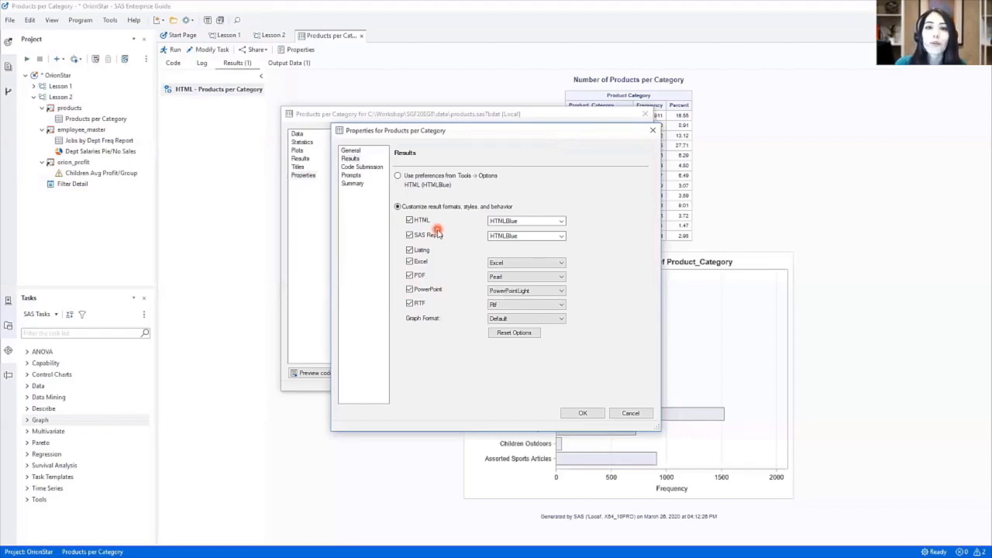
Step: Set the SAS Report style to Meadow and the Excel style to Dove, and run the task
left_click(562, 239)
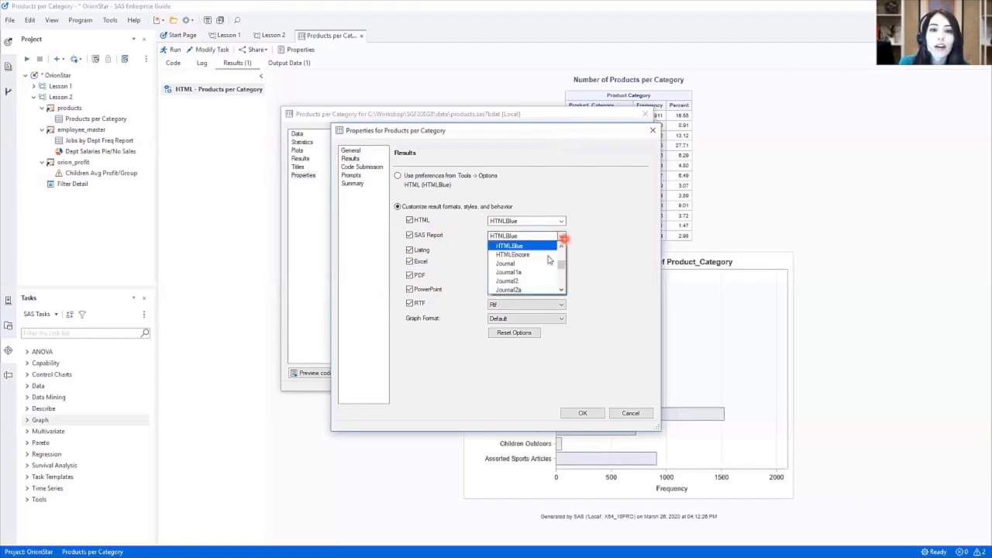
scroll(542, 264, "down", 3)
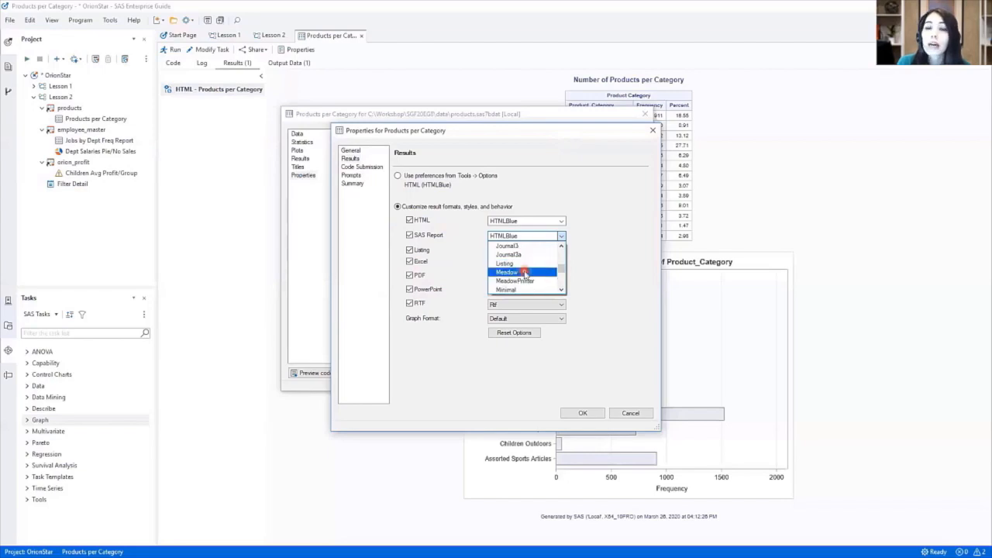
left_click(524, 272)
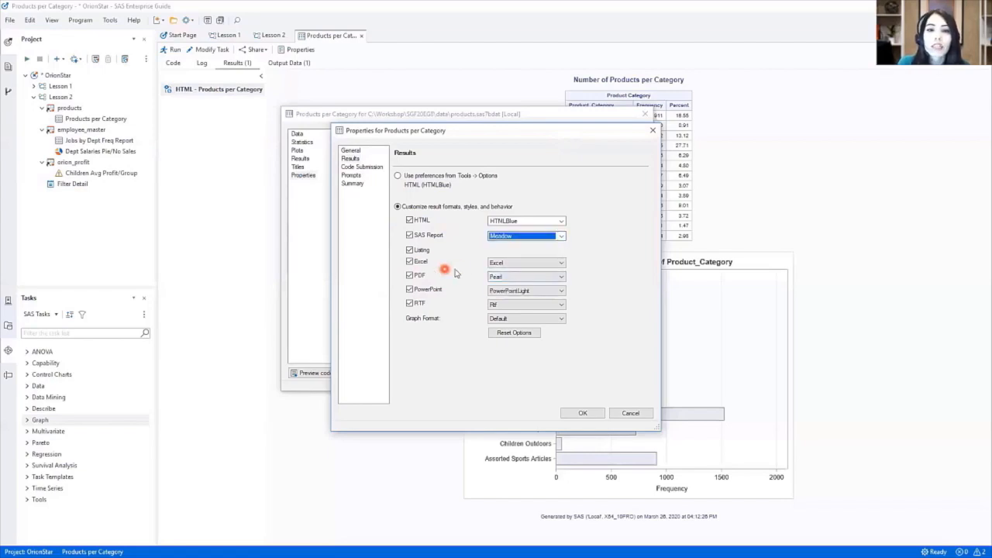
left_click(557, 266)
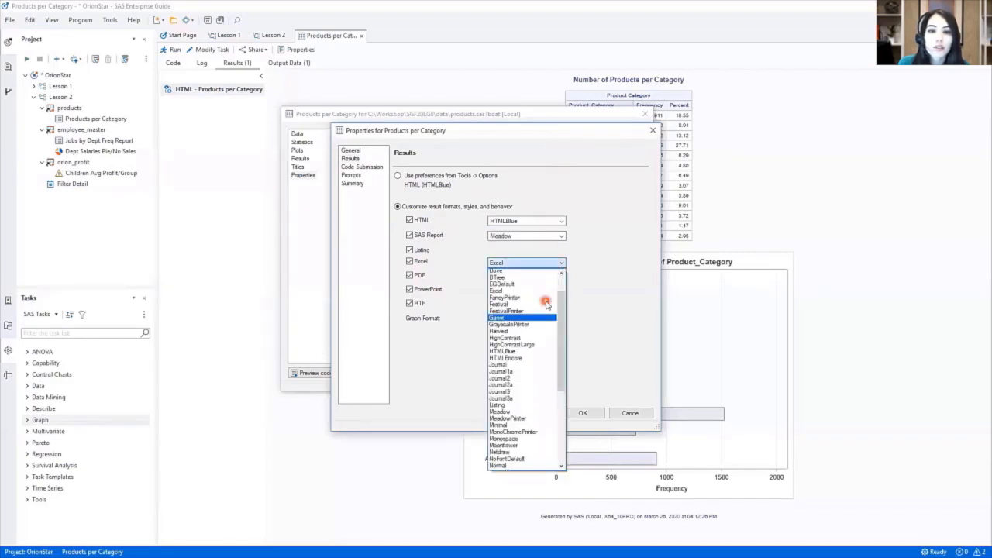
left_click(502, 273)
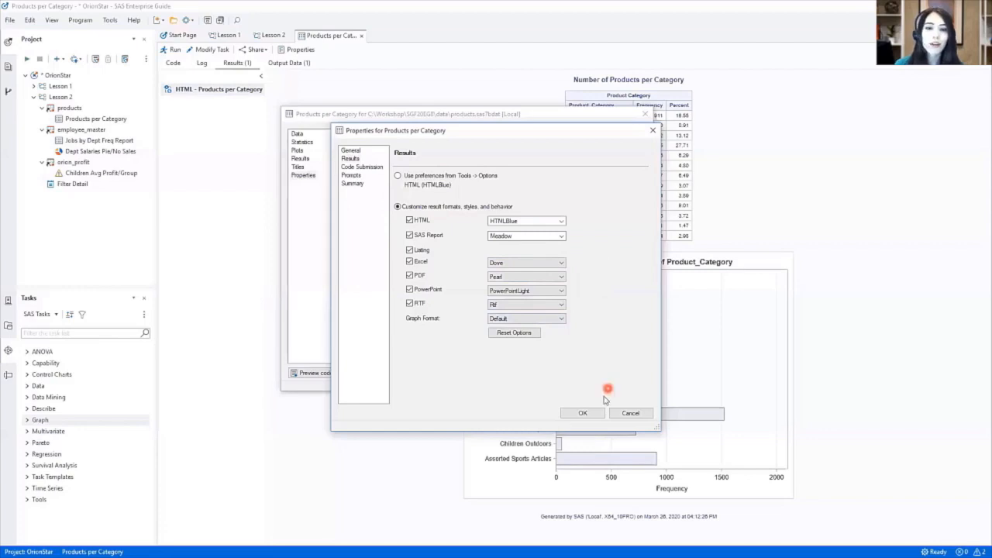
left_click(583, 413)
left_click(463, 374)
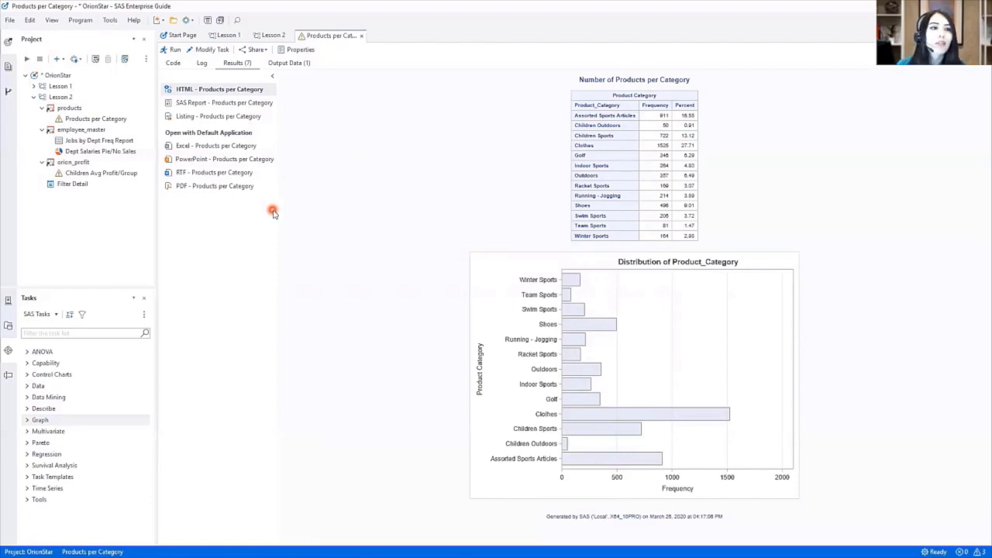
Step: View the SAS Report result of Products per Category and open its Excel result in Excel for a closer look at the frequency table
left_click(258, 107)
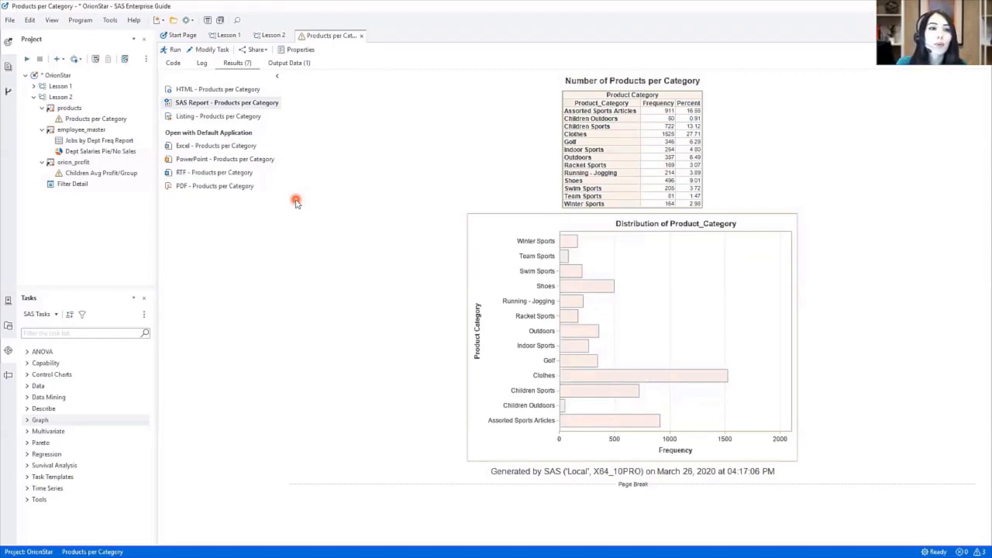
double_click(229, 147)
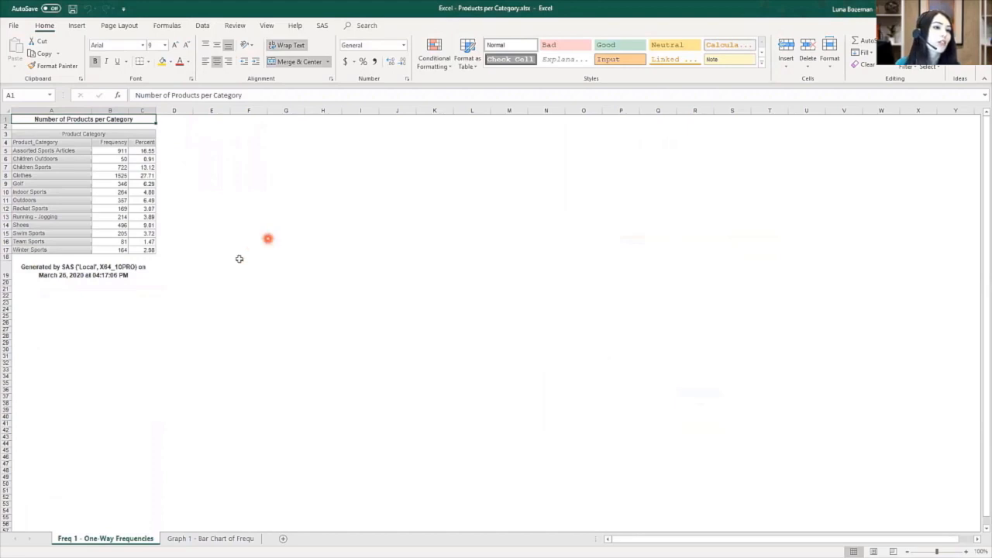
scroll(236, 260, "up", 2)
scroll(237, 260, "up", 4)
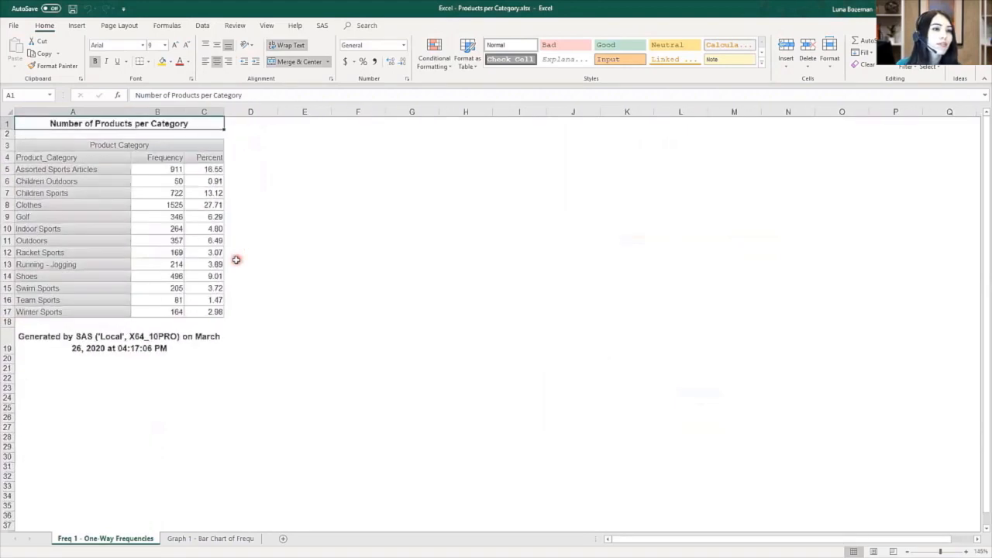
Step: View the bar chart sheet of the Products per Category workbook and close the workbook
scroll(236, 259, "down", 2)
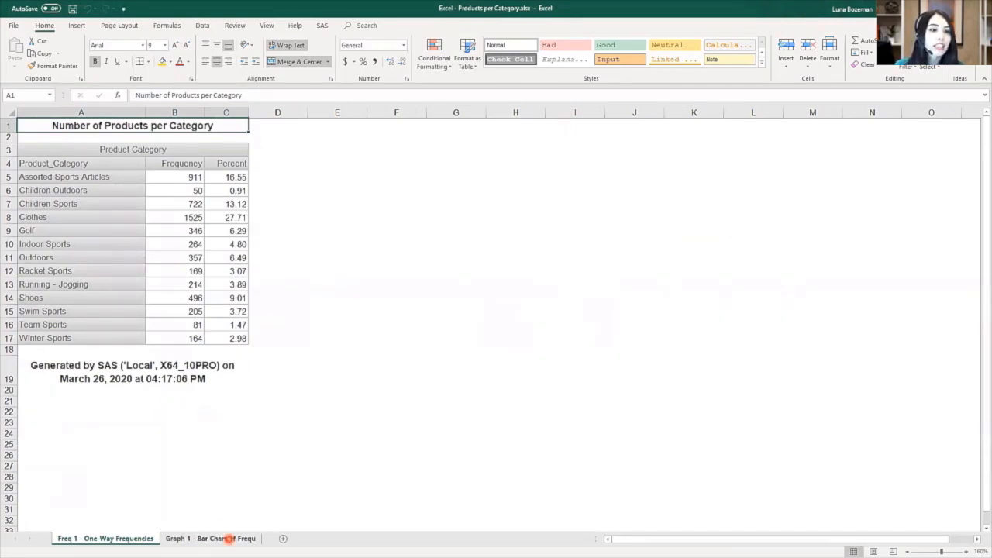
left_click(230, 537)
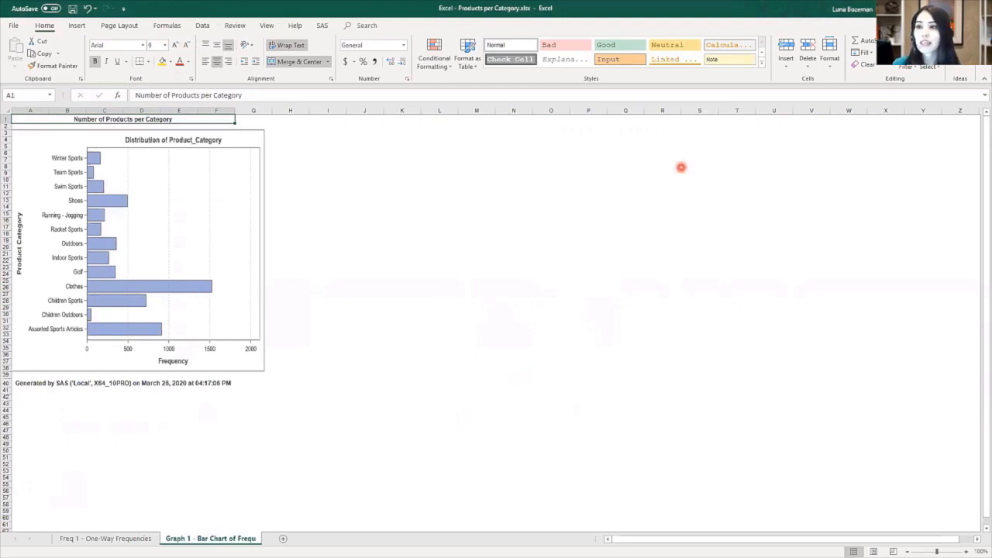
left_click(978, 9)
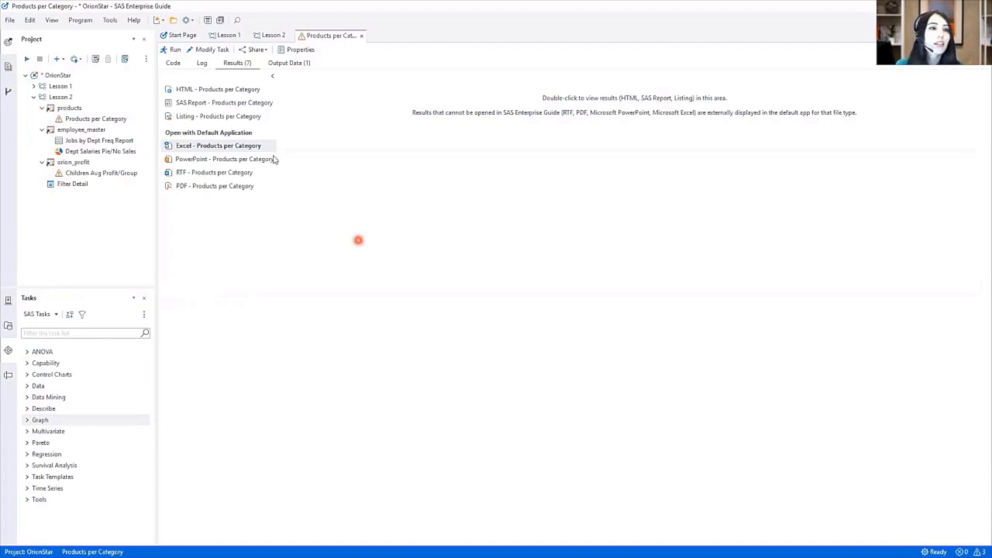
Step: Examine the default result formats and display settings in the general results options, leaving them as they are
left_click(112, 21)
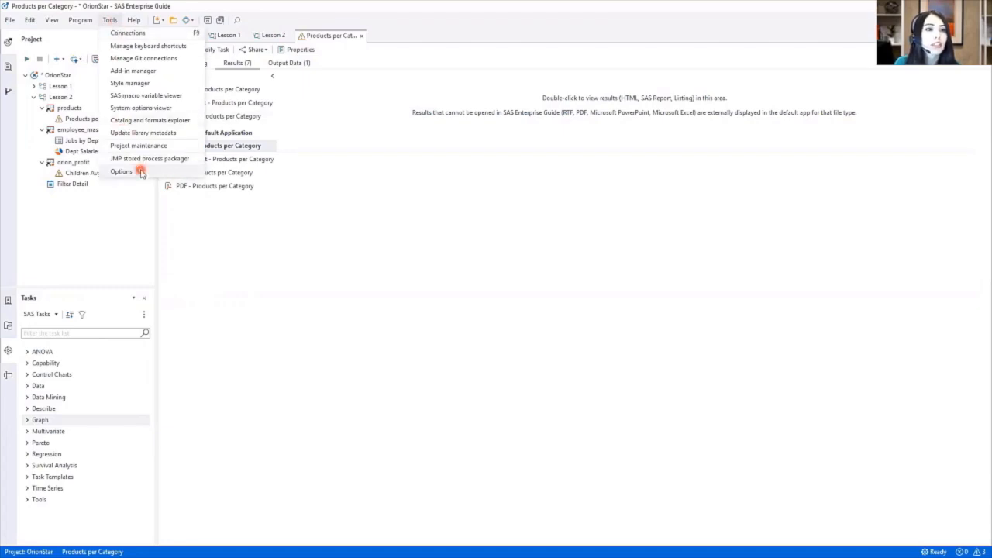
left_click(141, 172)
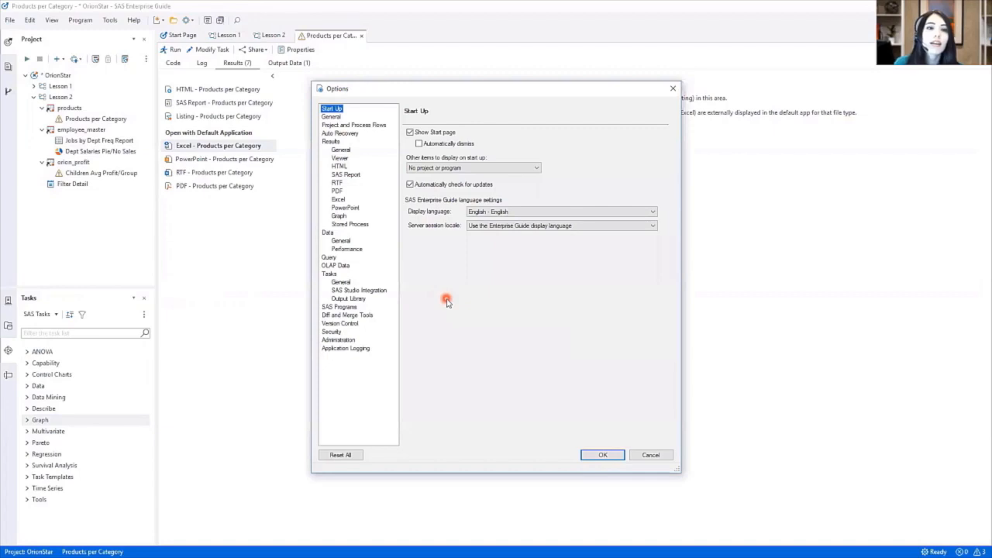
left_click(341, 150)
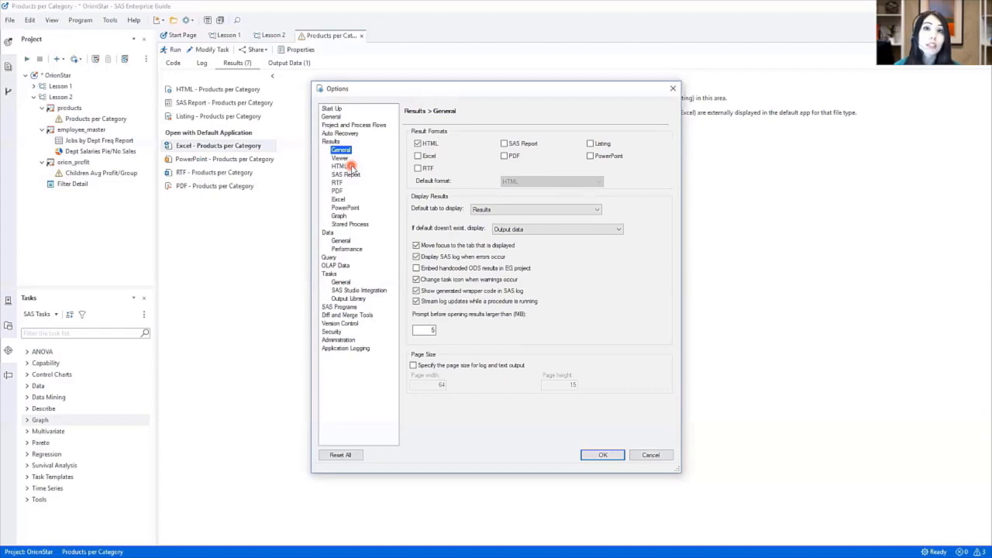
left_click(651, 455)
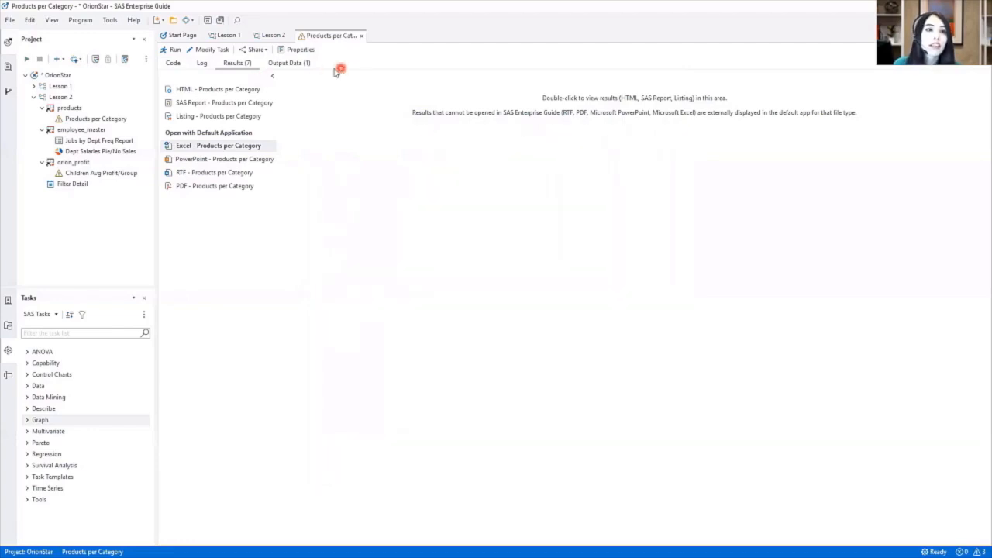
left_click(264, 51)
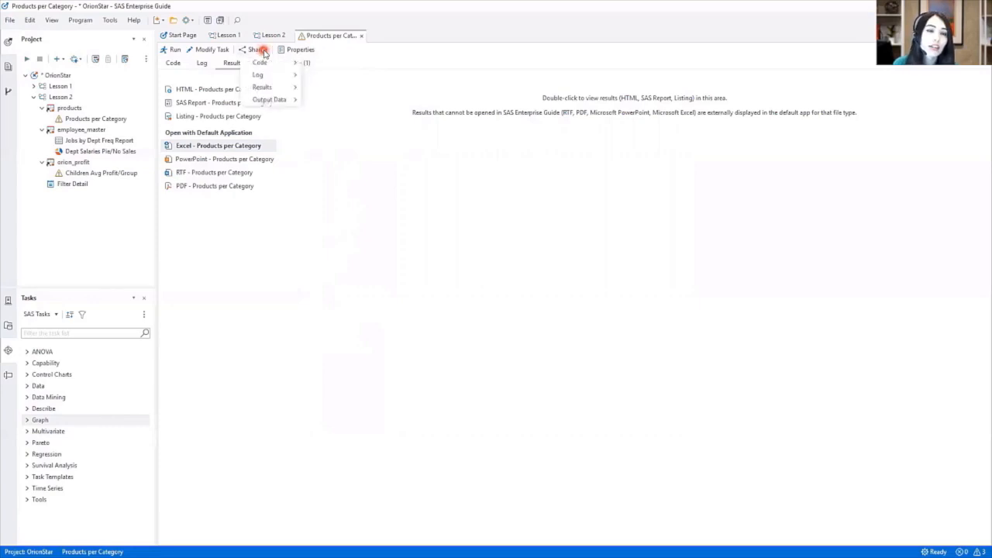
mouse_move(271, 90)
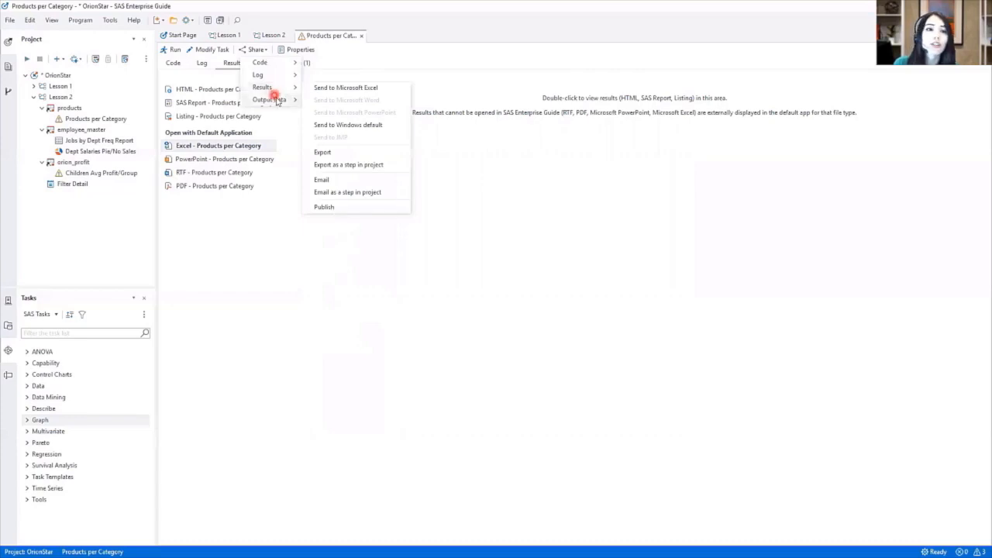
left_click(353, 140)
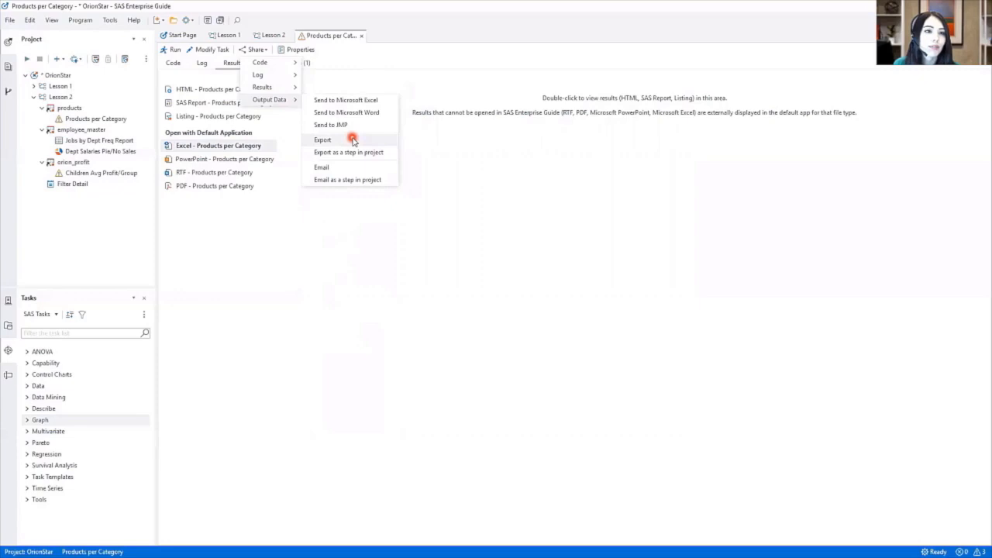
left_click(241, 252)
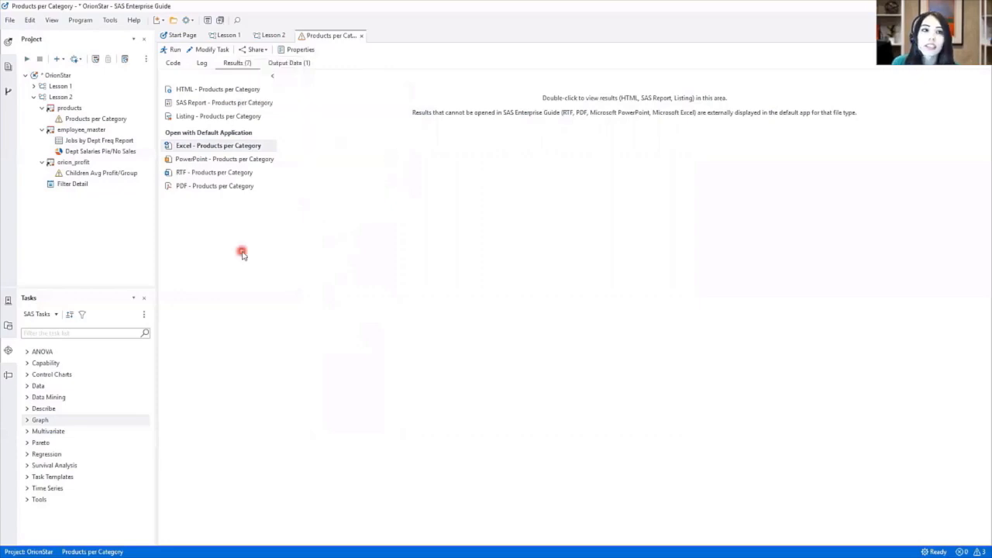
left_click(248, 203)
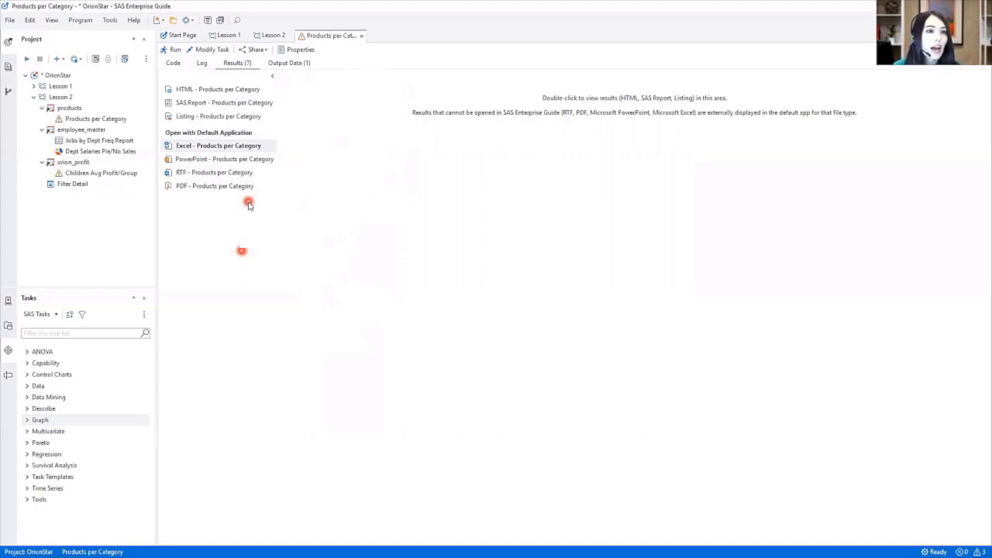
Step: Start exporting the Excel result of Products per Category as a step in the project, keeping that result as the file to export
right_click(253, 149)
mouse_move(284, 174)
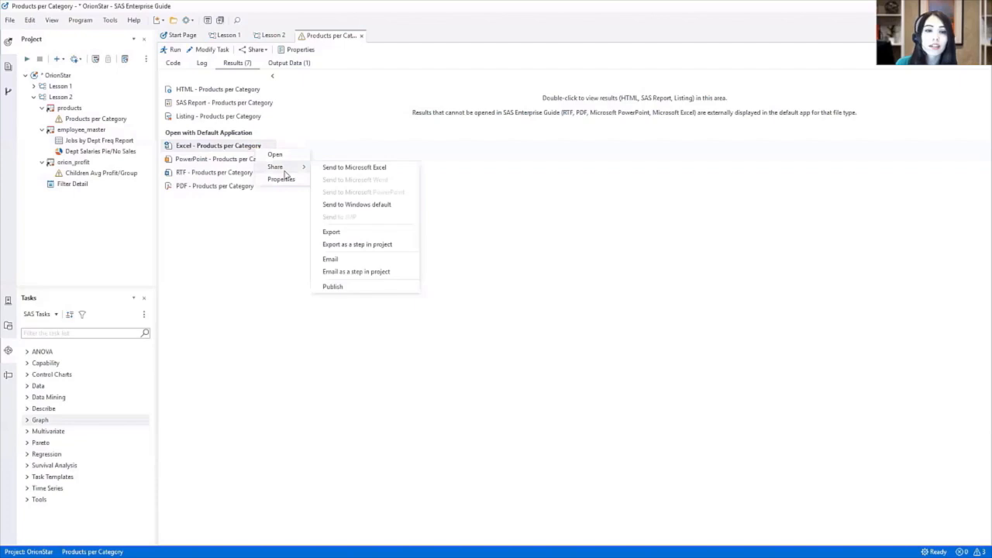
left_click(403, 245)
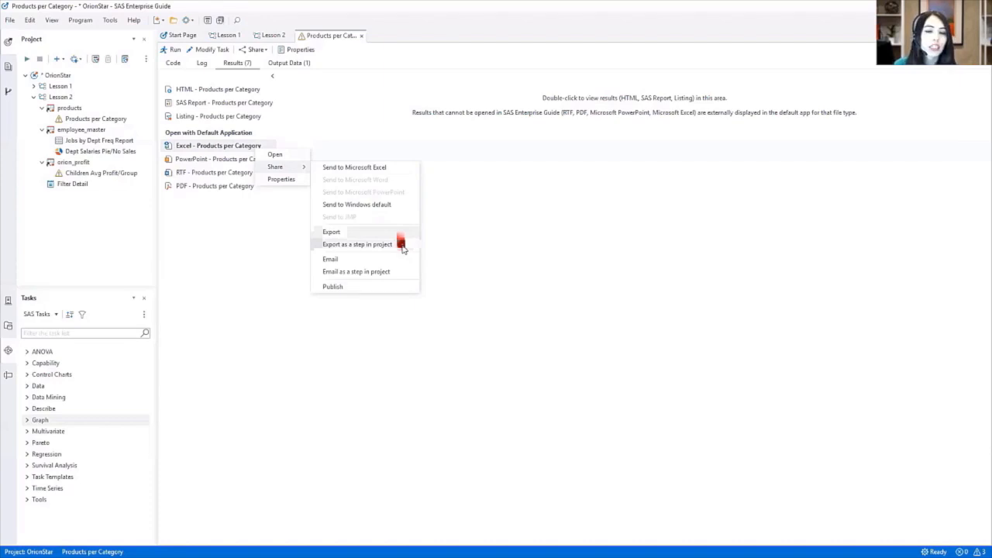
left_click(403, 245)
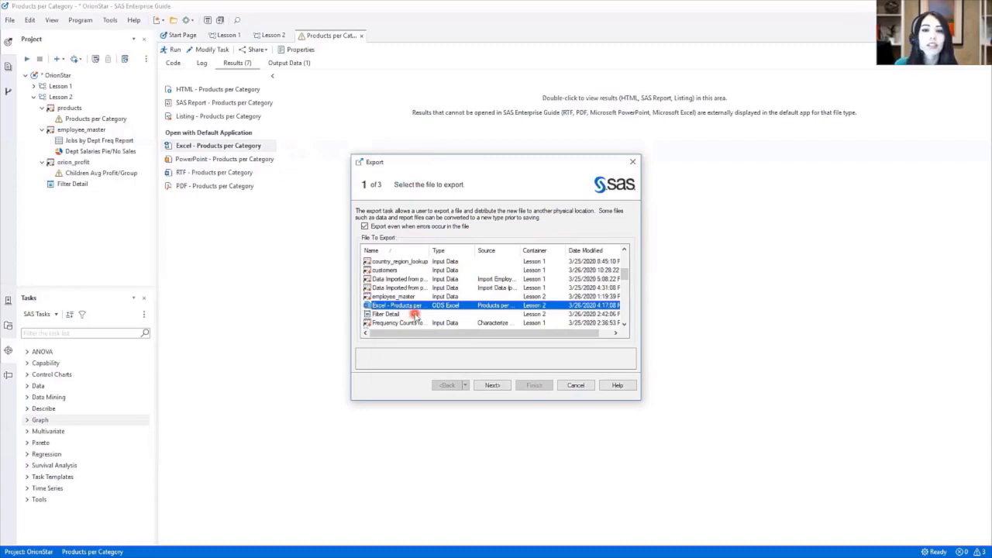
left_click(502, 392)
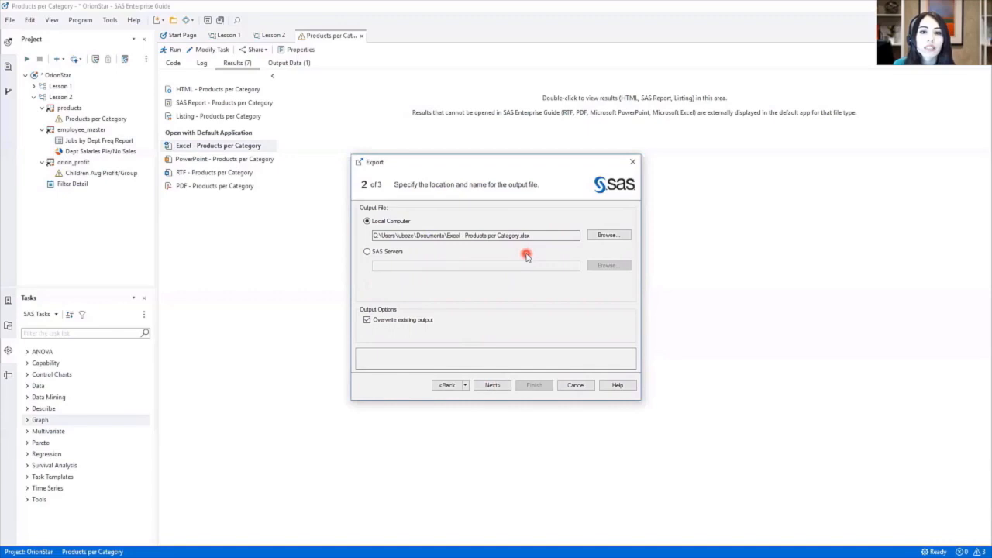
Step: Set the export's local output file to ProductCat in the C:\Workshop\SGF20EG8 folder, as an Excel workbook
left_click(618, 240)
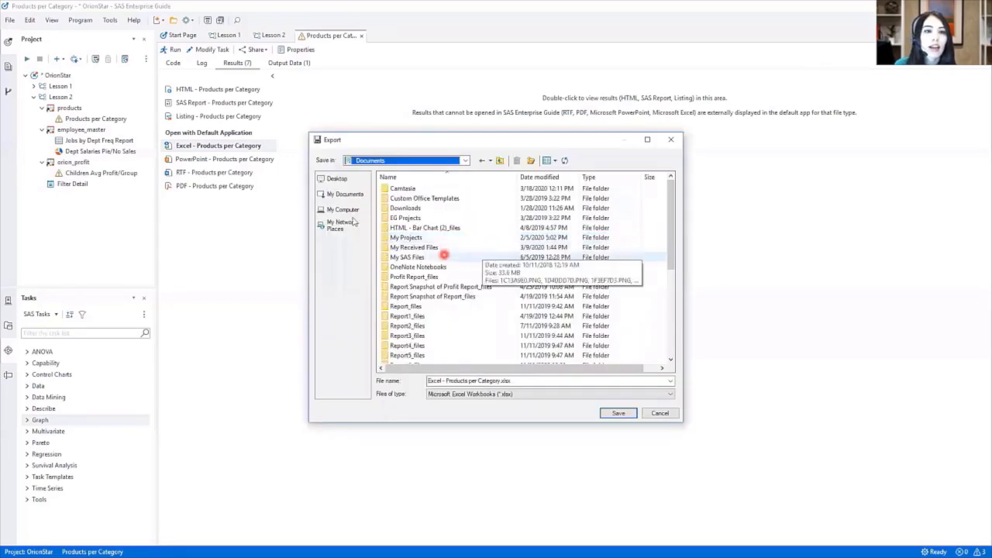
left_click(345, 211)
left_click(416, 285)
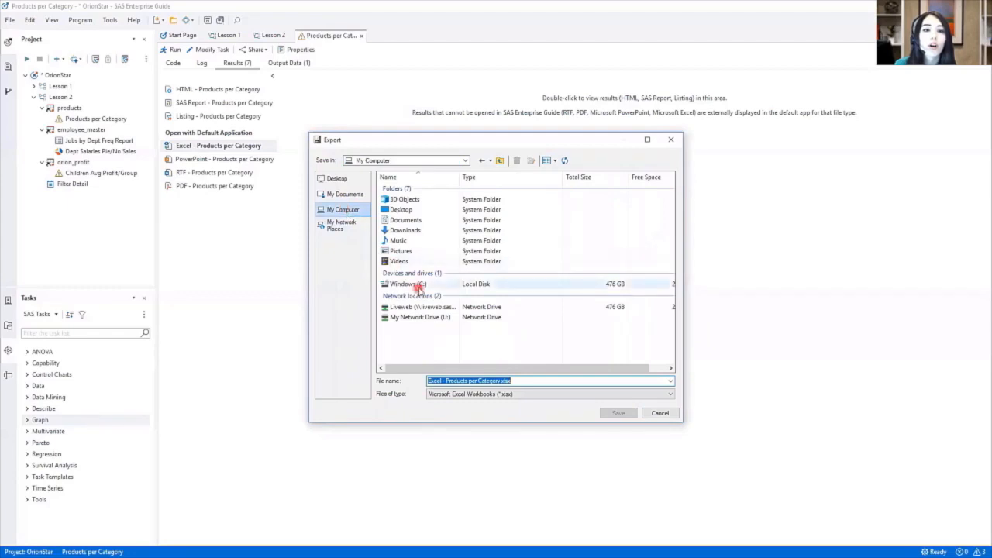
left_click(416, 284)
double_click(414, 337)
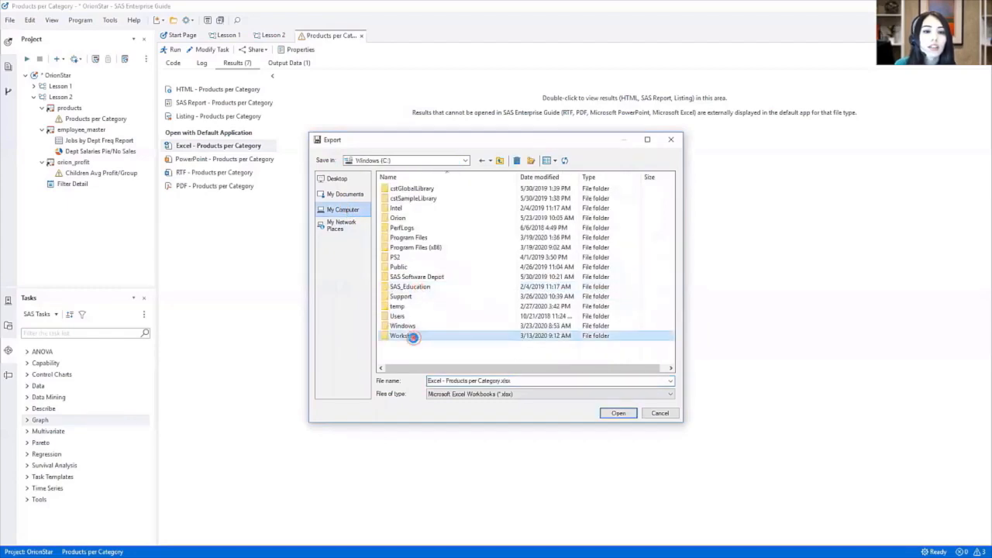
left_click(414, 219)
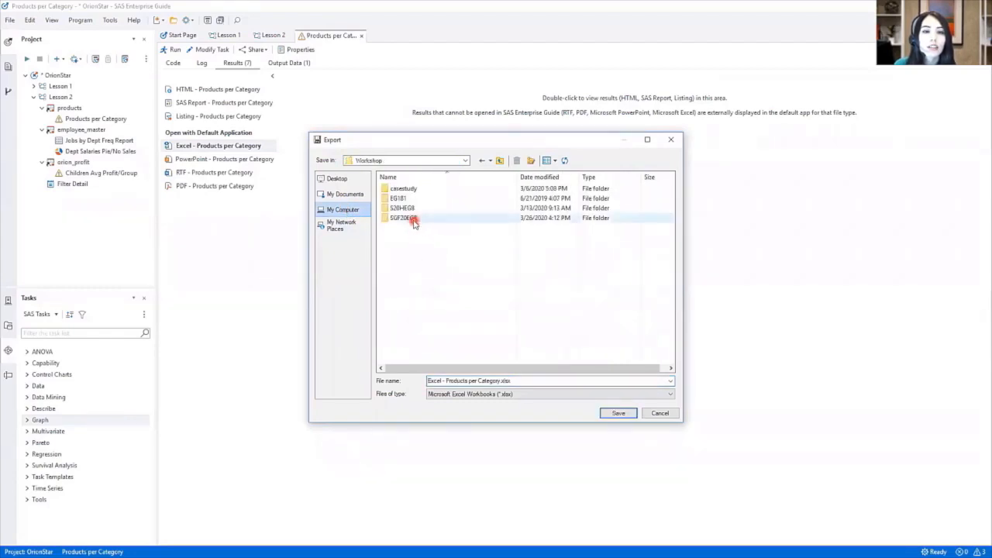
double_click(414, 220)
left_click(528, 381)
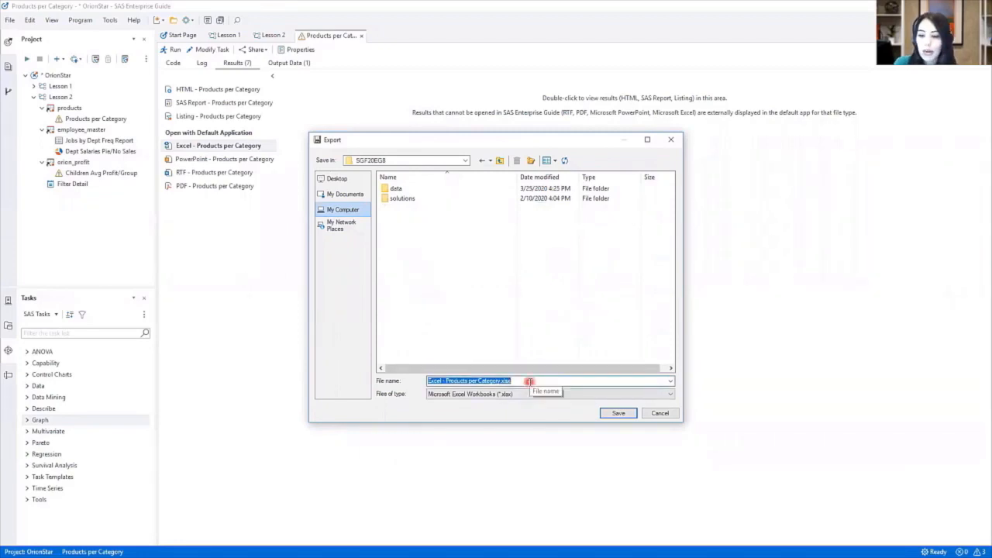
type("Produ")
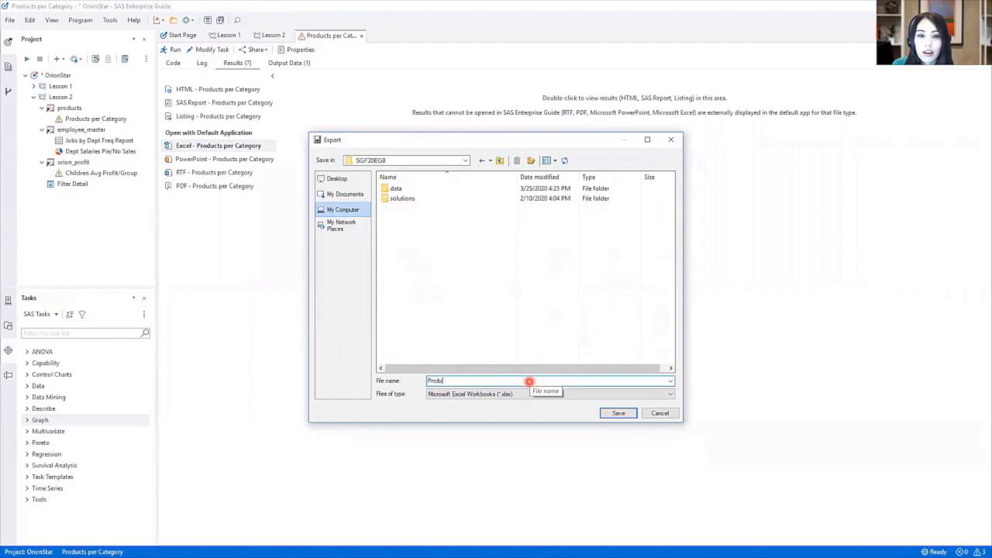
type("ctCat")
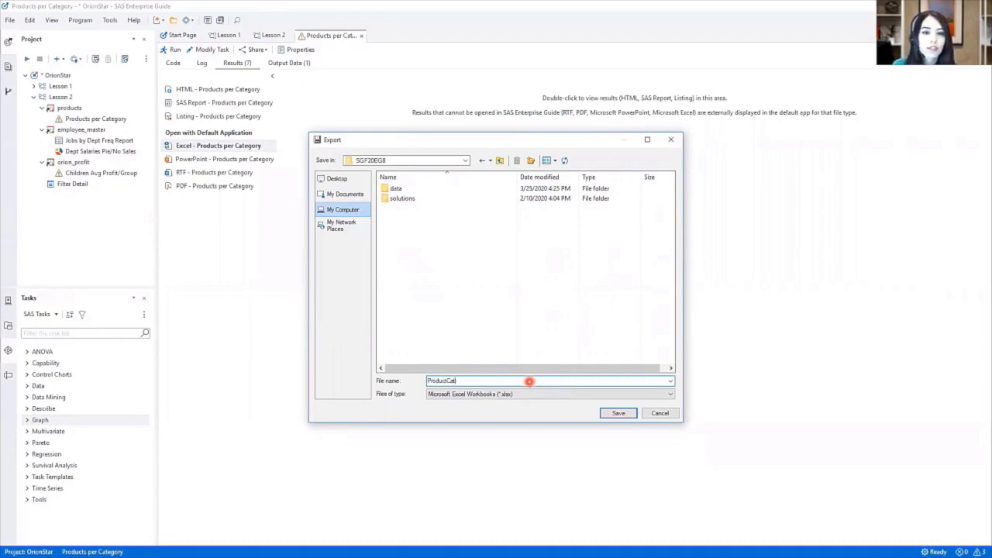
left_click(606, 413)
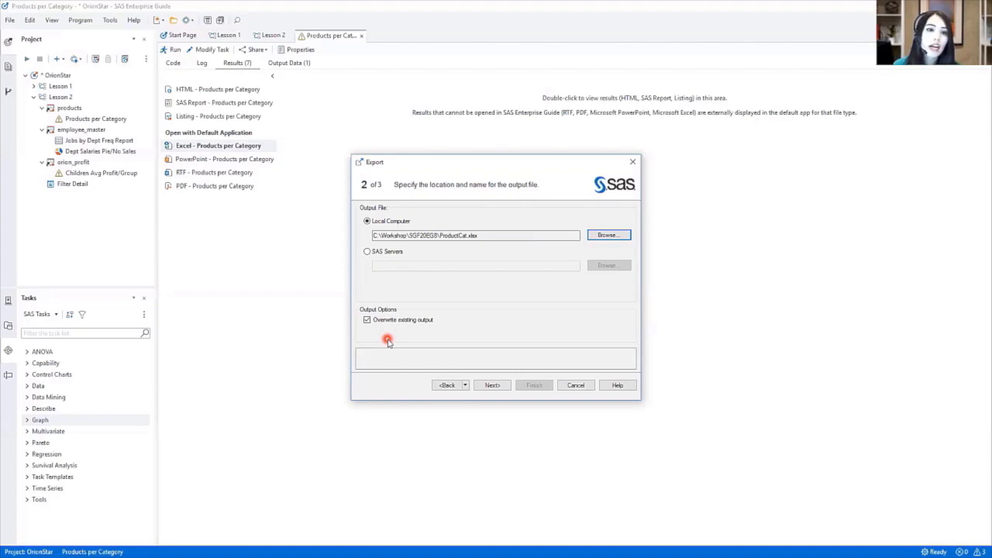
Step: Turn off overwriting of existing output, finish the export, and close its log
left_click(367, 320)
left_click(456, 247)
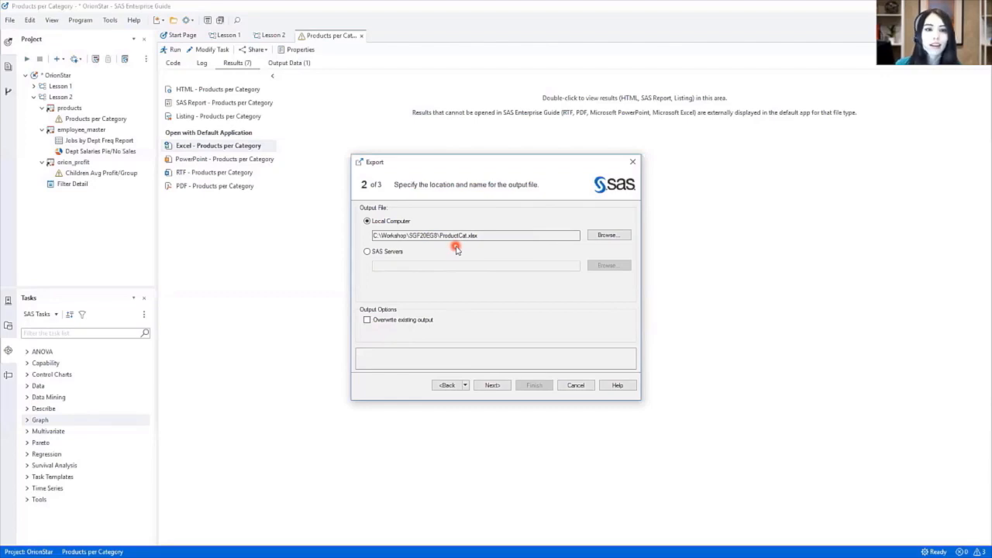
left_click(493, 386)
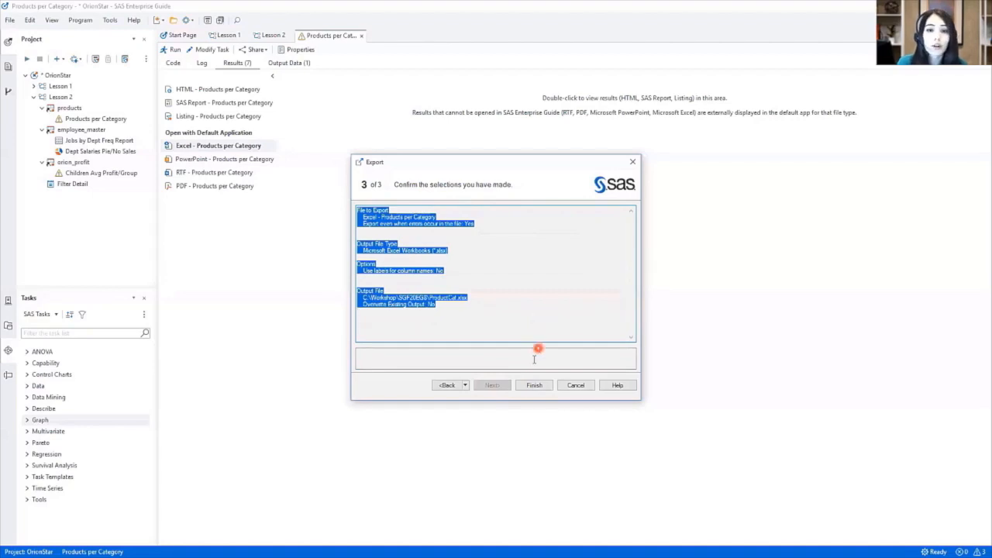
left_click(533, 385)
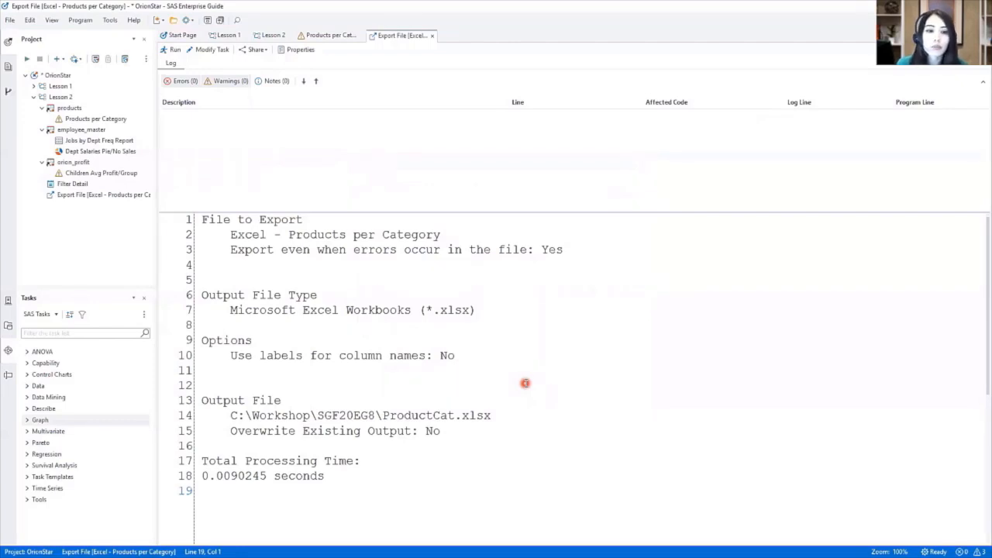
left_click(431, 35)
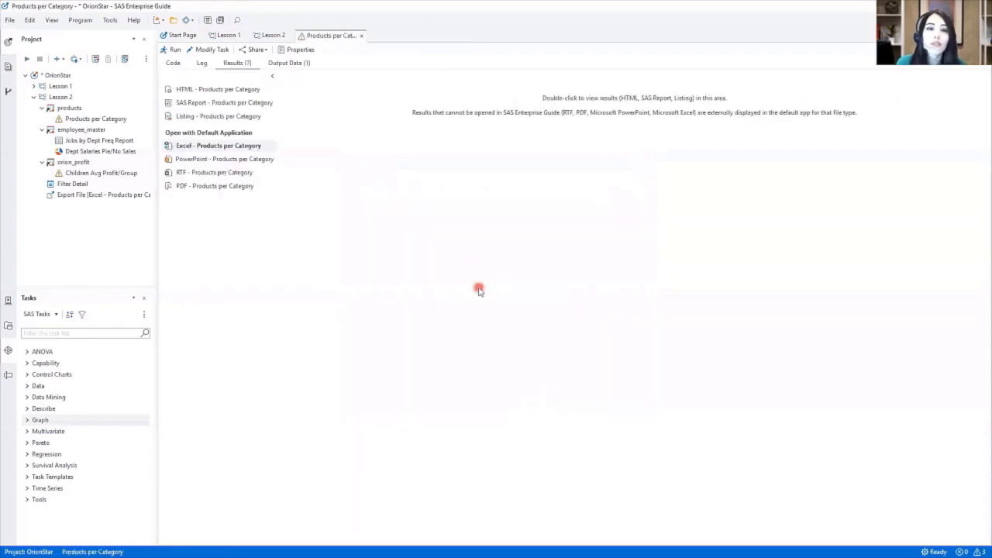
Step: Close the Products per Category task and view the exported ProductCat.xlsx from the Lesson 2 process flow in Excel
left_click(361, 37)
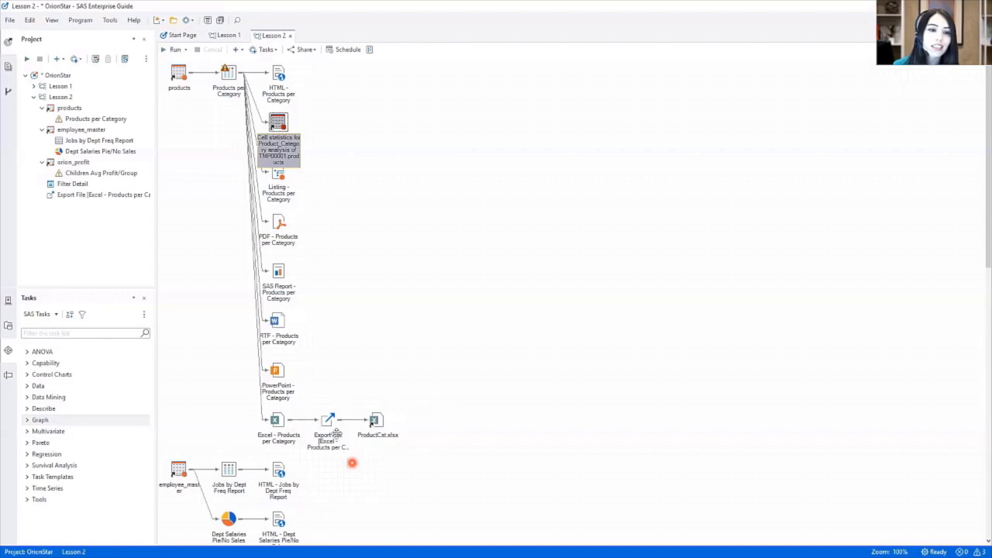
left_click(326, 421)
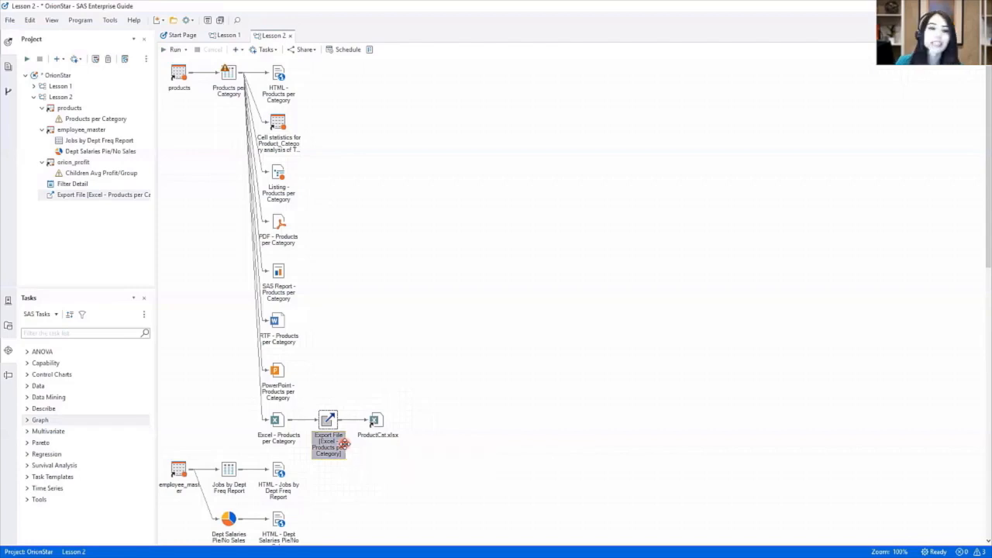
left_click(376, 420)
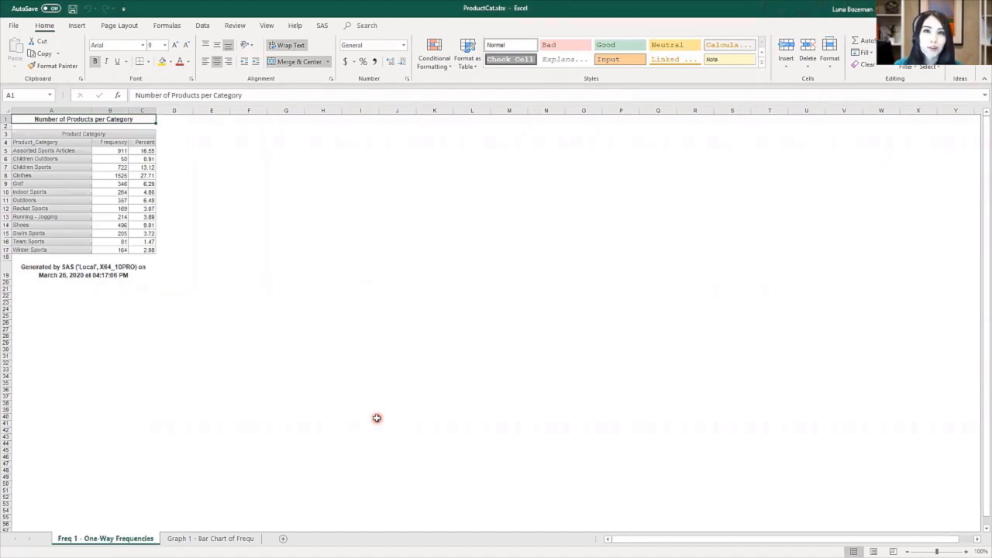
scroll(377, 418, "down", 1)
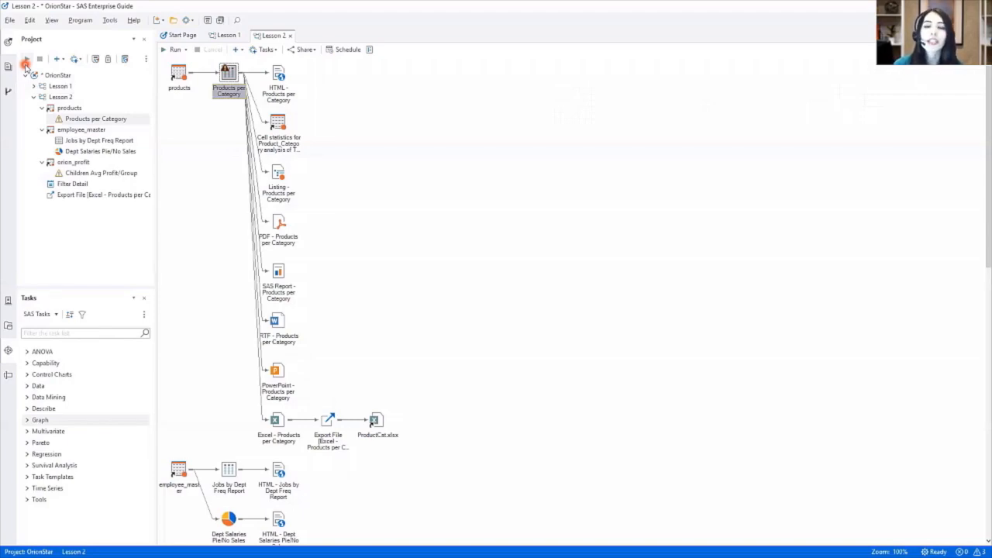
left_click(186, 49)
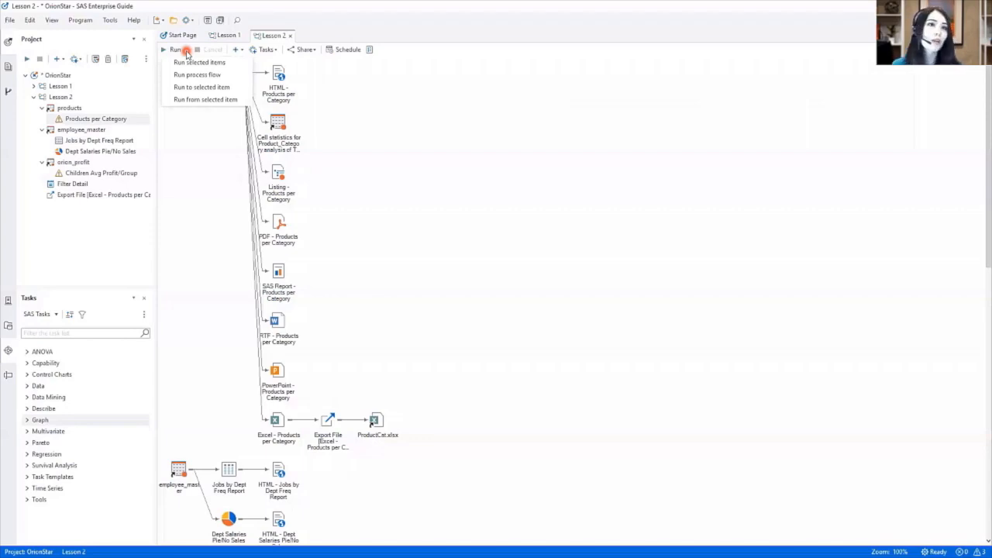
left_click(487, 179)
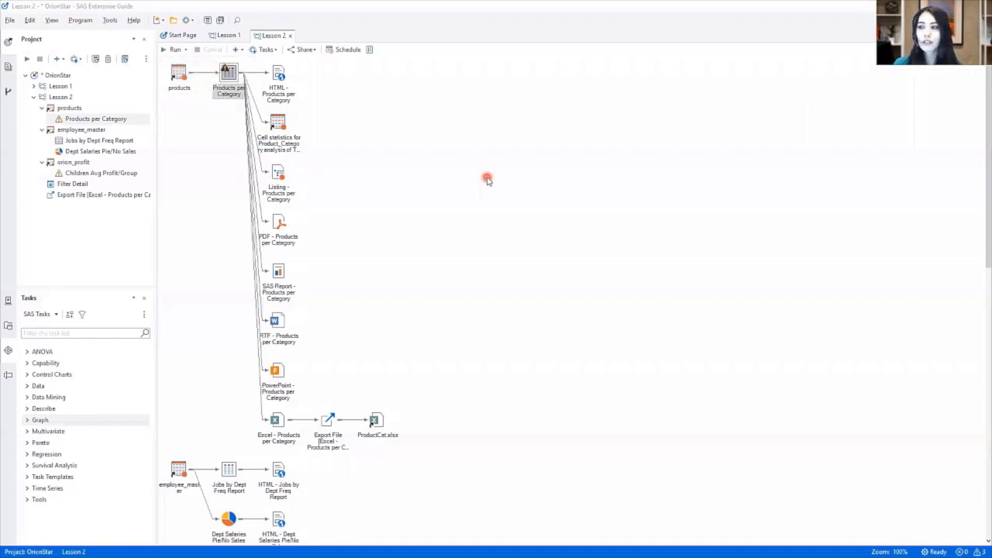